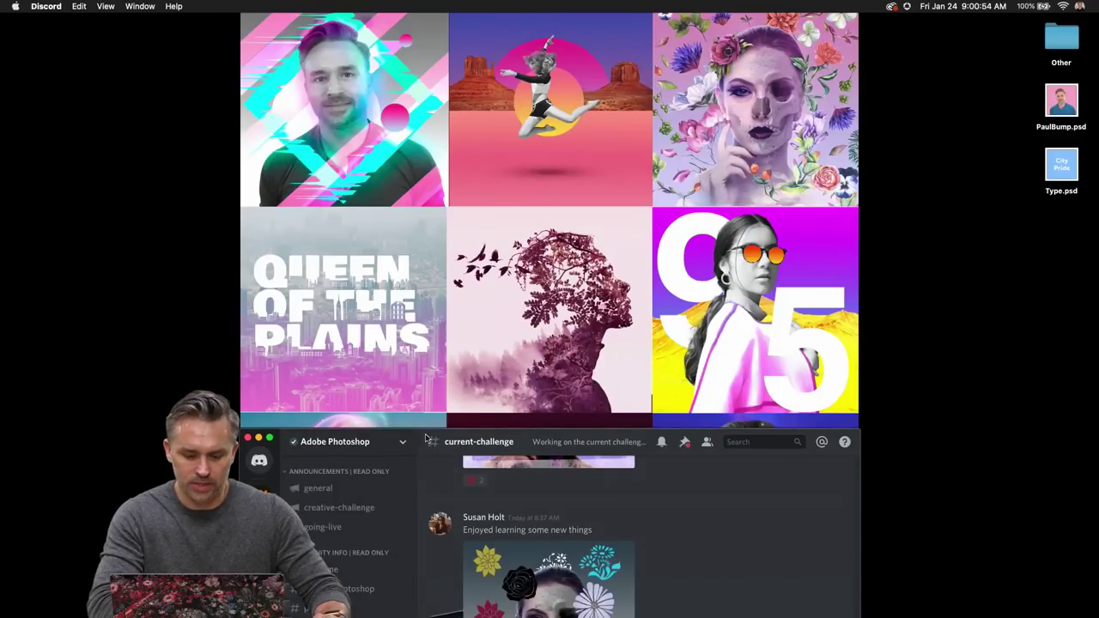
- Move and enlarge the Discord window, then scroll through the #current-challenge posts
drag(425, 439, 487, 20)
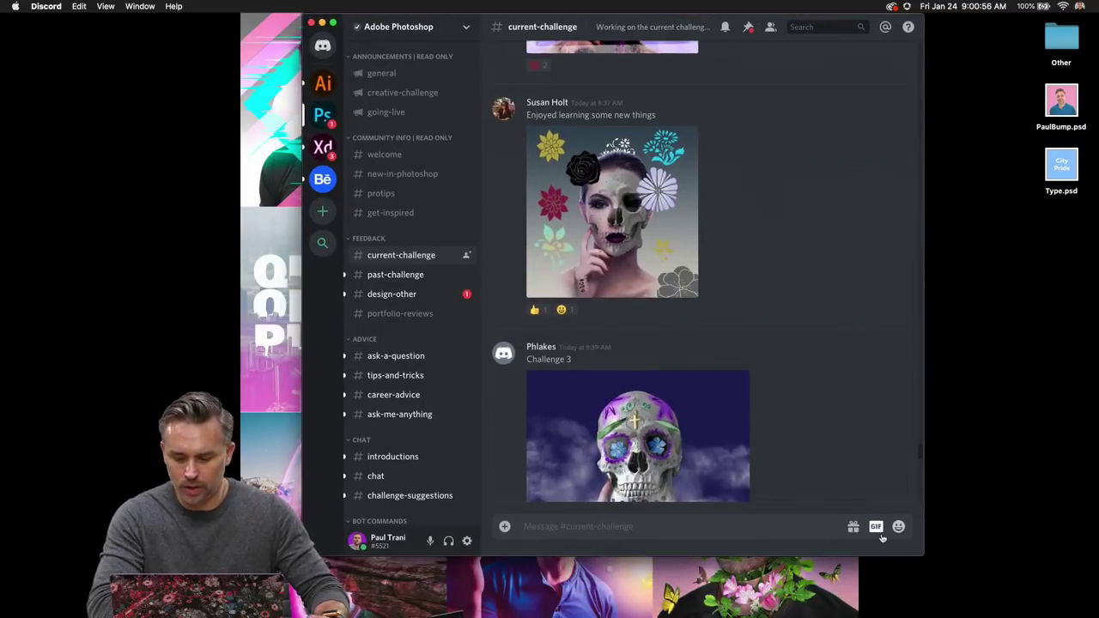
drag(917, 554, 1013, 615)
scroll(717, 194, up, 10)
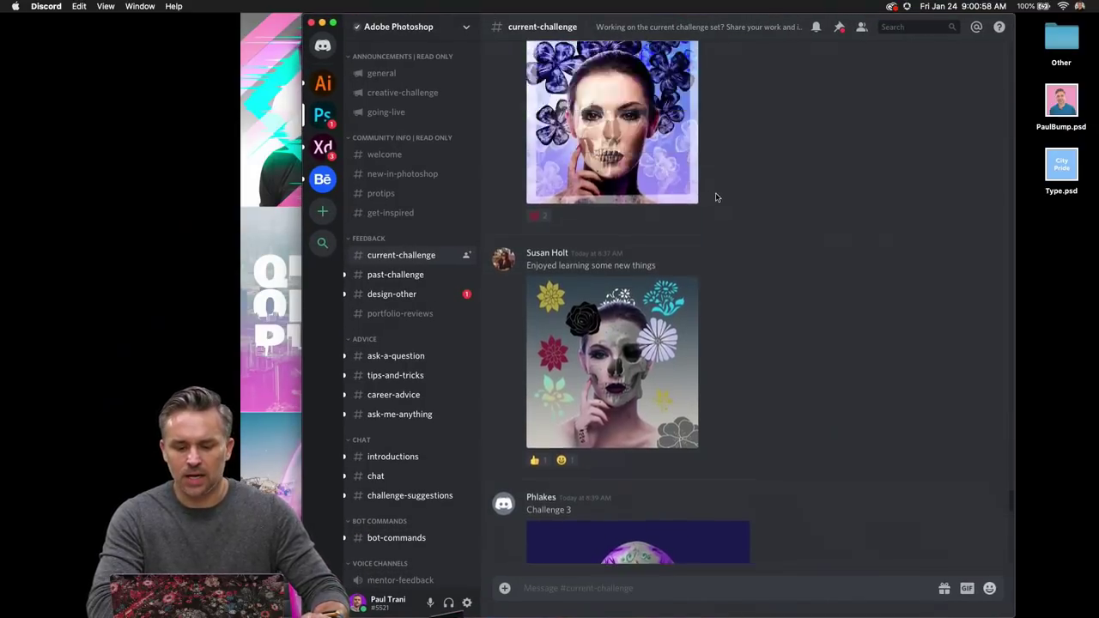
scroll(717, 194, up, 15)
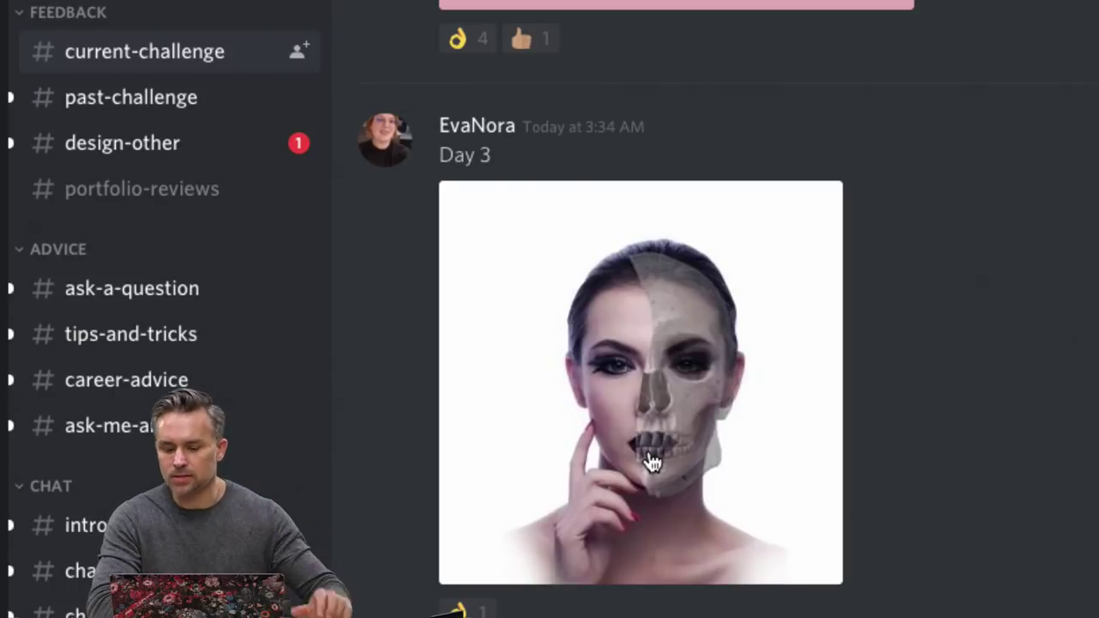
scroll(630, 452, up, 10)
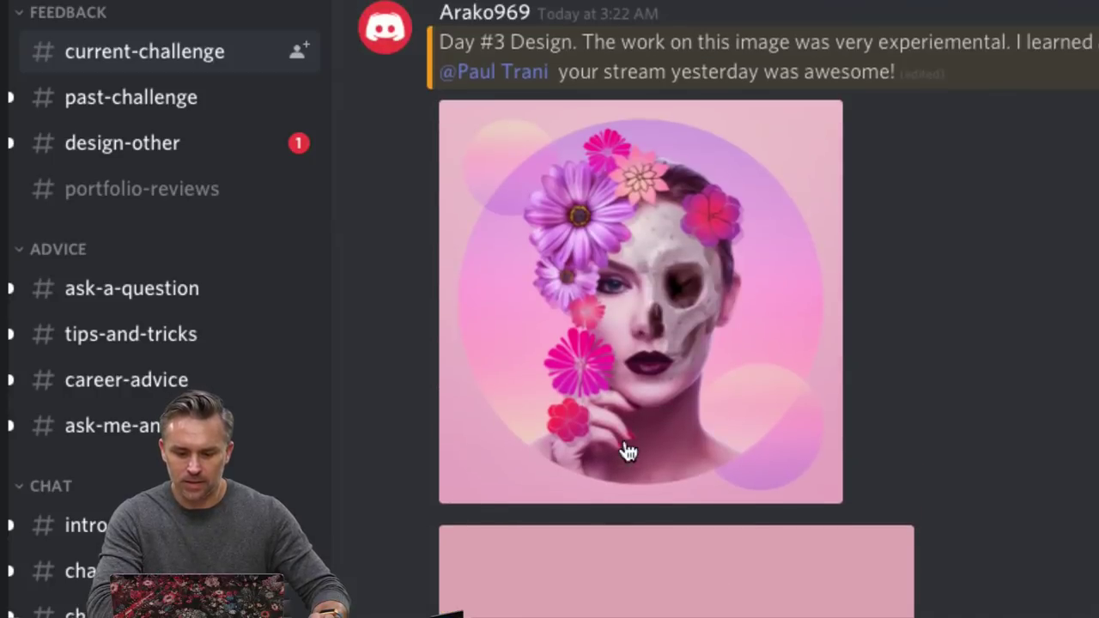
scroll(533, 197, up, 1)
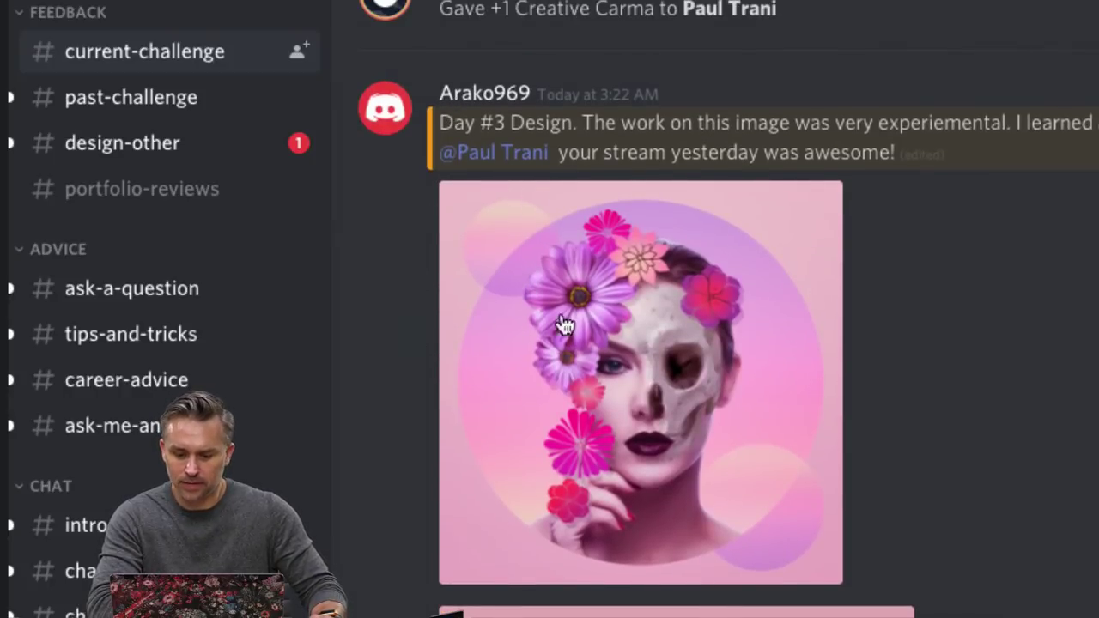
scroll(602, 309, down, 2)
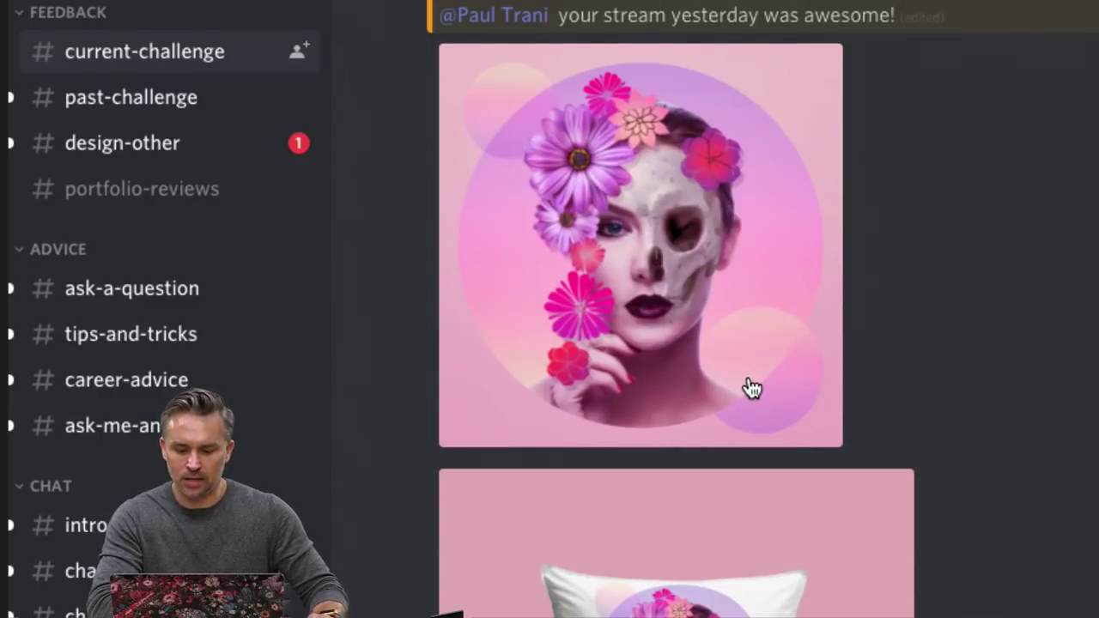
scroll(750, 386, up, 7)
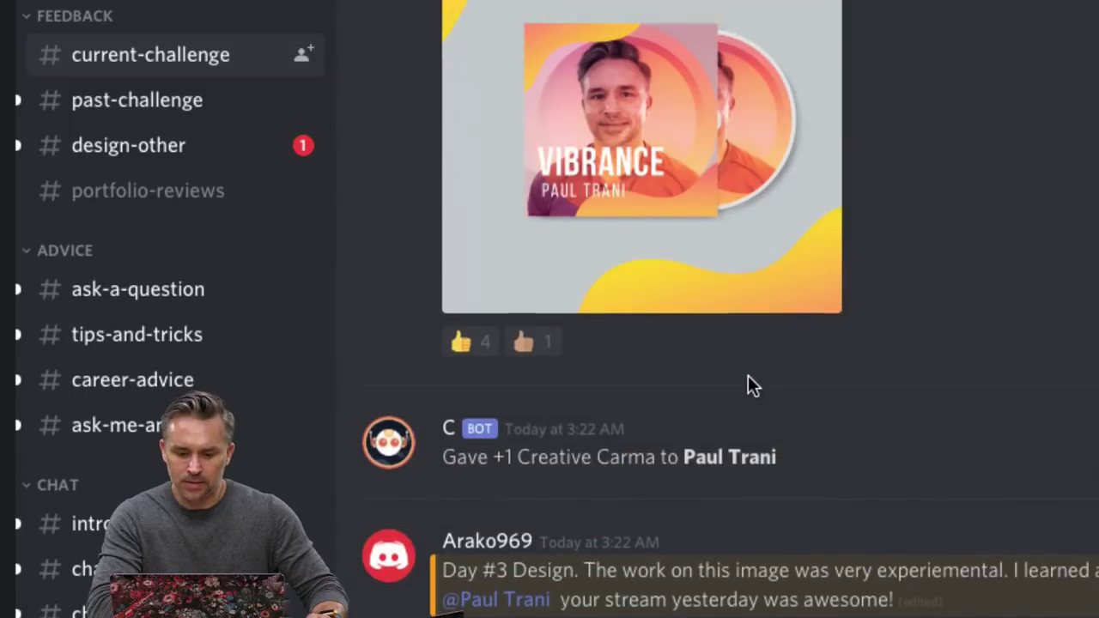
scroll(748, 378, up, 4)
scroll(636, 468, up, 5)
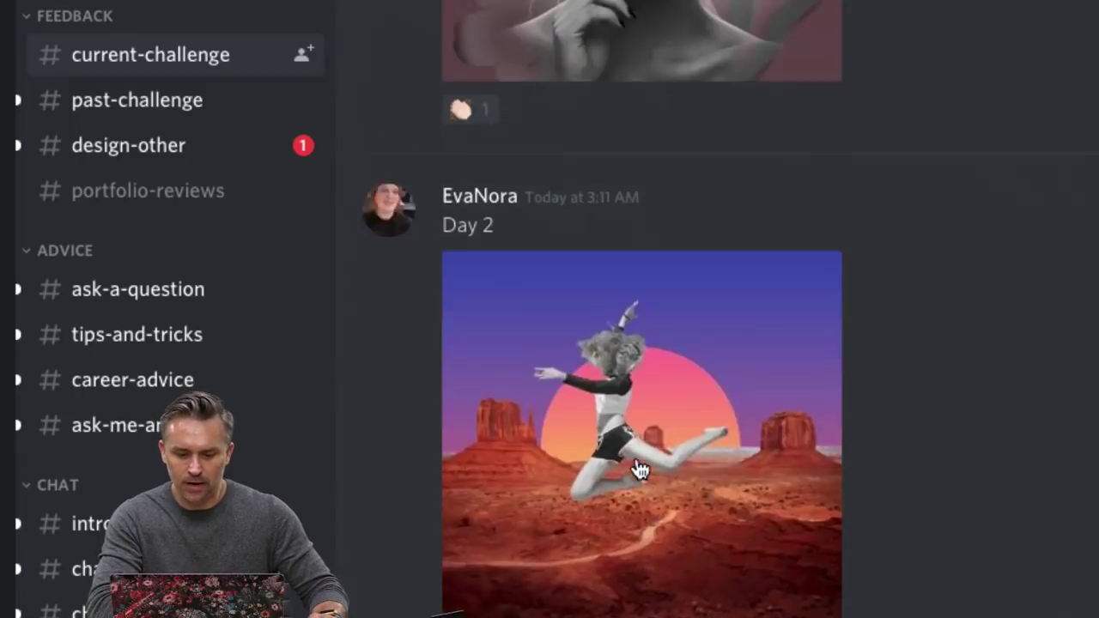
scroll(527, 437, down, 2)
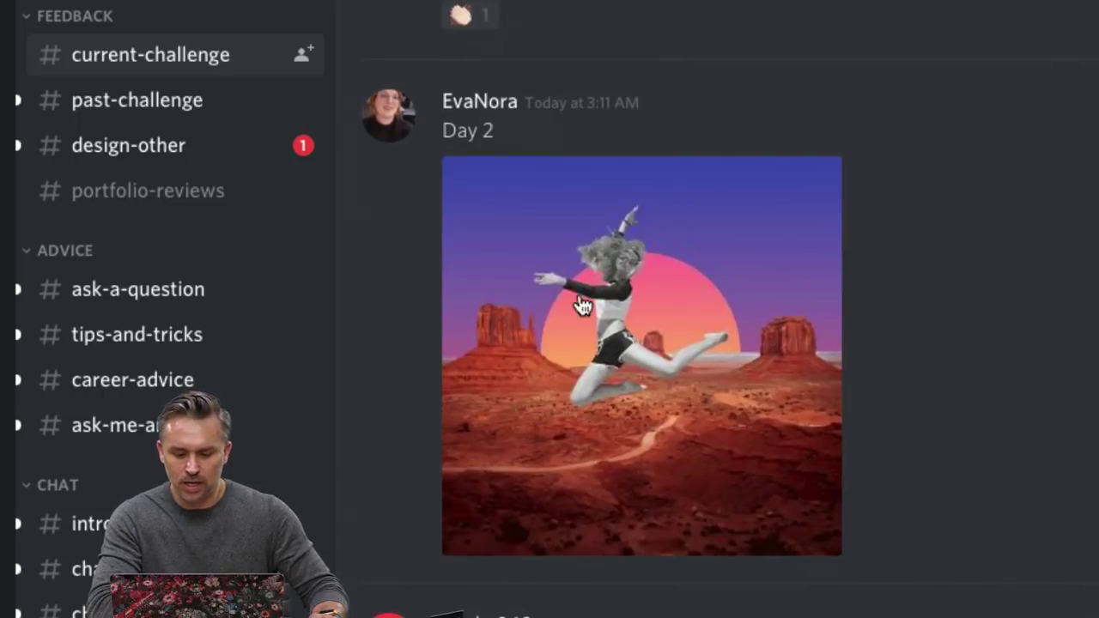
scroll(603, 335, up, 5)
scroll(604, 352, down, 1)
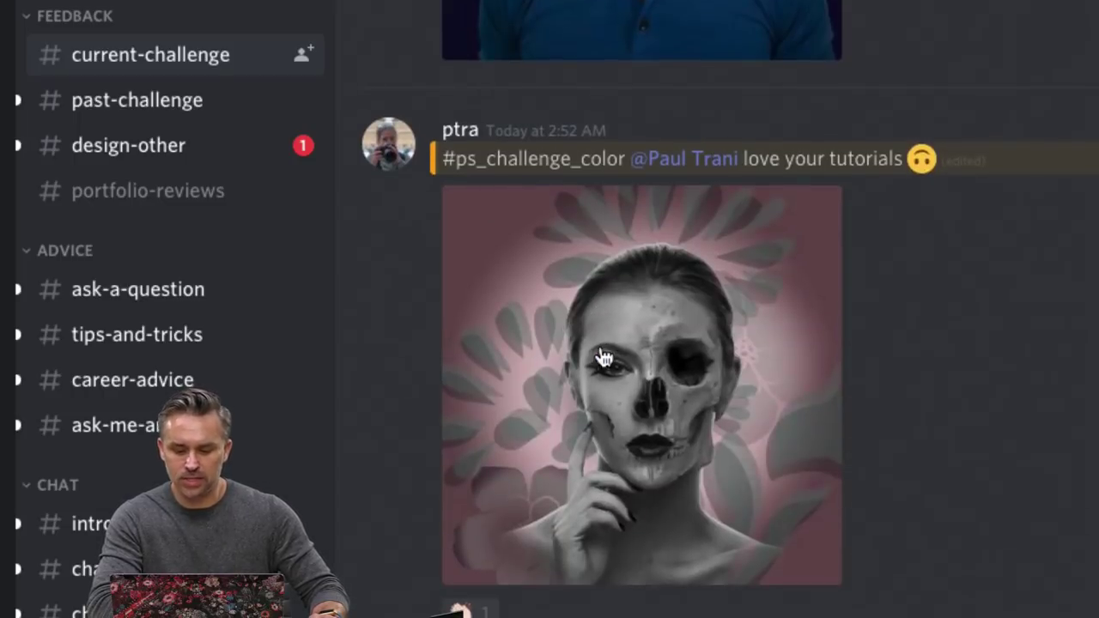
scroll(648, 324, up, 5)
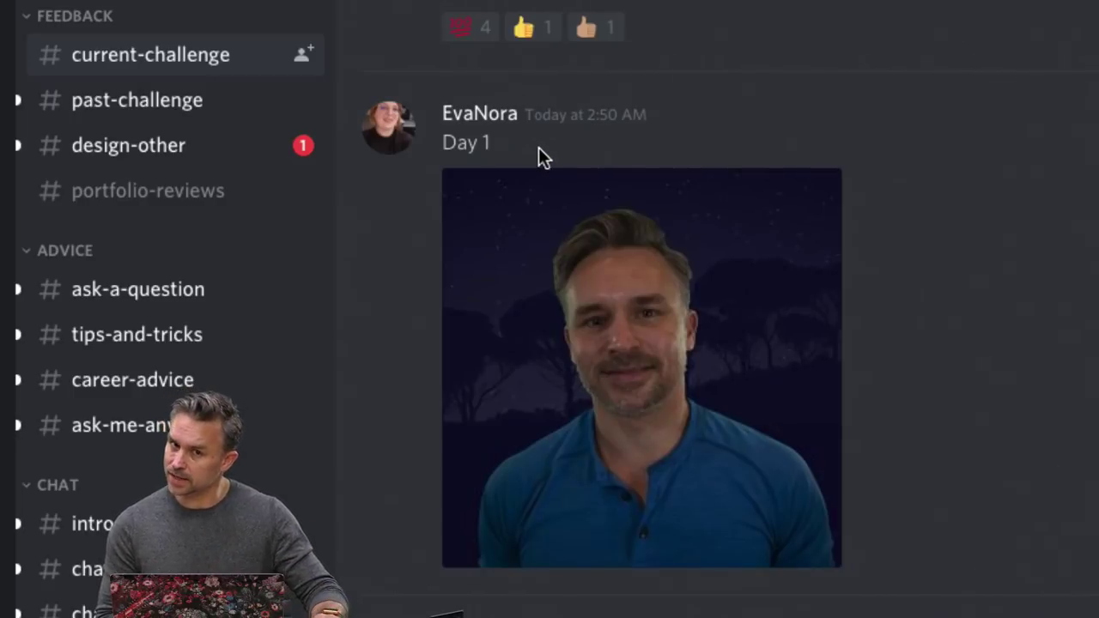
- Scroll through the remaining challenge submissions and minimize the Discord window
scroll(561, 183, up, 10)
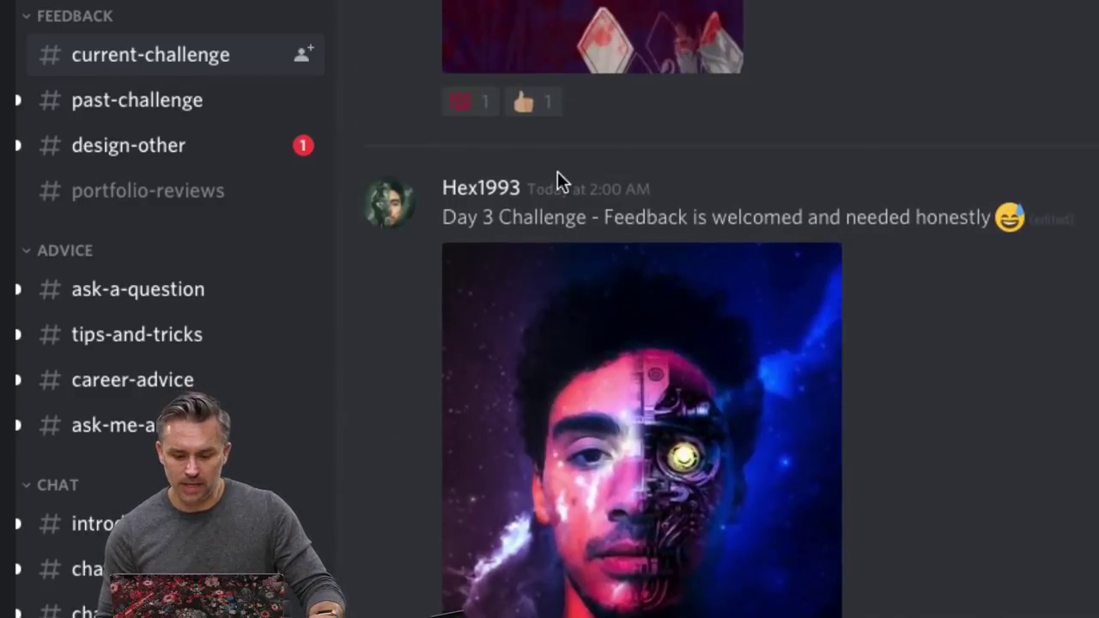
scroll(560, 184, up, 3)
scroll(593, 224, up, 2)
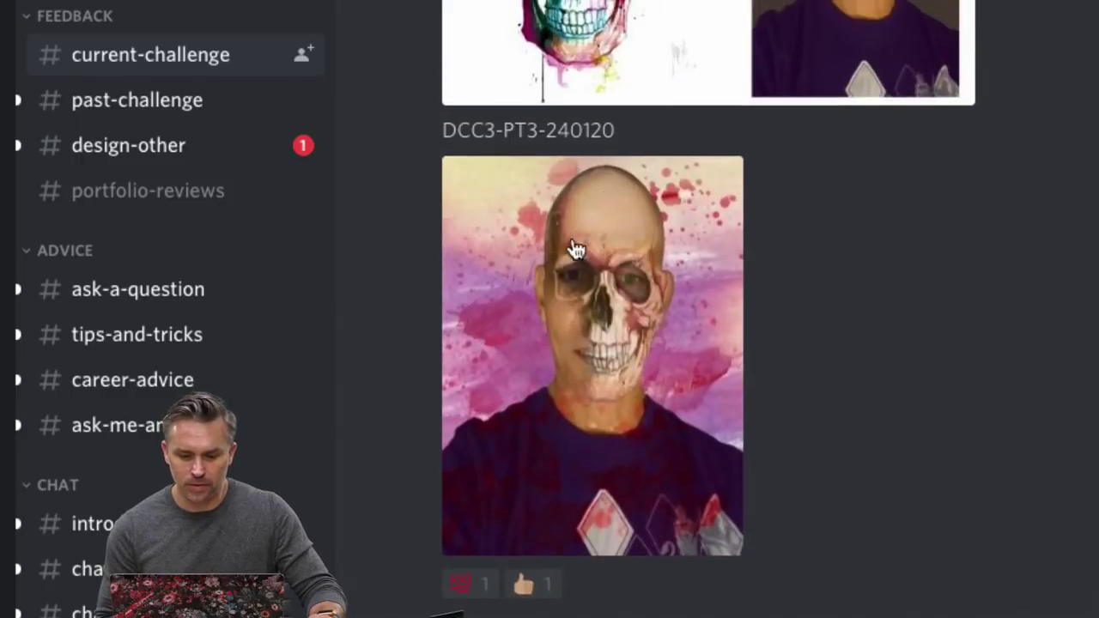
scroll(598, 271, up, 5)
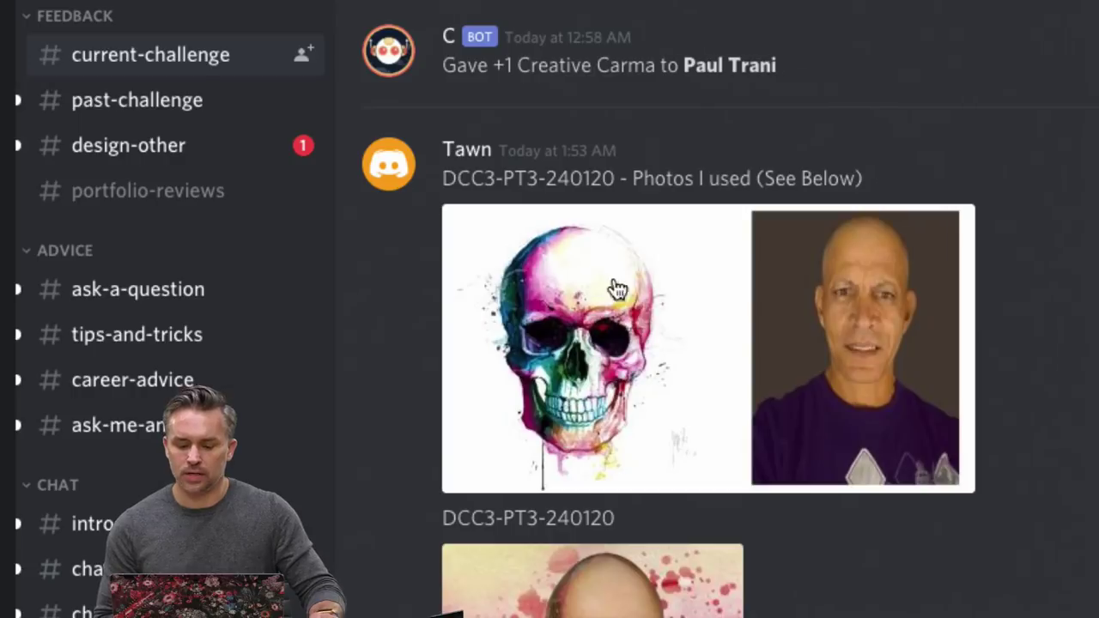
scroll(770, 334, down, 4)
scroll(601, 449, up, 4)
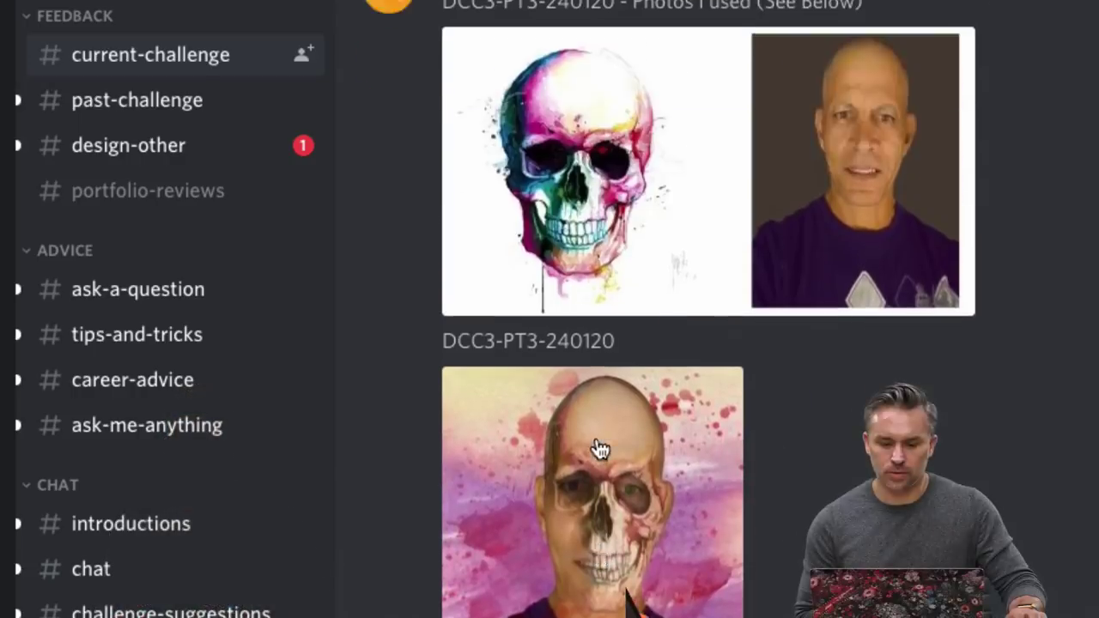
scroll(569, 316, down, 2)
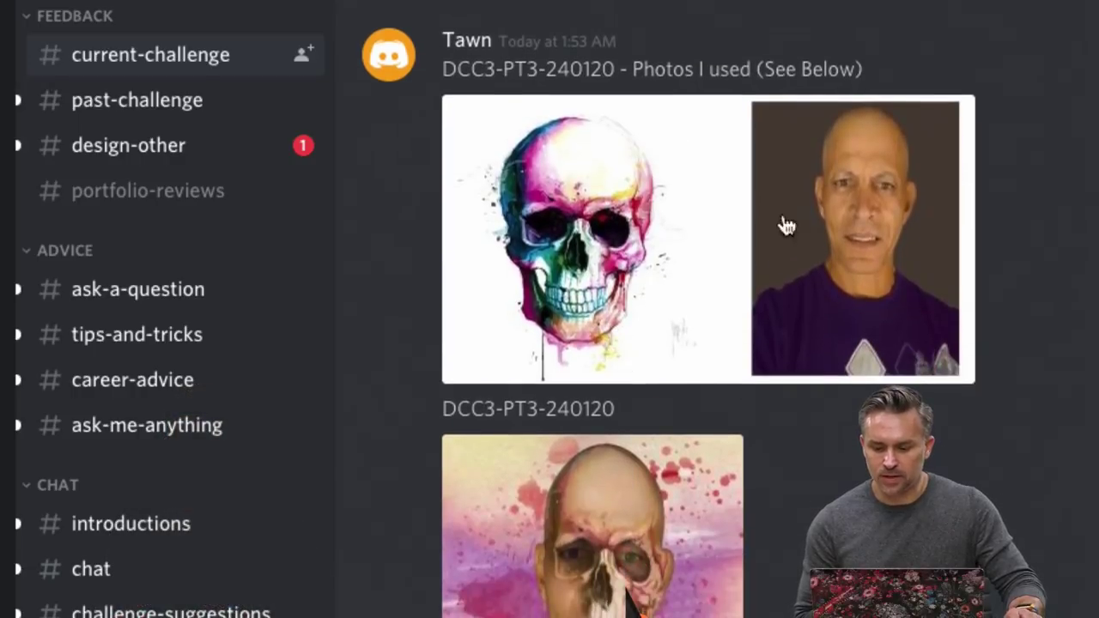
scroll(773, 323, down, 3)
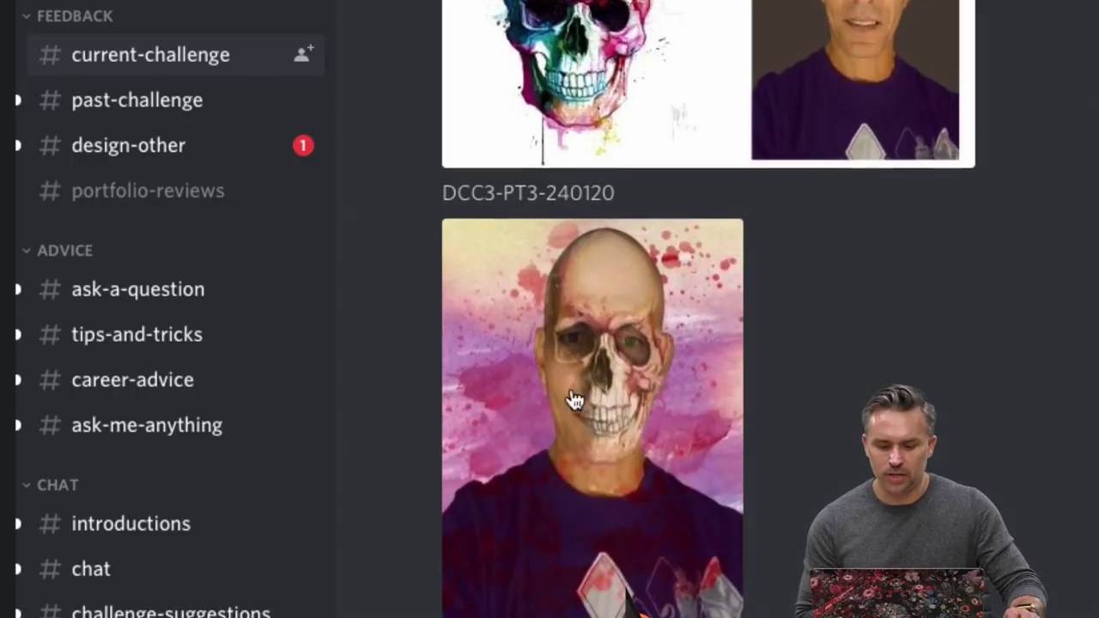
scroll(550, 335, down, 10)
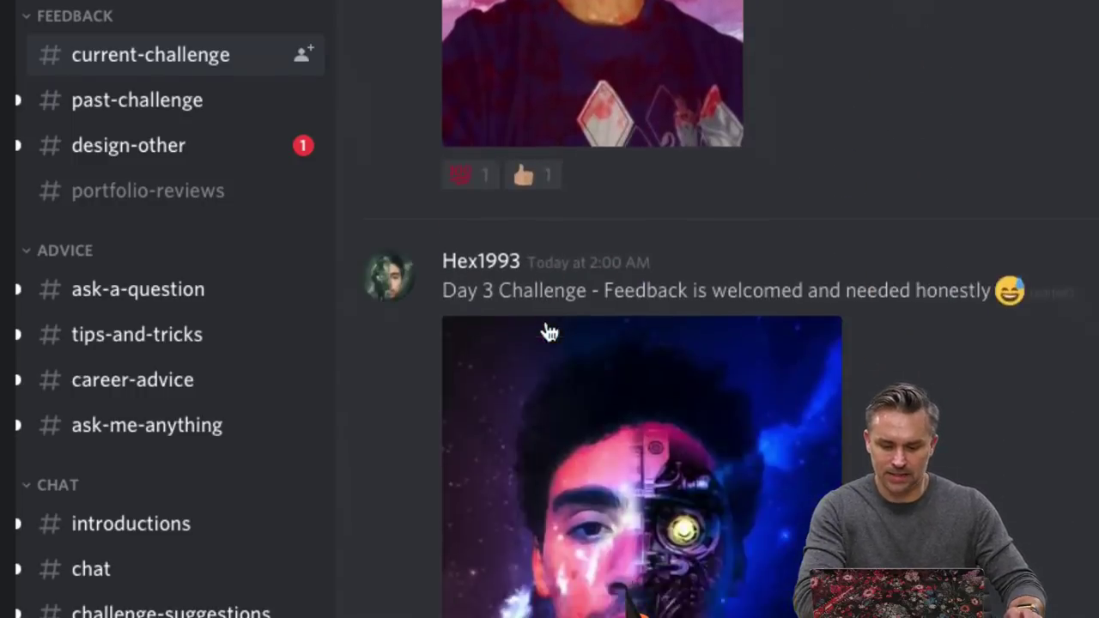
scroll(547, 343, down, 20)
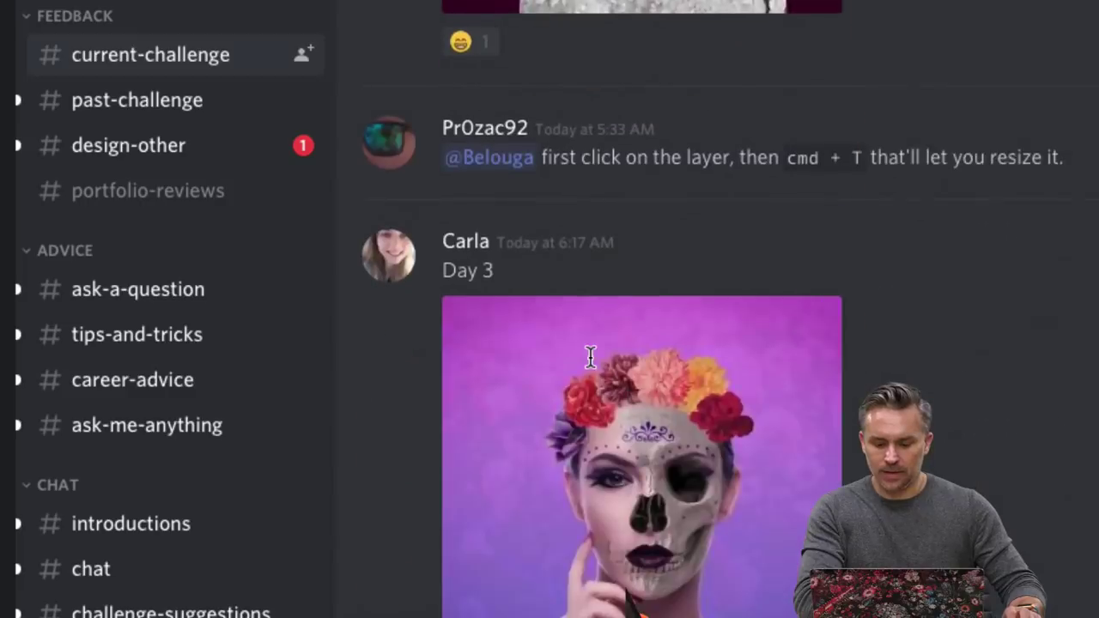
scroll(592, 367, up, 2)
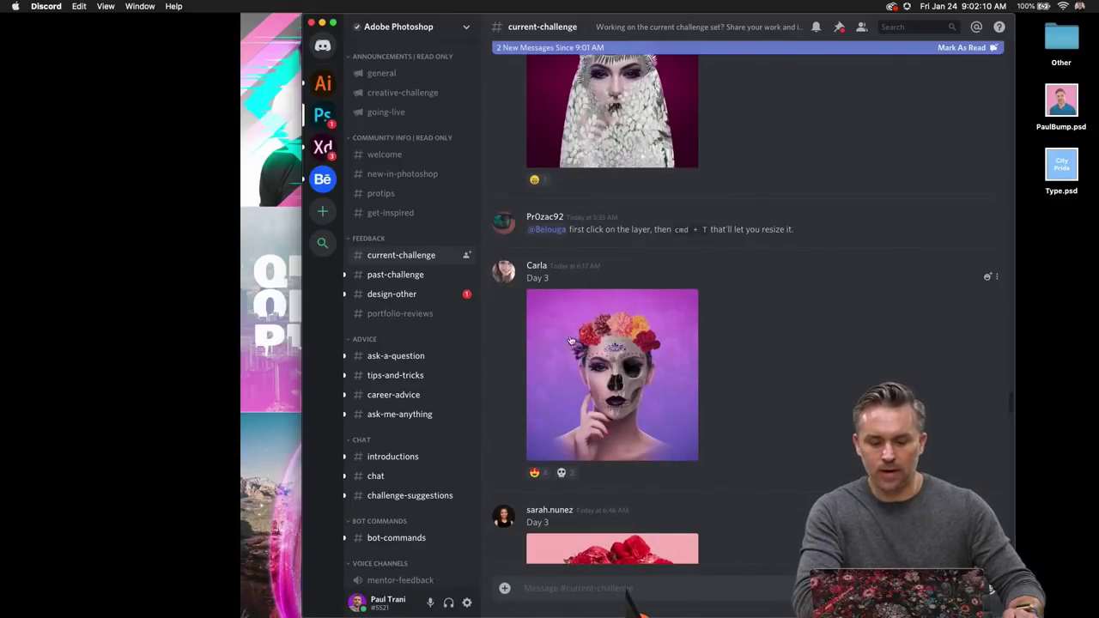
click(323, 24)
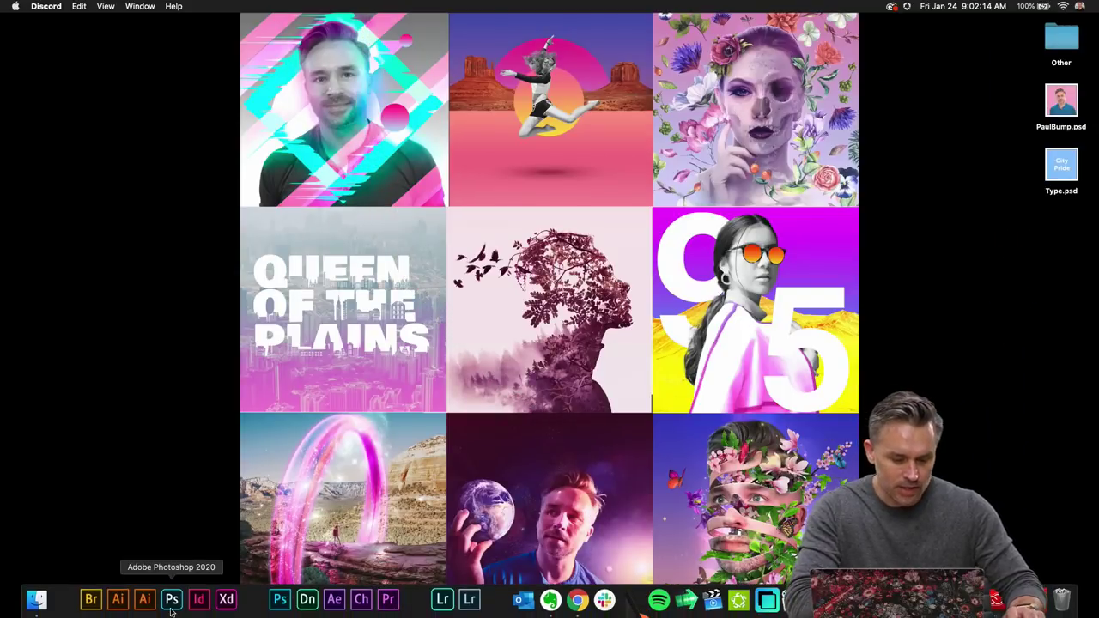
- Switch to Photoshop, browse the Art & Illustration new-document templates, and close without creating one
click(170, 606)
click(92, 6)
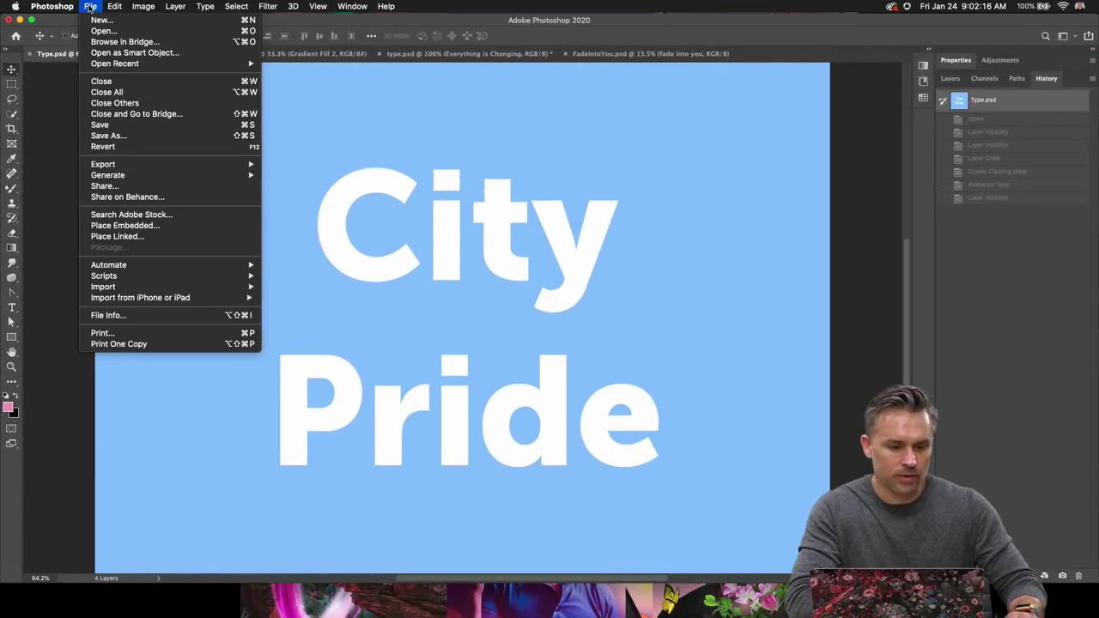
click(102, 17)
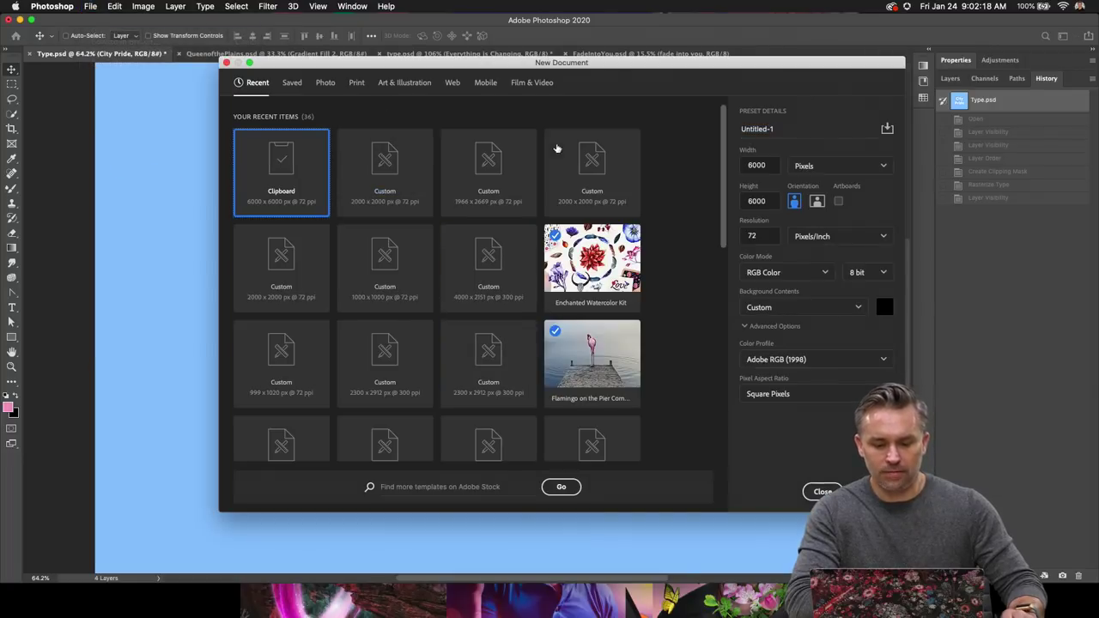
click(386, 83)
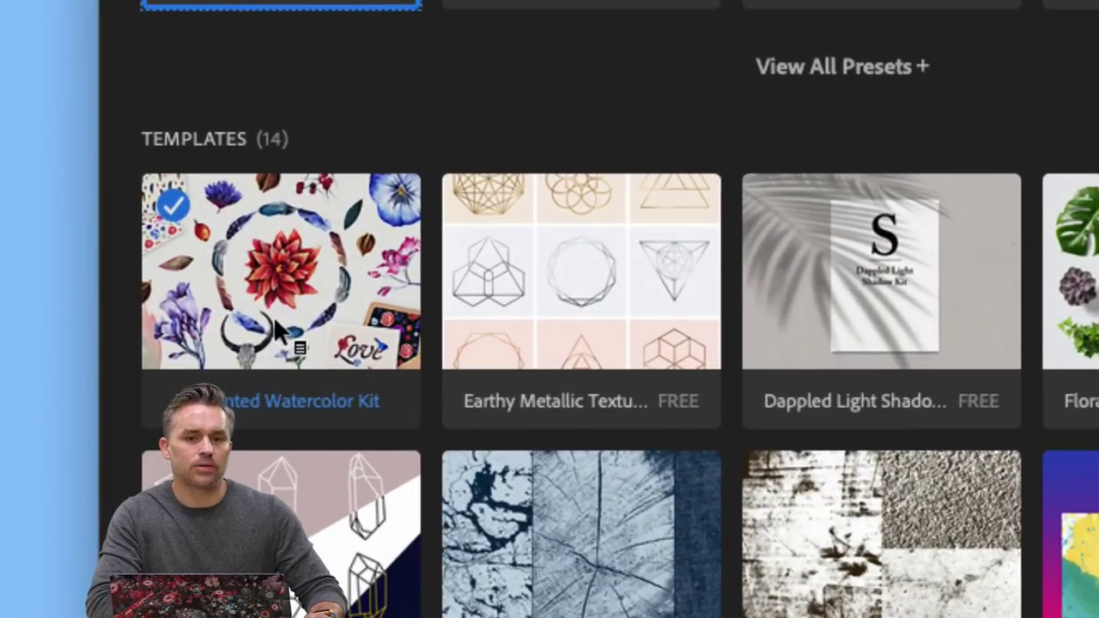
scroll(279, 331, down, 3)
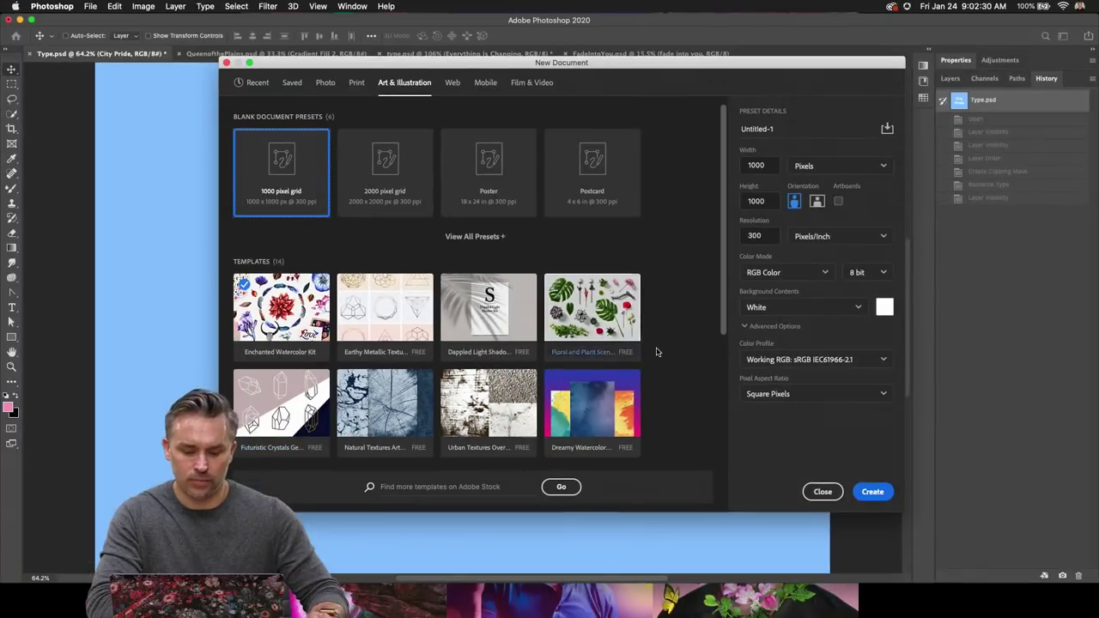
click(821, 491)
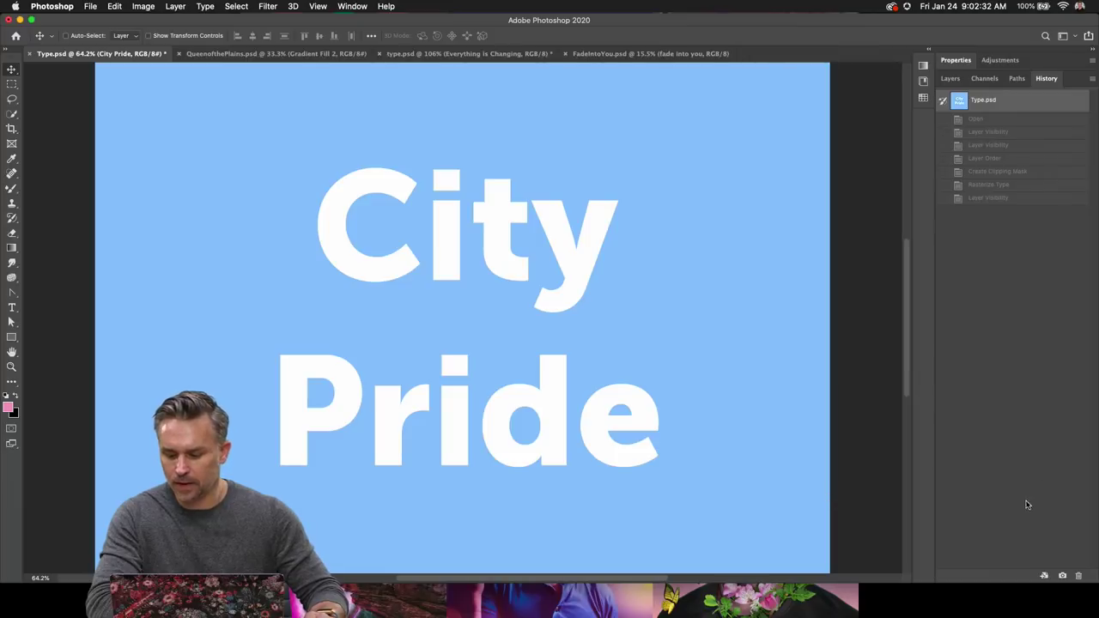
- Check the Daily Creative Challenge page and open Dropbox Challenge 4, then return to Photoshop
click(575, 599)
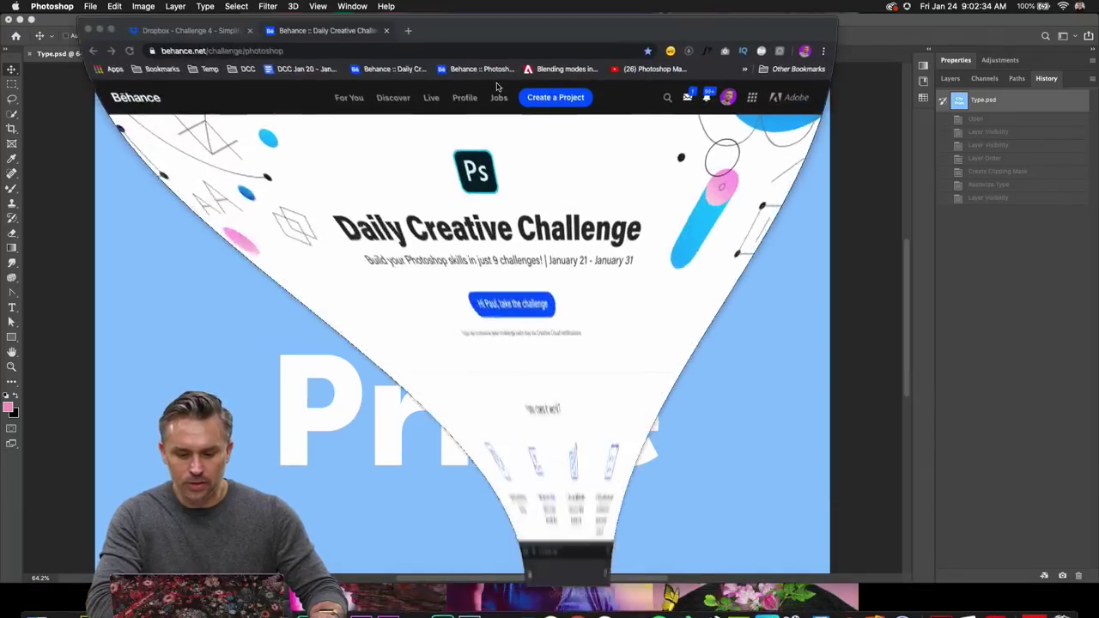
drag(431, 29, 465, 26)
scroll(650, 238, down, 5)
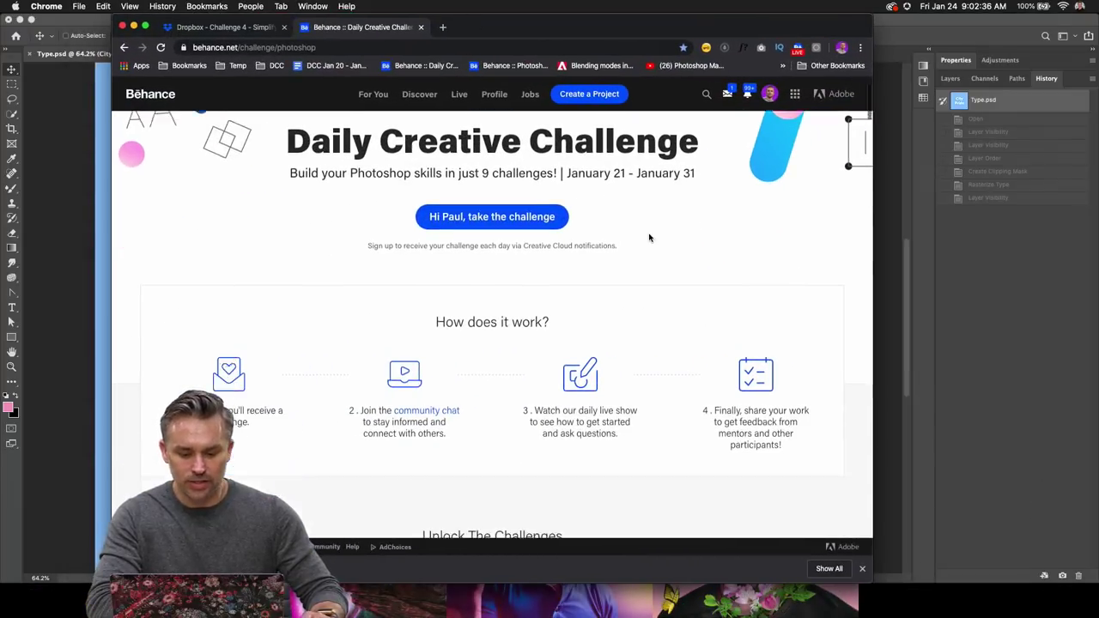
scroll(651, 240, down, 10)
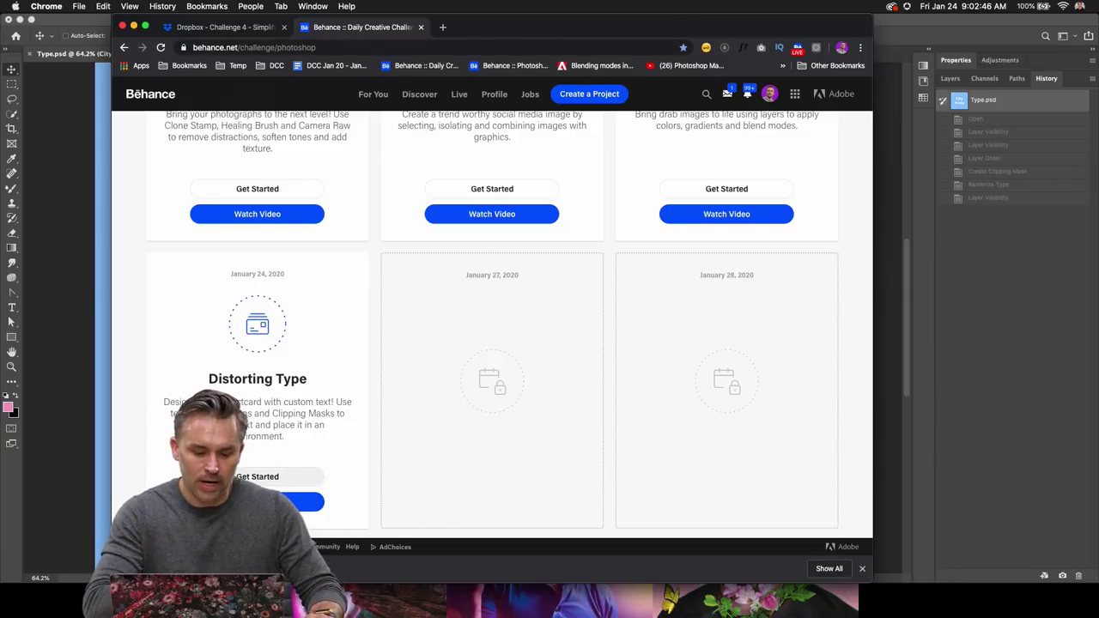
click(258, 476)
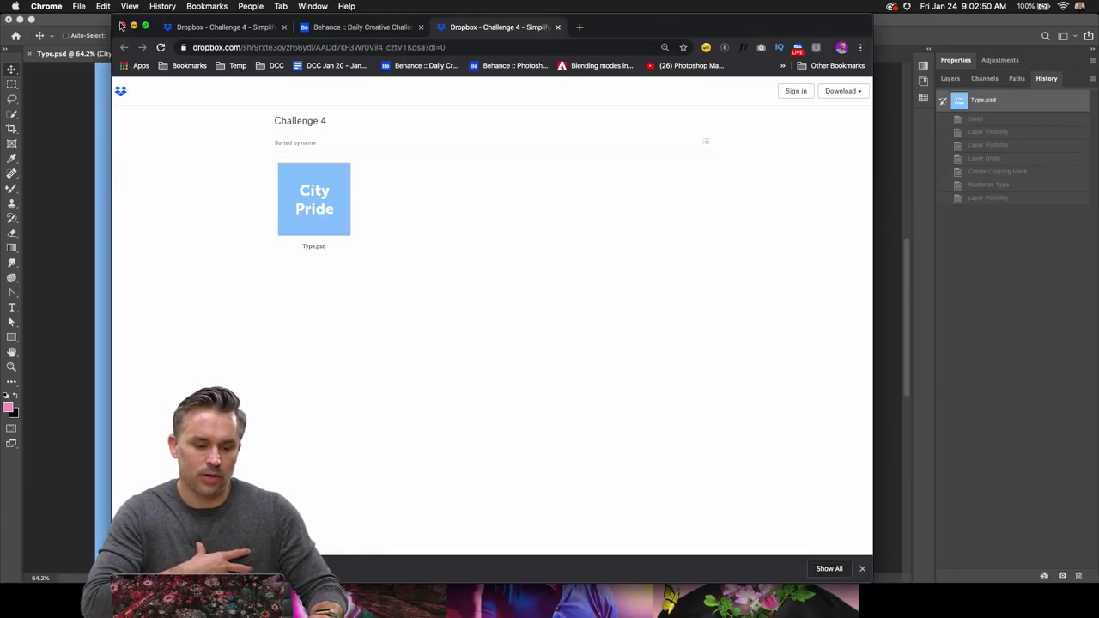
click(69, 236)
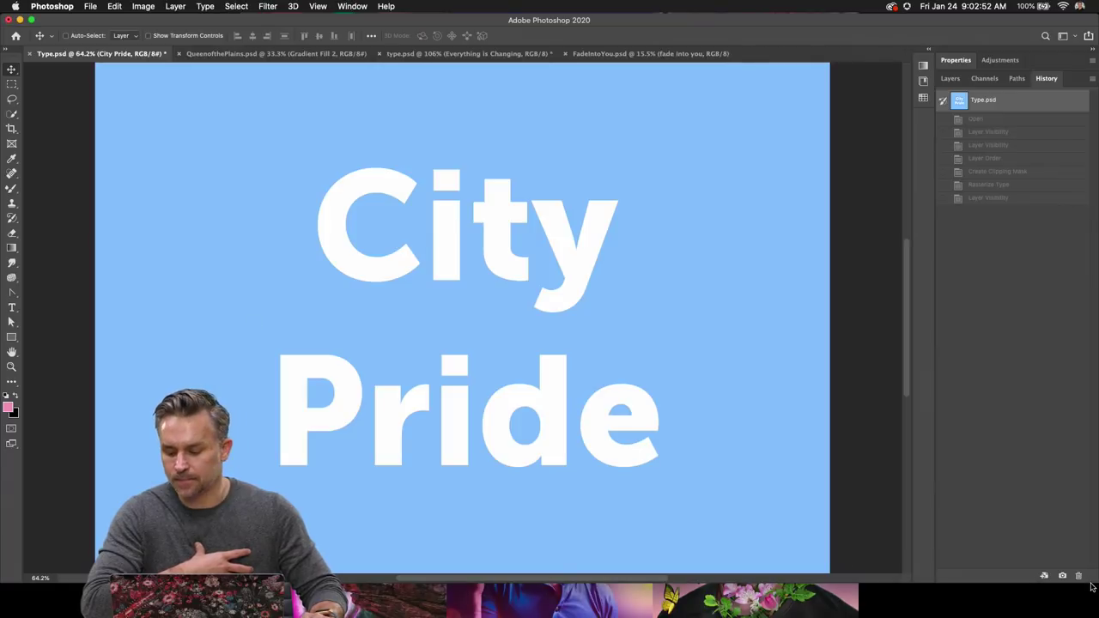
- Select all of the City Pride headline and begin retyping it as Denver / Mile High Ci
mouse_move(1079, 608)
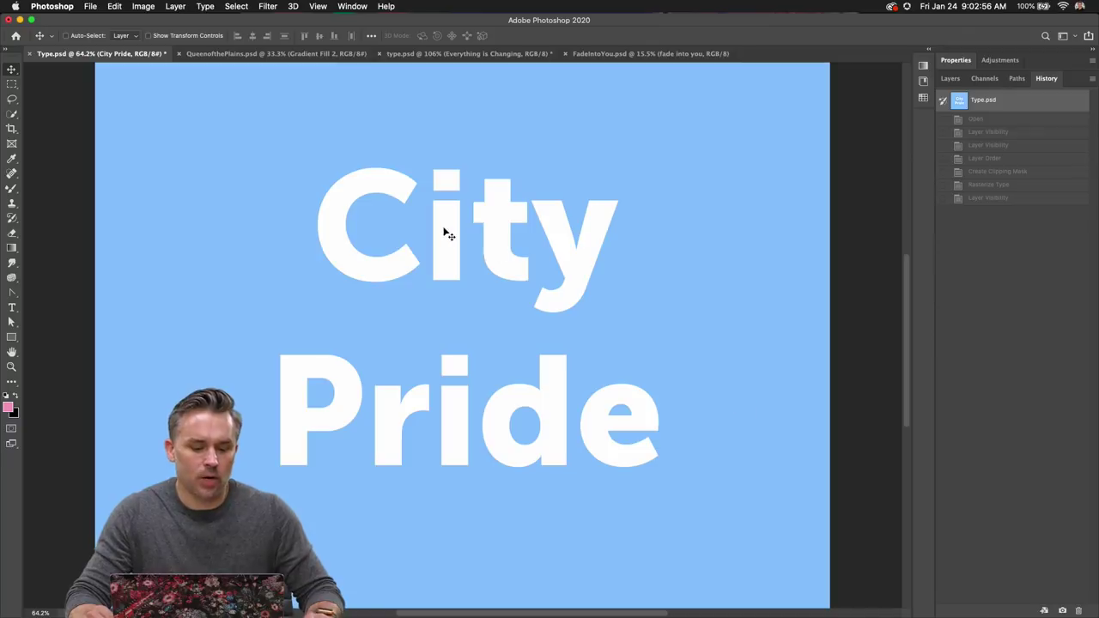
click(948, 79)
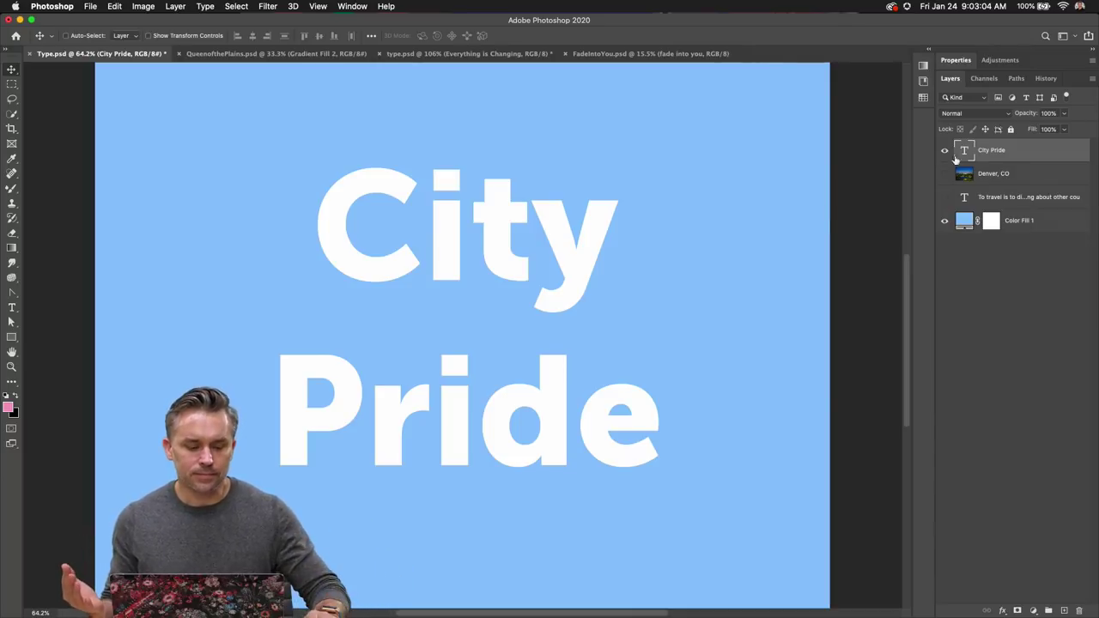
click(13, 307)
click(337, 229)
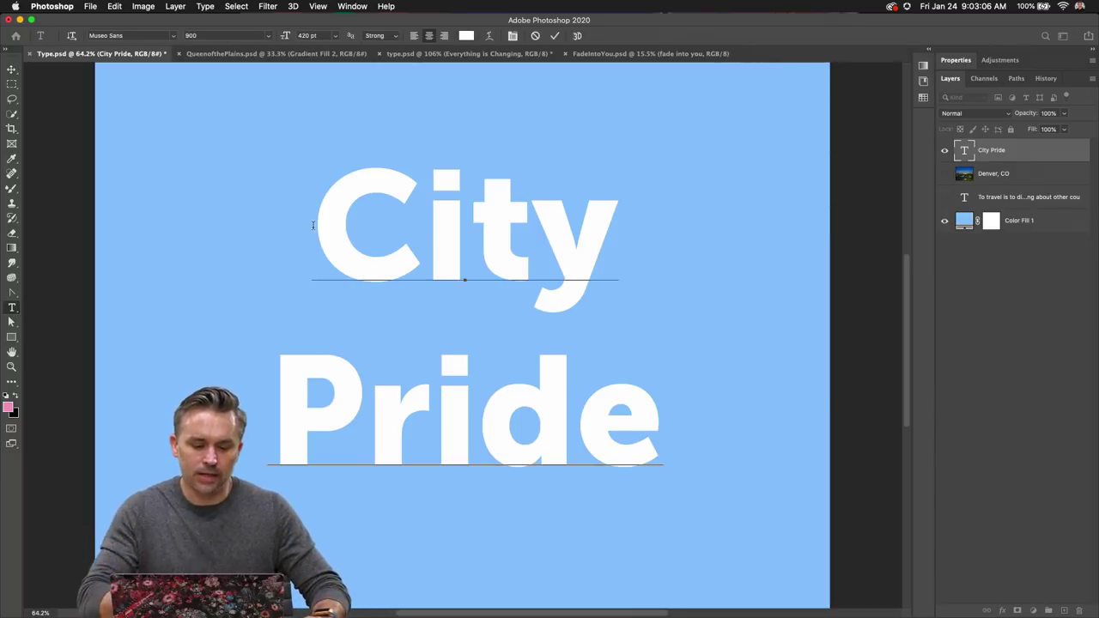
key(super+a)
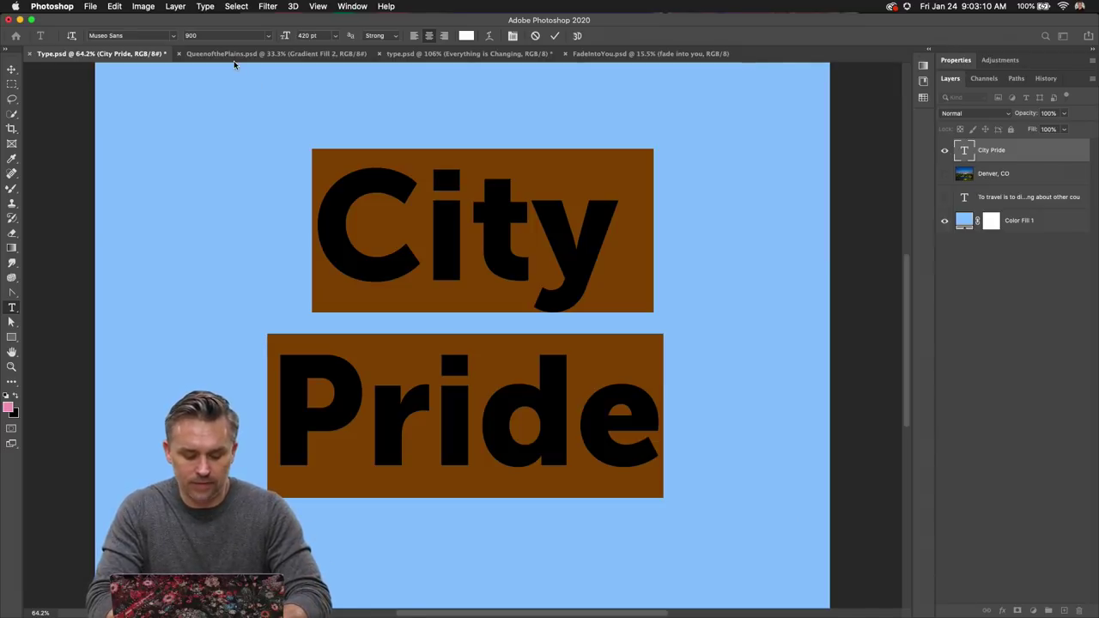
text(Denver)
key(Return)
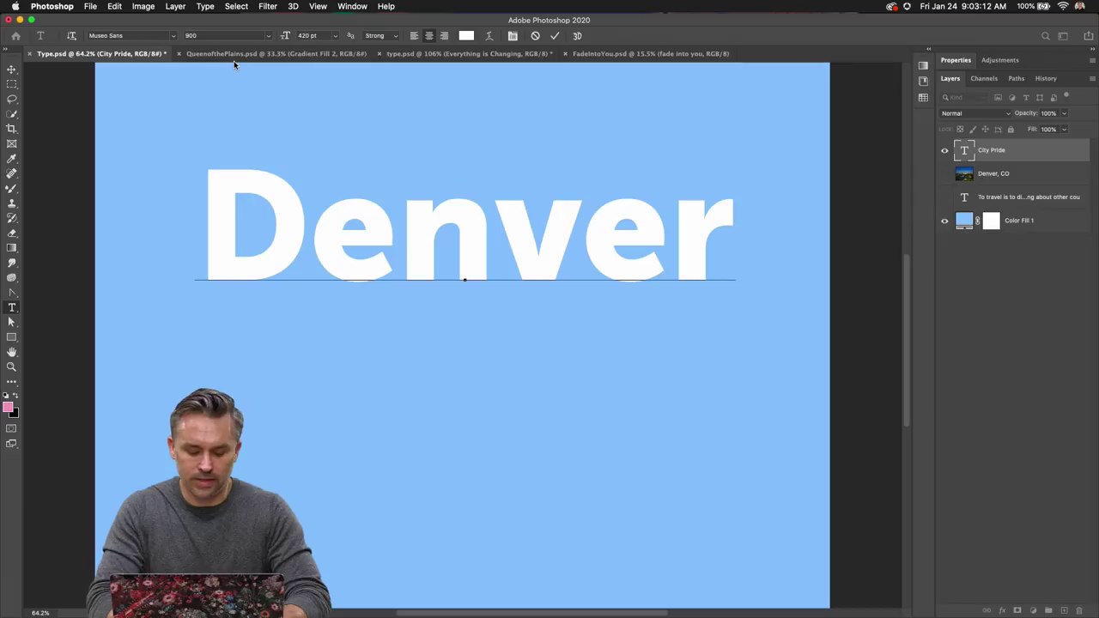
text(m)
key(BackSpace)
text(M)
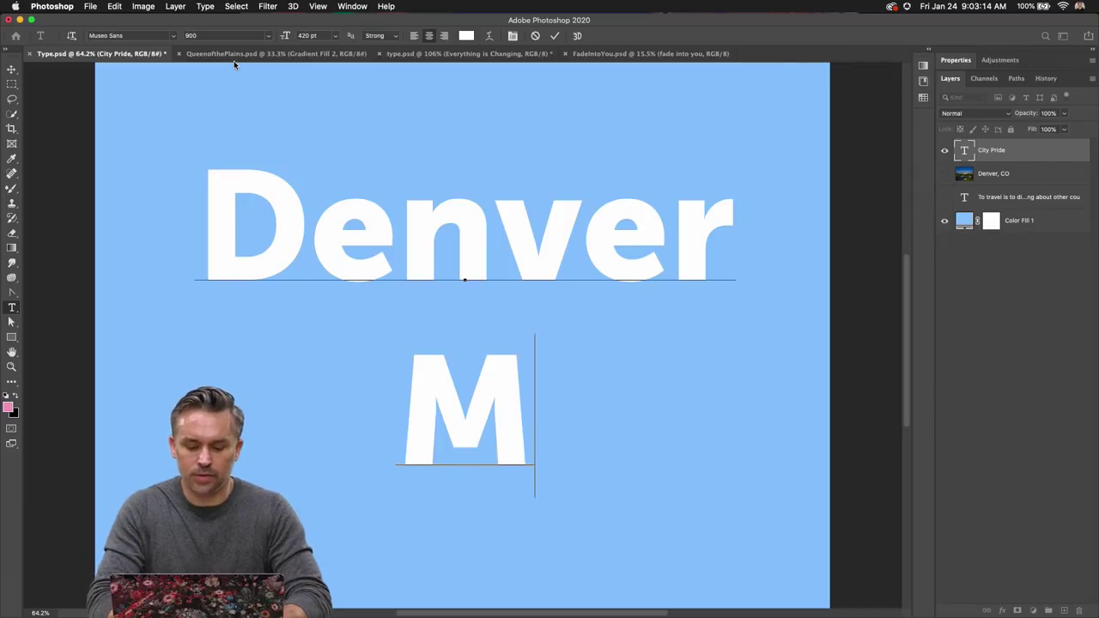
text(ile )
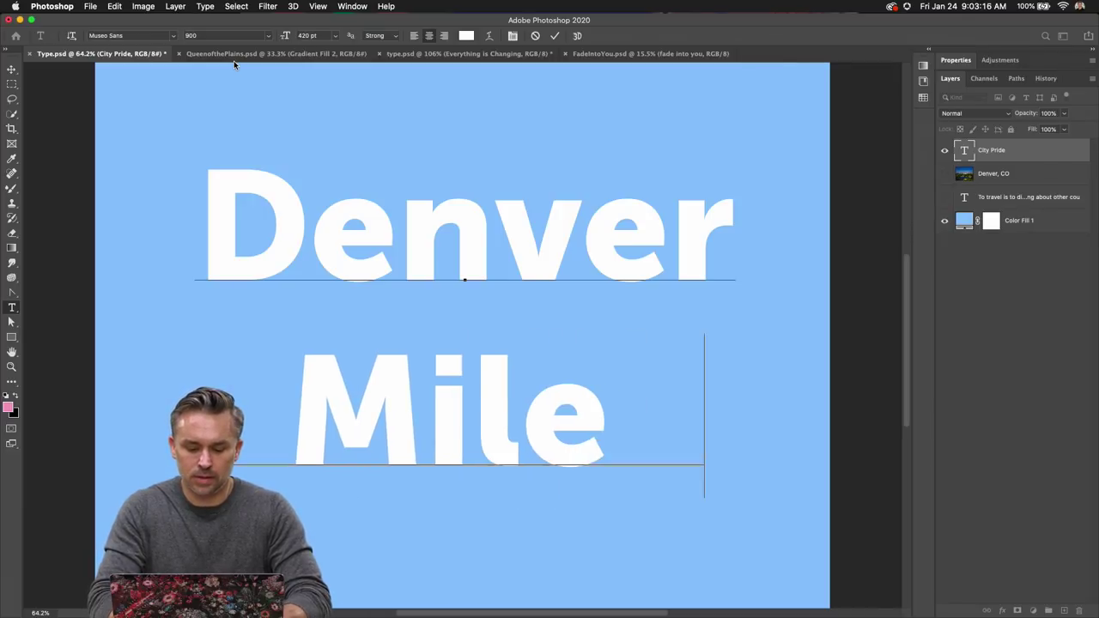
text(High Ci)
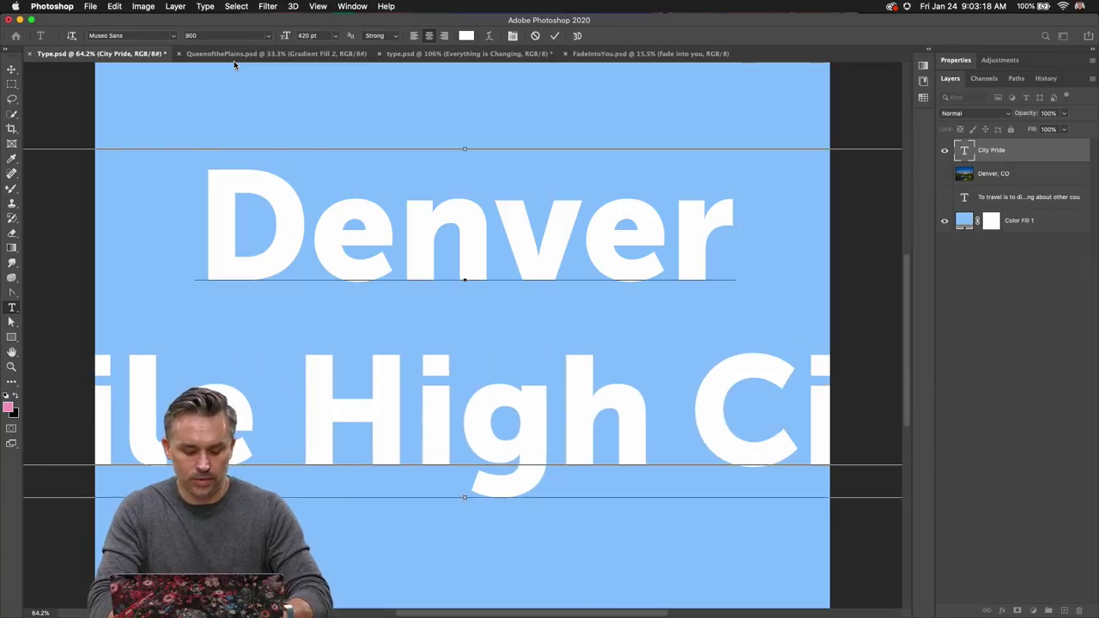
- Replace the headline with 'Queen / of the / Plains' on three lines and commit it
key(super+a)
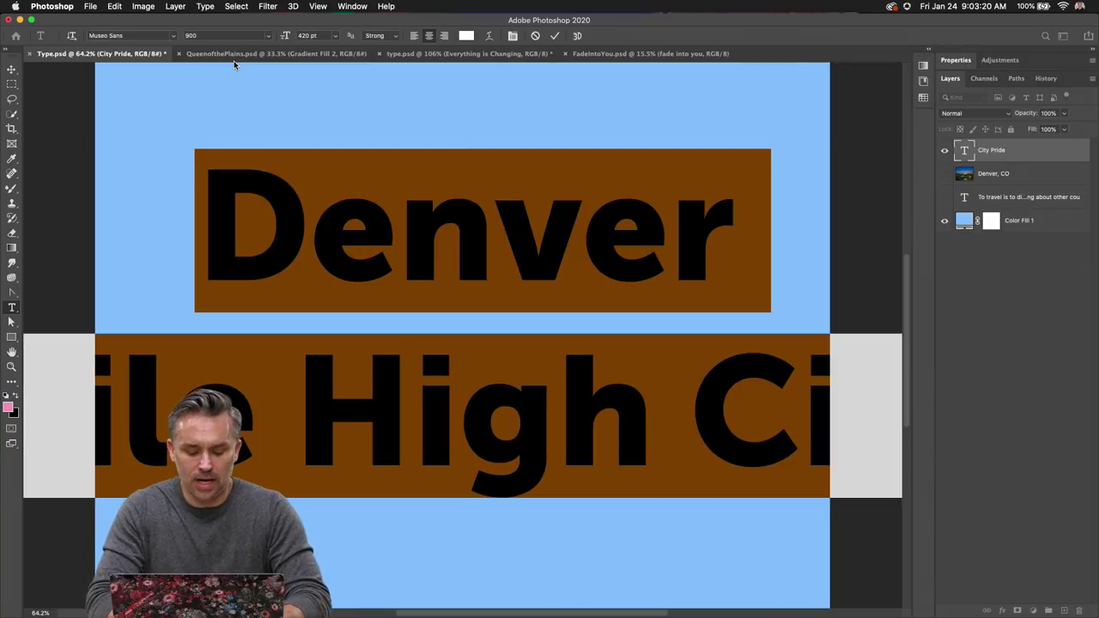
text(Queen)
key(Return)
text(of)
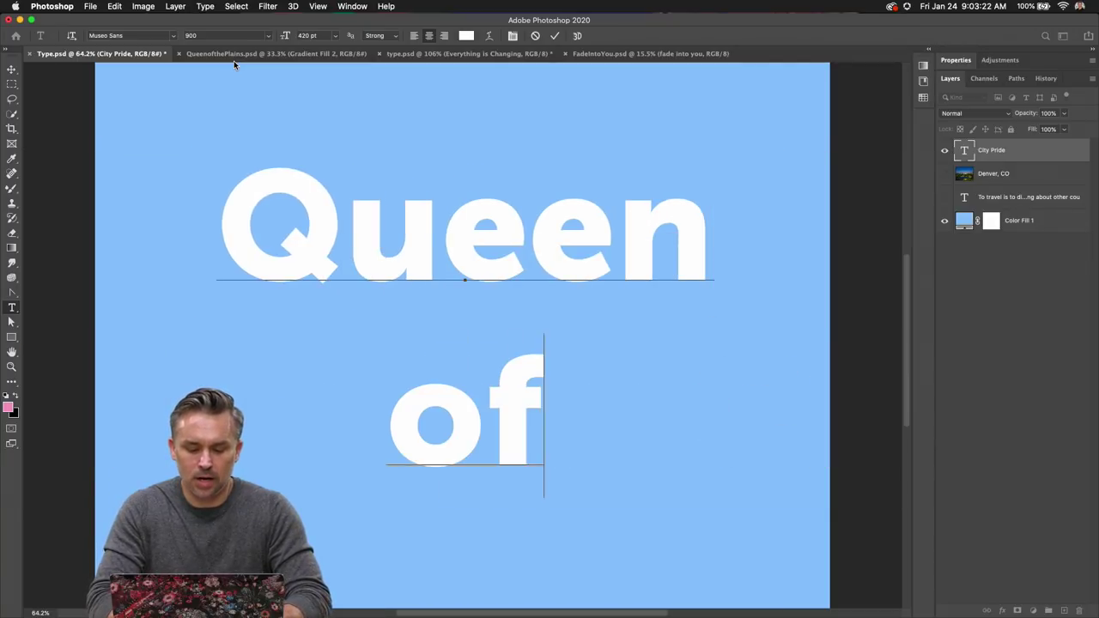
text( the P)
key(BackSpace)
key(BackSpace)
key(Return)
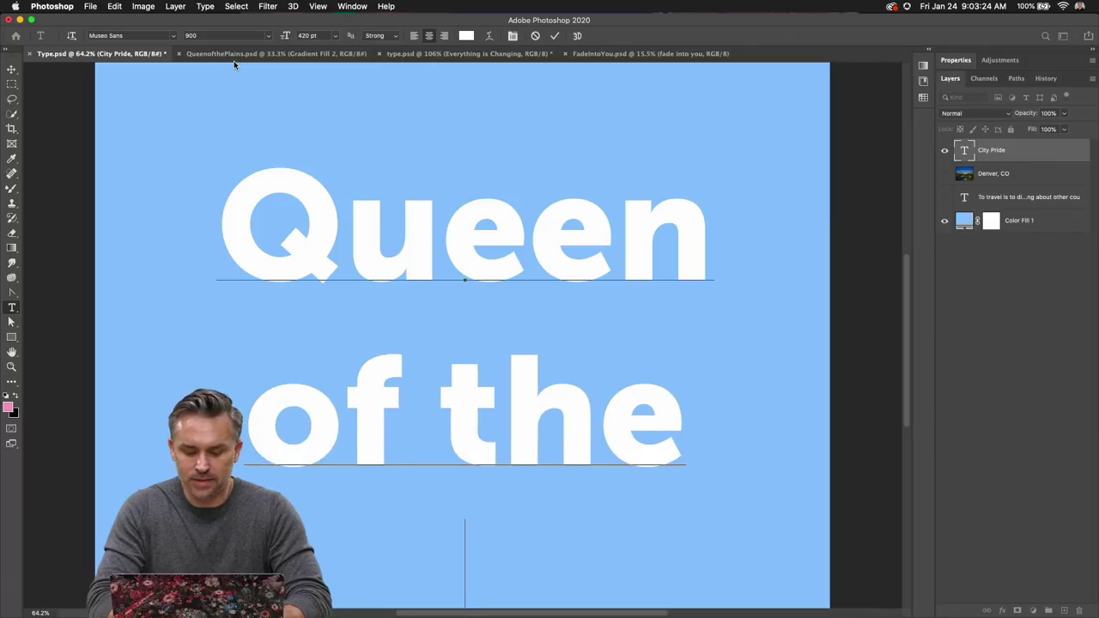
text(Pla)
key(BackSpace)
text(la)
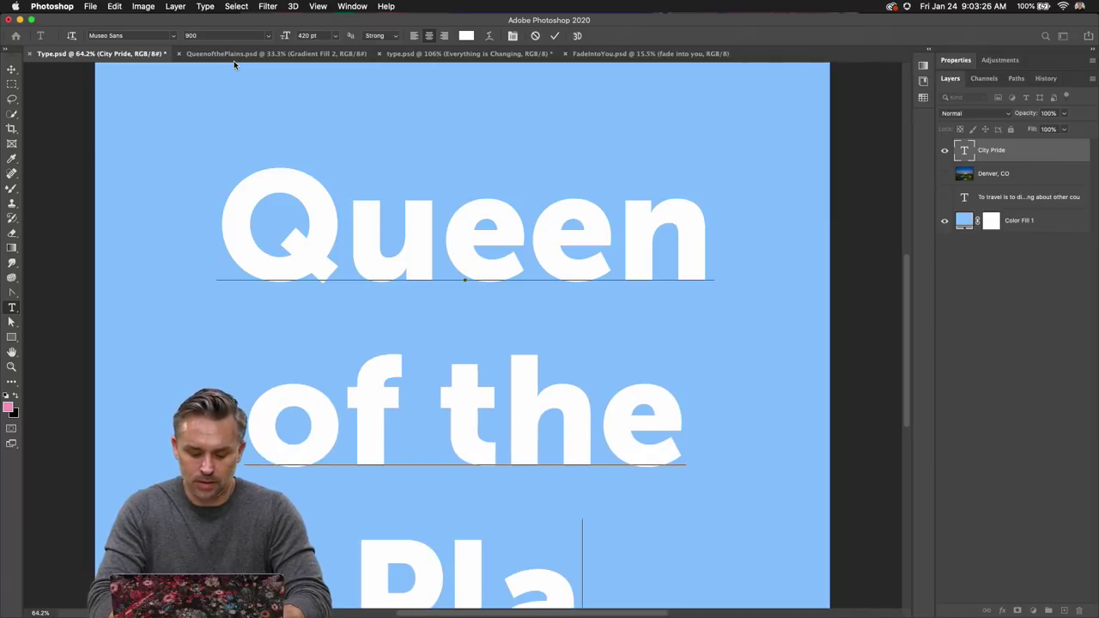
text(ins)
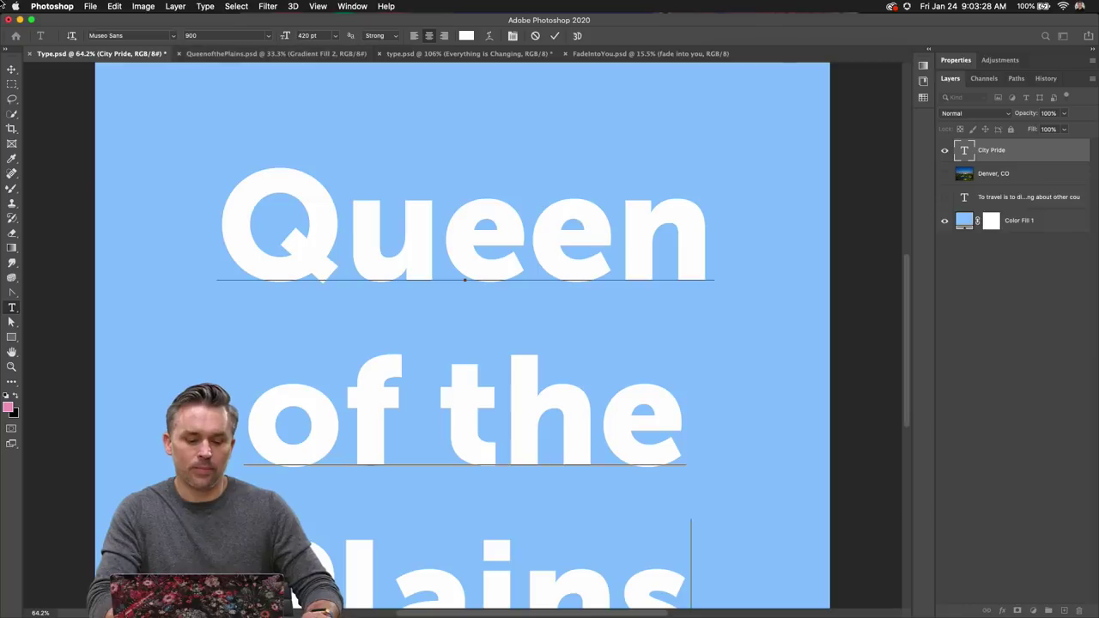
click(11, 68)
drag(203, 331, 219, 259)
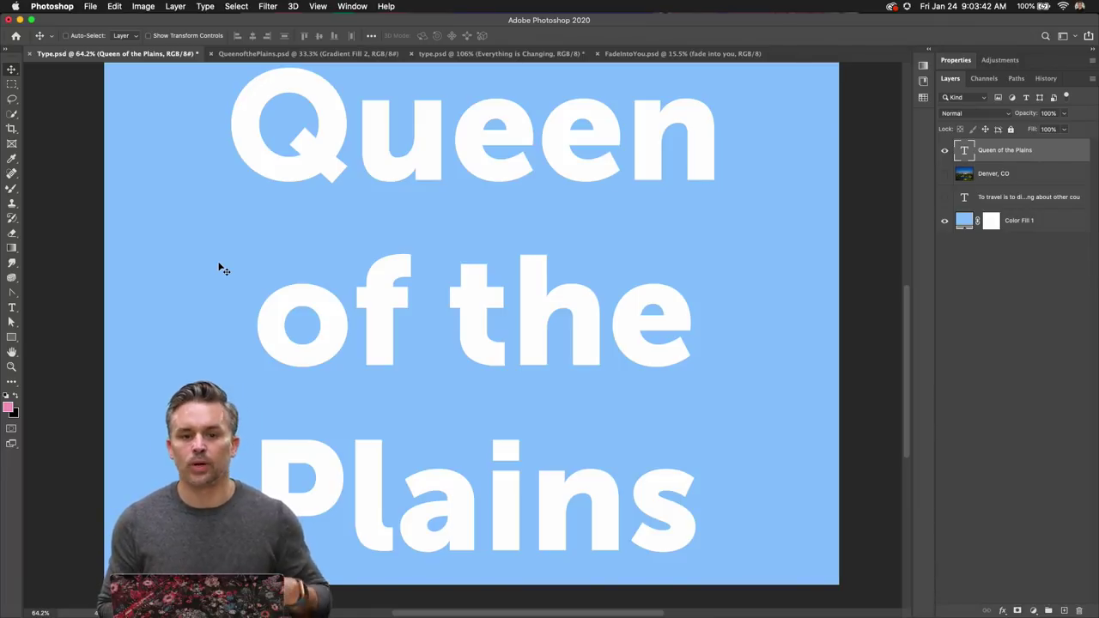
click(10, 308)
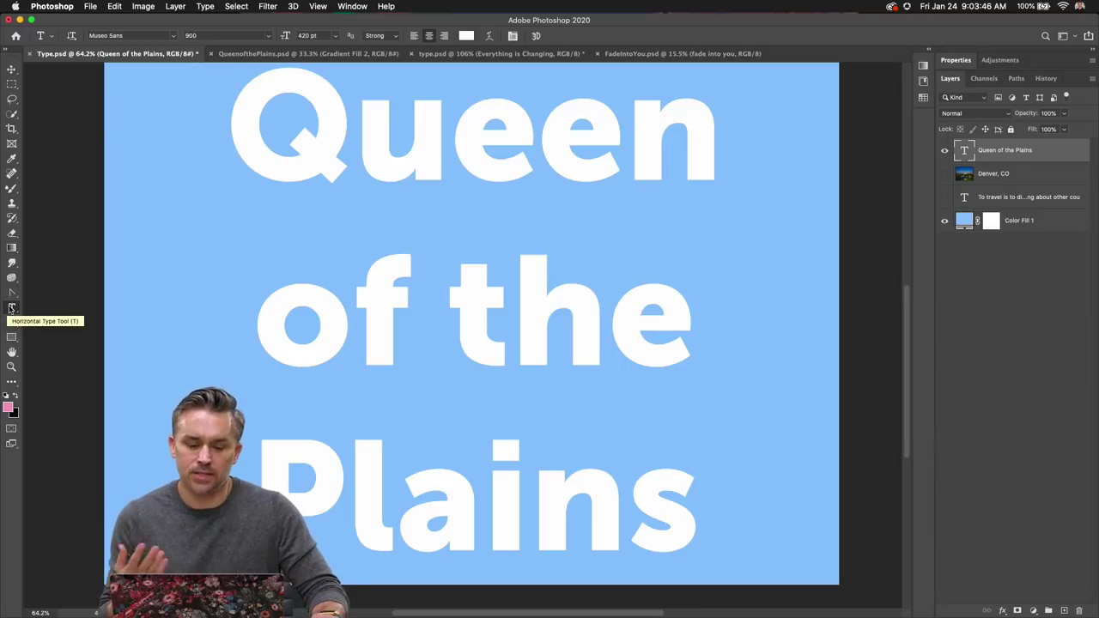
- Replace the headline text with 'Mile / High / City' on three lines and commit it
drag(237, 118, 804, 551)
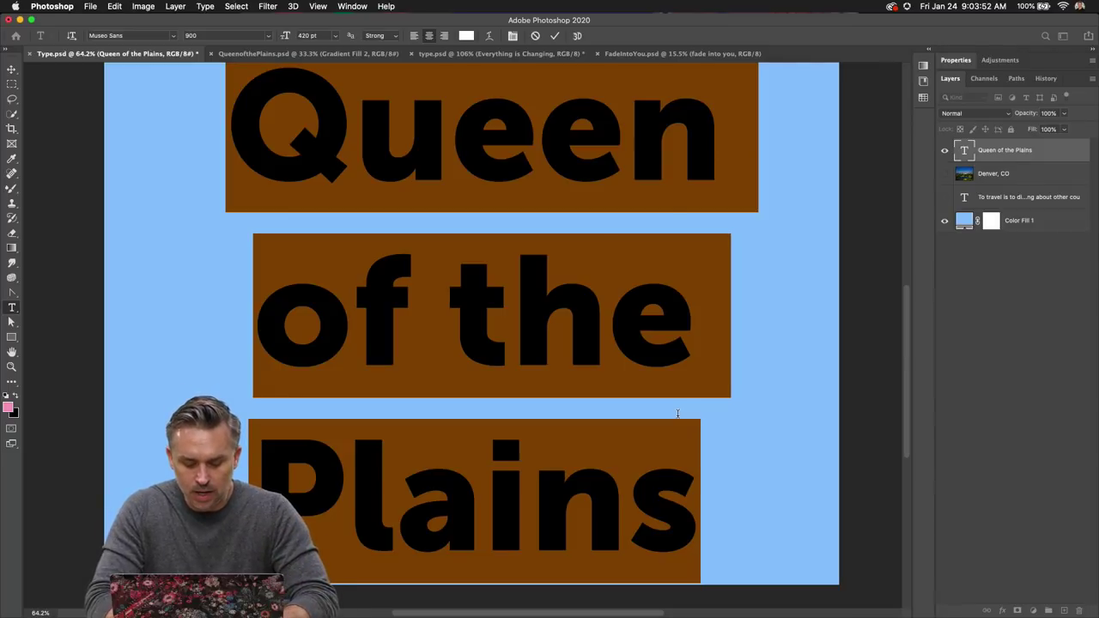
text(M)
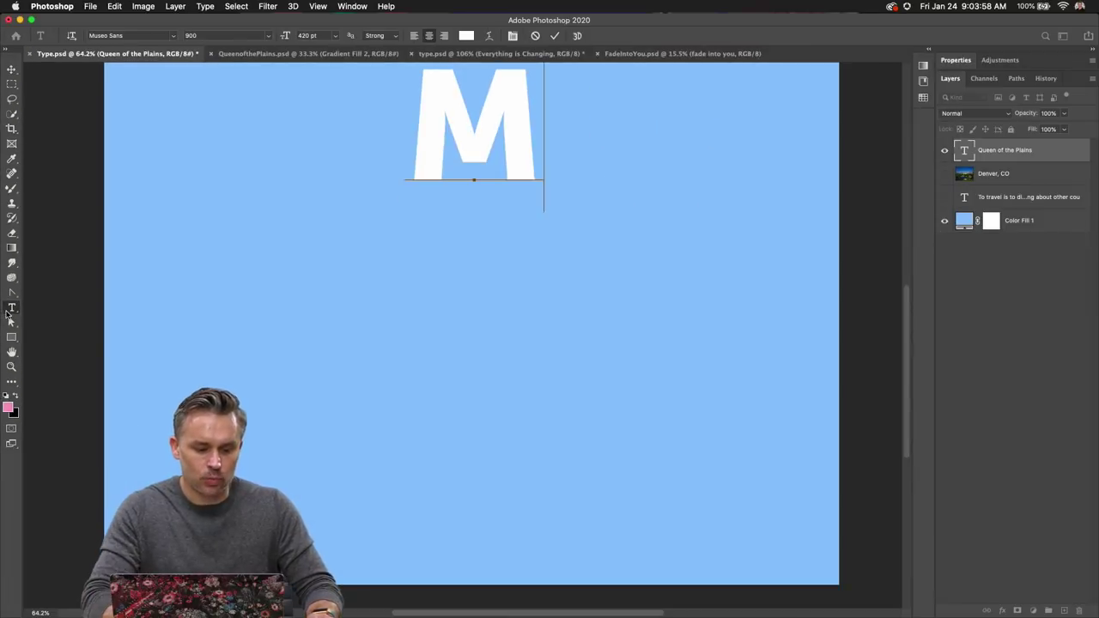
click(967, 163)
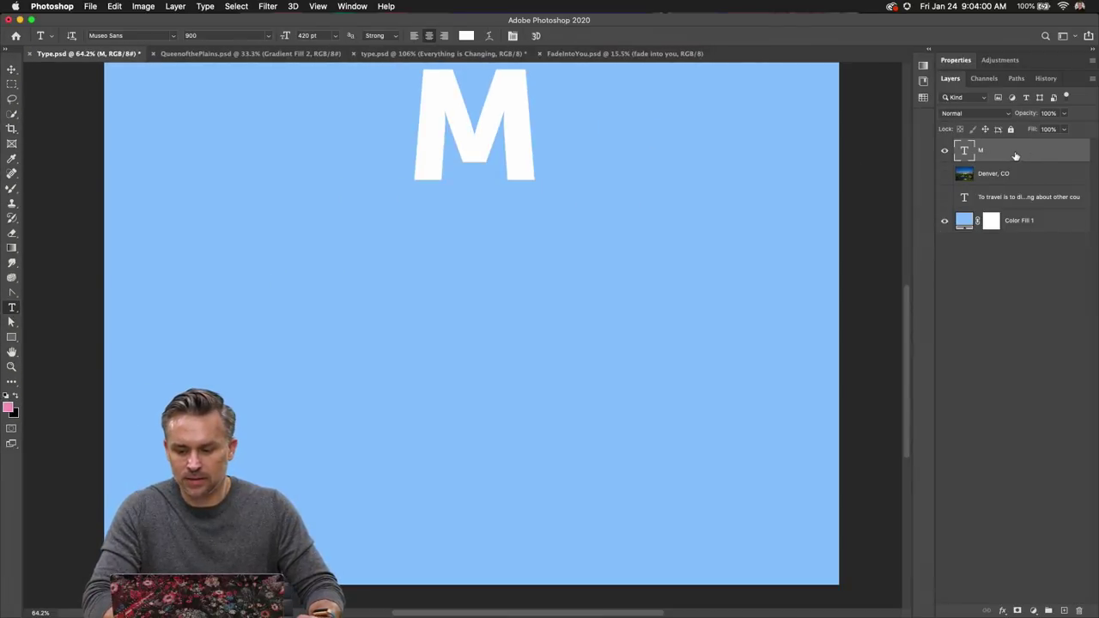
click(418, 141)
key(super+a)
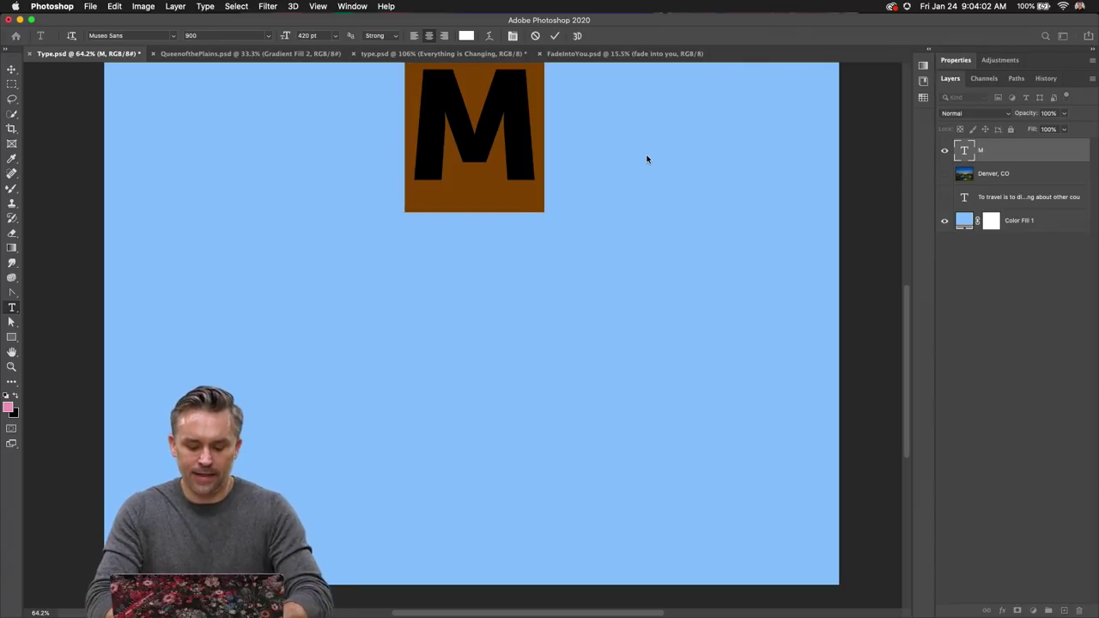
text(Mile)
key(Return)
text(High)
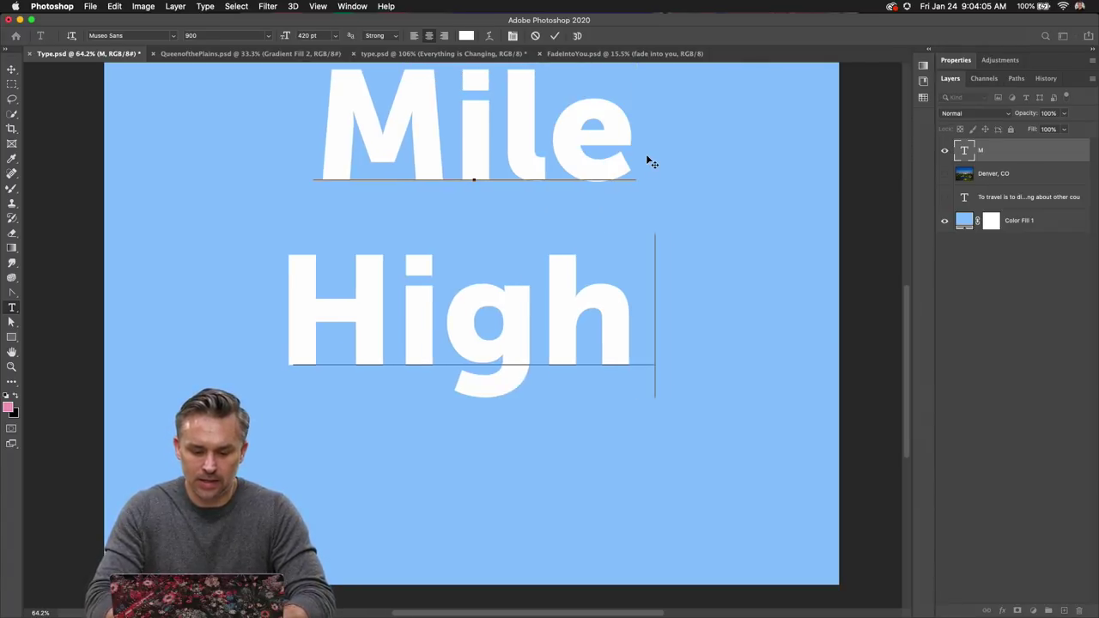
key(Return)
text(City)
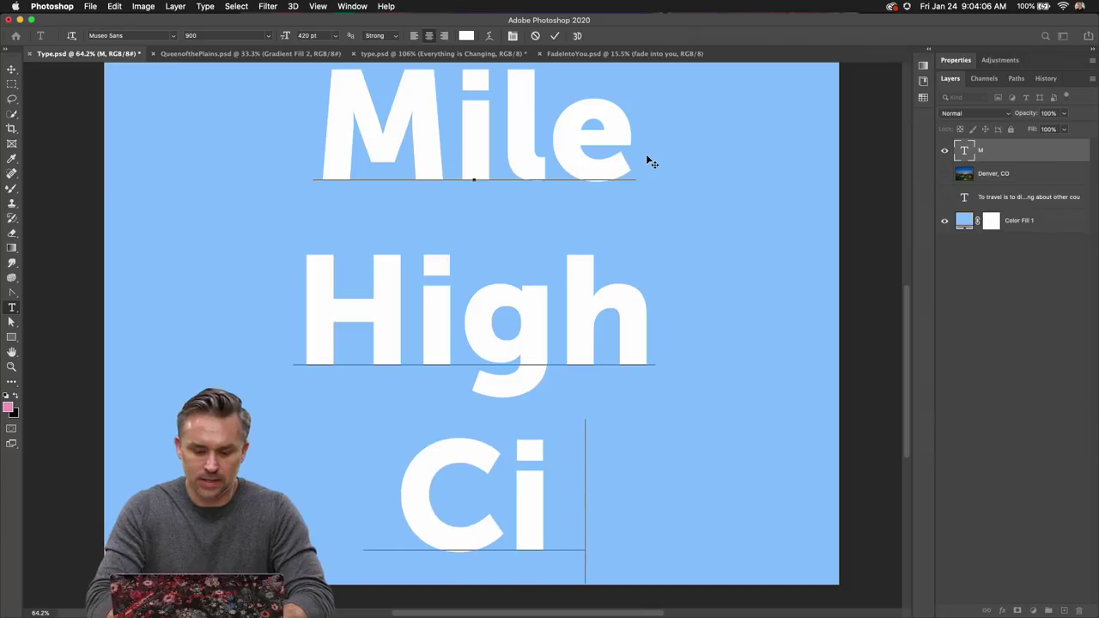
click(11, 83)
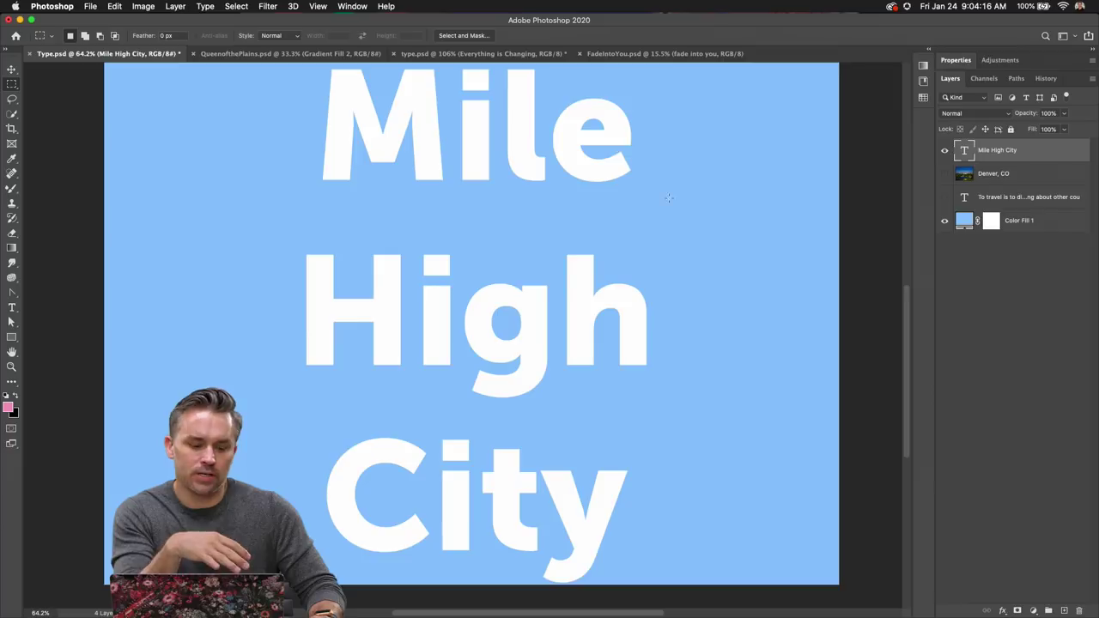
click(12, 308)
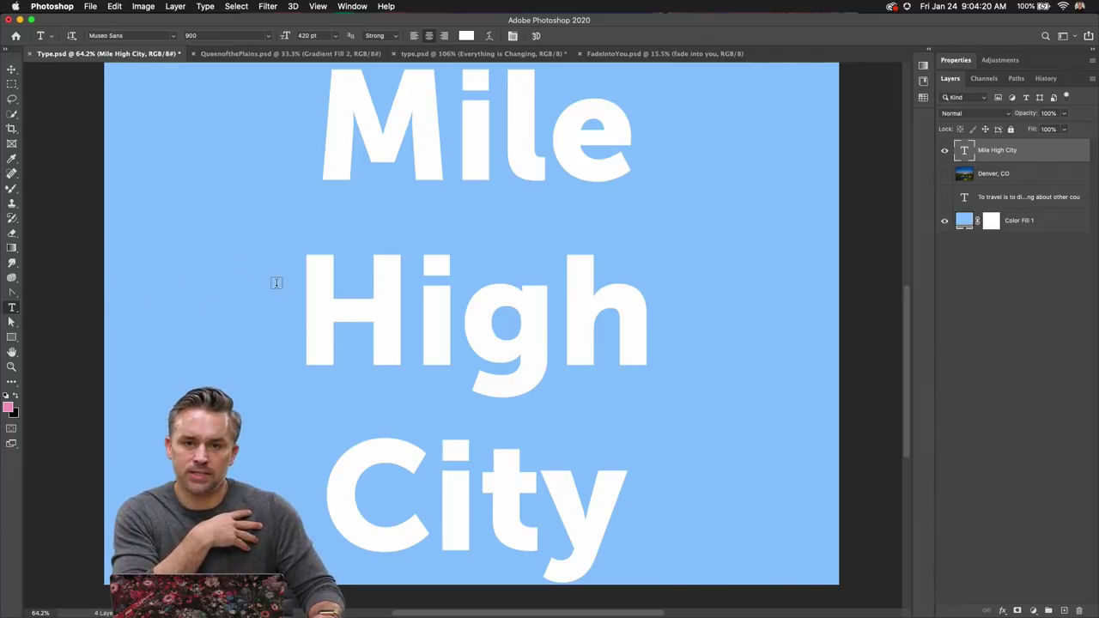
- Show the type layer's Properties and nudge the Mile High City text slightly upward
click(951, 61)
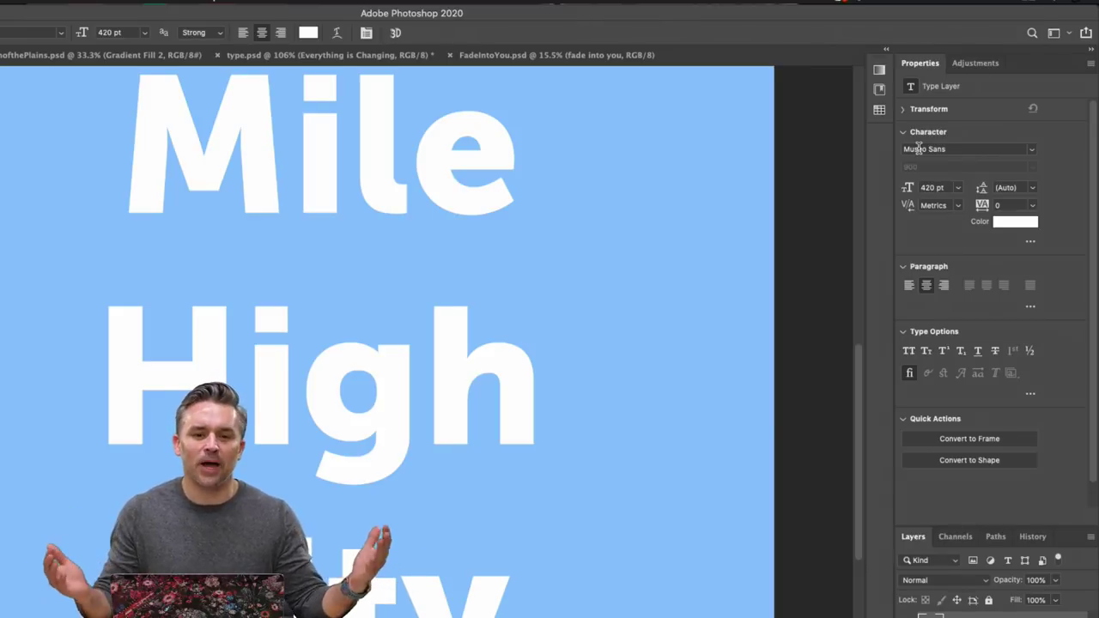
key(super+minus)
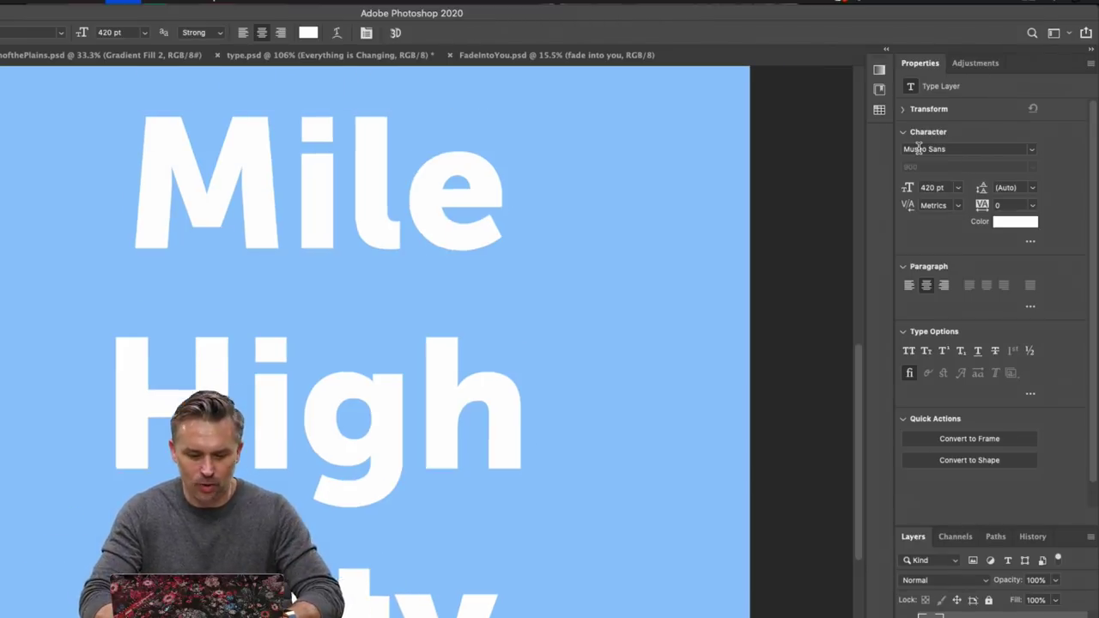
key(super+minus)
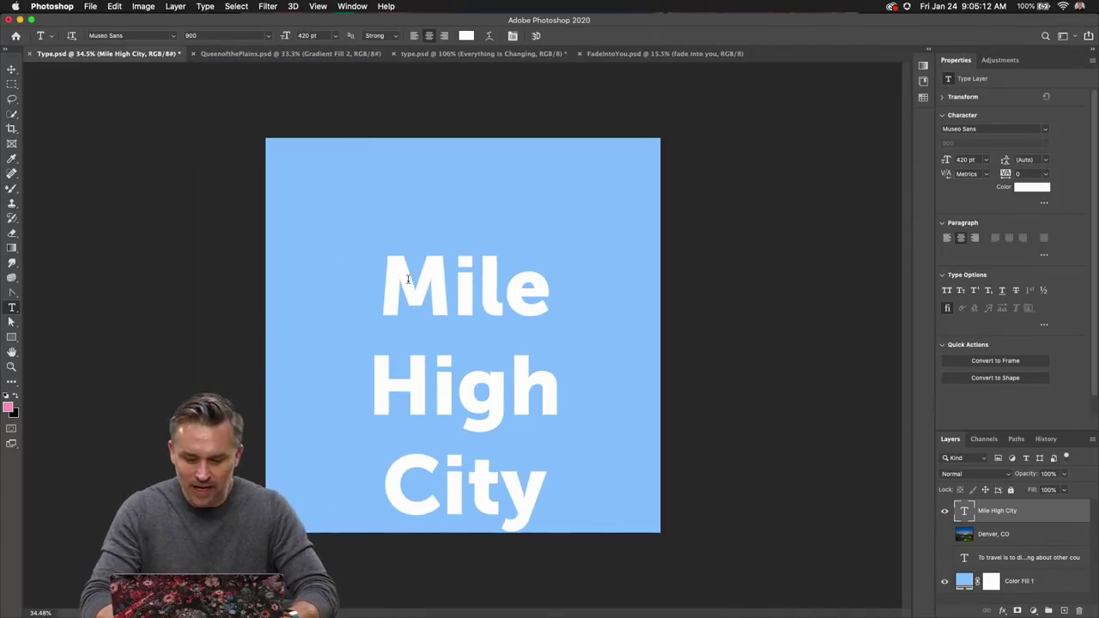
click(11, 68)
drag(506, 368, 500, 314)
key(super+plus)
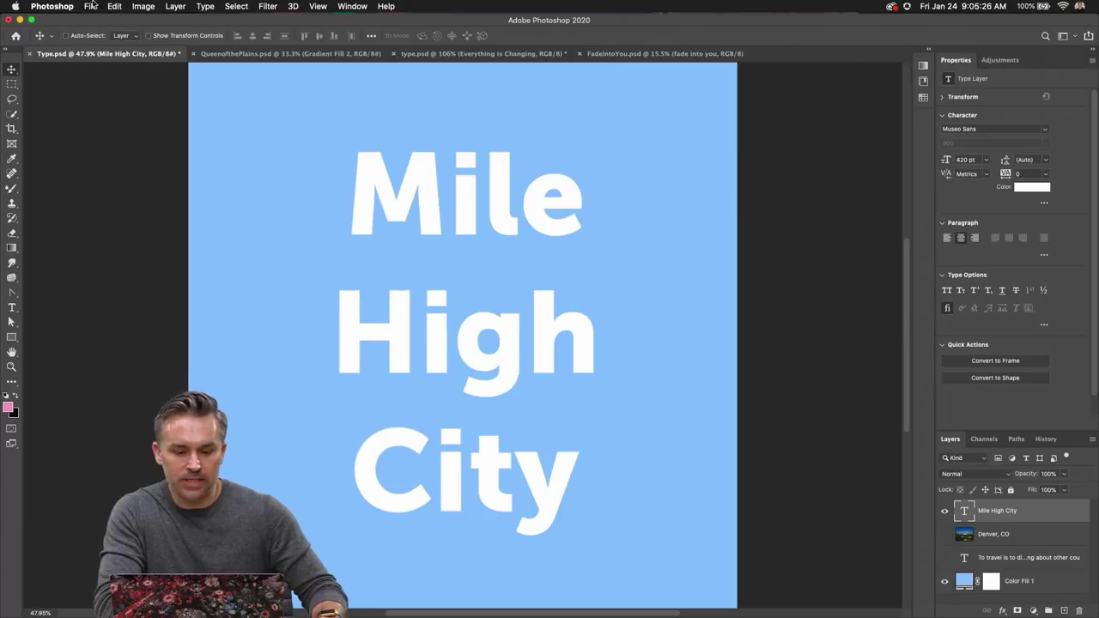
click(345, 6)
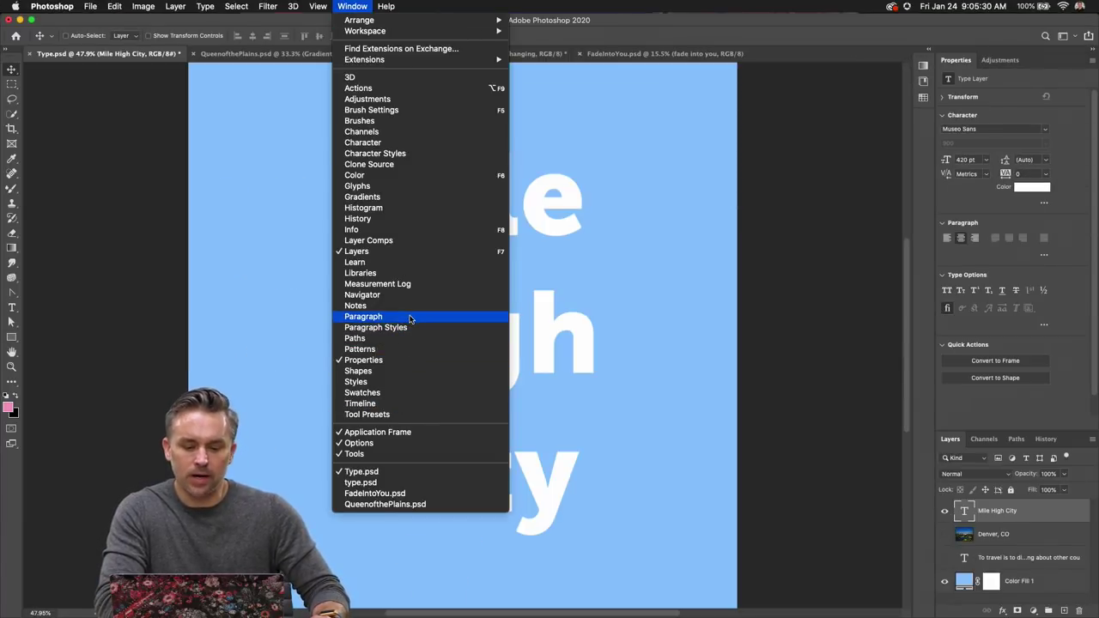
click(769, 58)
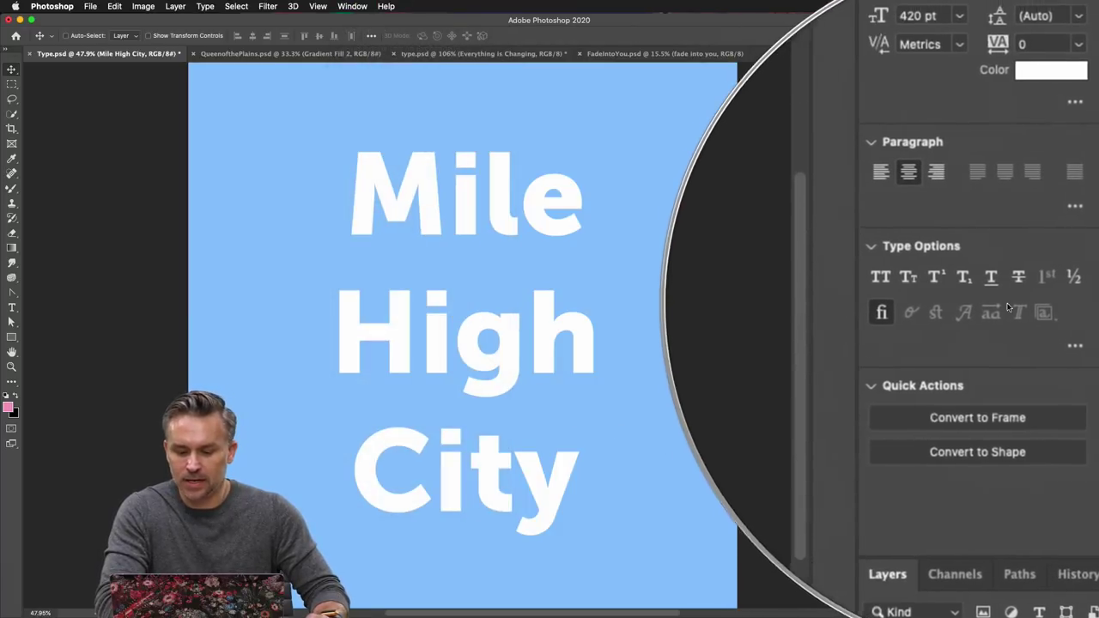
click(943, 289)
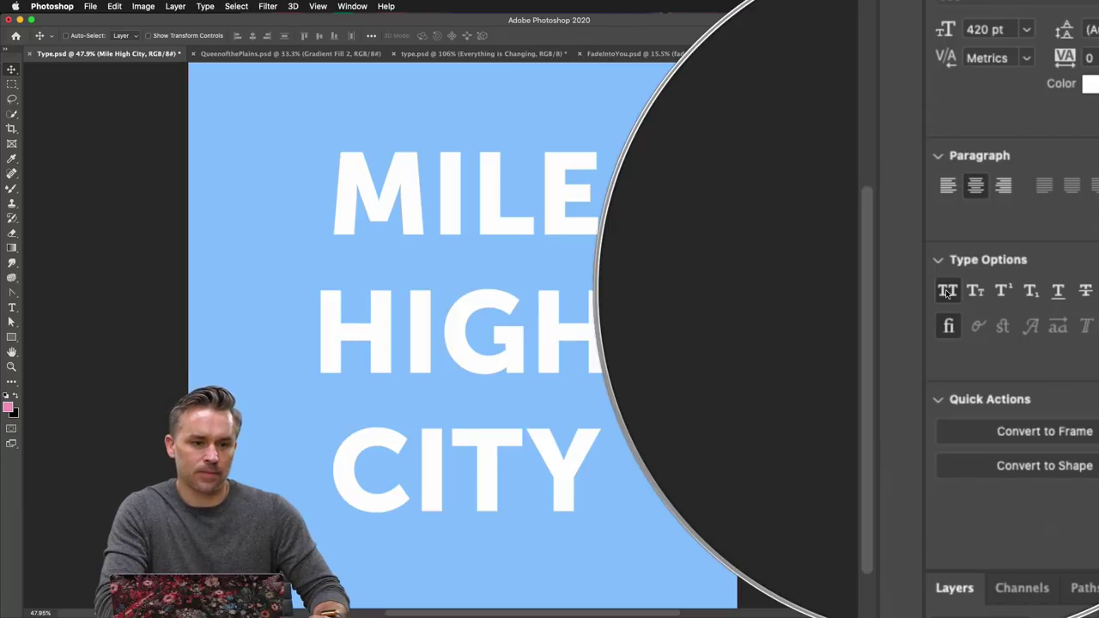
click(947, 292)
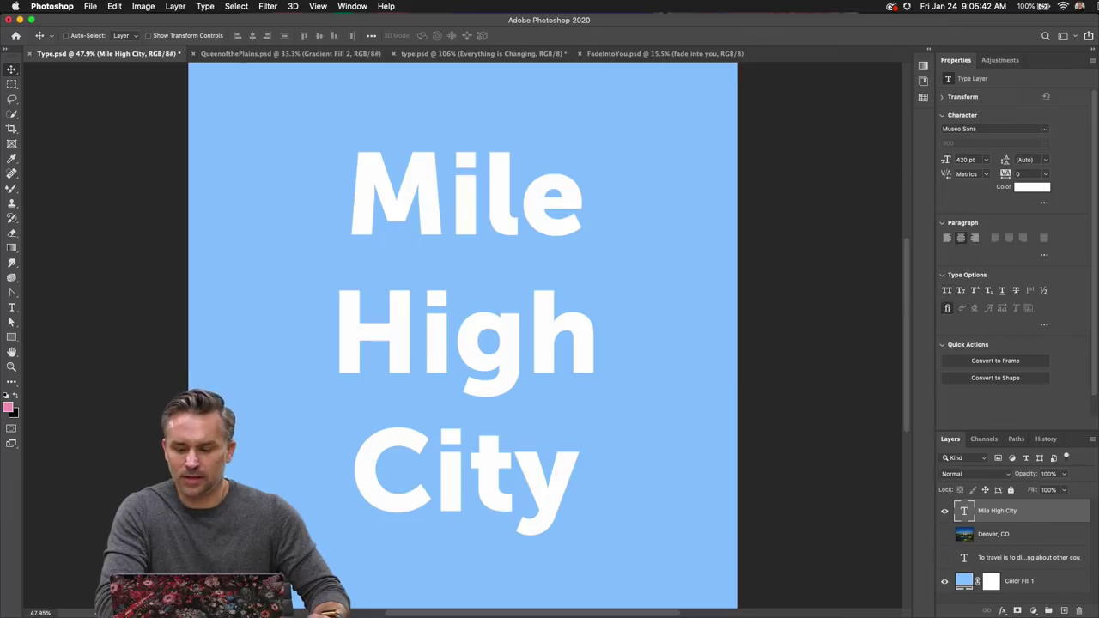
- Float and lengthen the Properties panel, filter fonts to Sans Serif Adobe Fonts, then browse more online
drag(953, 60, 732, 105)
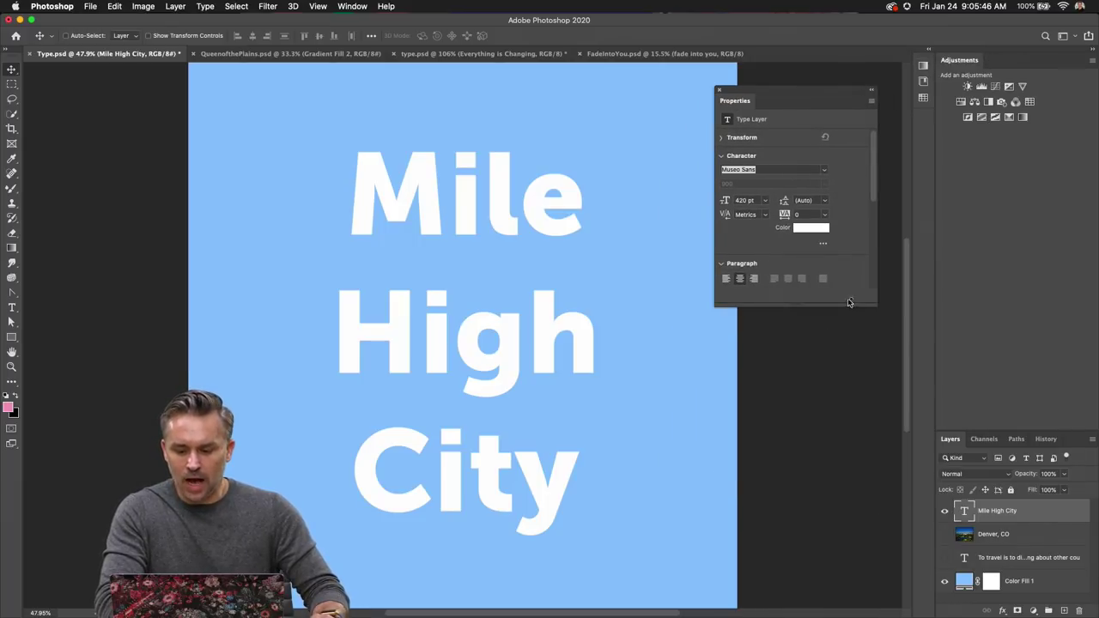
drag(850, 306, 852, 482)
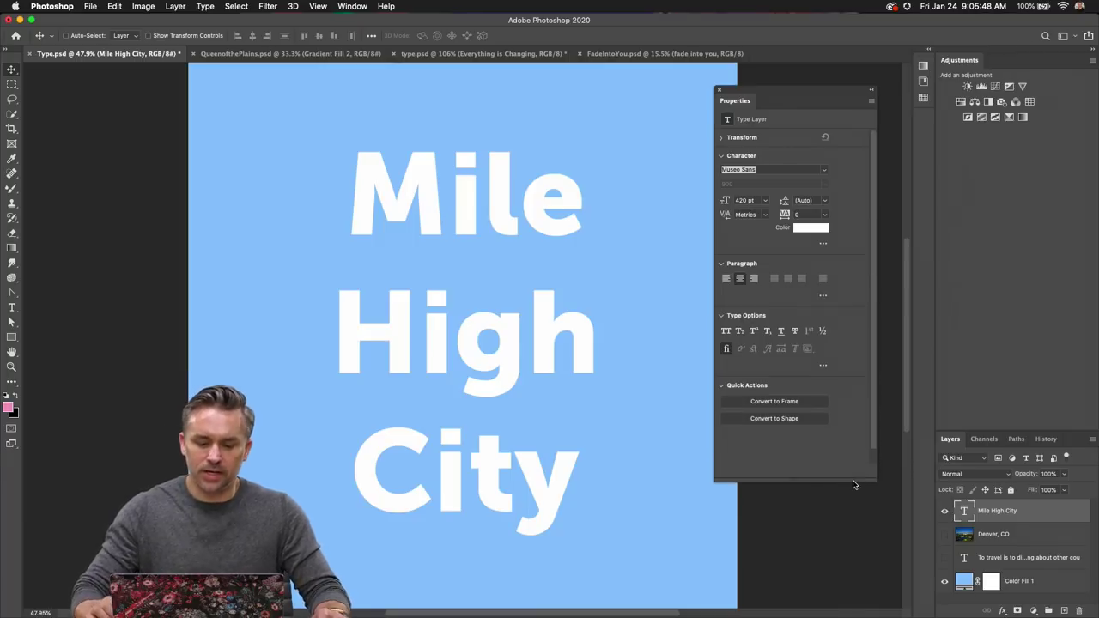
click(823, 169)
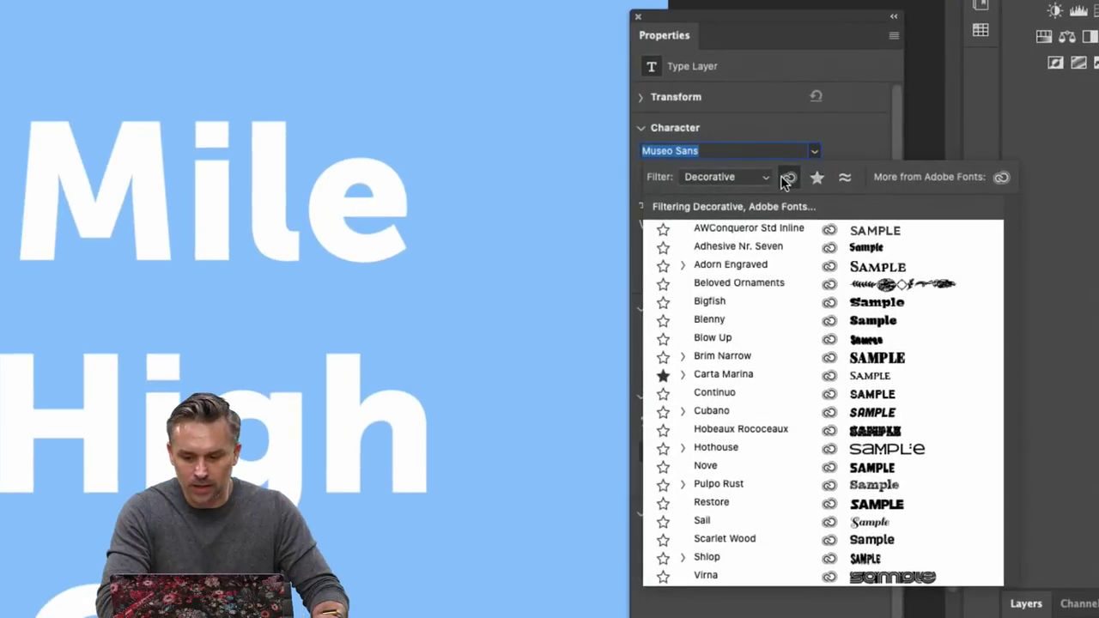
click(801, 182)
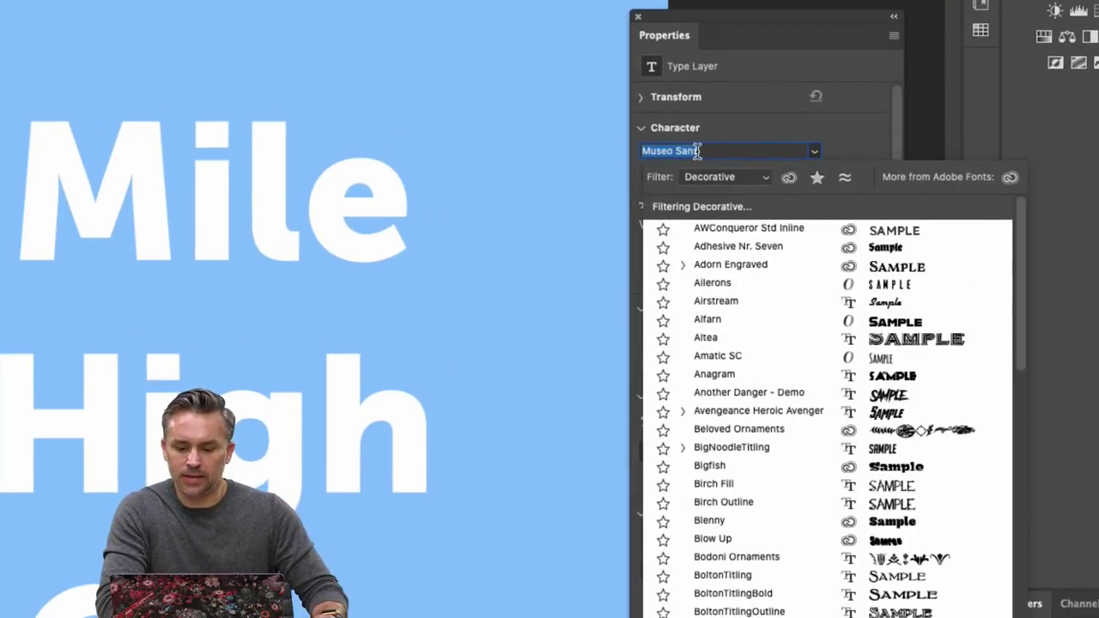
click(765, 177)
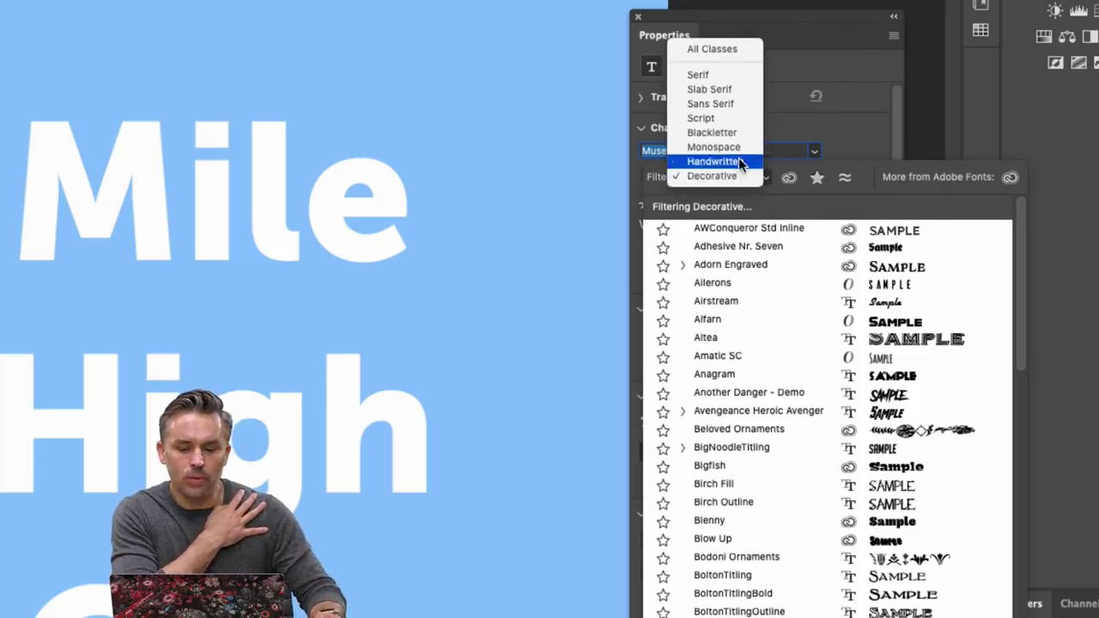
click(728, 103)
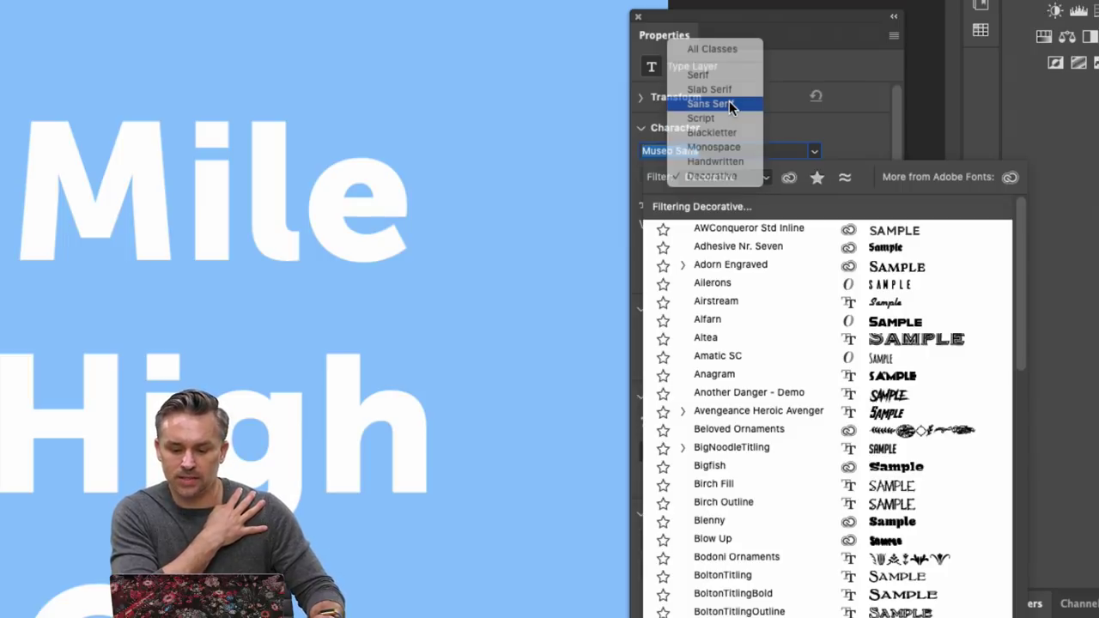
click(789, 177)
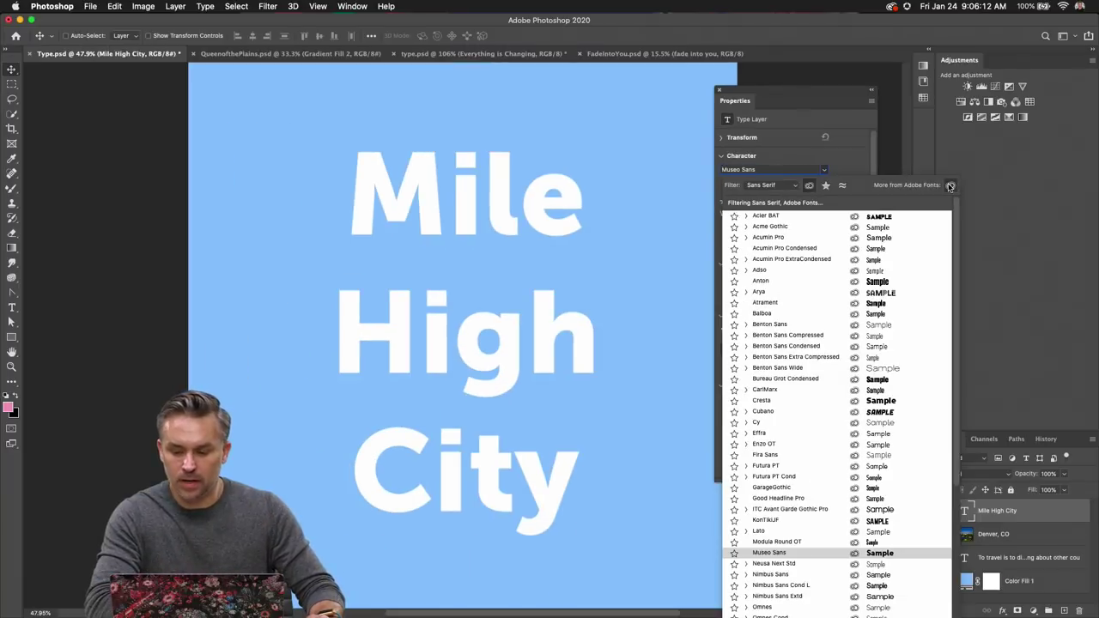
click(950, 185)
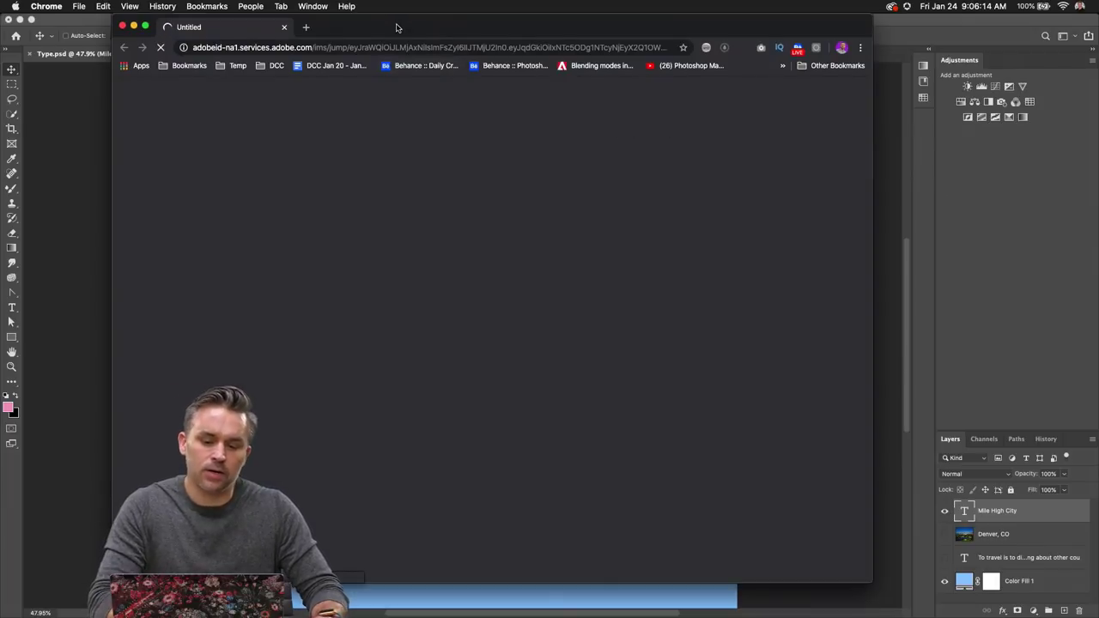
- Dismiss the Adobe Fonts welcome message and set the preview sample text to 'Mile High City'
drag(397, 22, 436, 42)
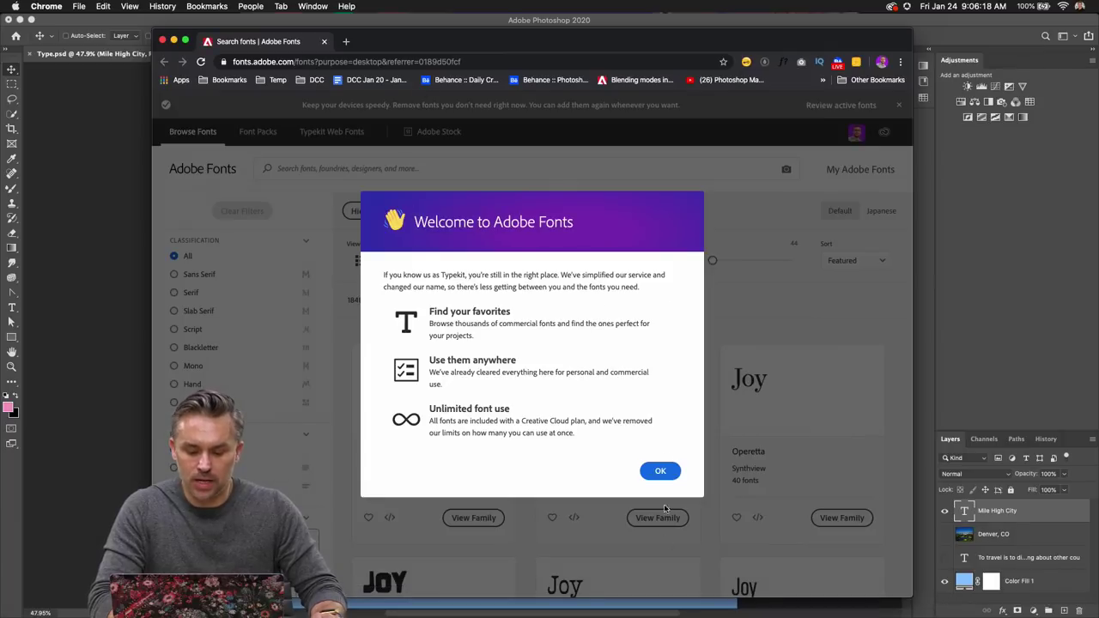
click(661, 470)
click(529, 261)
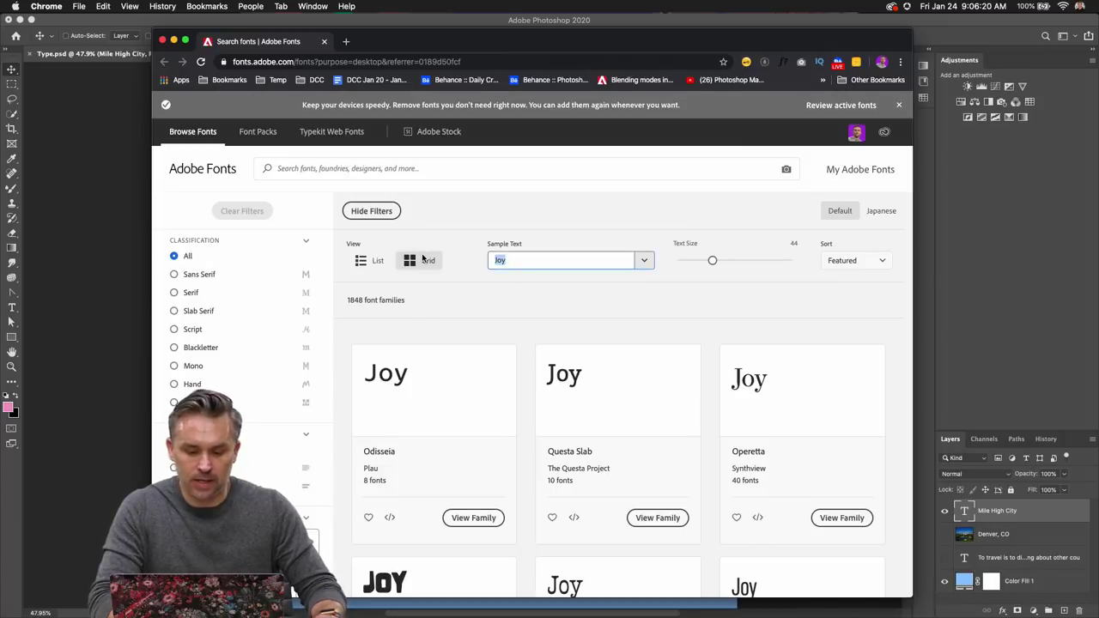
text(Mile High City)
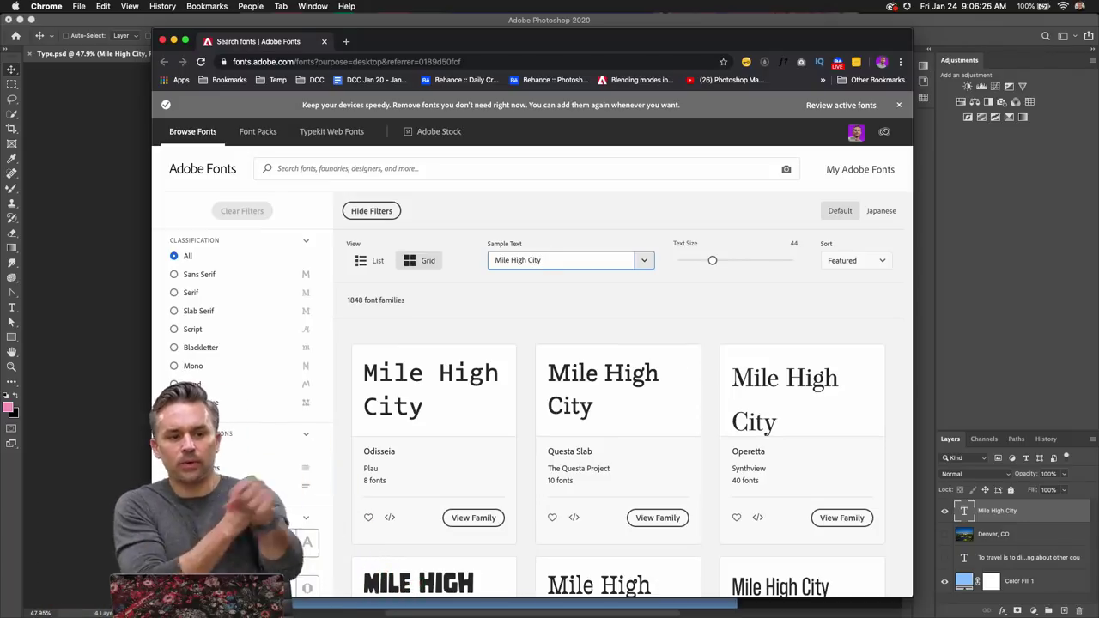
- Open wordmark.it in a new browser tab
click(346, 43)
text(mowr)
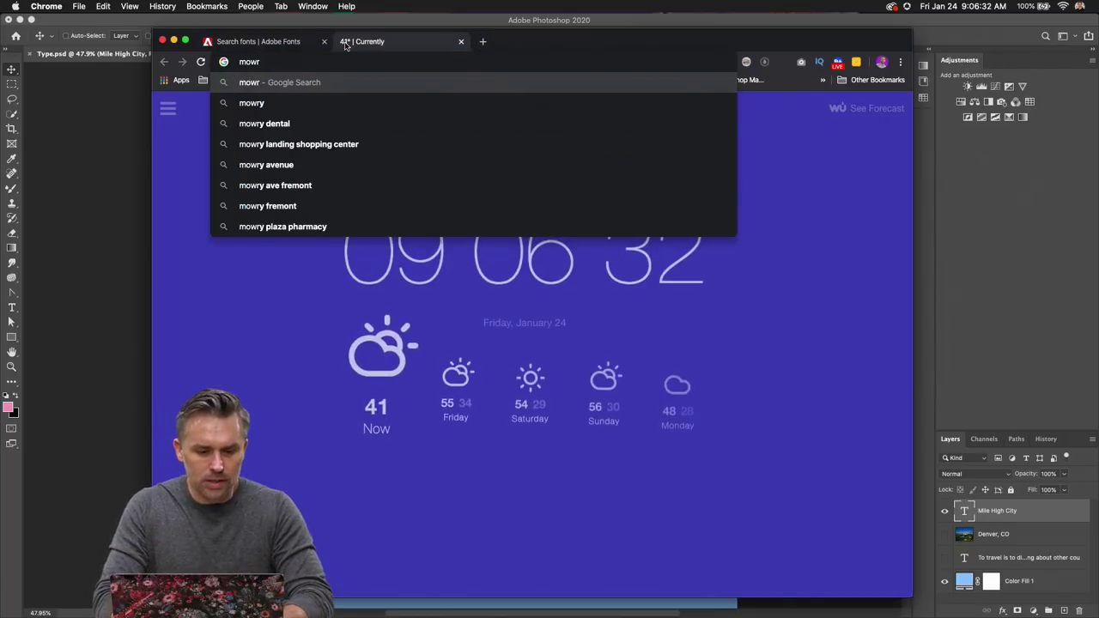
key(BackSpace)
key(BackSpace)
key(BackSpace)
key(BackSpace)
text(wordm)
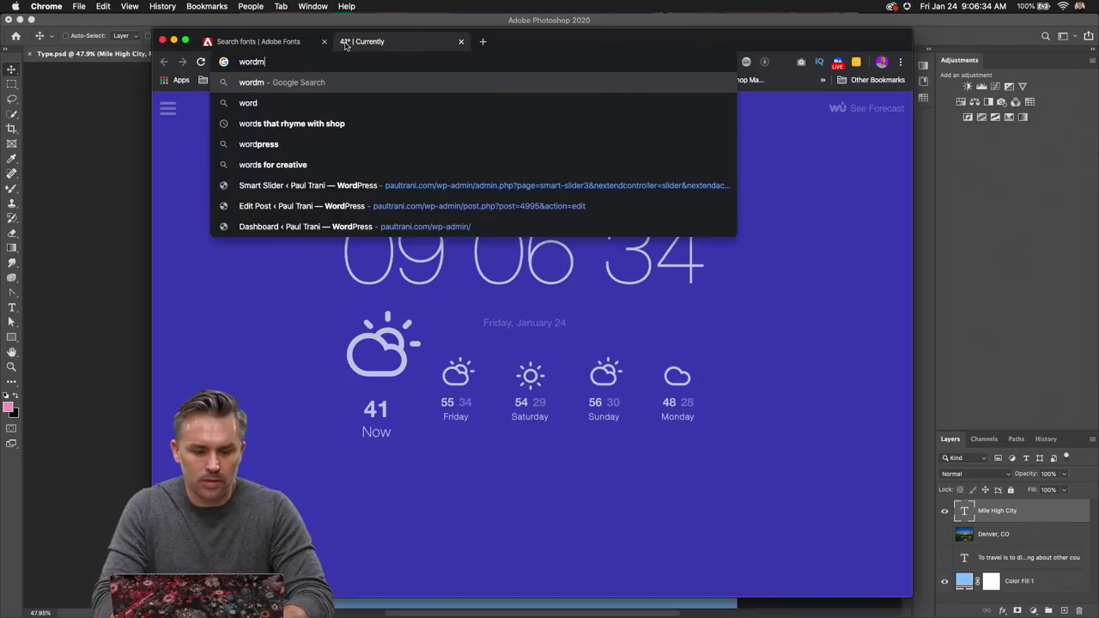
text(ark.it)
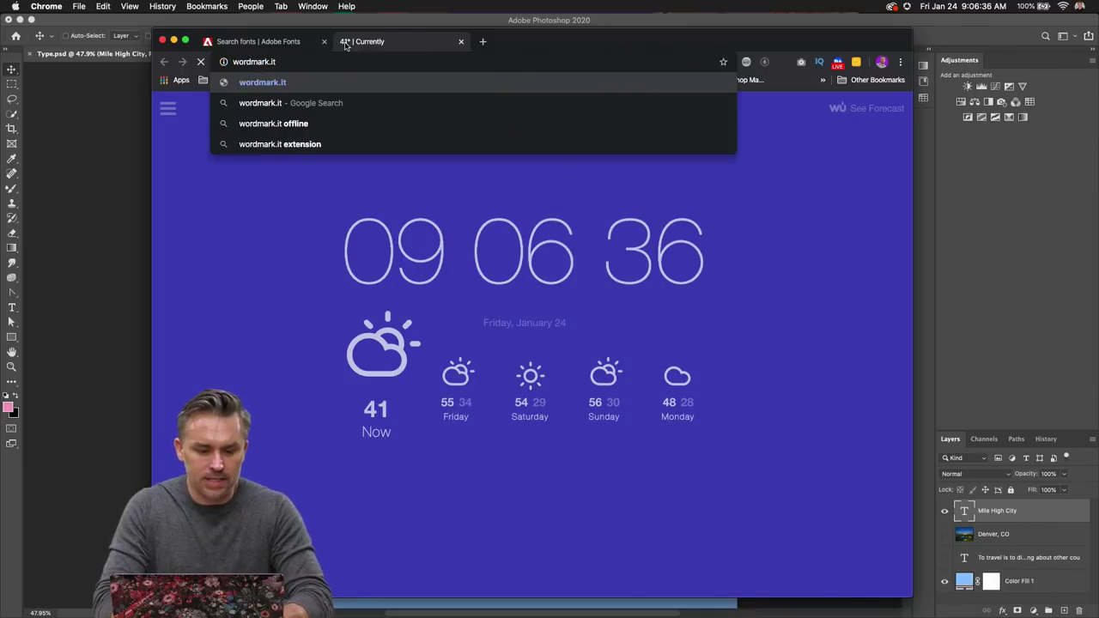
key(Return)
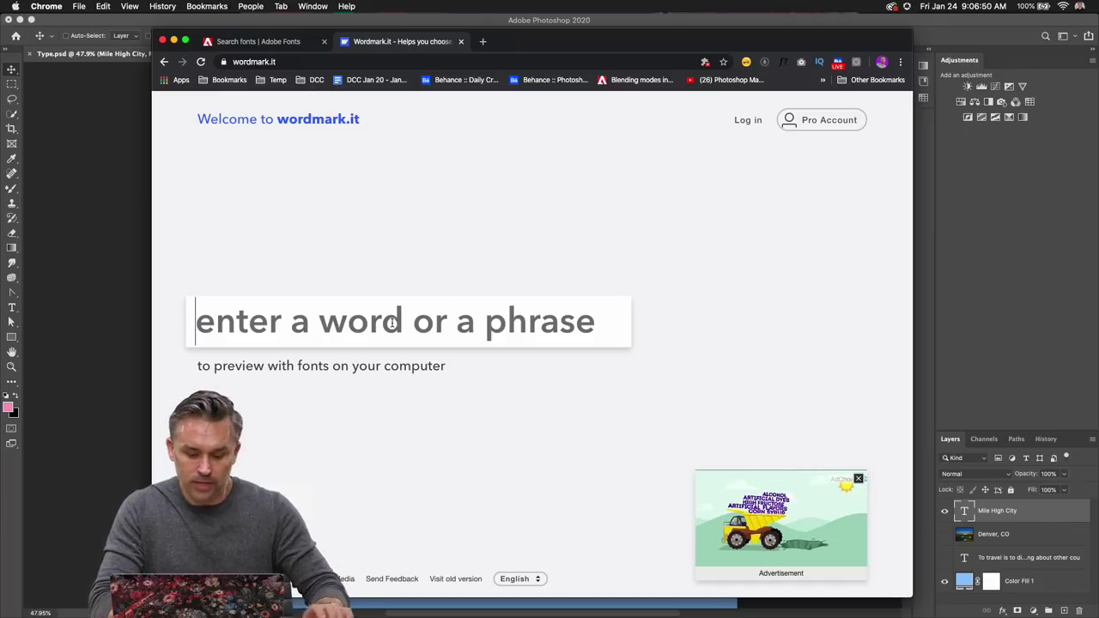
- Preview 'Mile High City' in every installed font and scroll through the results
text(Mile High Ci)
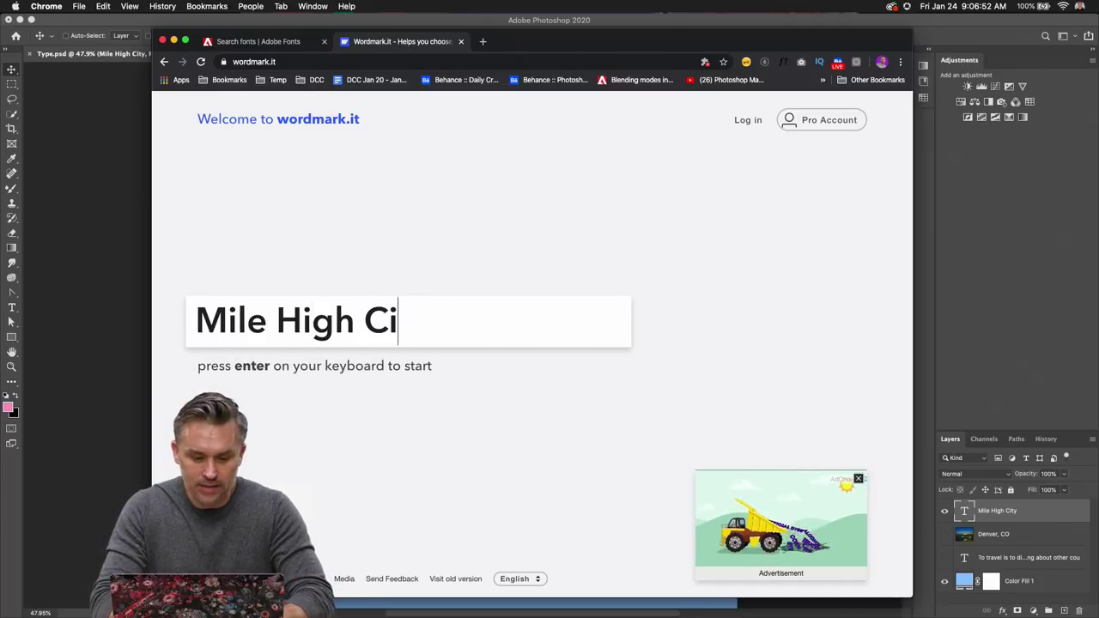
text(ty)
key(Return)
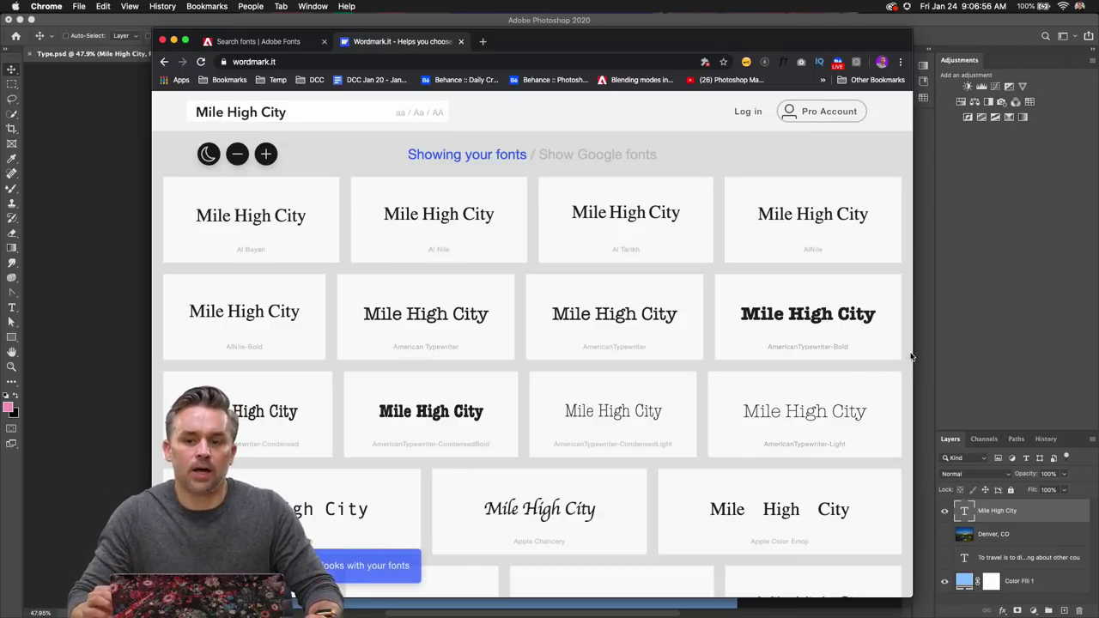
scroll(912, 357, down, 10)
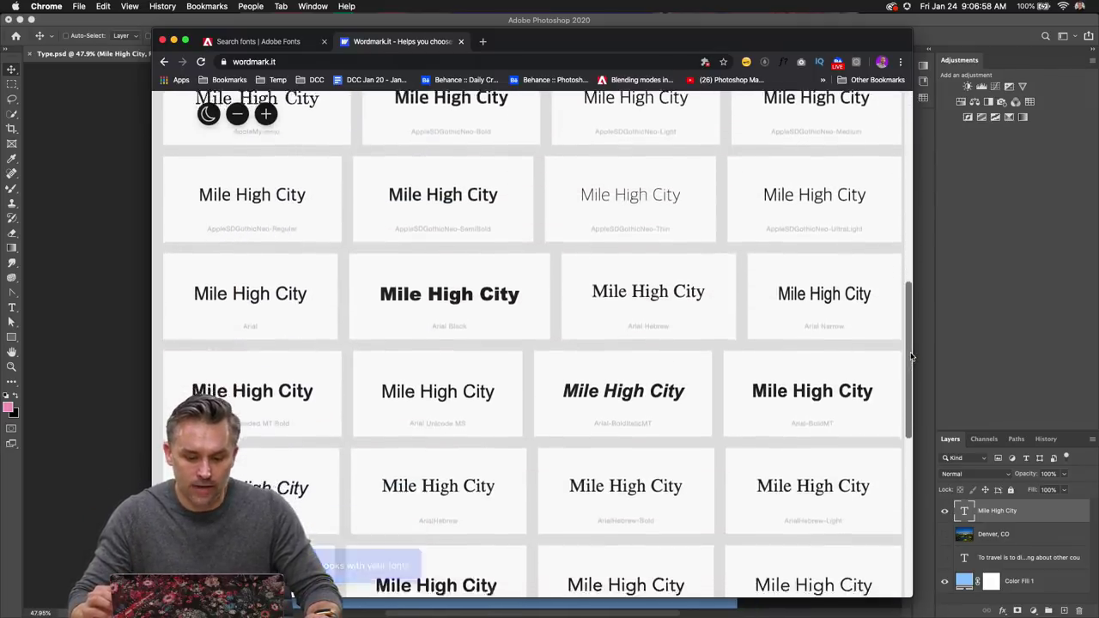
scroll(912, 356, down, 10)
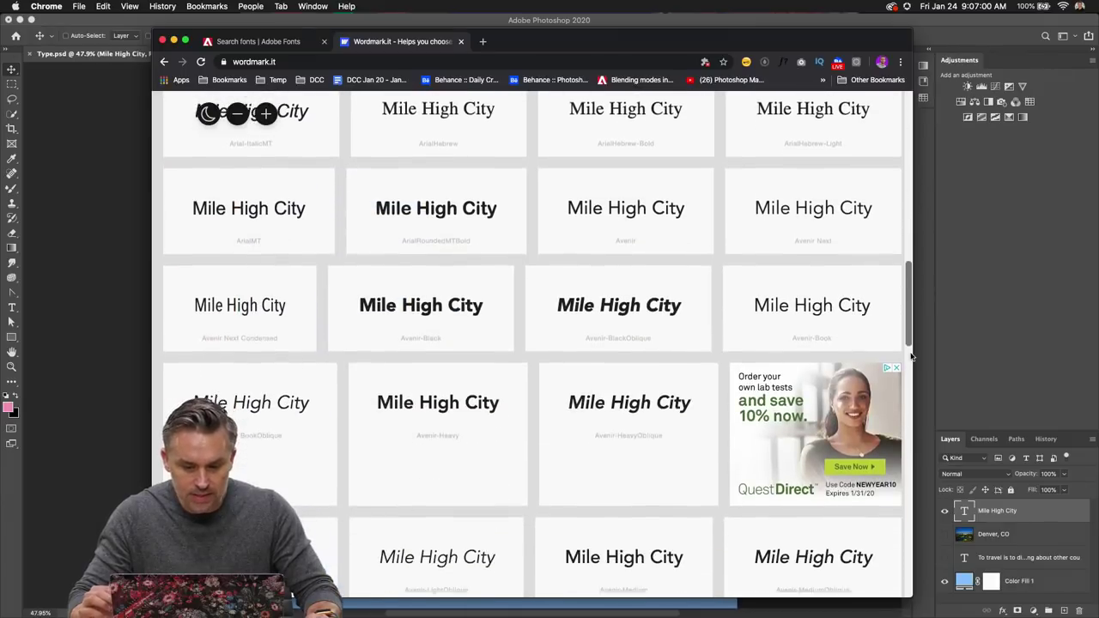
scroll(912, 357, down, 10)
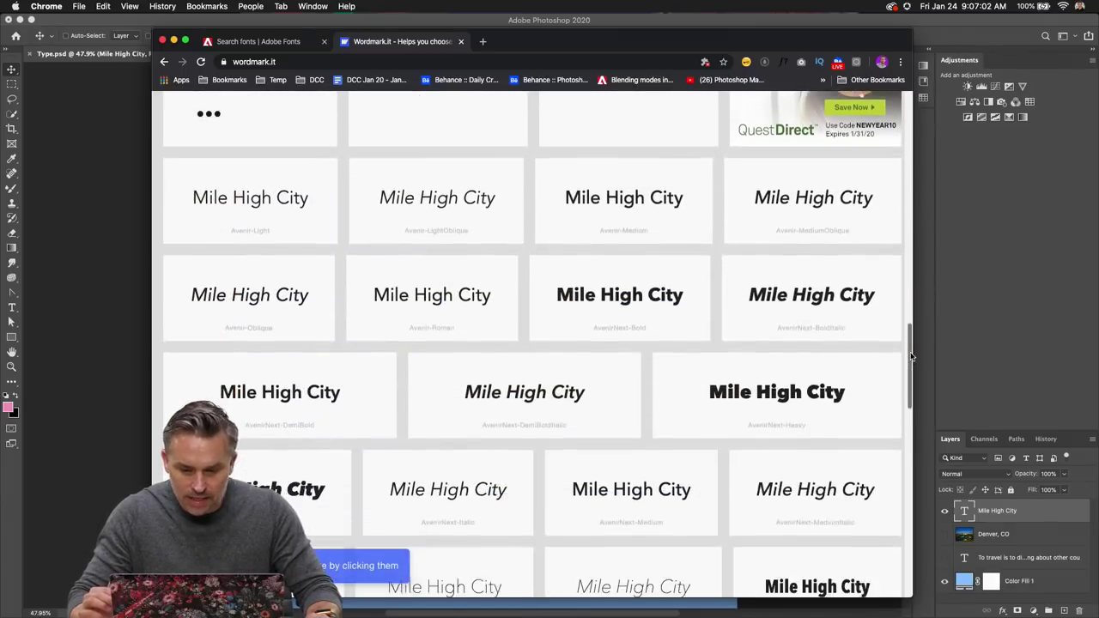
scroll(912, 356, down, 2)
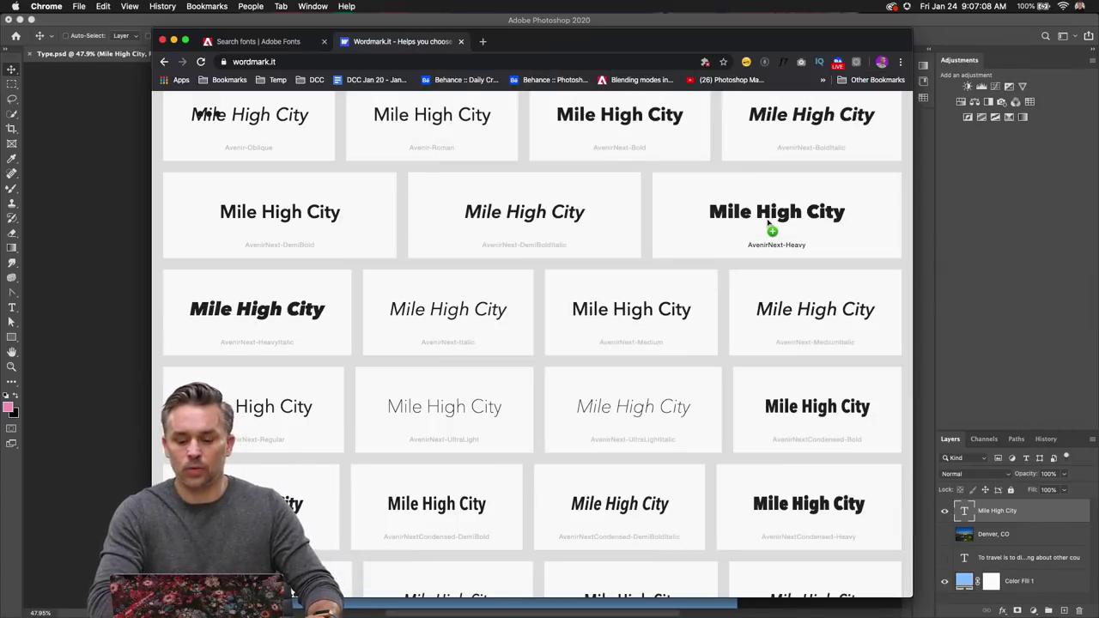
- Clear the font filters, set the title to Avenir Next Heavy, and turn on All Caps
click(985, 234)
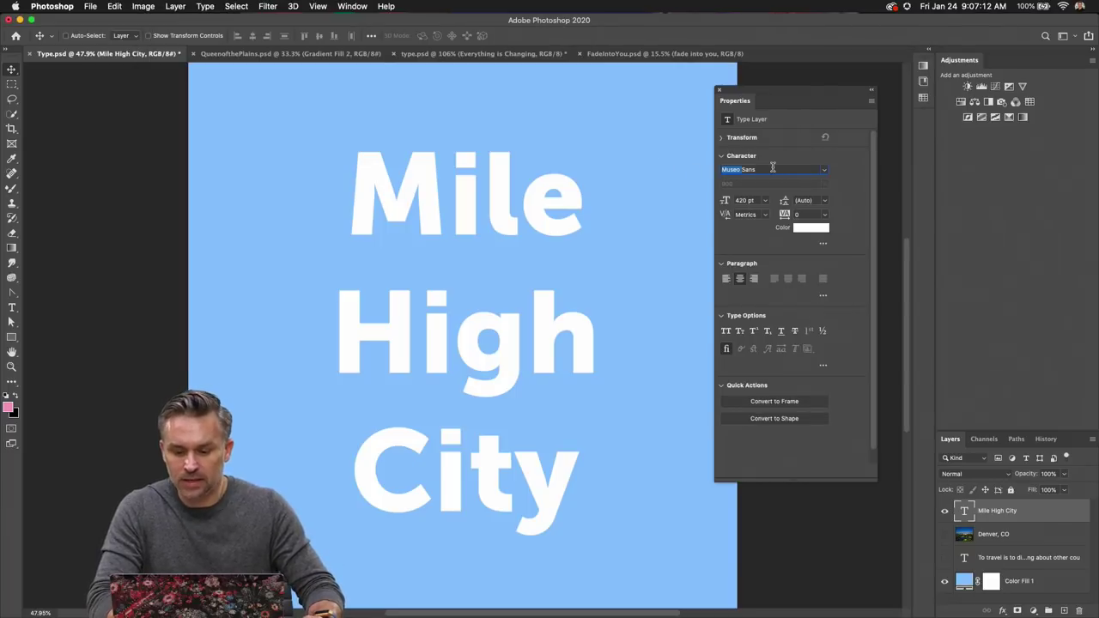
text(av)
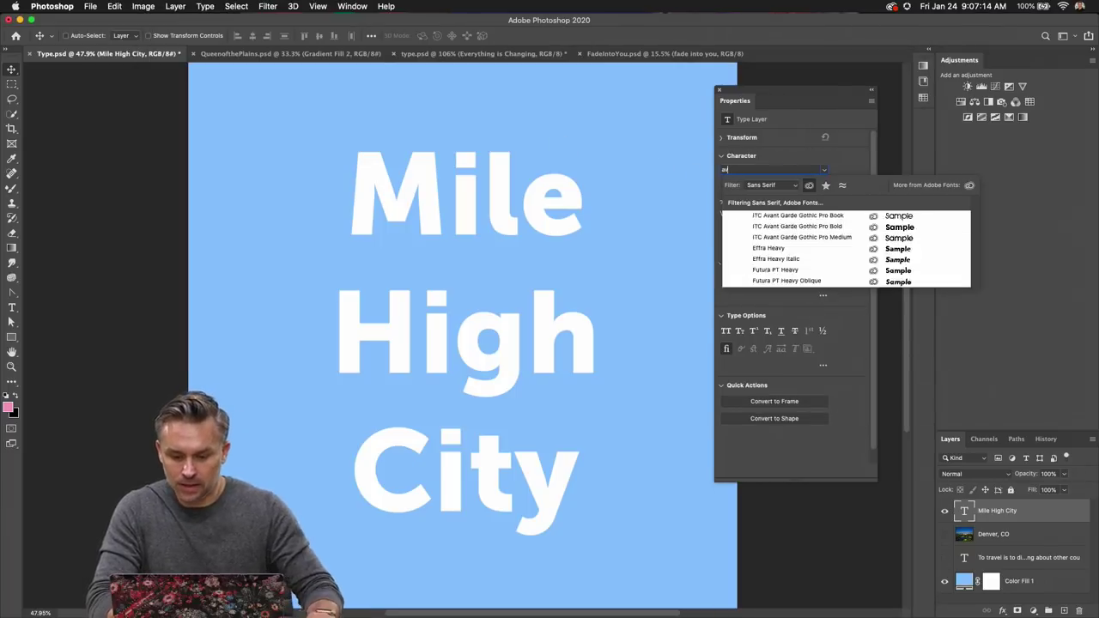
key(BackSpace)
key(BackSpace)
click(811, 189)
click(770, 184)
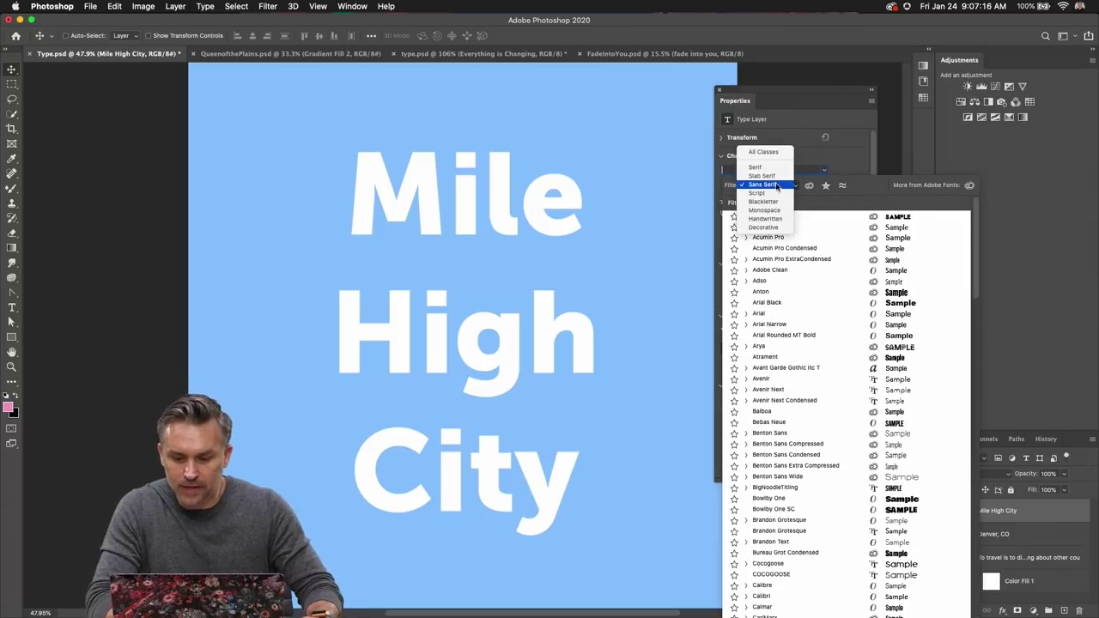
click(760, 152)
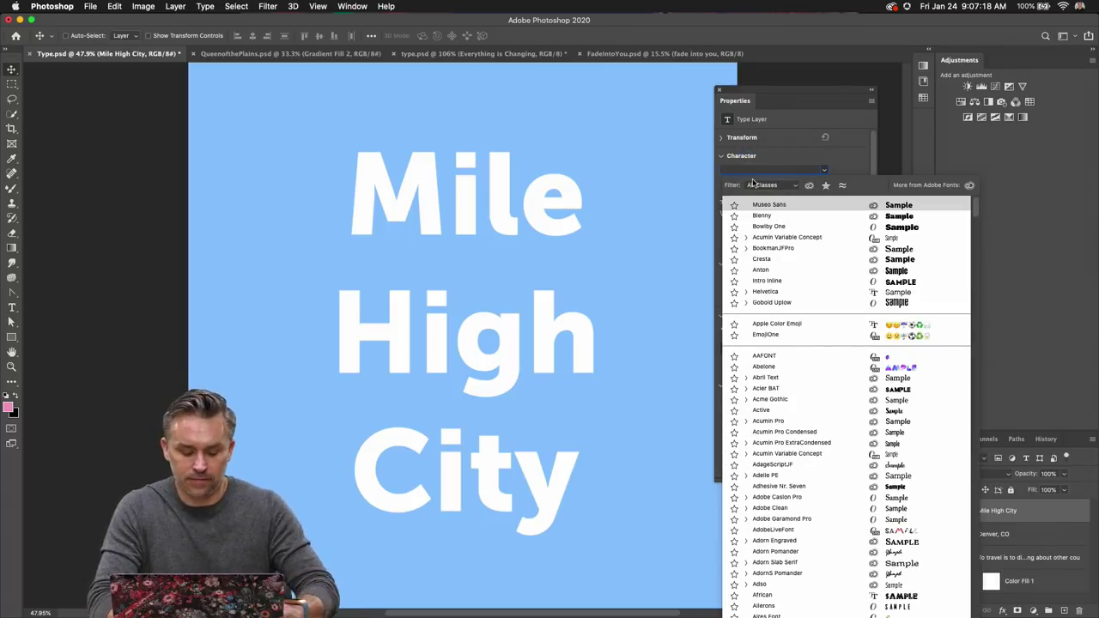
text(ave)
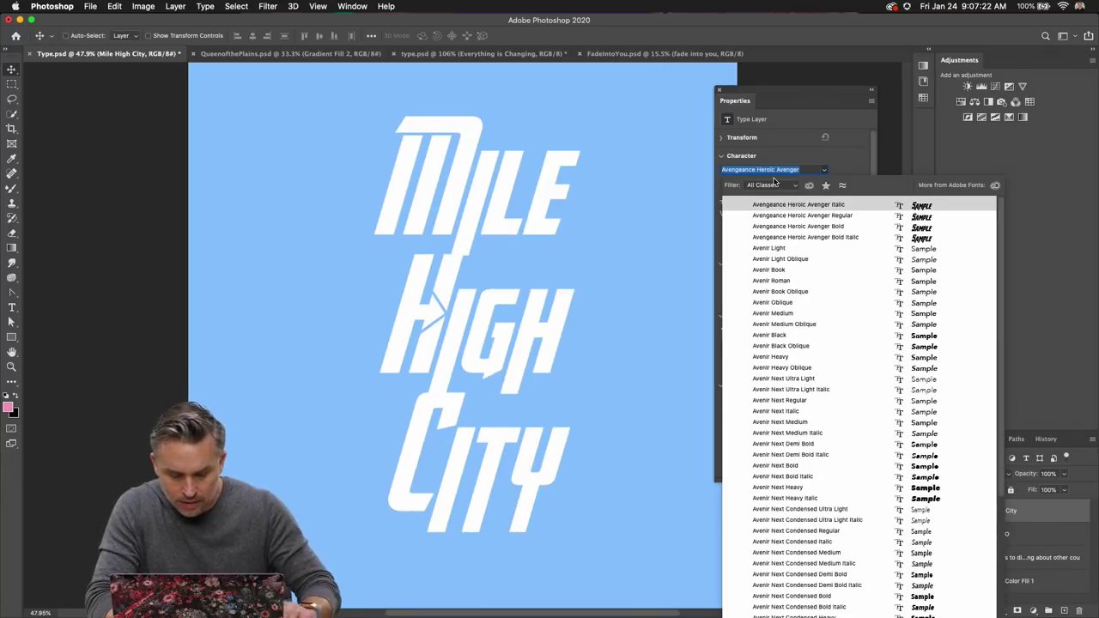
text(avenir)
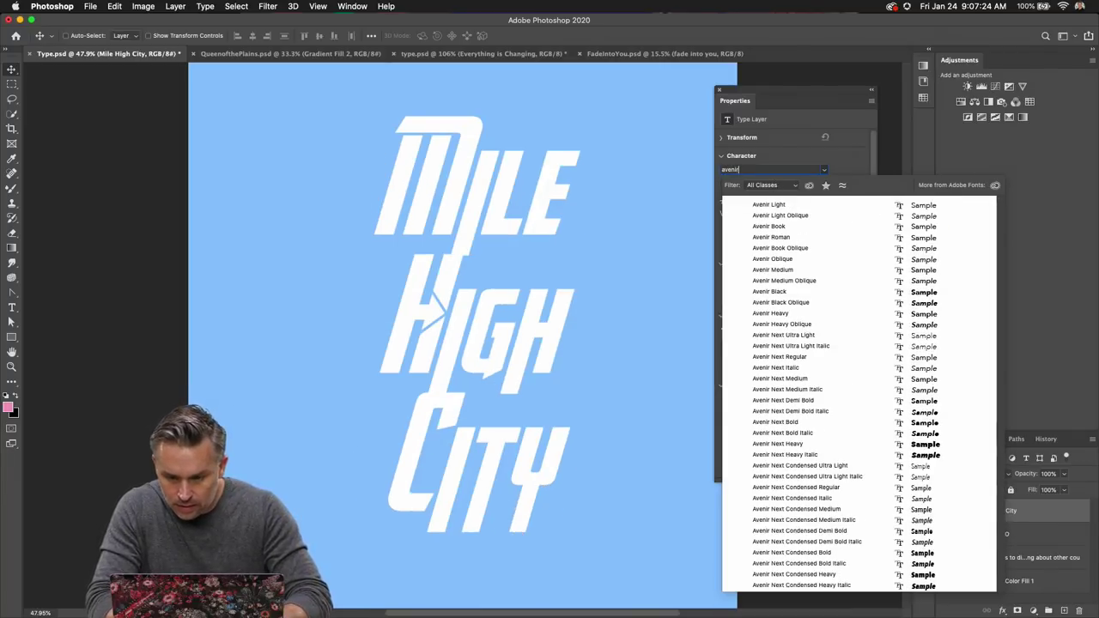
click(777, 443)
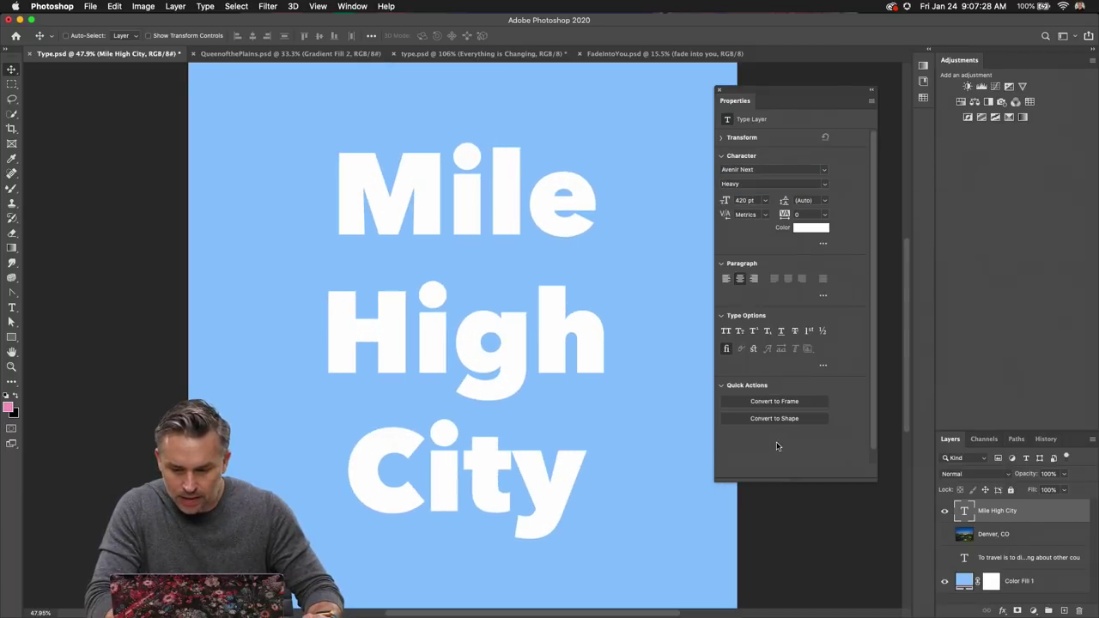
click(727, 331)
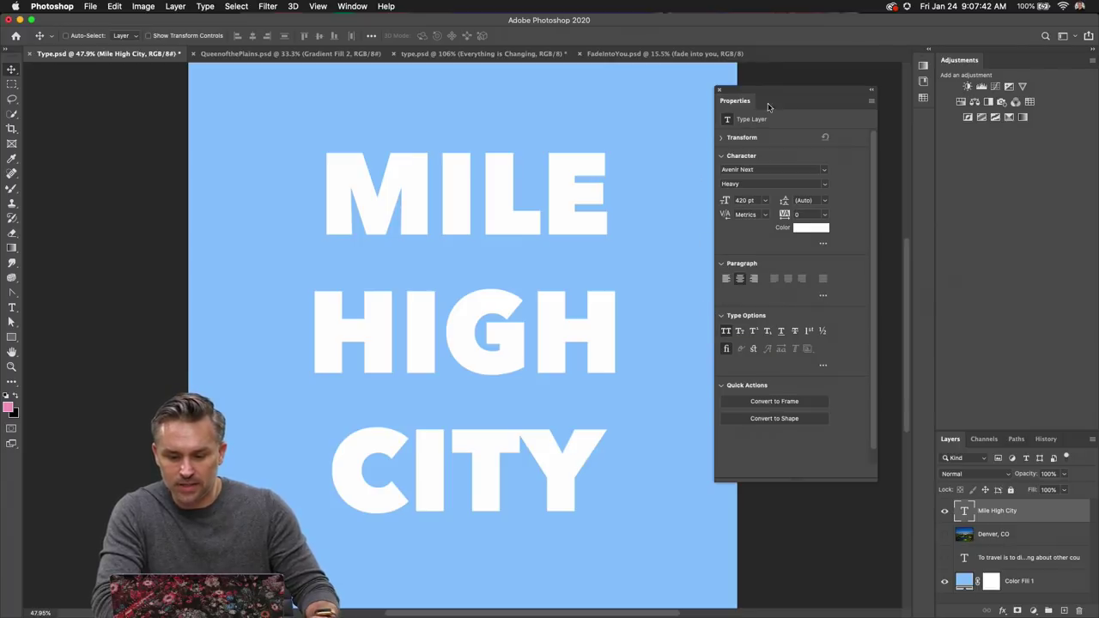
- Dock the type settings panel, then show the Denver, CO photo and move it up behind the text
drag(768, 107, 984, 57)
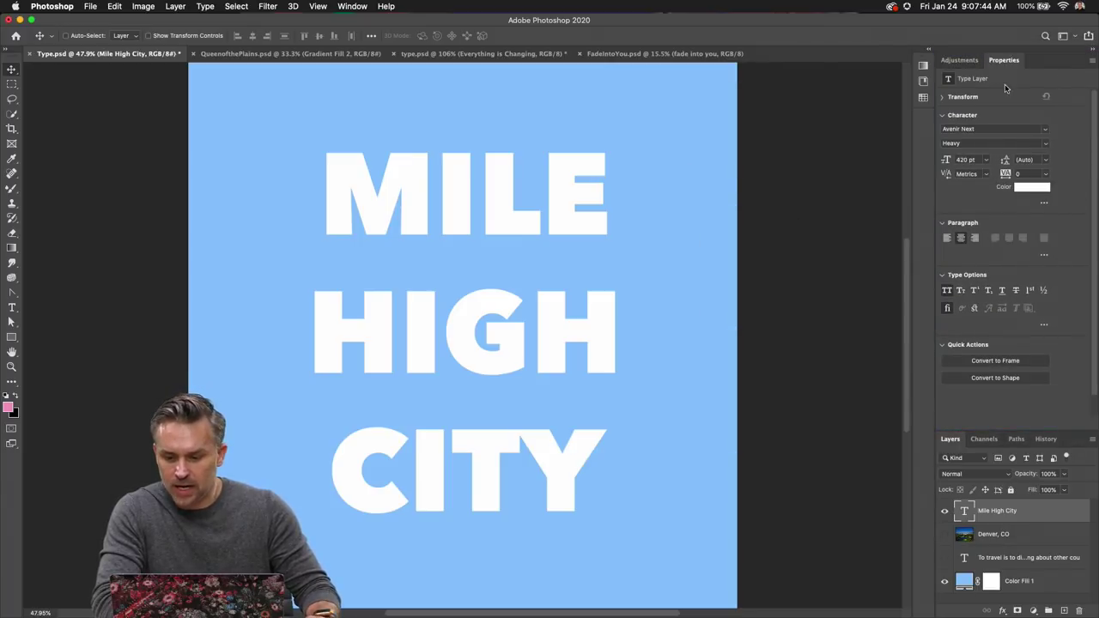
double_click(1037, 61)
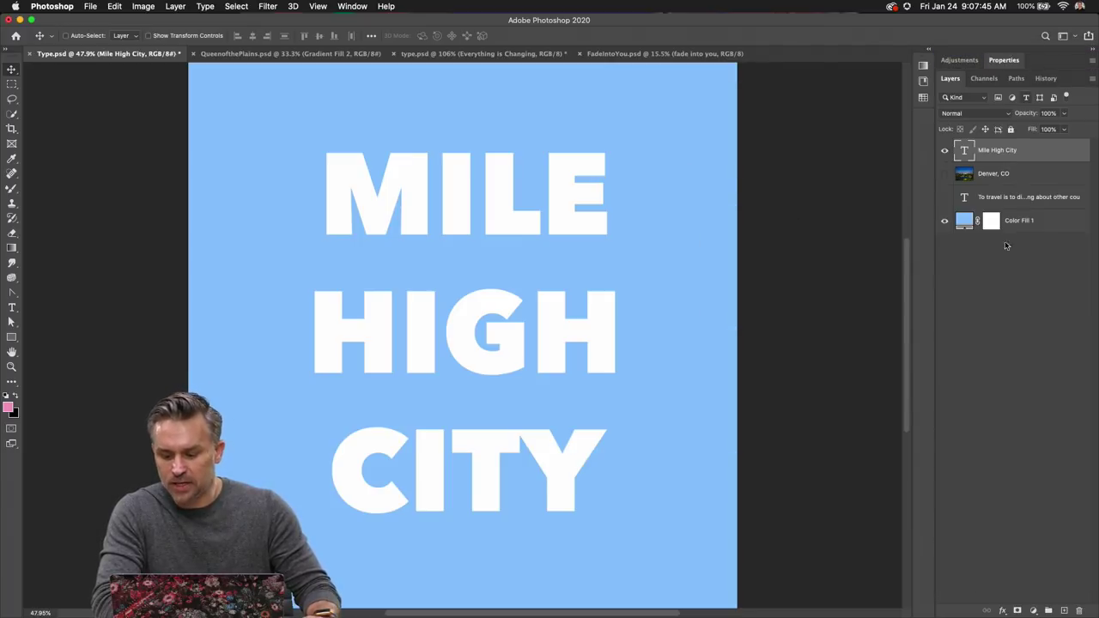
click(945, 173)
click(970, 179)
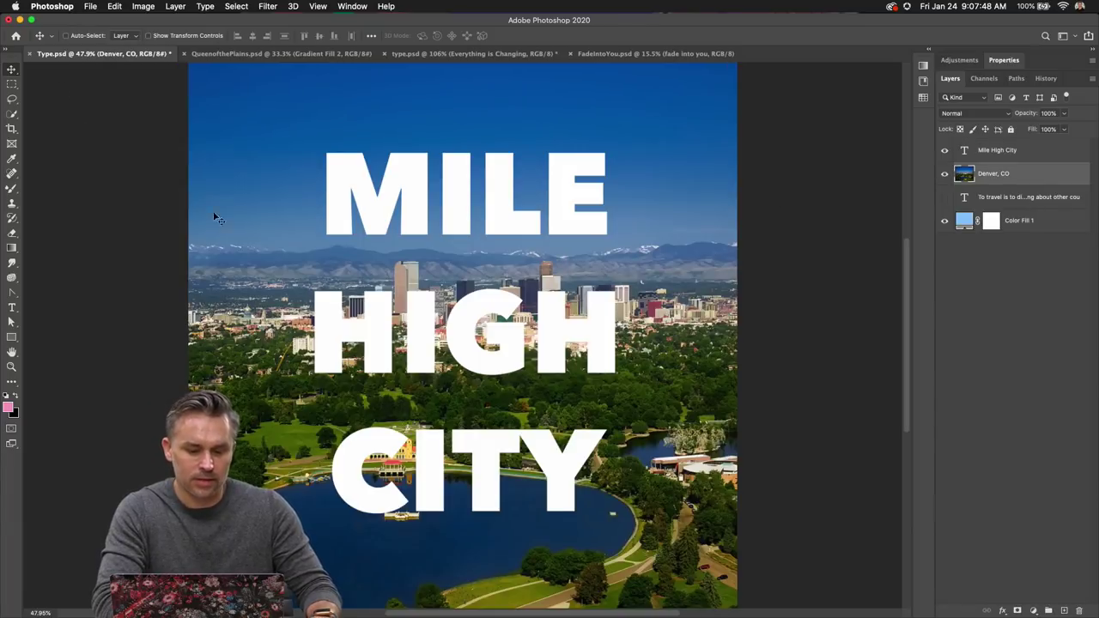
drag(215, 217, 176, 199)
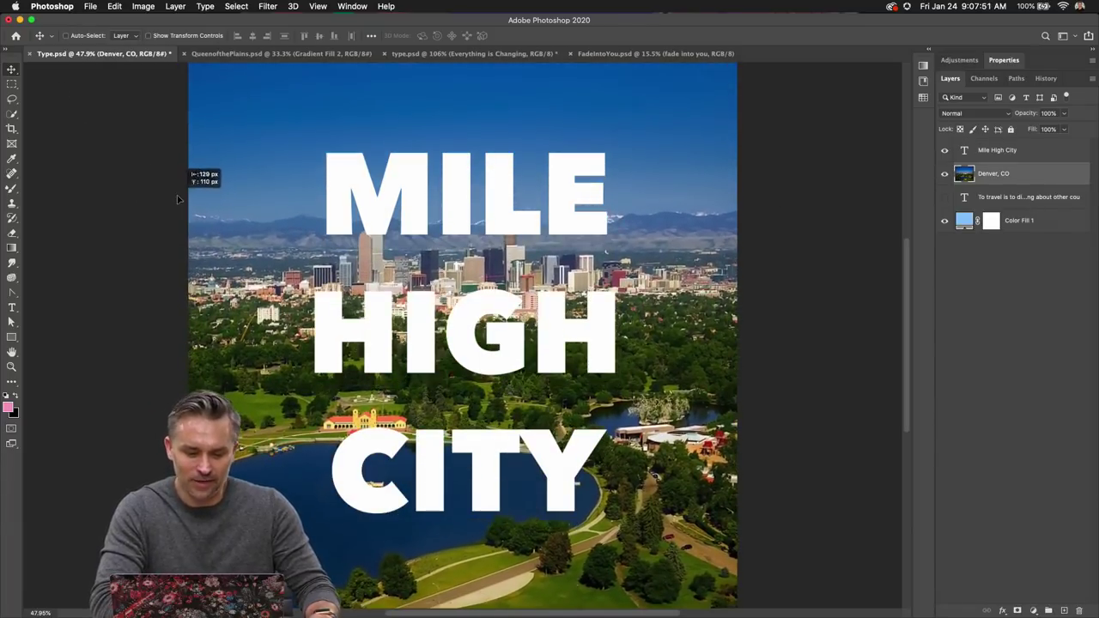
- Reselect the Mile High City text layer and expand its type settings
click(945, 151)
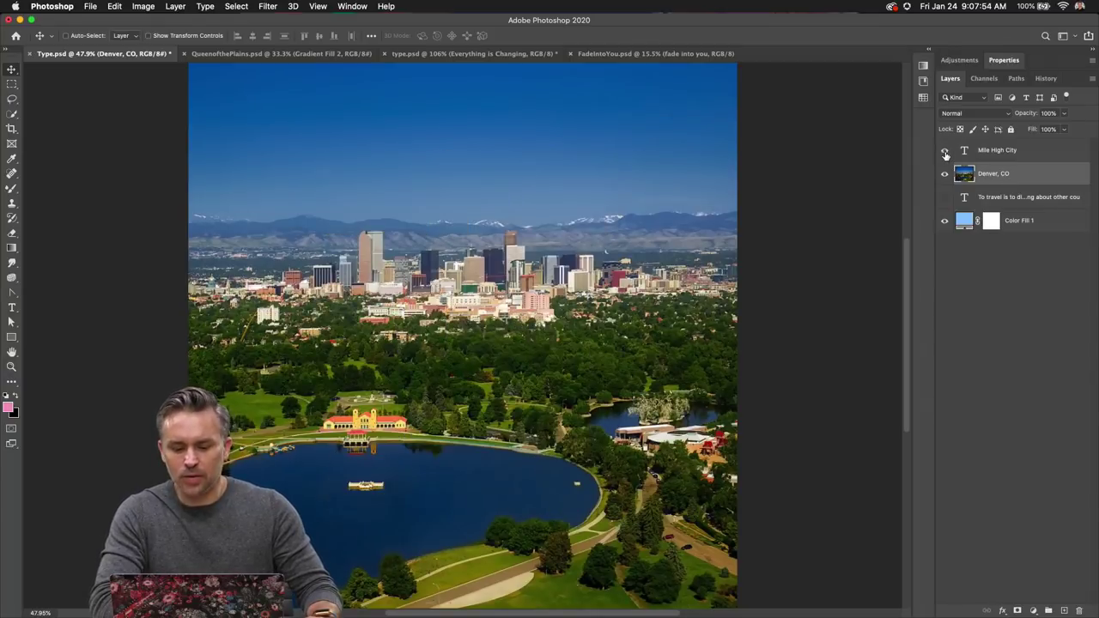
click(944, 151)
click(1005, 153)
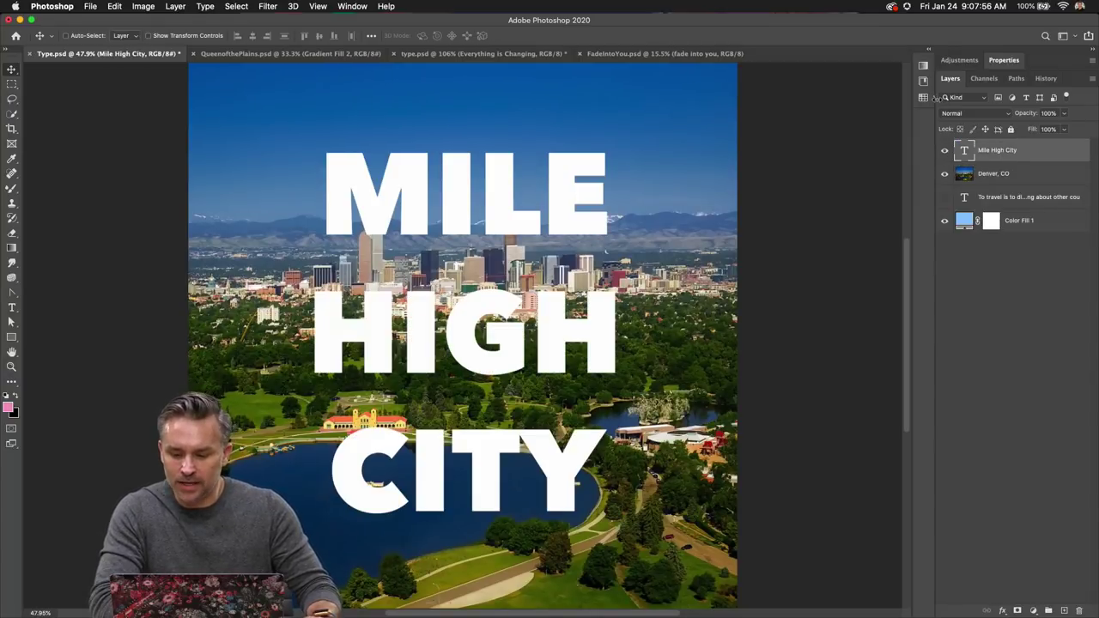
click(1006, 60)
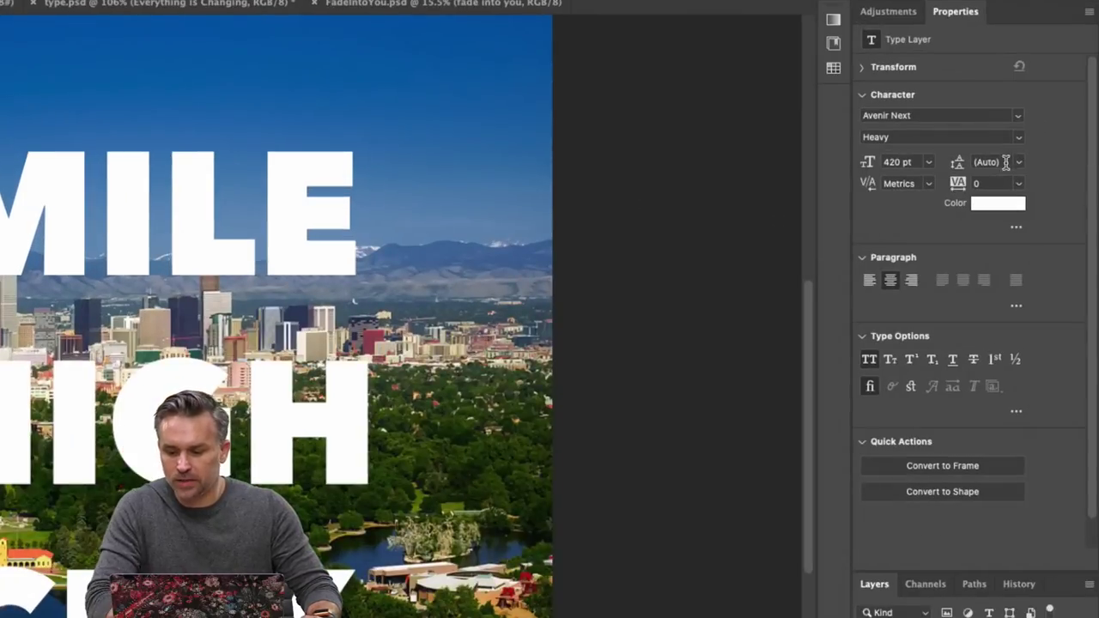
- Set the MILE HIGH CITY leading to 420 pt, then tighten it to about 358 pt and move the text lower
click(1019, 161)
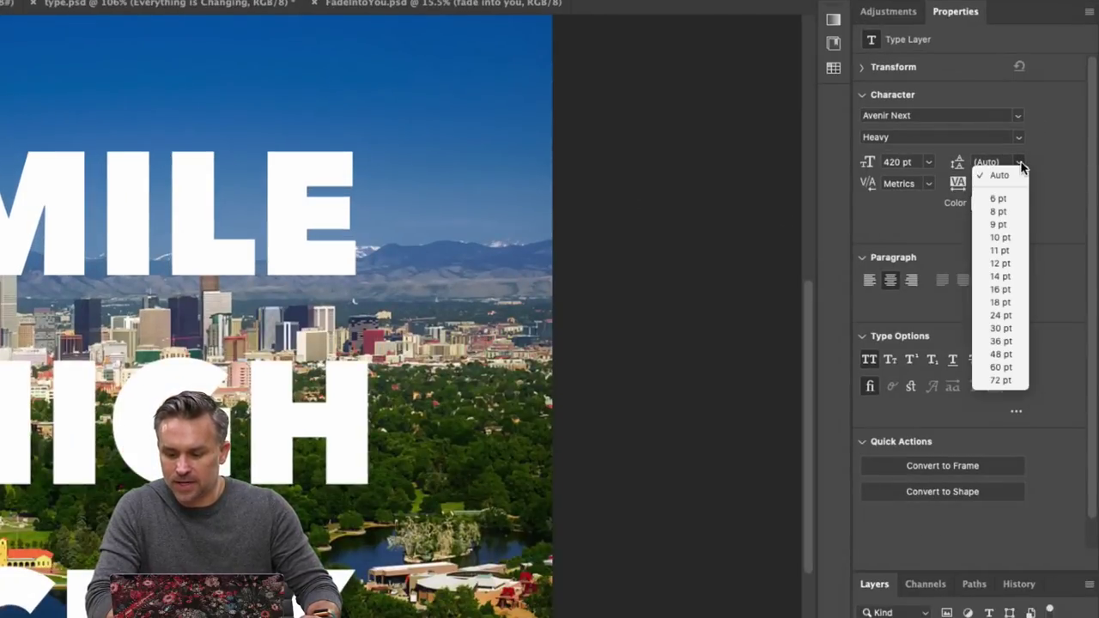
click(893, 165)
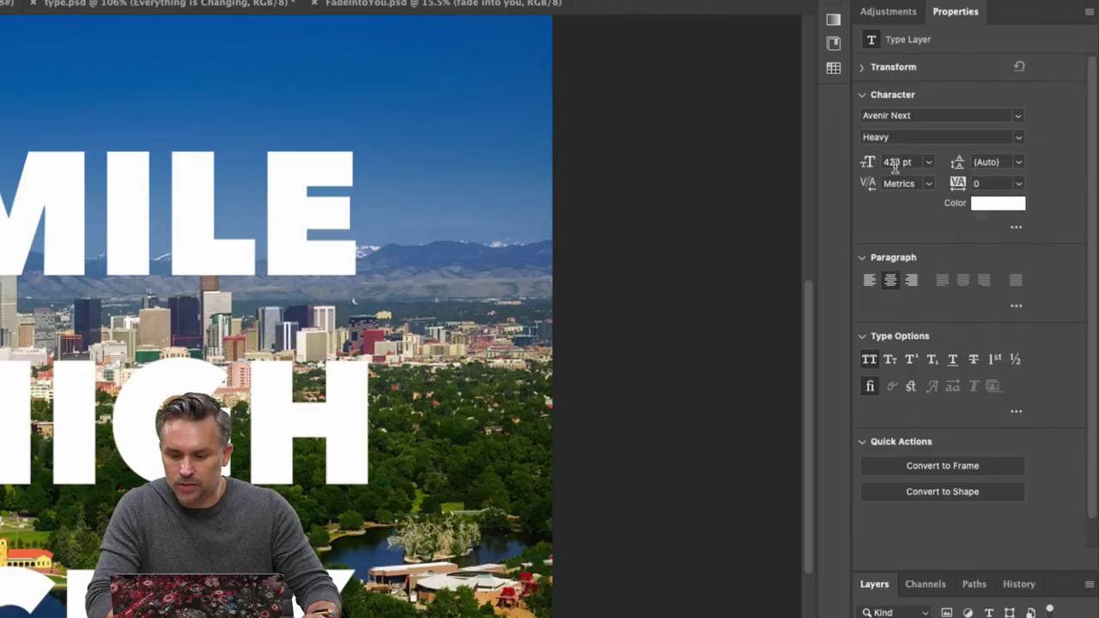
click(996, 163)
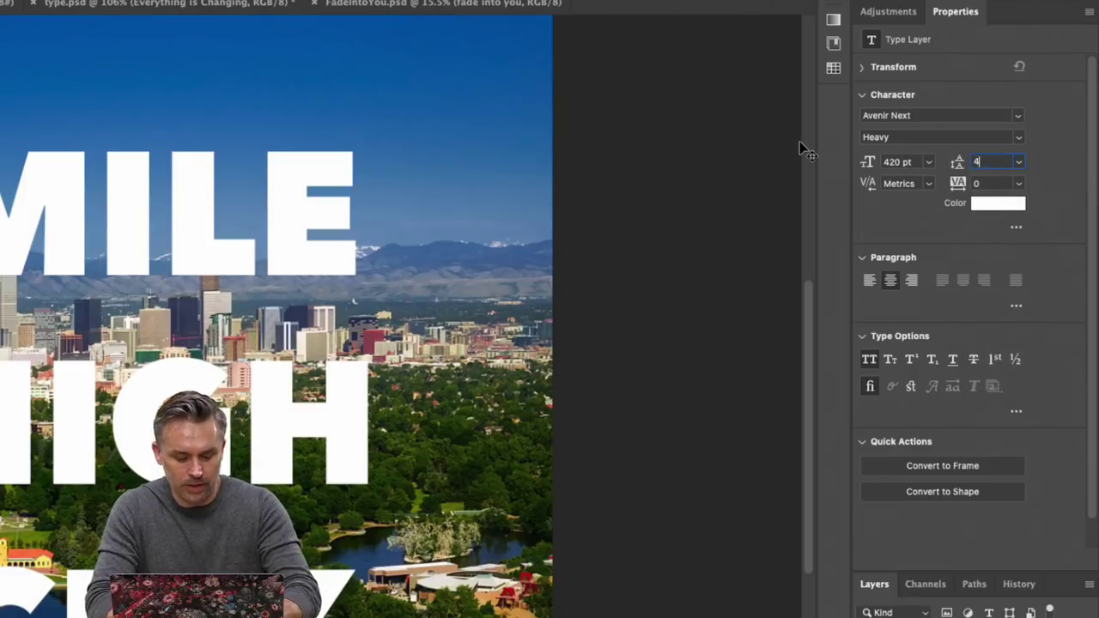
text(420)
key(Return)
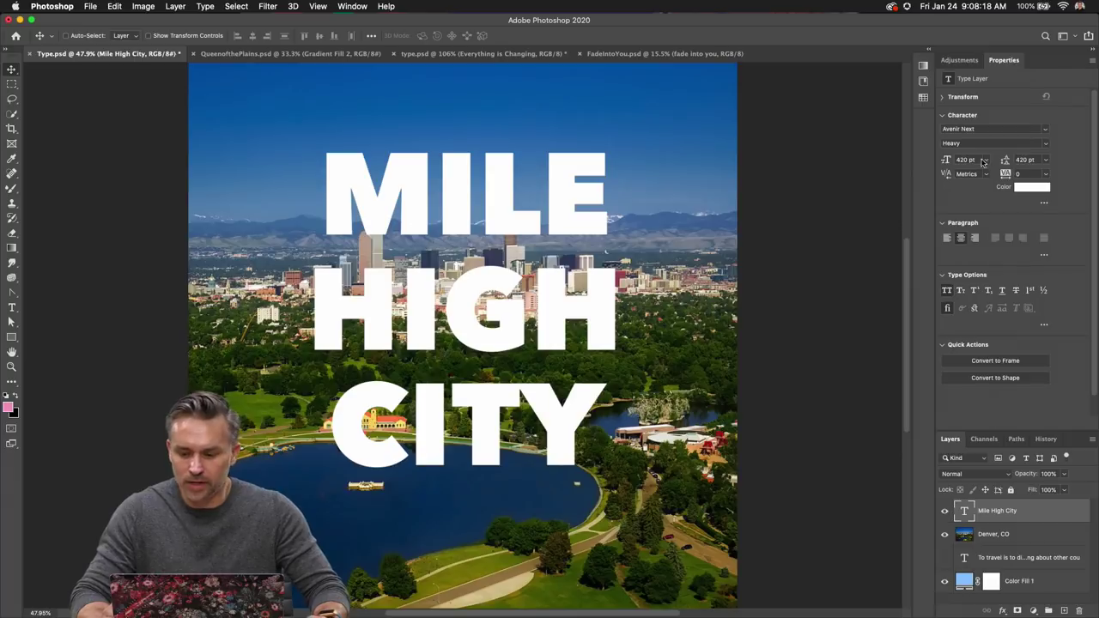
drag(1007, 165, 1003, 164)
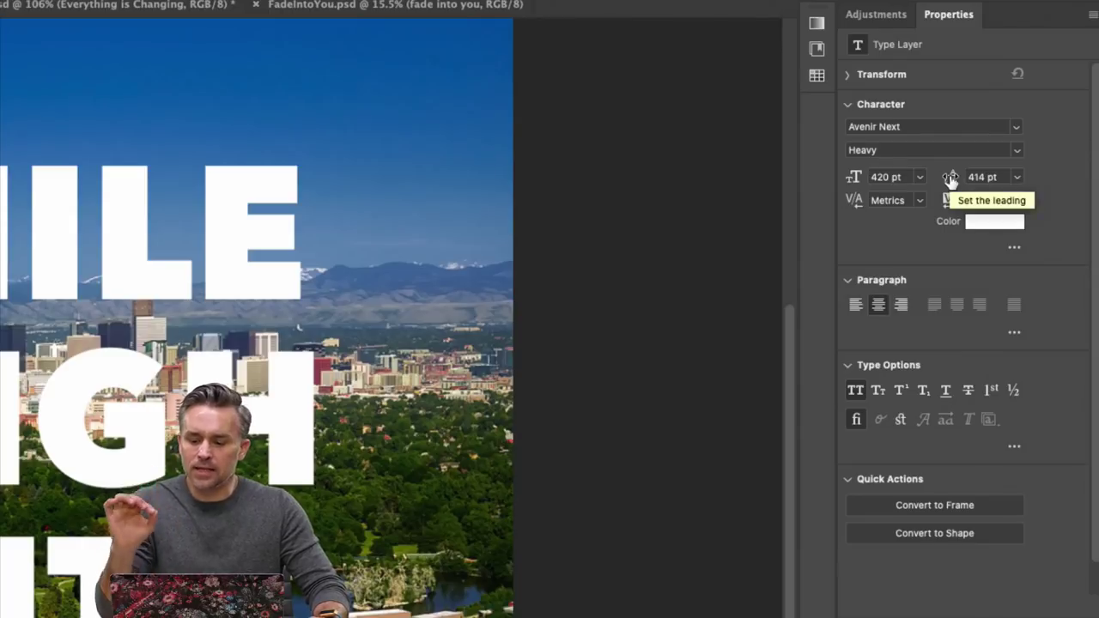
drag(951, 177, 863, 206)
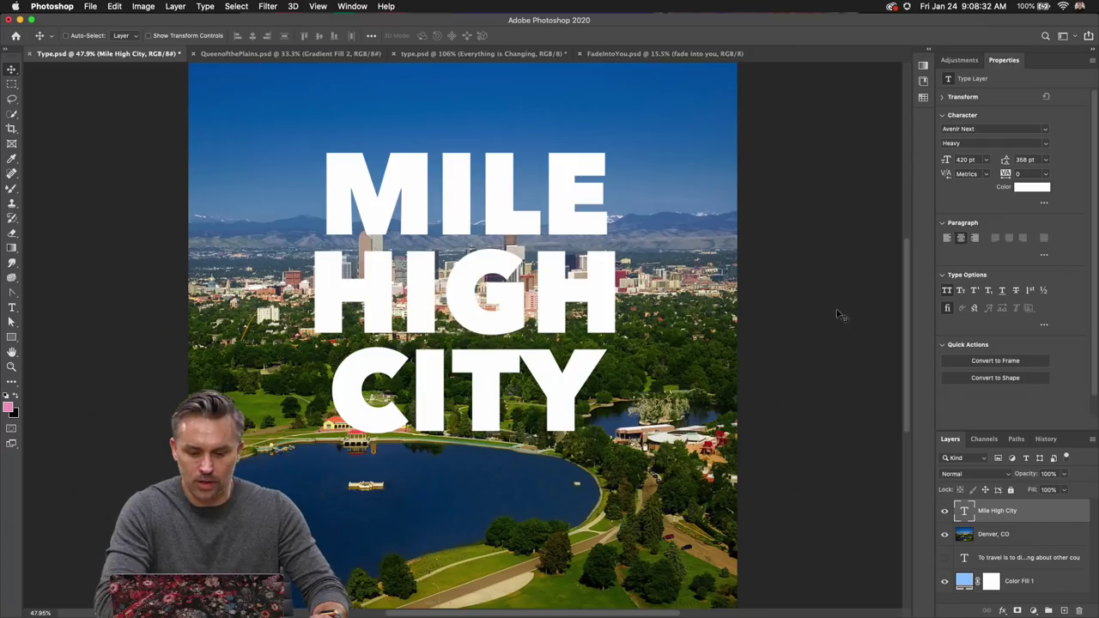
drag(481, 239, 459, 273)
double_click(1056, 65)
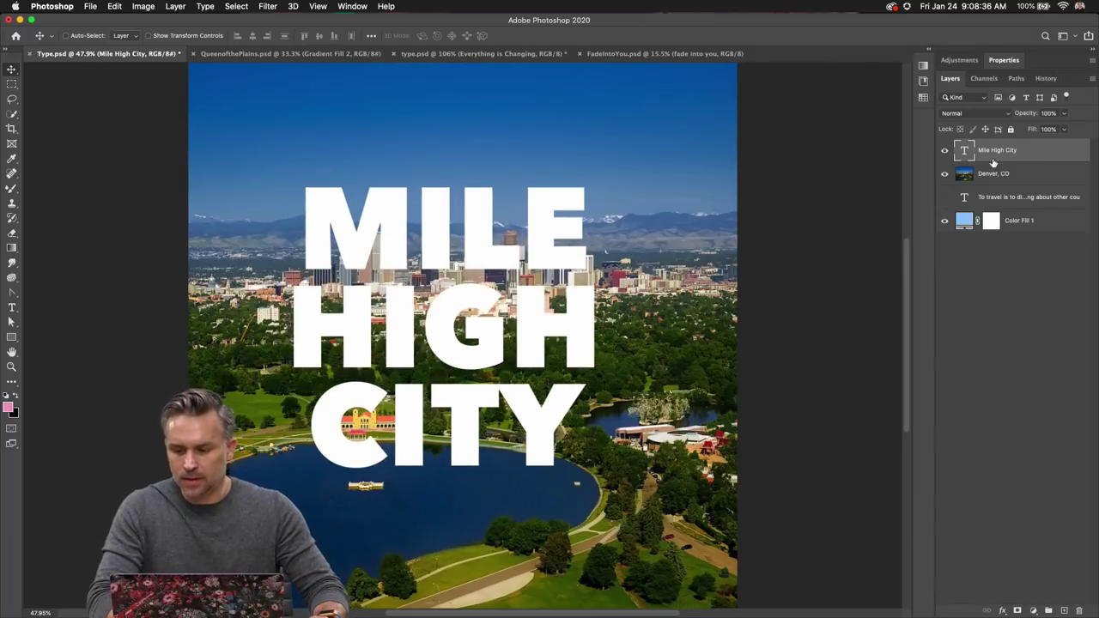
- Place the Denver, CO photo above the Mile High City text and apply Create Clipping Mask
drag(993, 162, 991, 185)
click(944, 151)
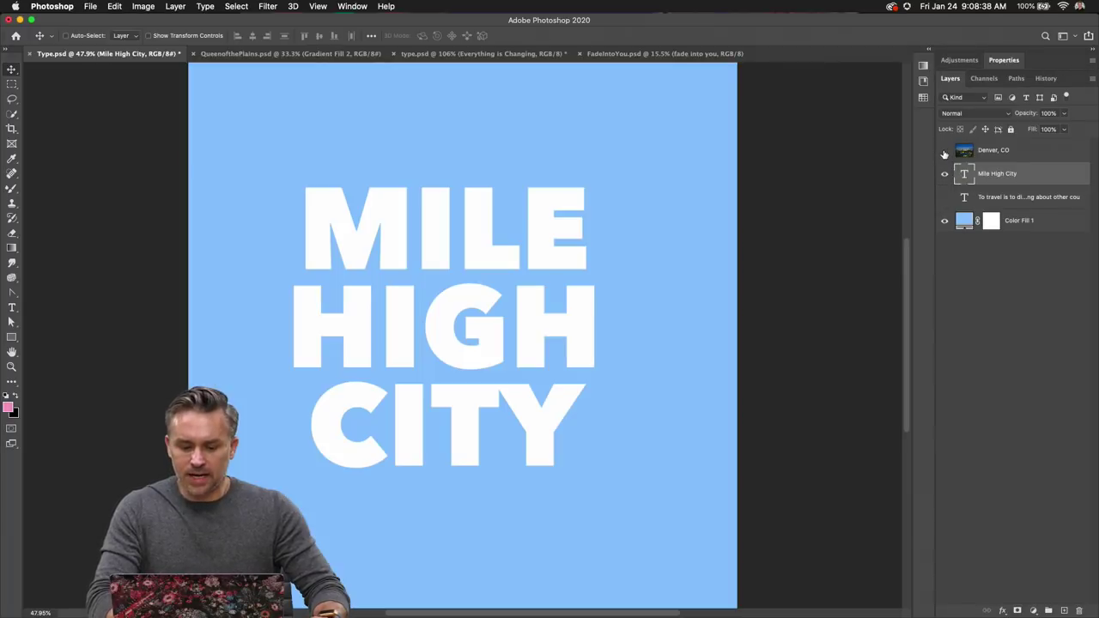
click(945, 152)
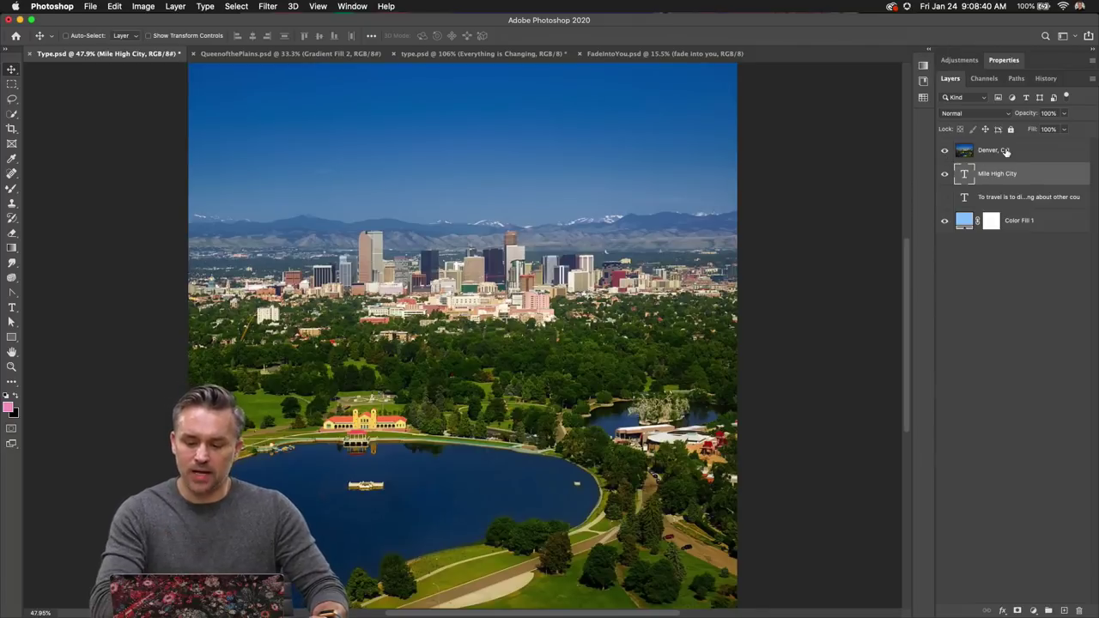
click(1007, 151)
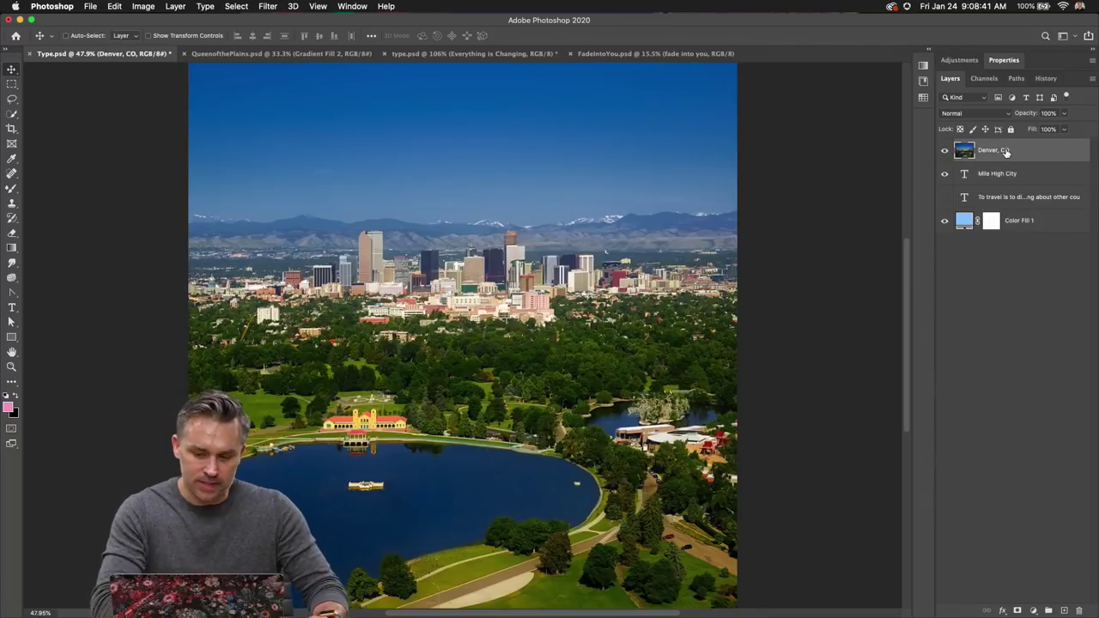
click(945, 152)
click(945, 152)
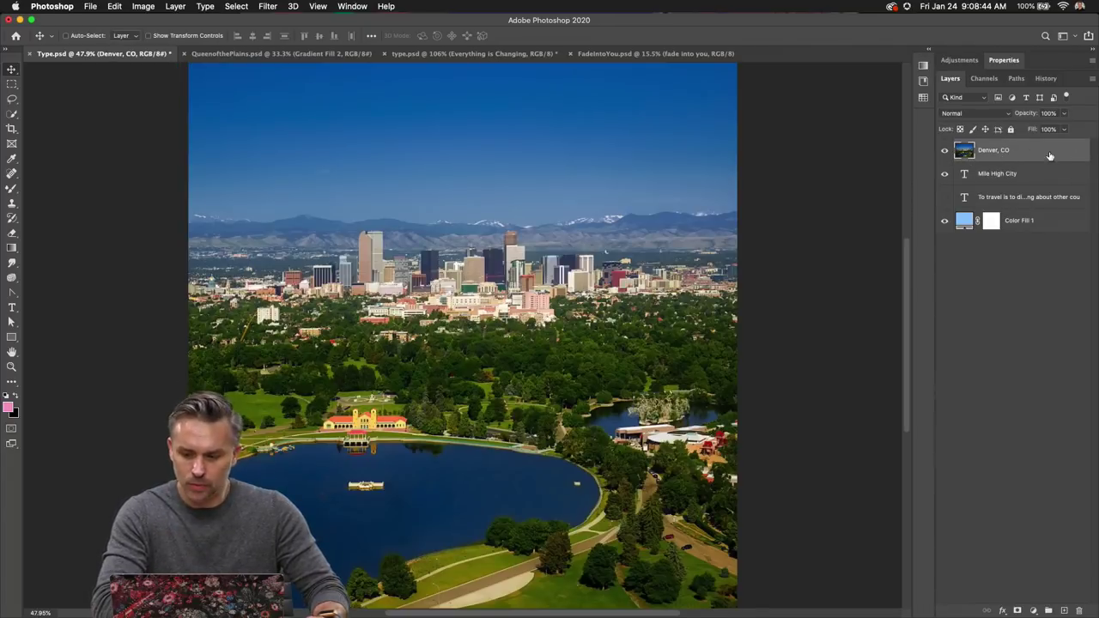
right_click(1050, 156)
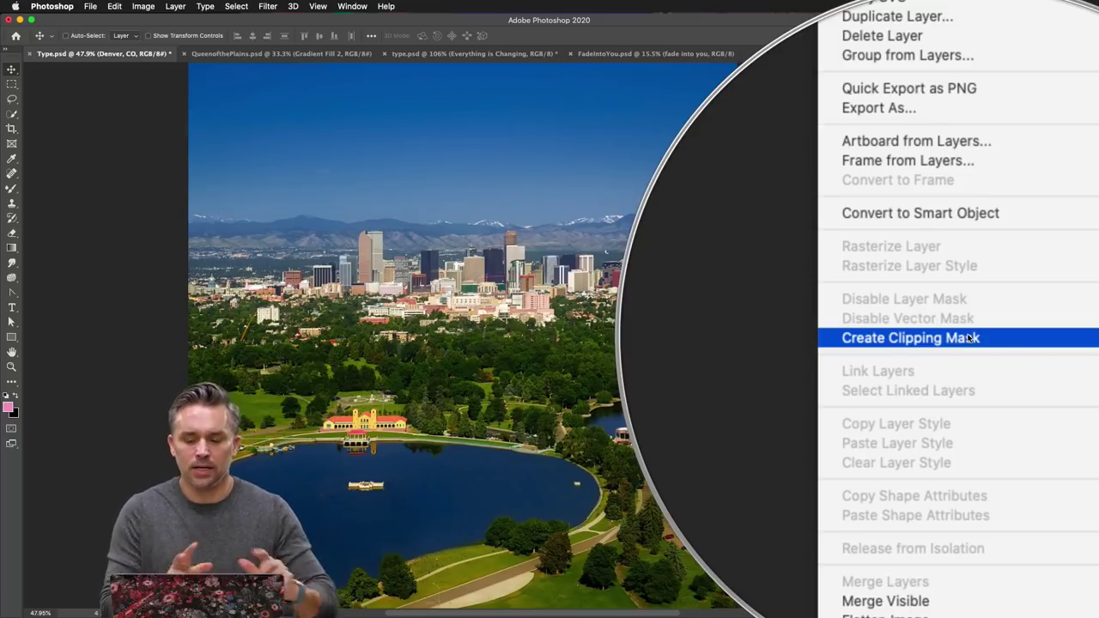
click(967, 338)
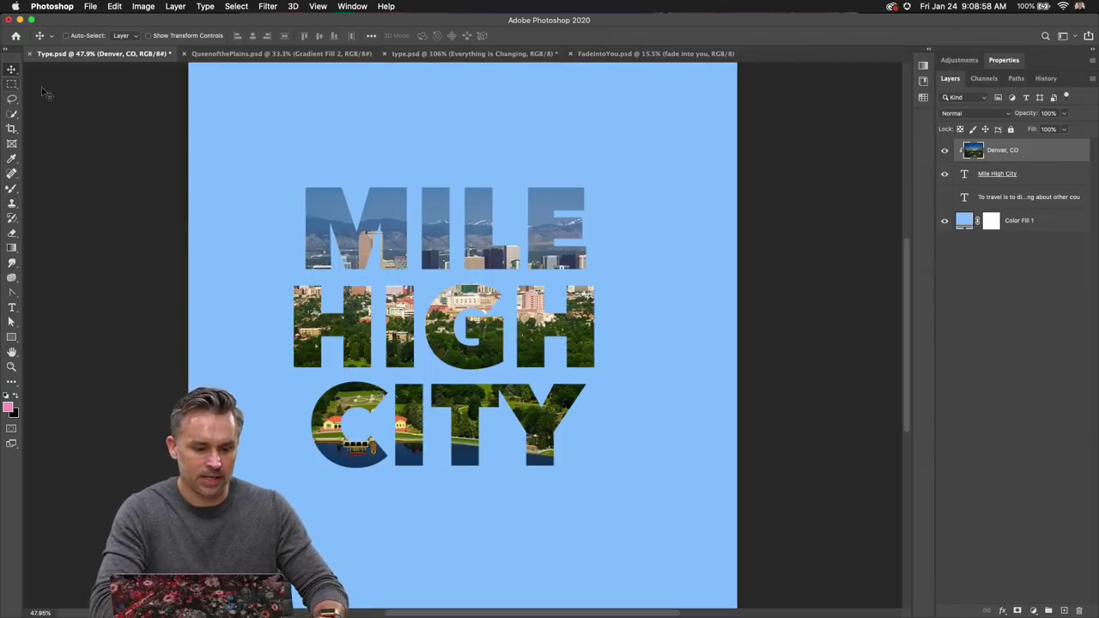
- Shift the photo down inside the letters, then scale the Mile High City text to about 159%
drag(65, 169, 192, 184)
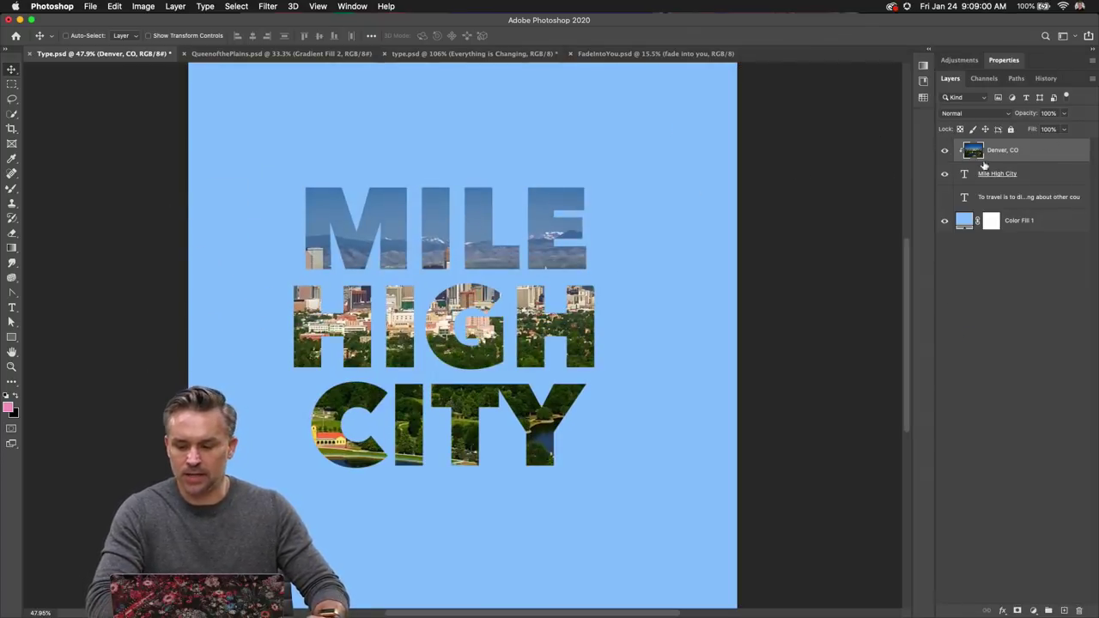
click(1033, 178)
key(super+t)
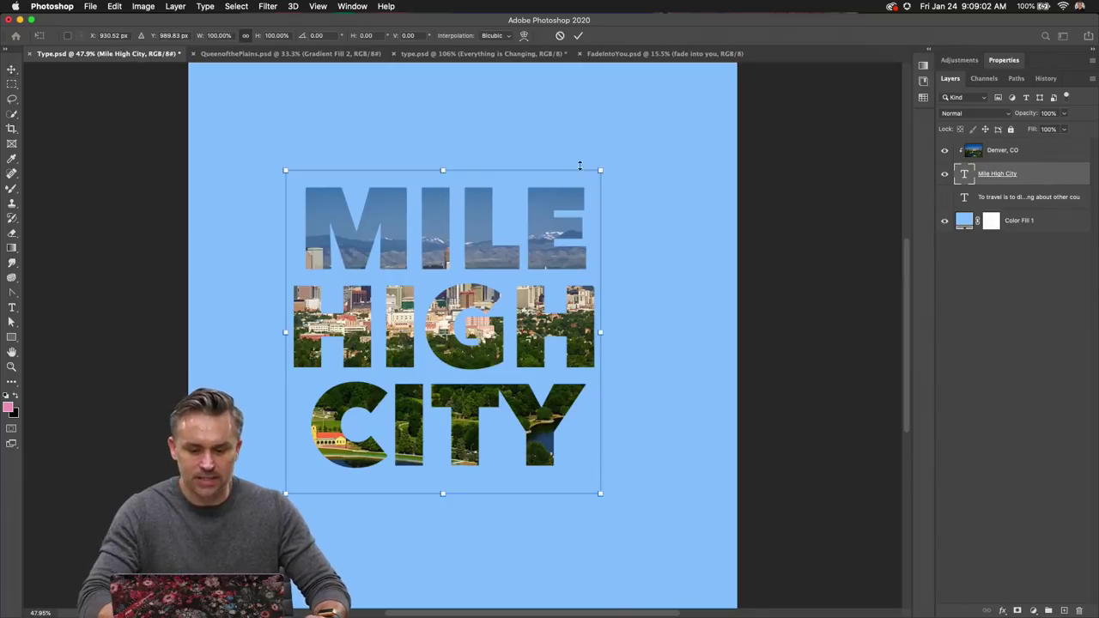
drag(601, 170, 692, 77)
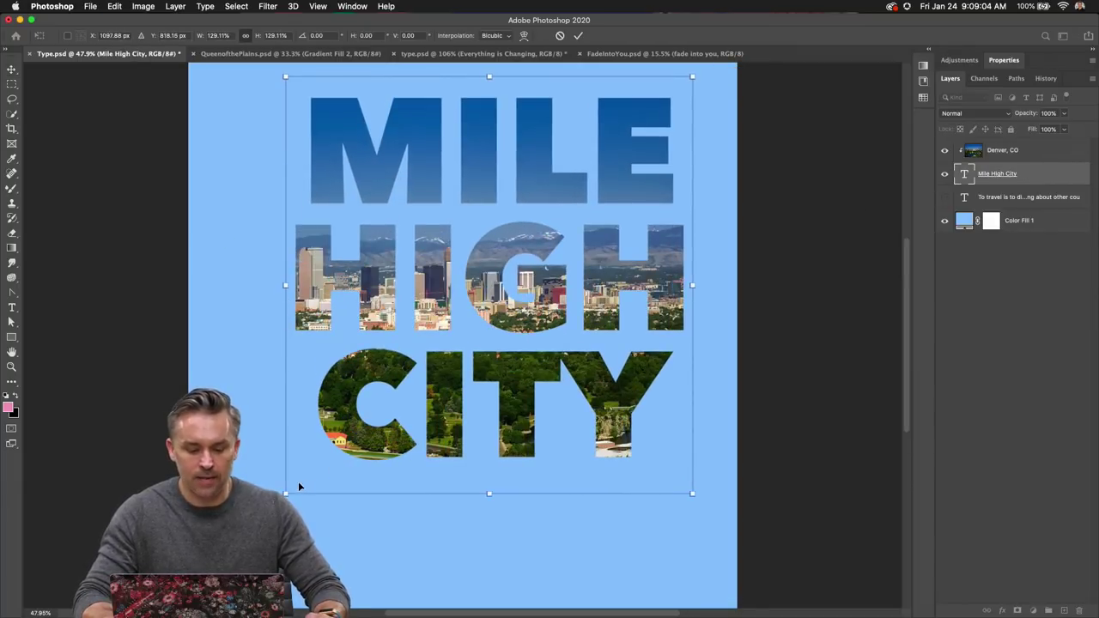
drag(282, 490, 203, 601)
drag(275, 403, 252, 407)
key(Return)
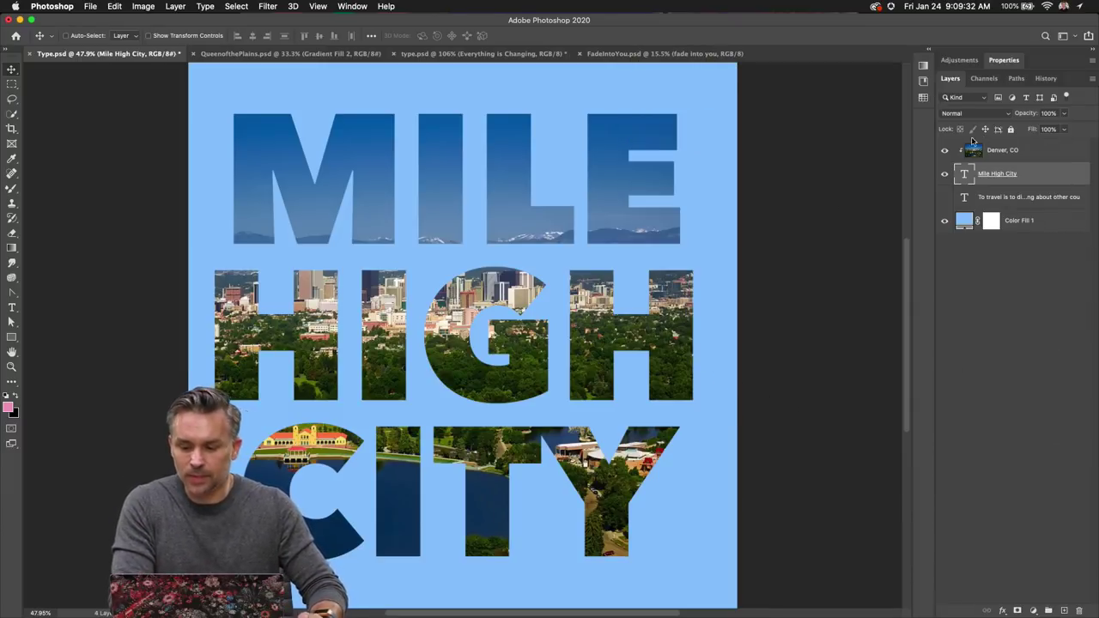
- Switch the headline font to Acumin Variable Concept at UltraBlack weight
click(989, 62)
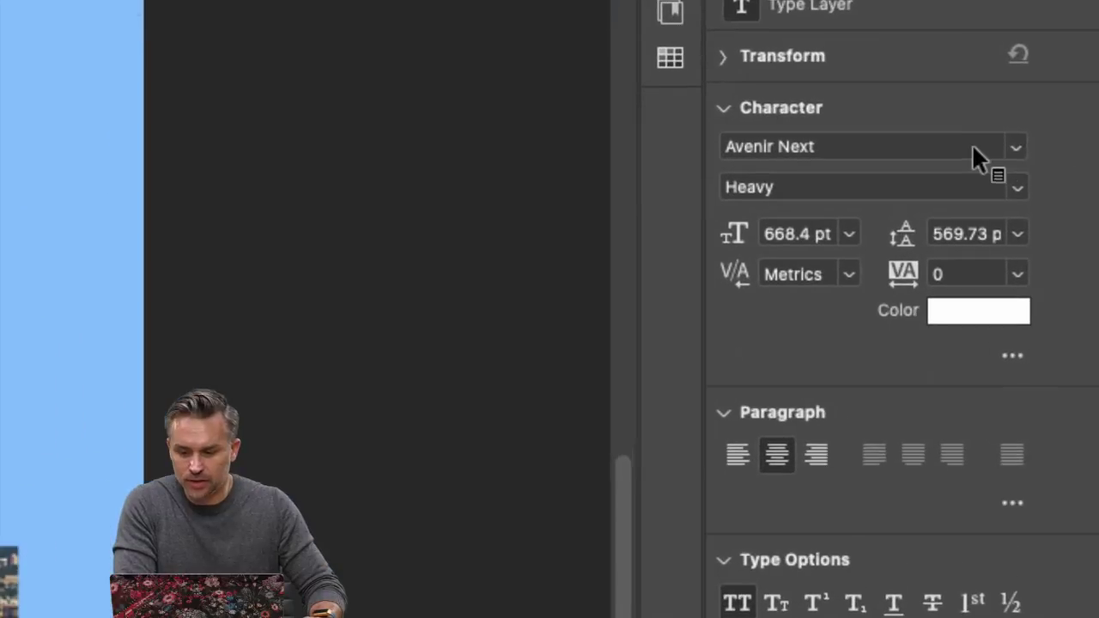
click(1046, 129)
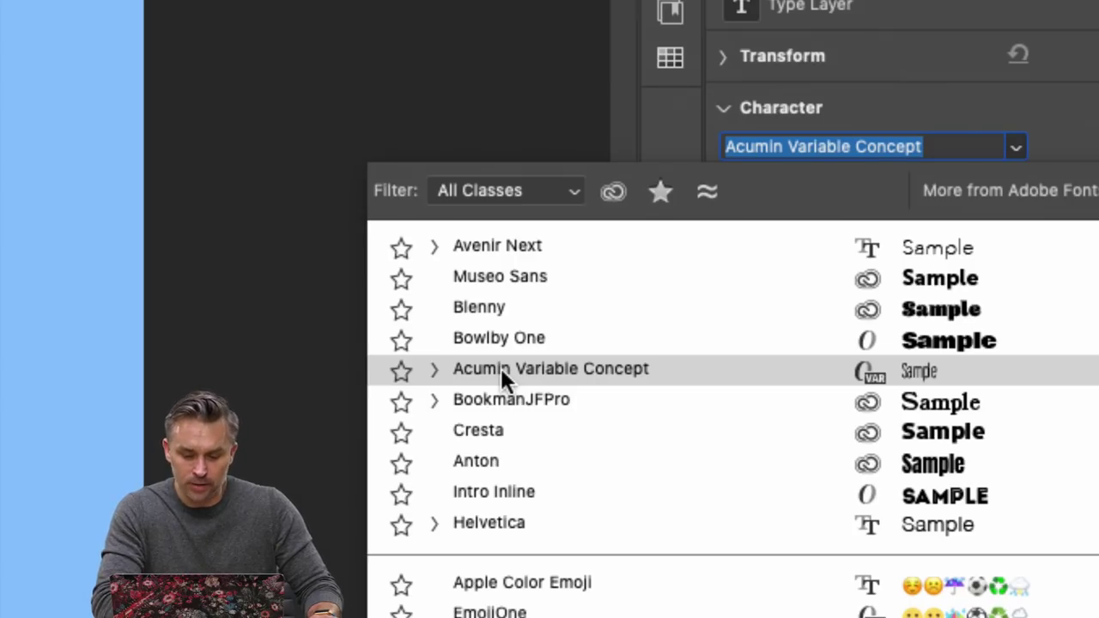
click(500, 369)
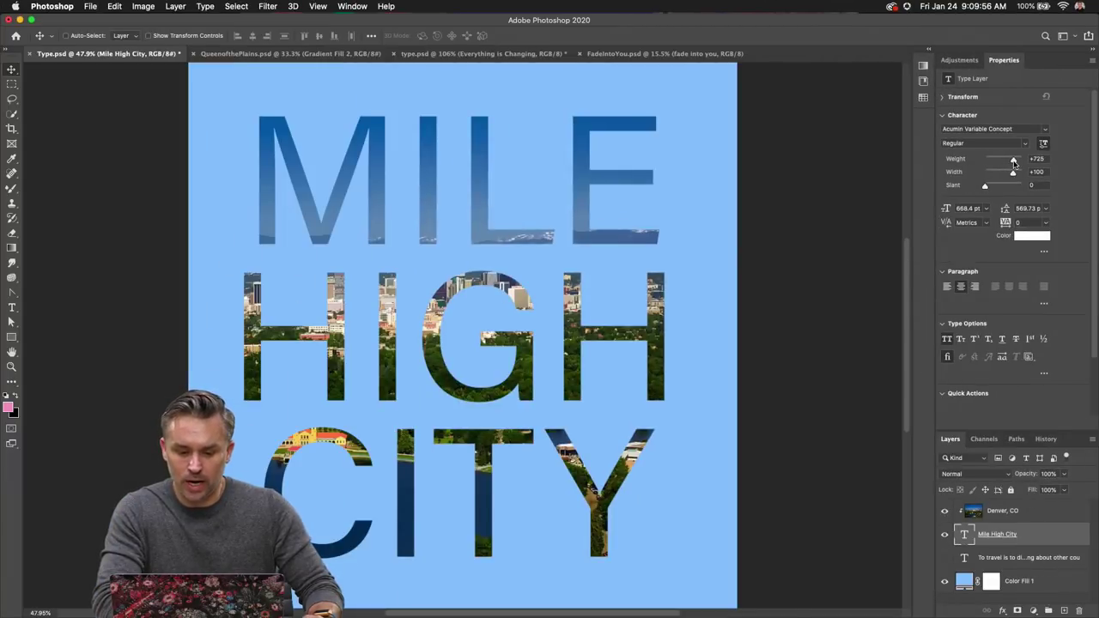
drag(1012, 161, 1022, 167)
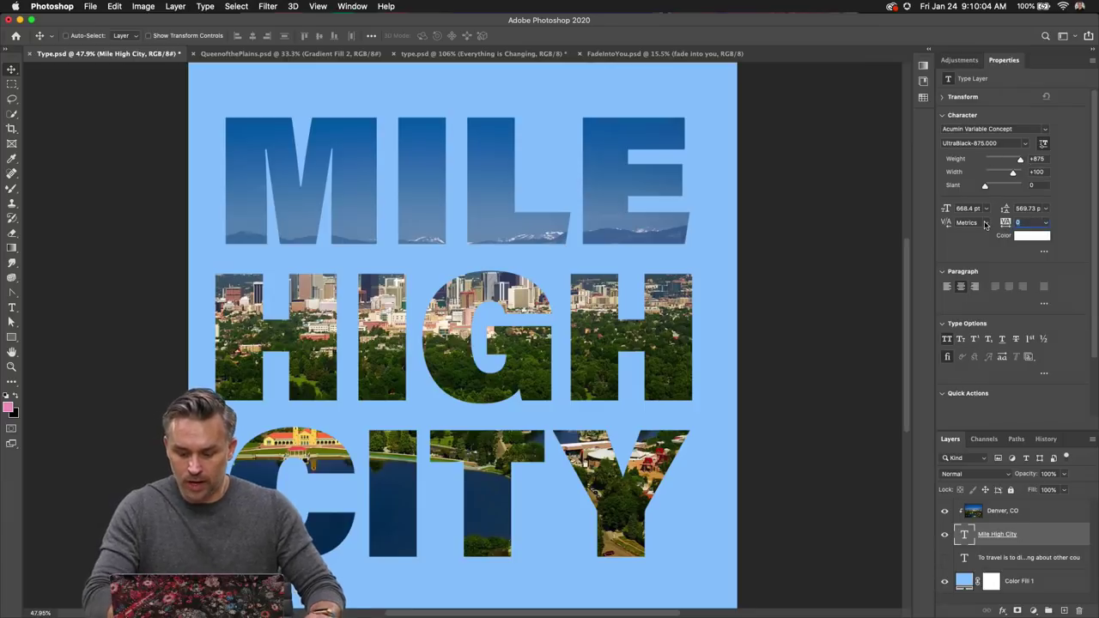
- Set the headline kerning to -50 and collapse the Properties panel
text(5)
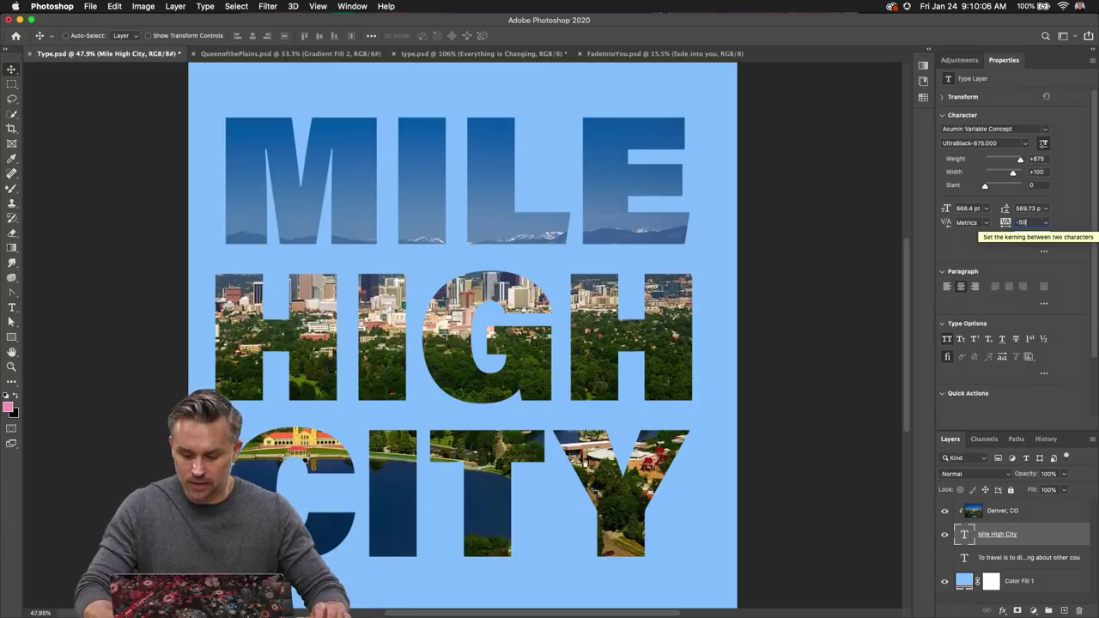
key(Return)
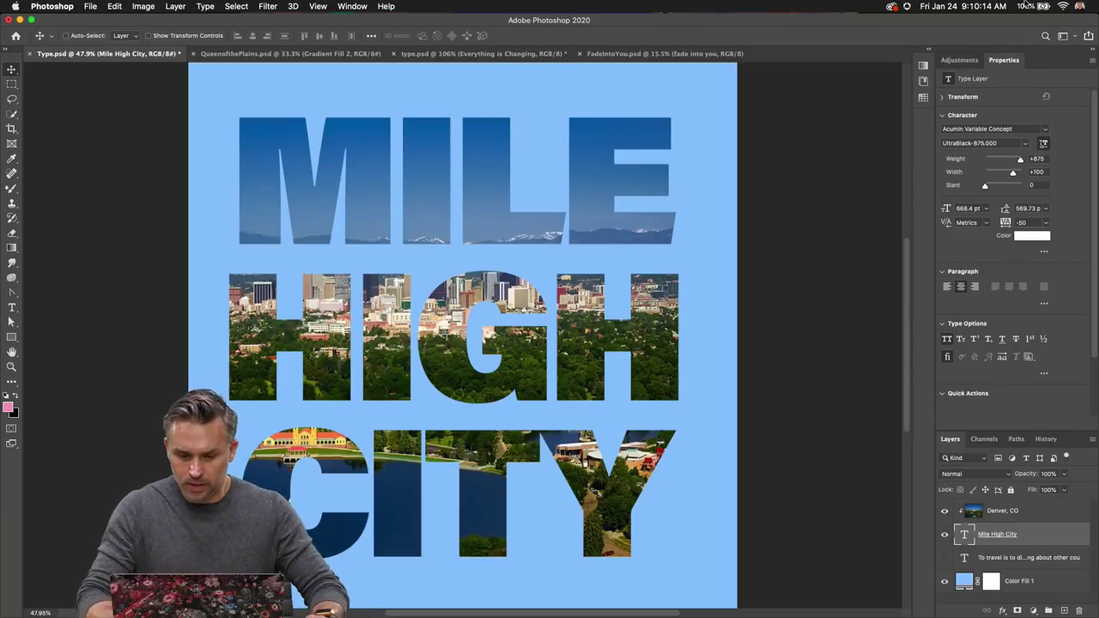
double_click(1057, 61)
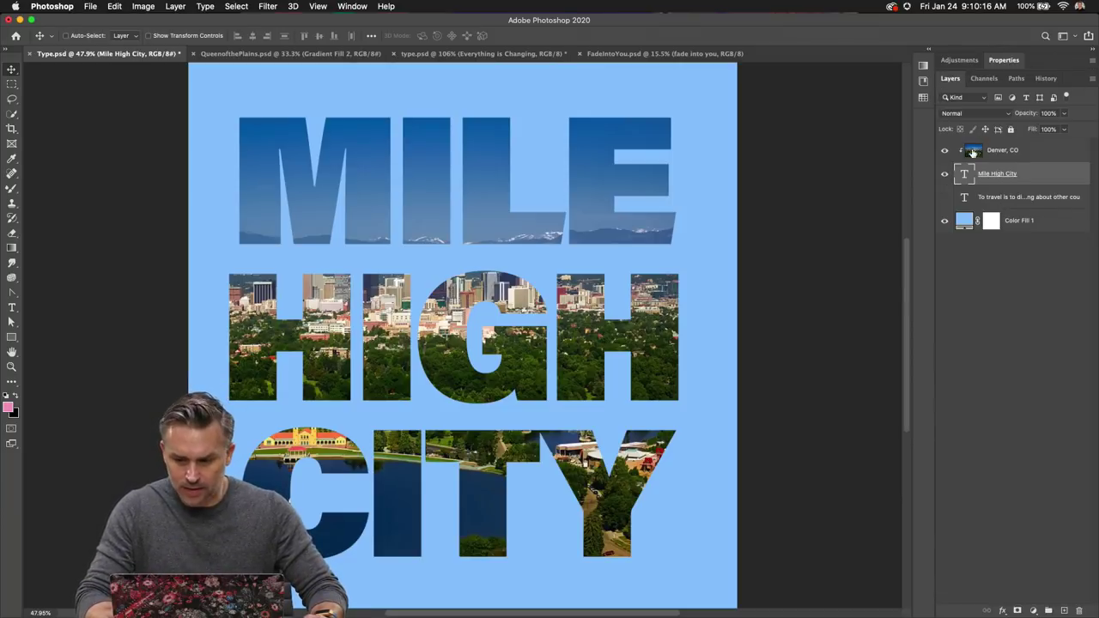
- Flip the Denver, CO photo vertically and reposition it up and right within the letters
click(1015, 155)
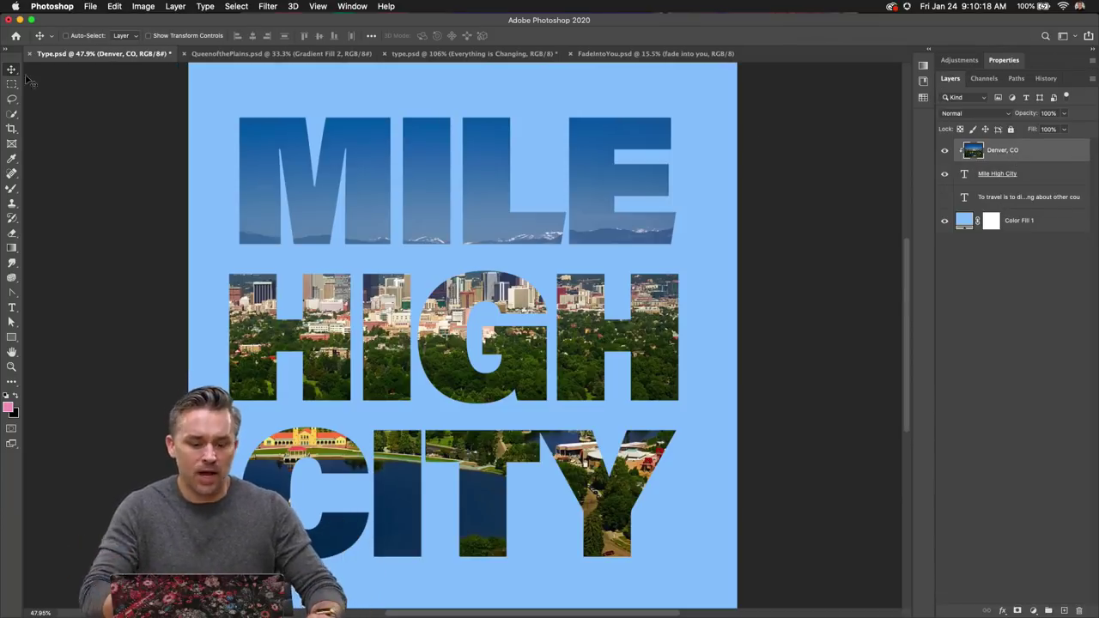
drag(172, 249, 237, 197)
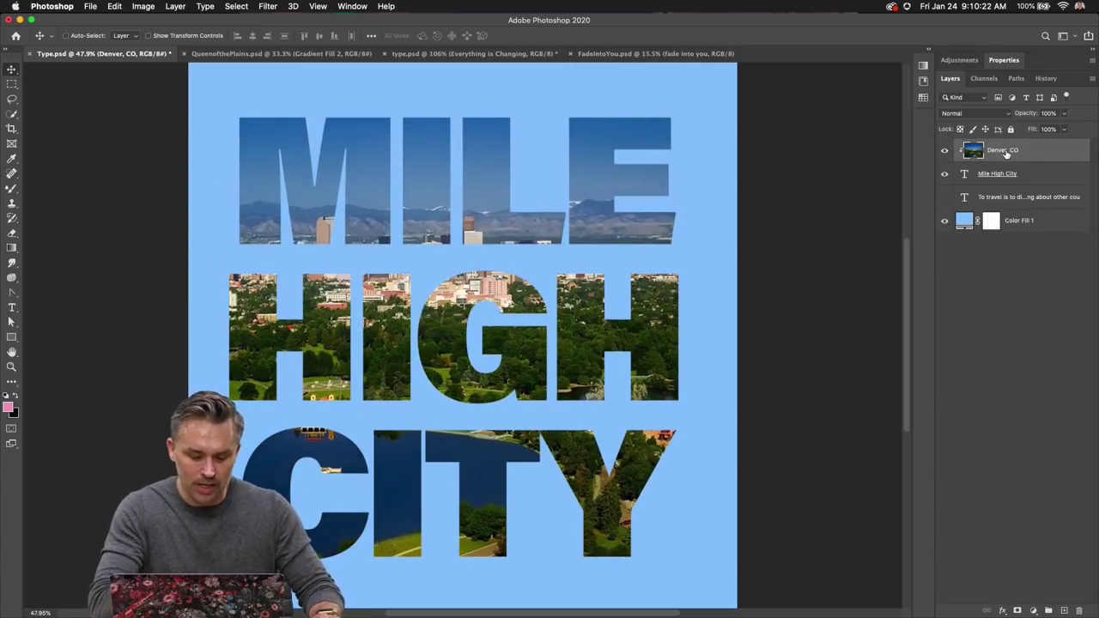
key(super+t)
key(super+0)
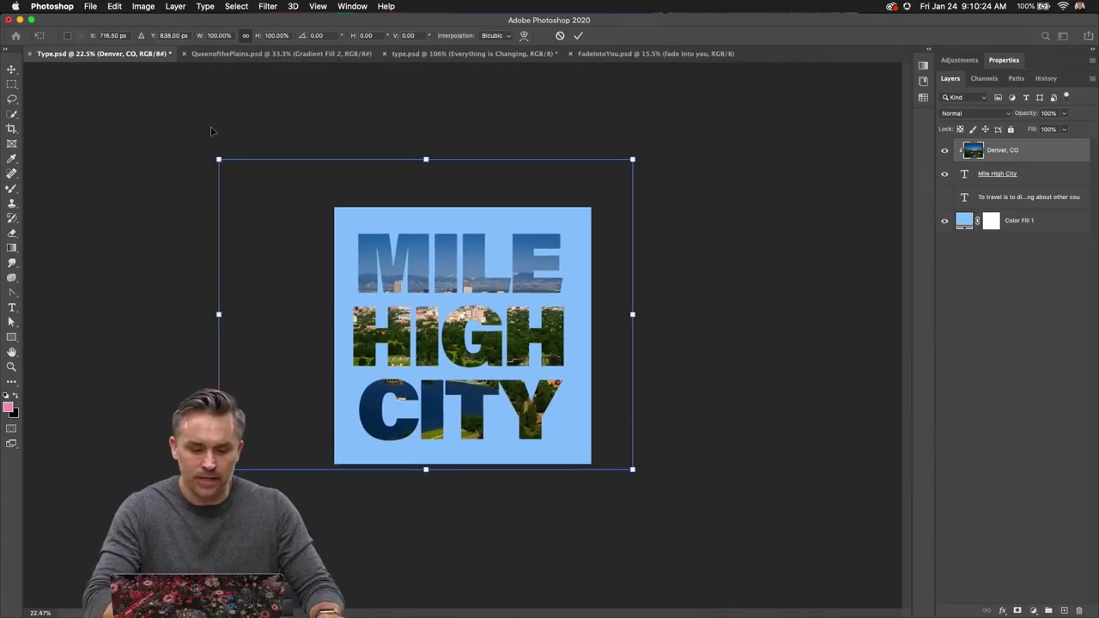
right_click(351, 251)
click(375, 212)
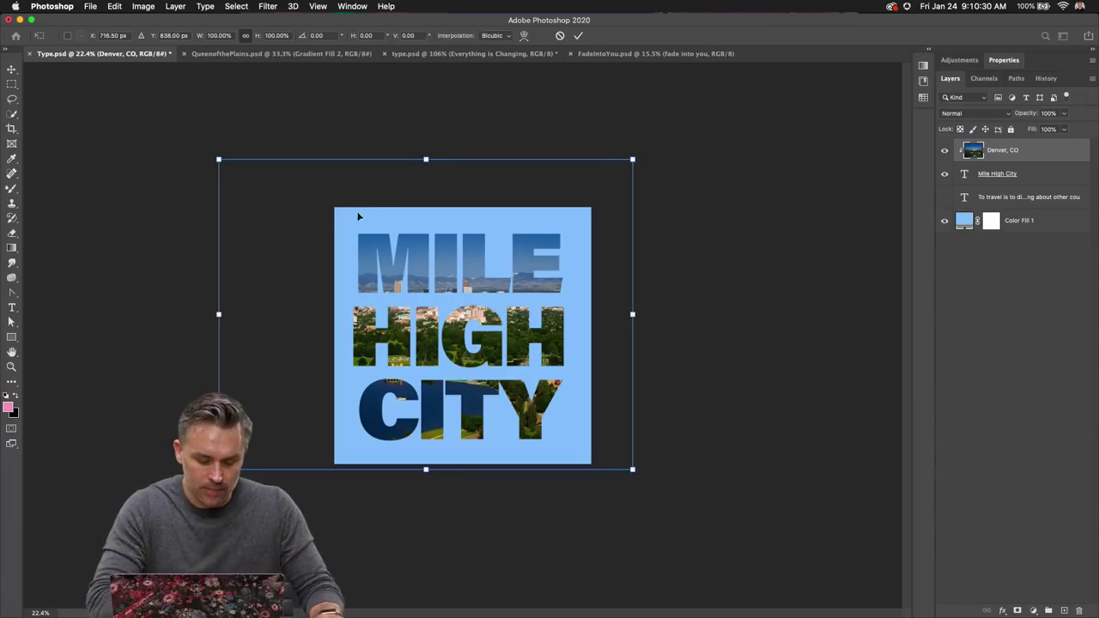
scroll(427, 295, up, 2)
right_click(394, 250)
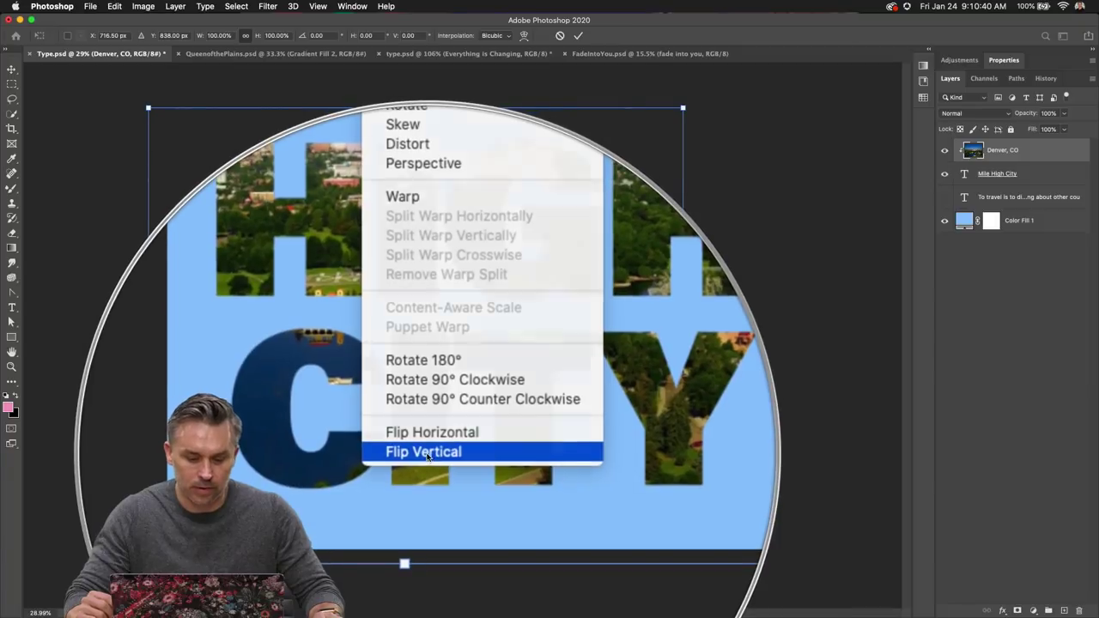
click(427, 451)
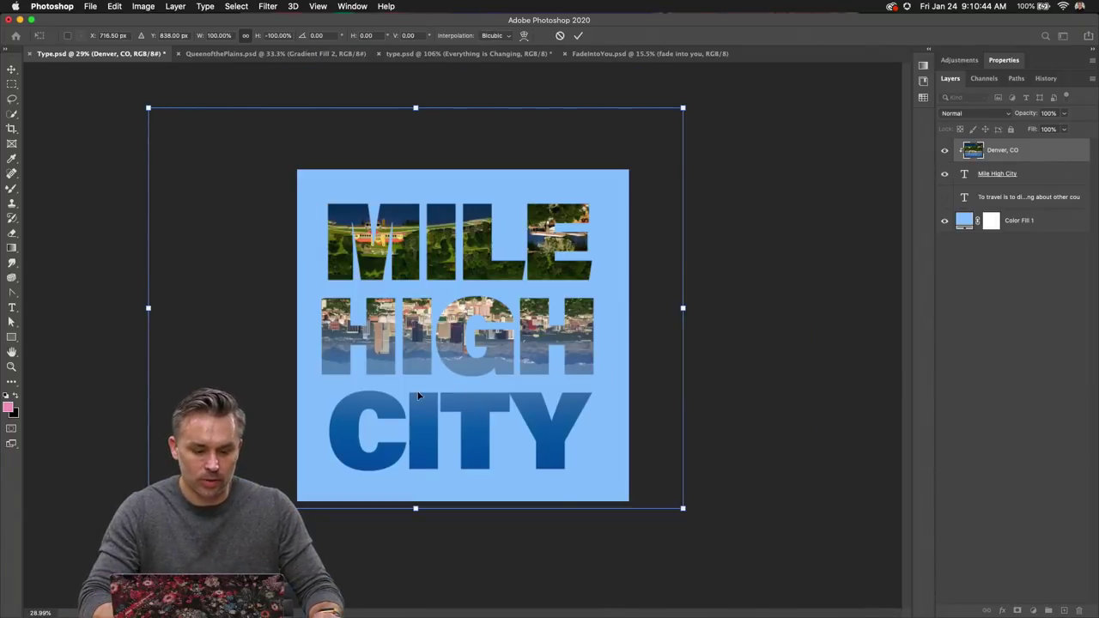
drag(419, 395, 420, 352)
drag(353, 376, 396, 414)
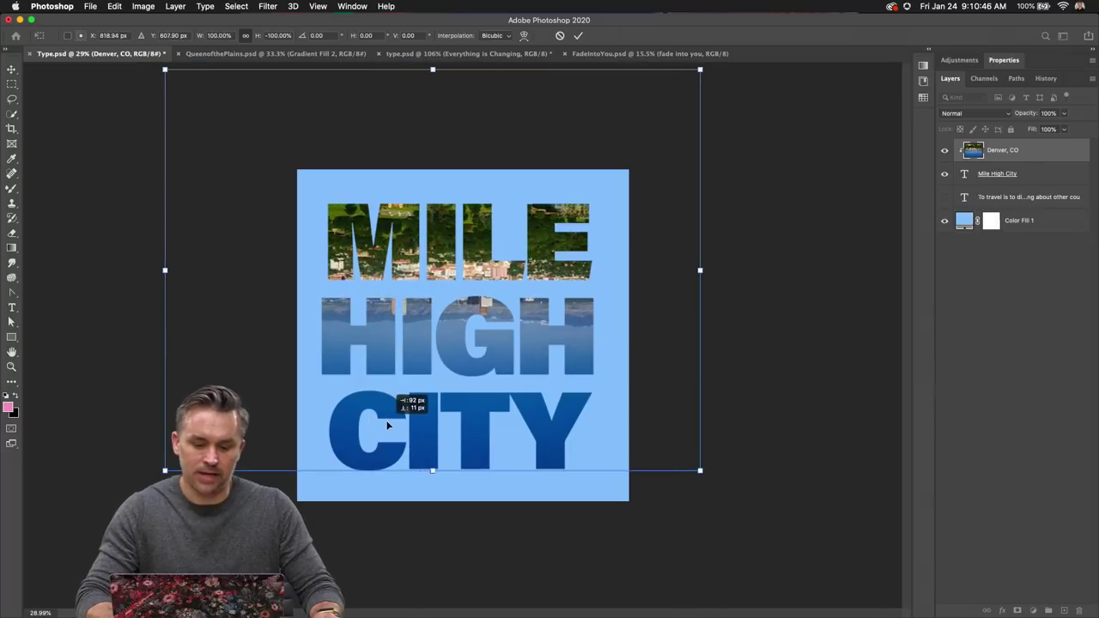
key(Return)
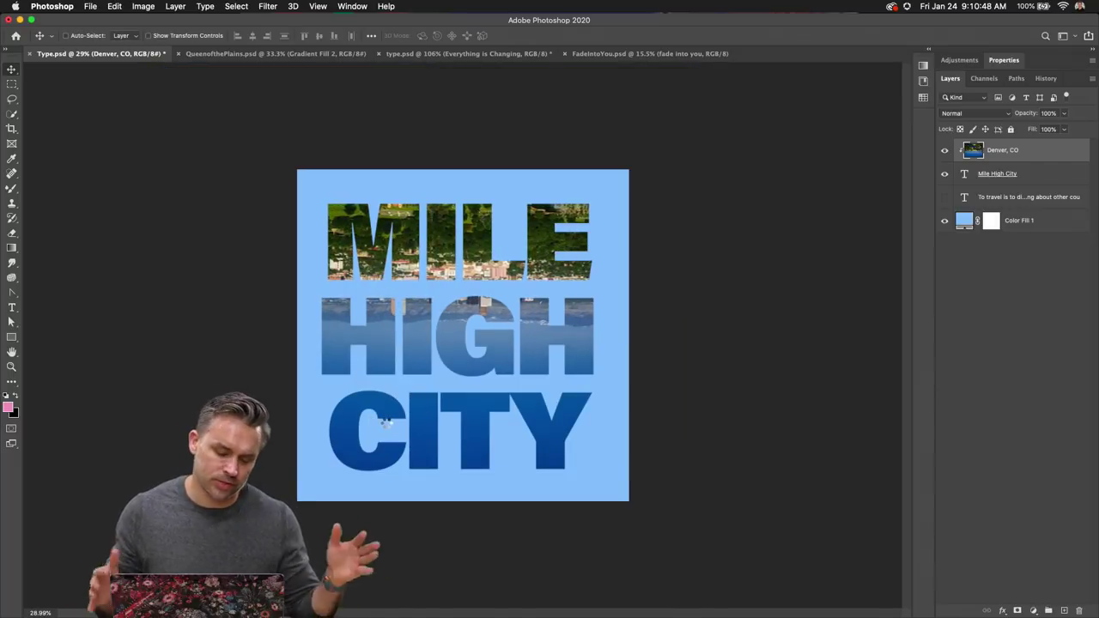
scroll(386, 423, up, 3)
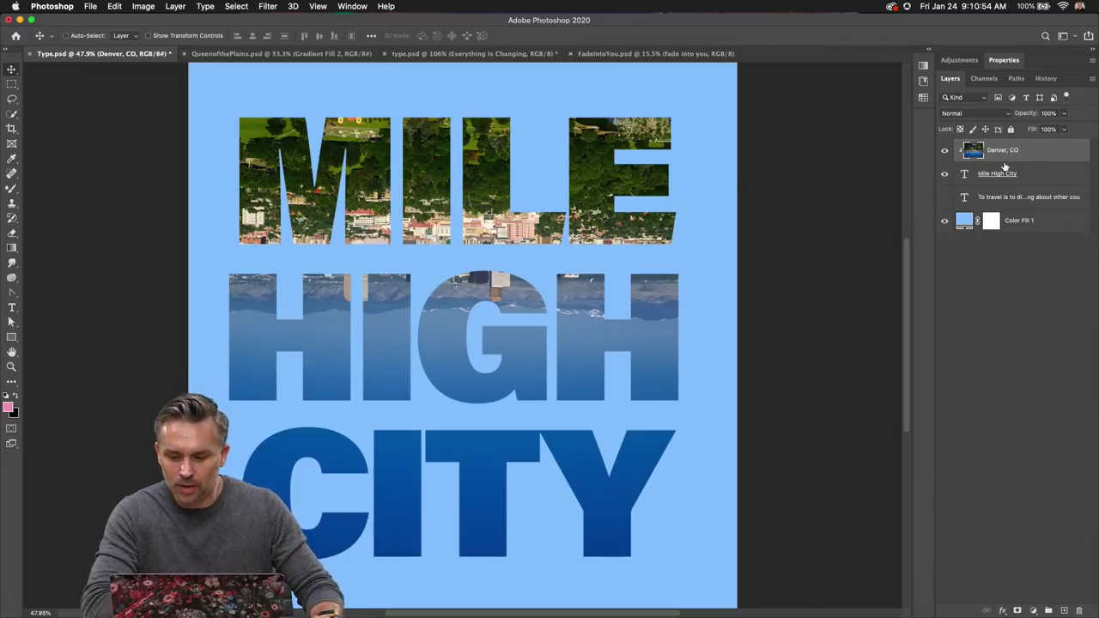
- Convert the Mile High City text layer into a smart object
click(1032, 176)
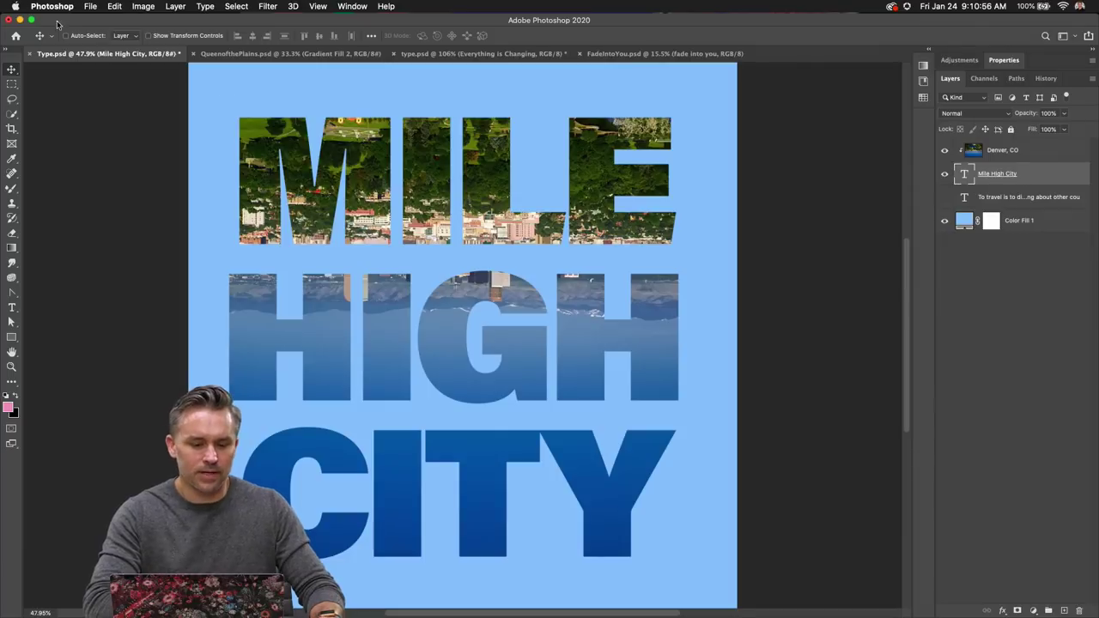
click(114, 6)
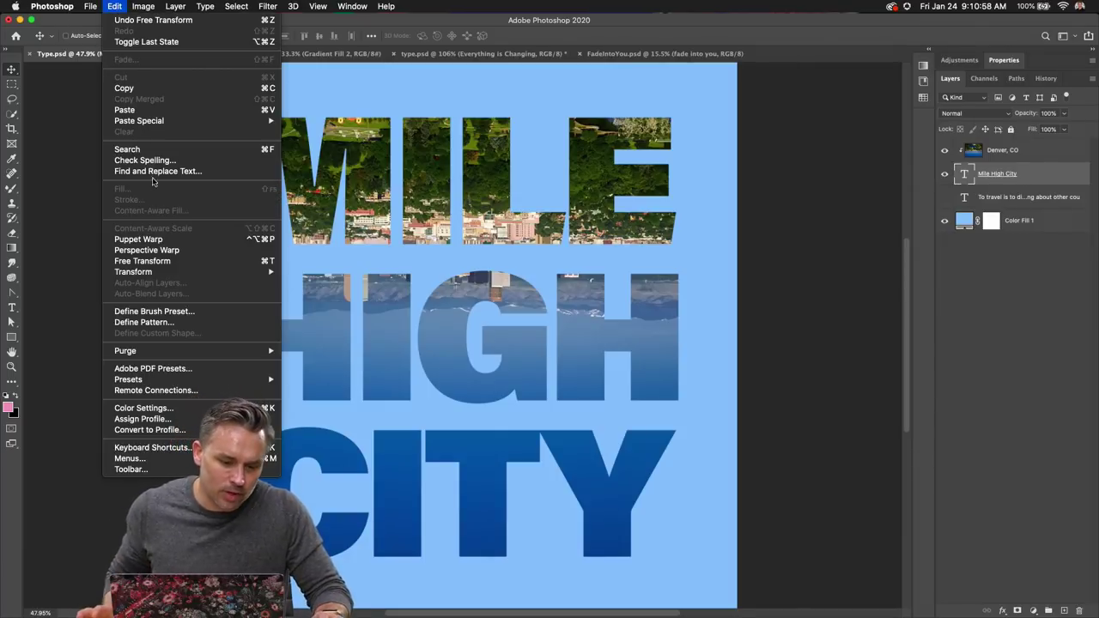
mouse_move(140, 272)
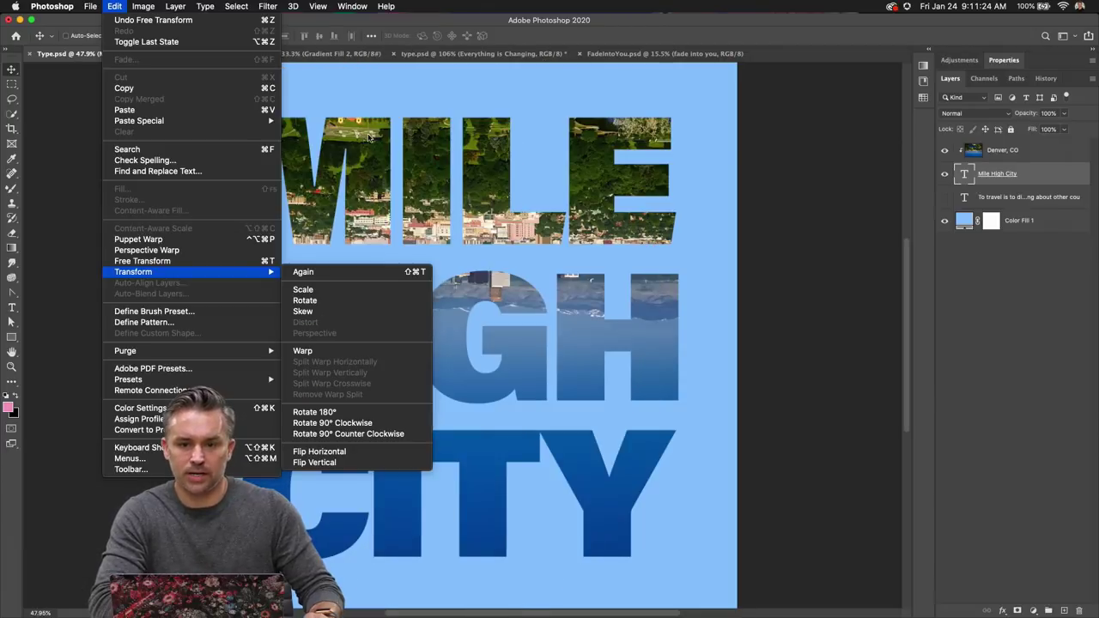
click(1052, 190)
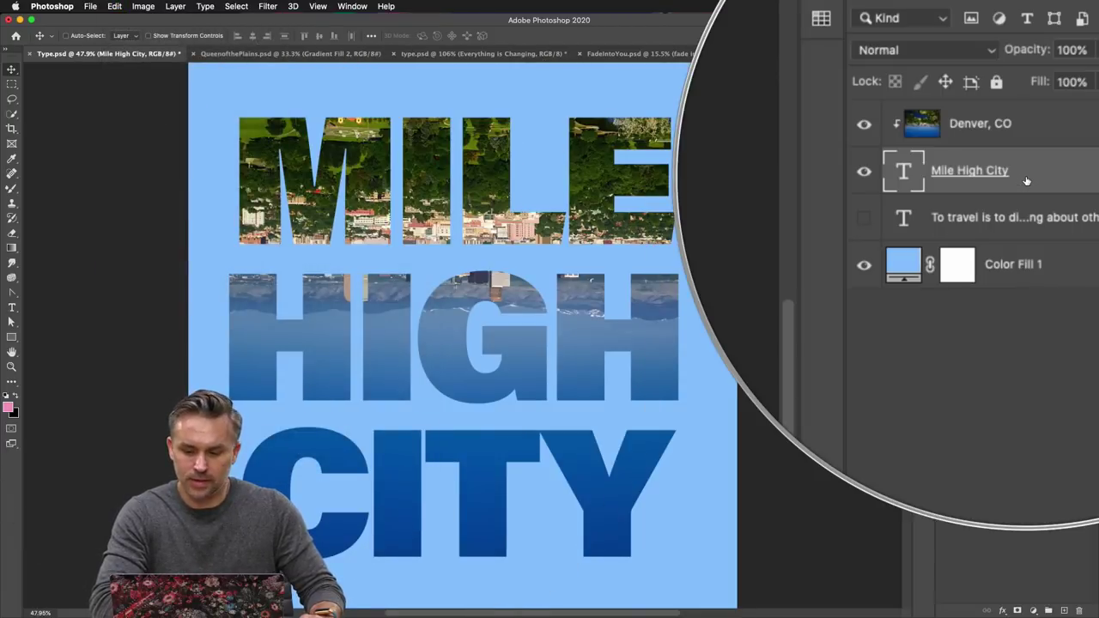
right_click(1026, 175)
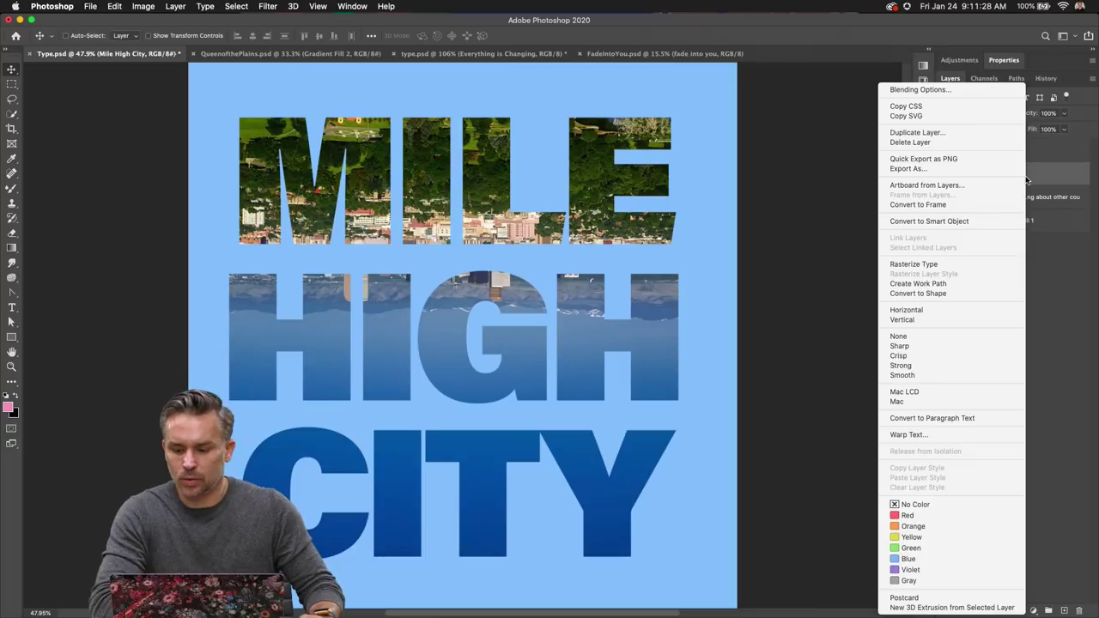
click(847, 261)
right_click(1008, 180)
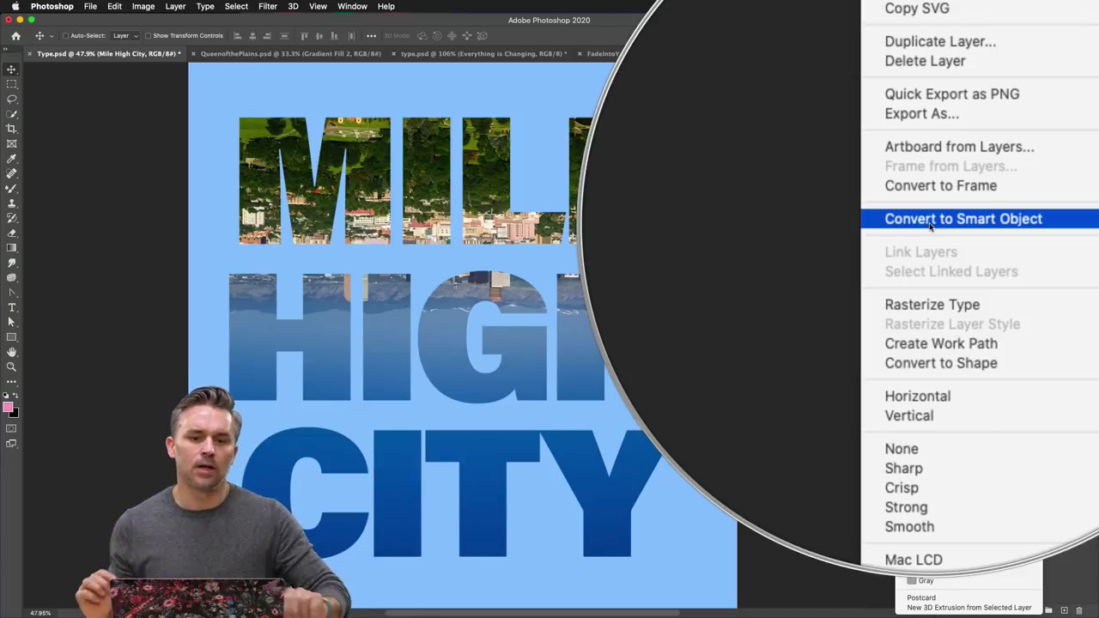
click(930, 225)
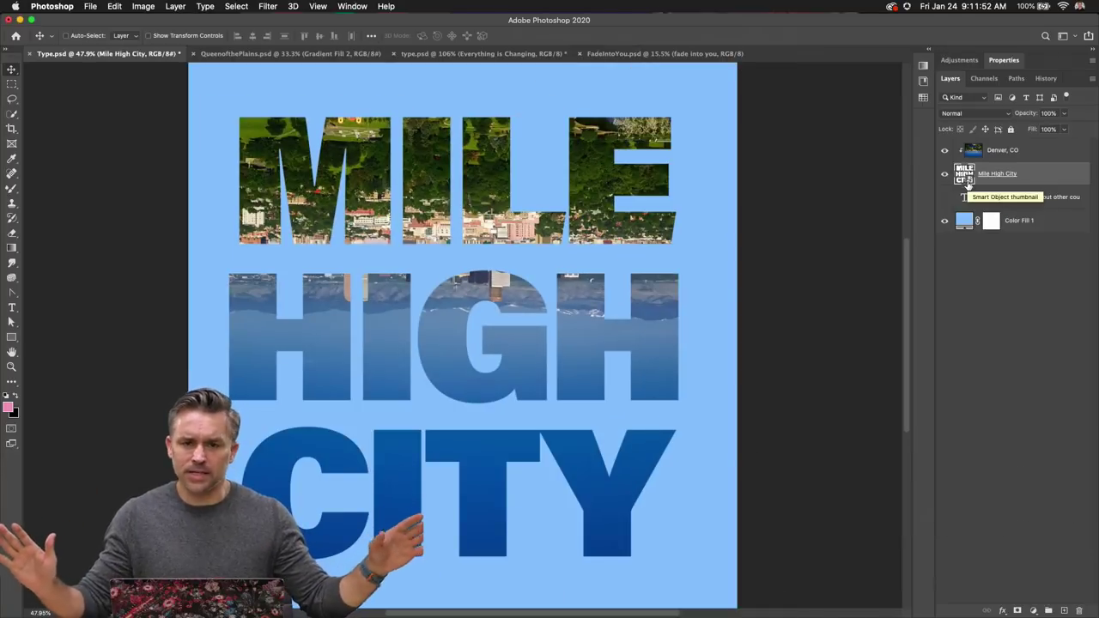
click(115, 6)
- Distort MILE HIGH CITY into perspective, narrow at MILE and widening toward CITY
mouse_move(146, 277)
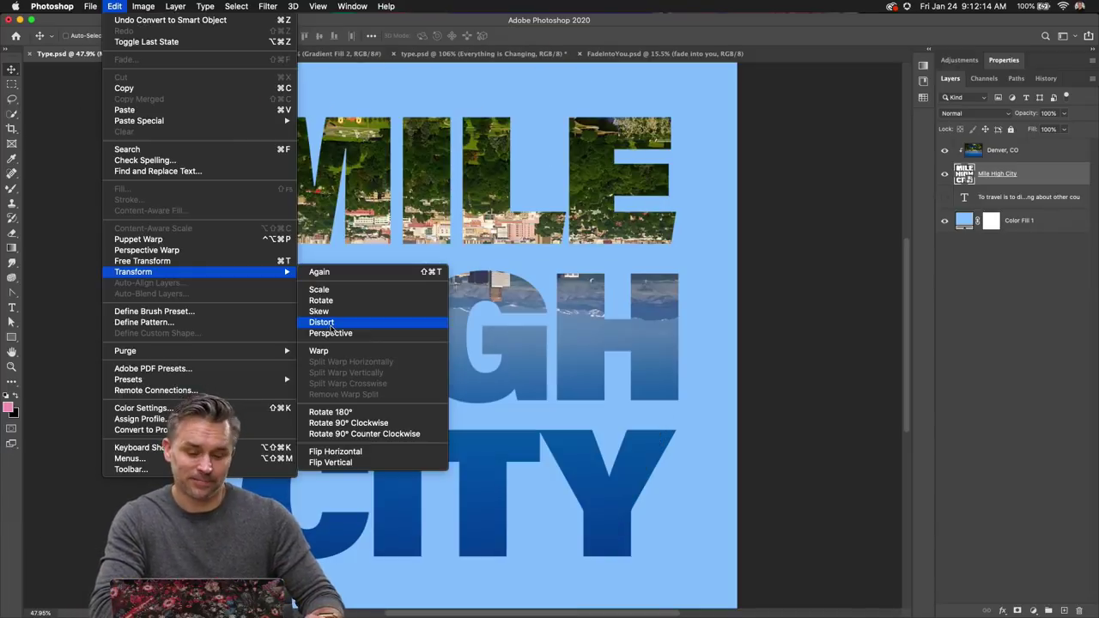
click(331, 325)
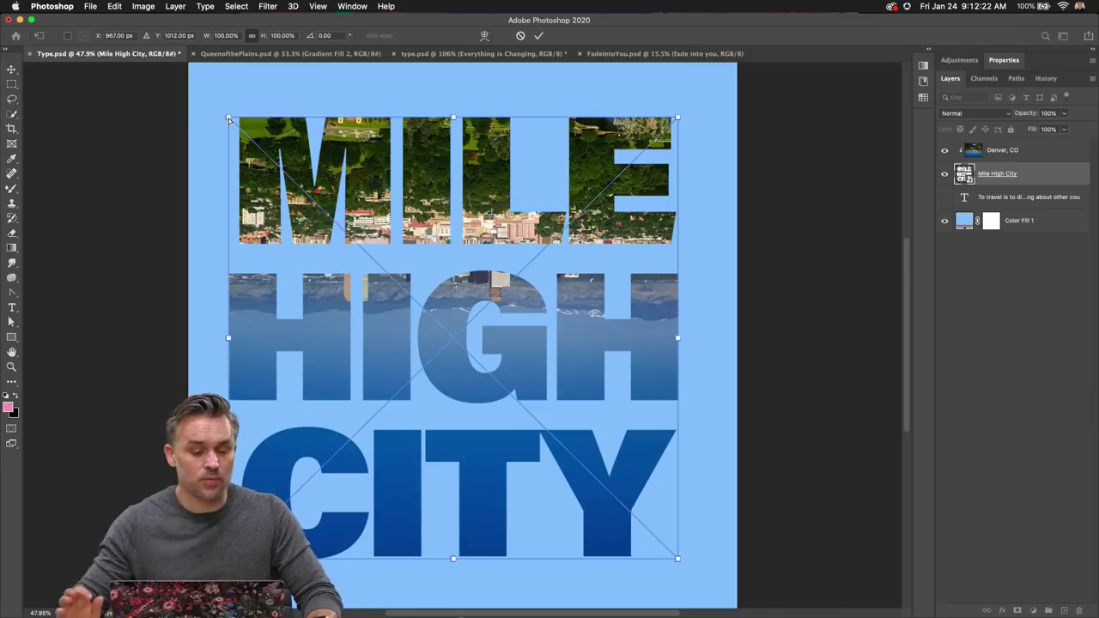
drag(229, 118, 401, 134)
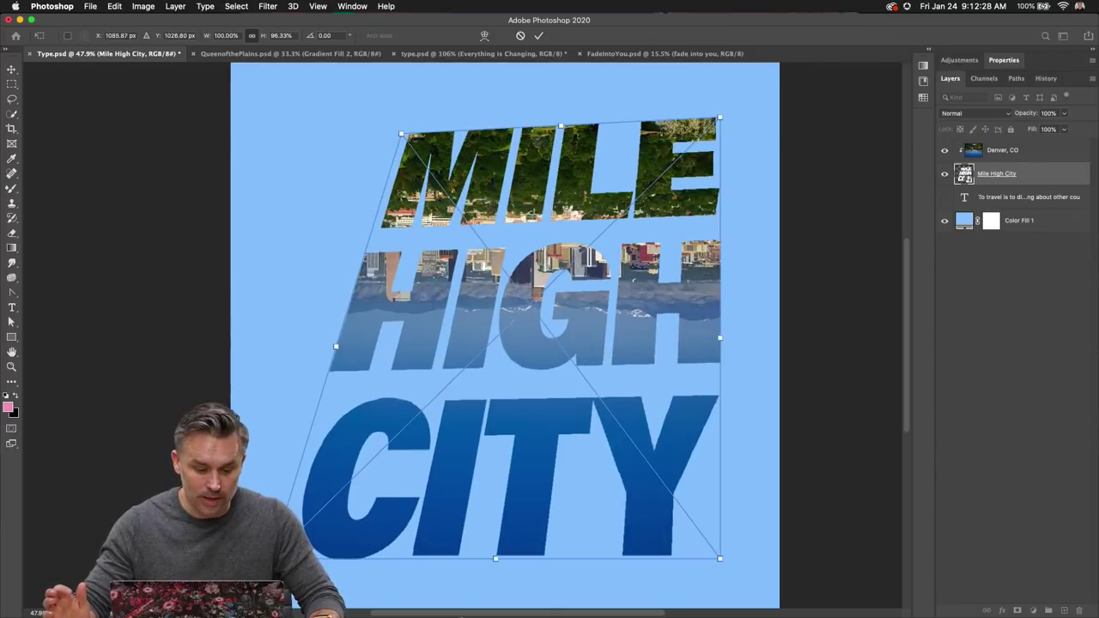
drag(271, 559, 236, 587)
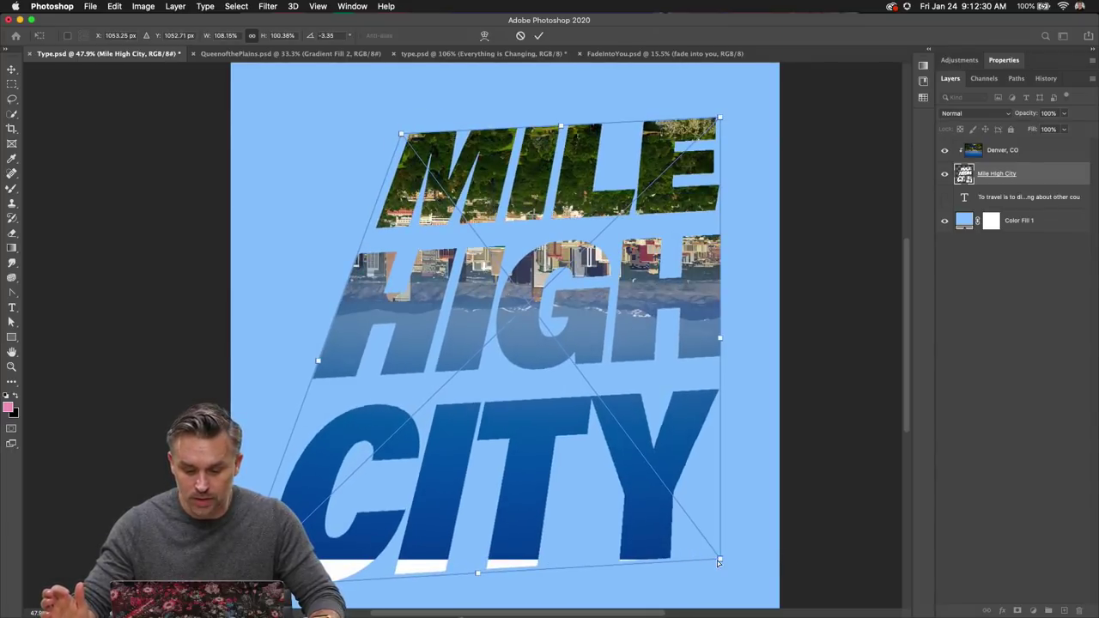
drag(720, 561, 779, 594)
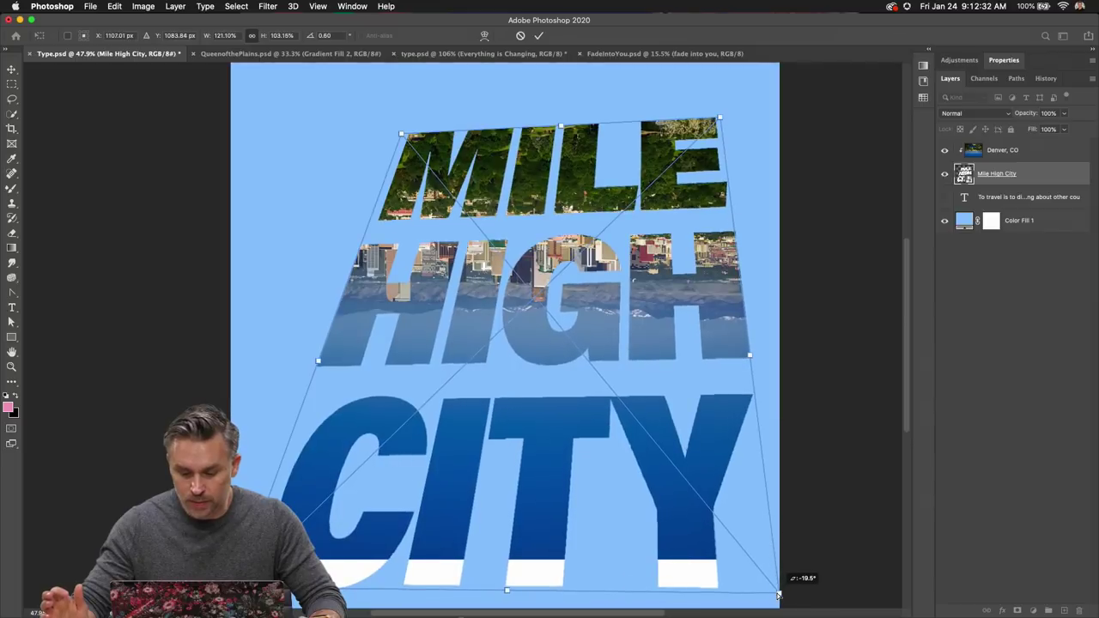
drag(235, 588, 224, 592)
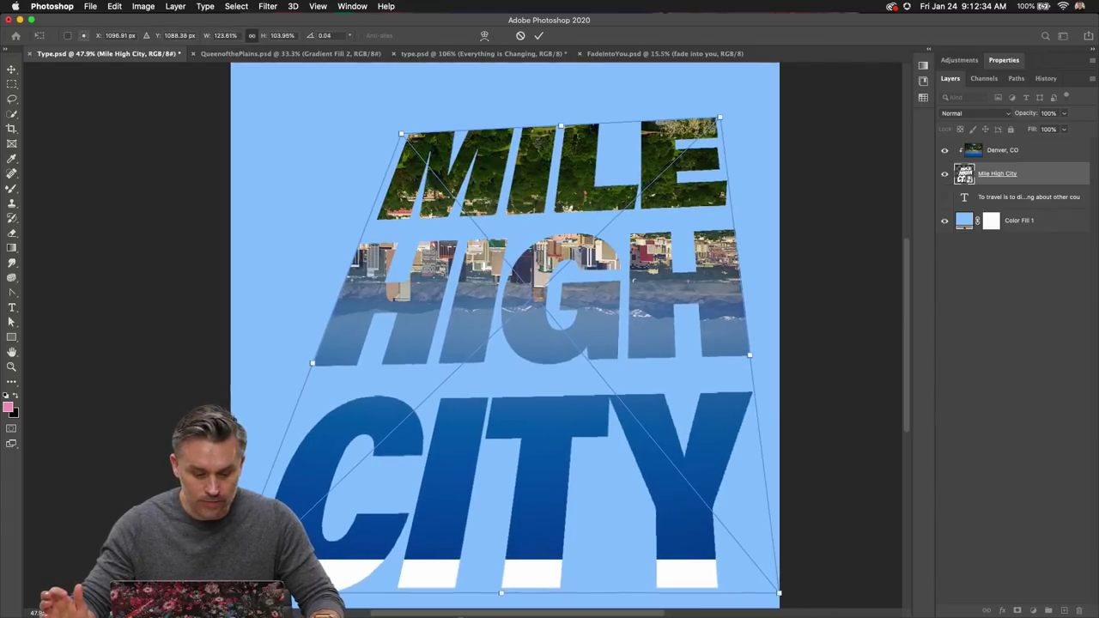
drag(402, 135, 368, 203)
drag(719, 117, 661, 204)
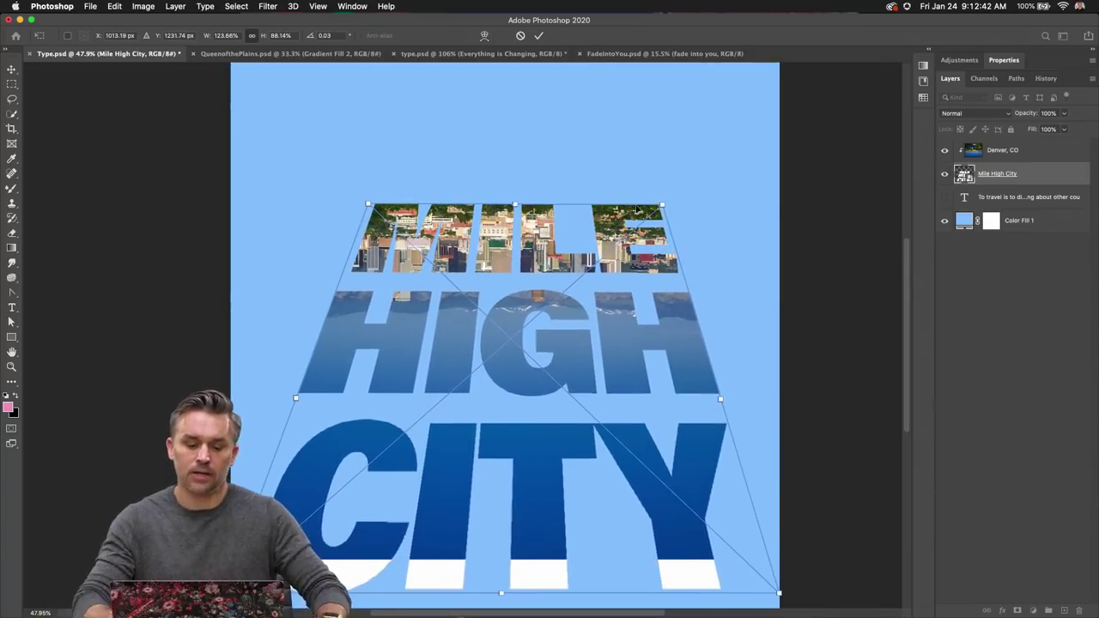
drag(516, 206, 512, 122)
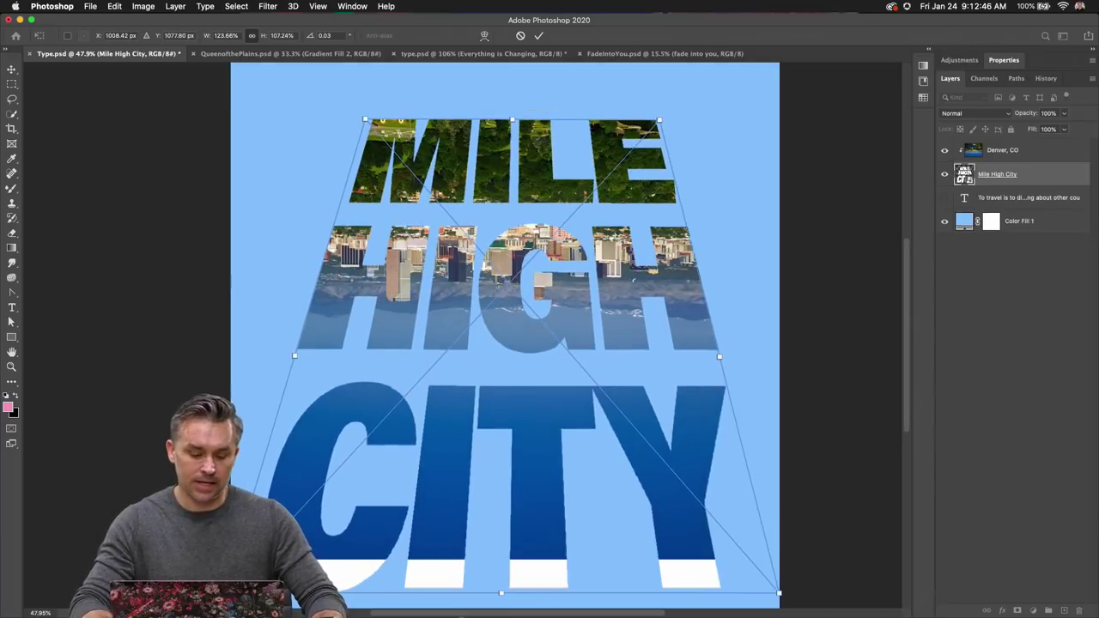
drag(224, 592, 206, 592)
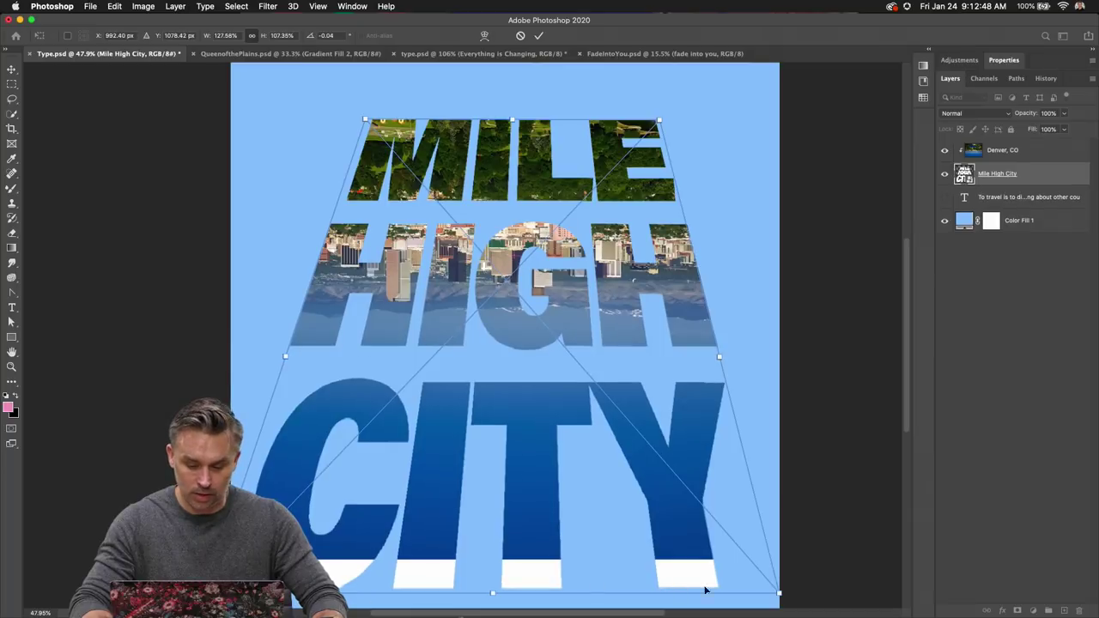
drag(779, 594, 798, 595)
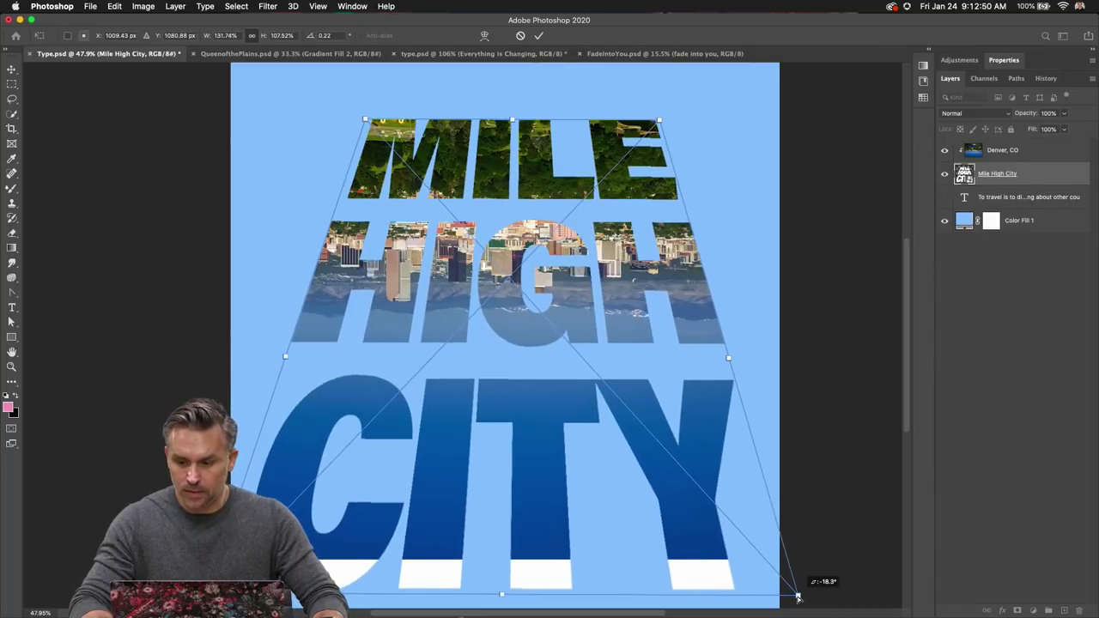
key(Return)
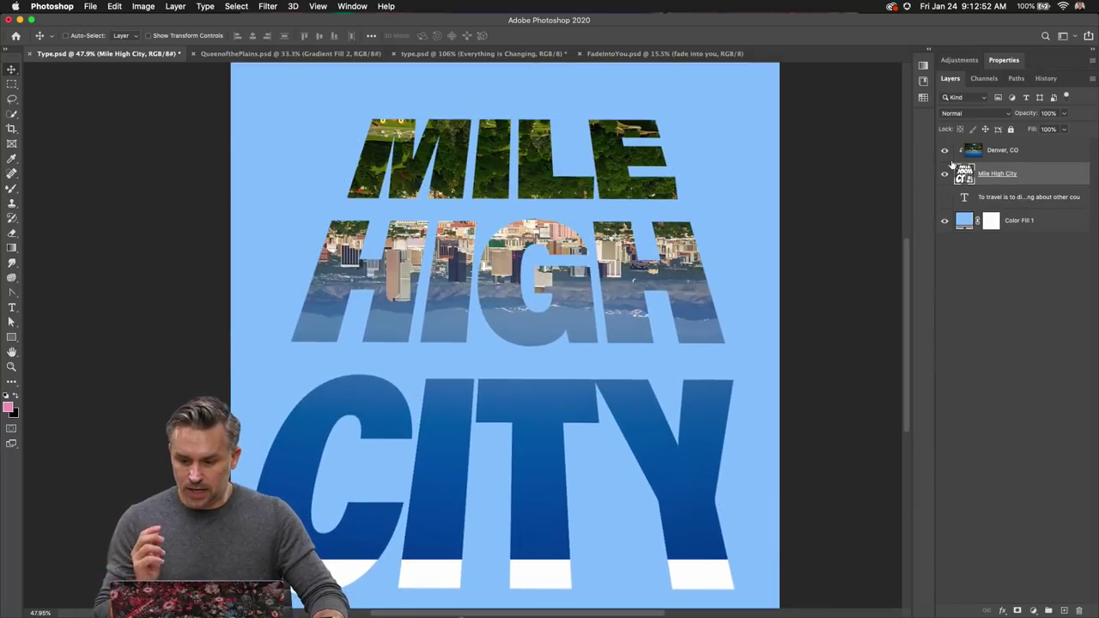
- Nudge the Denver photo down 40 px, then duplicate both layers and hide the originals
super+click(412, 199)
drag(412, 200, 412, 234)
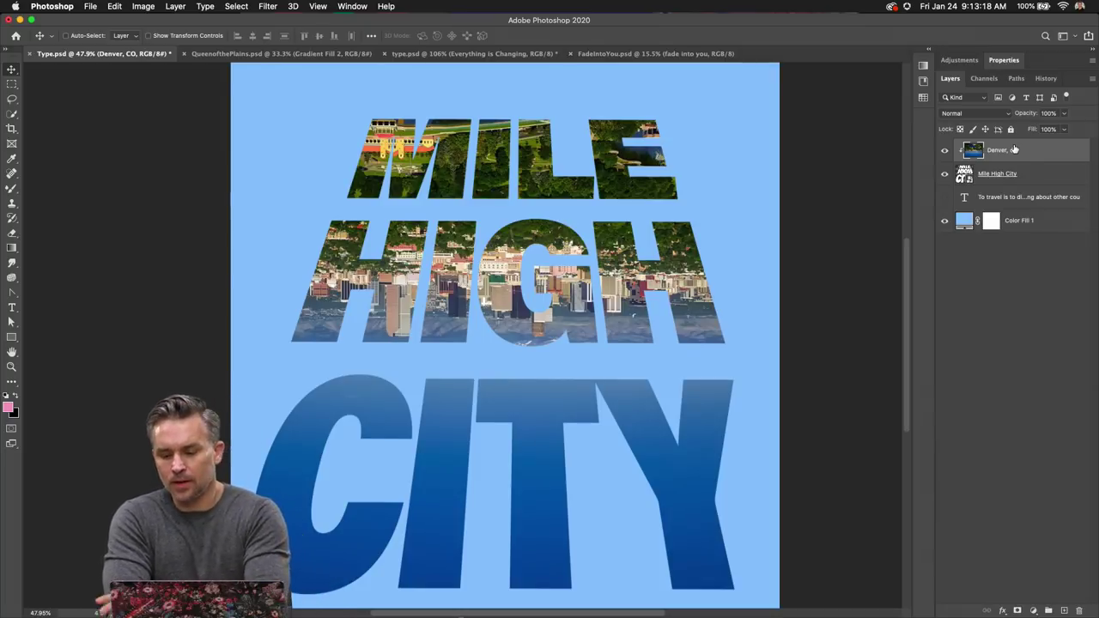
click(1006, 175)
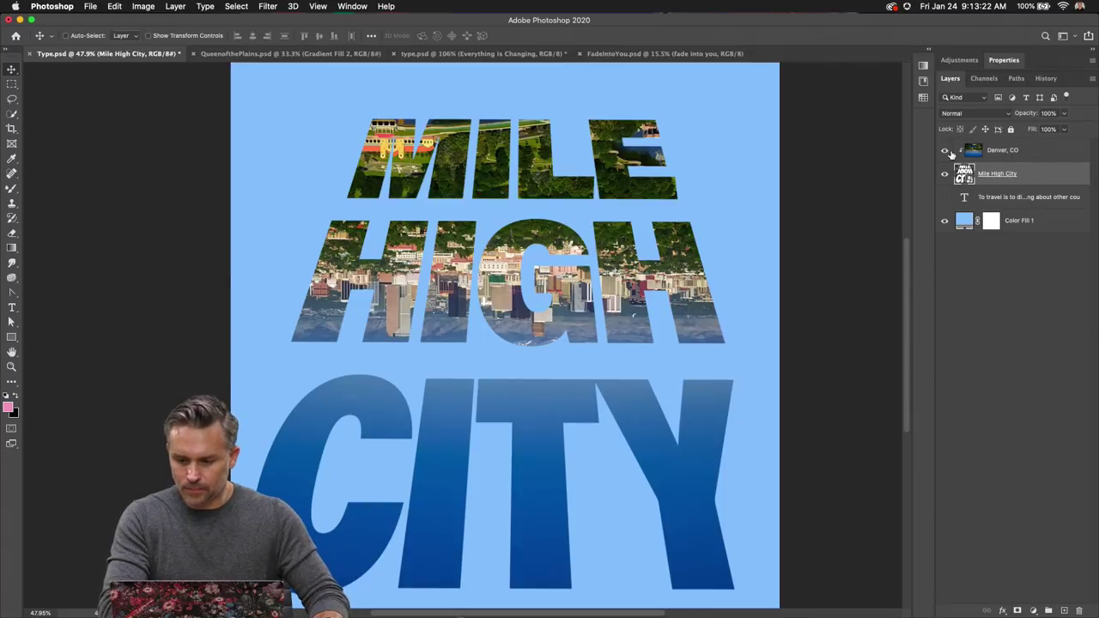
shift+click(1043, 158)
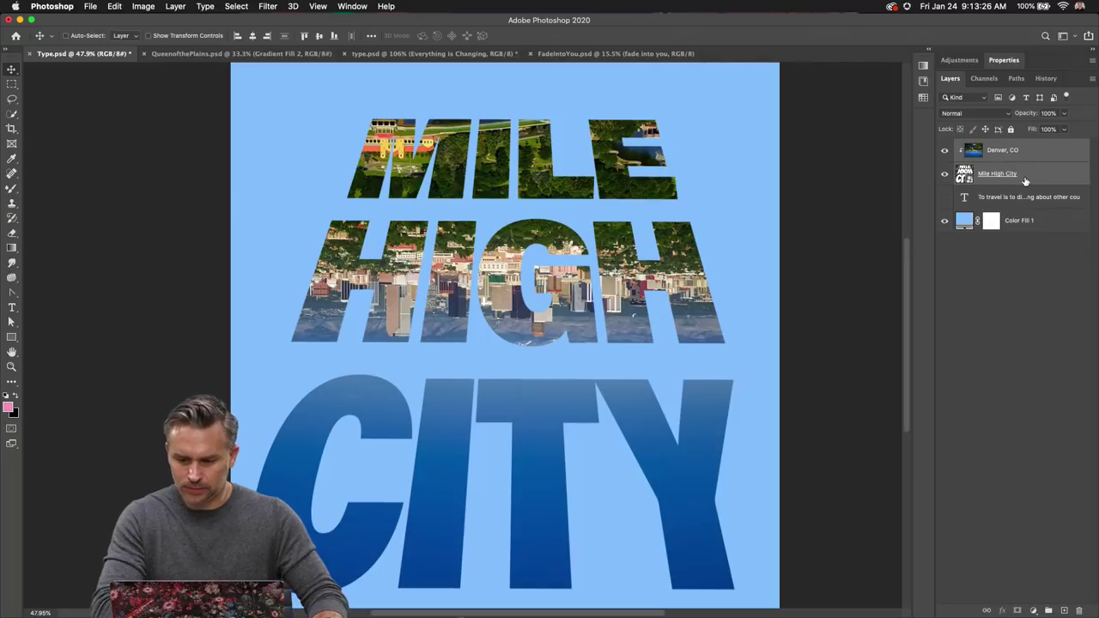
key(super+j)
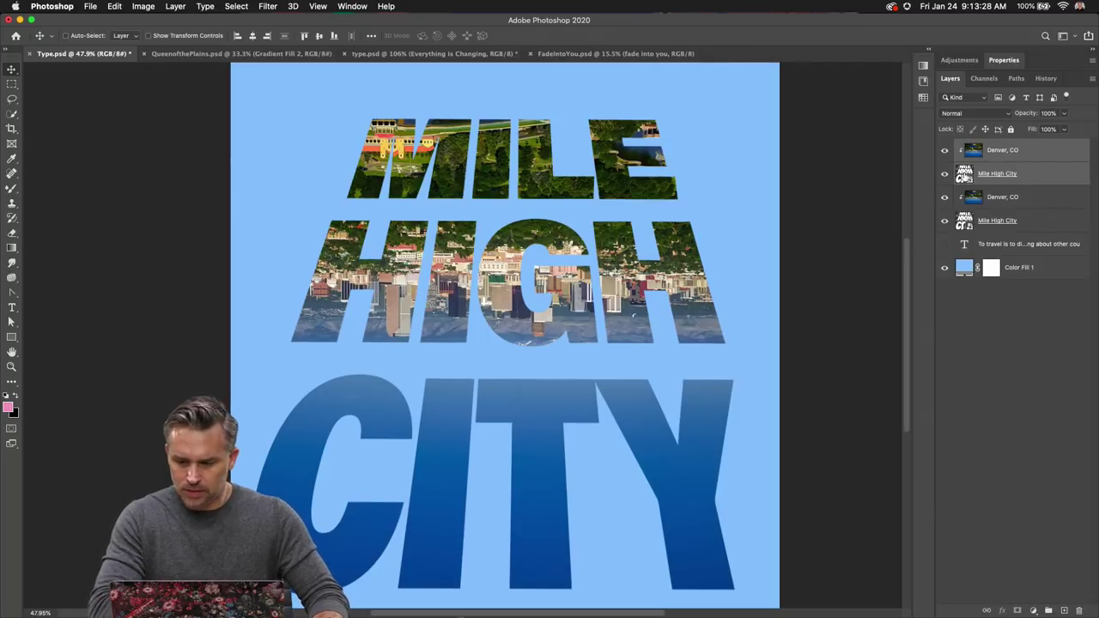
drag(945, 200, 944, 222)
click(1003, 178)
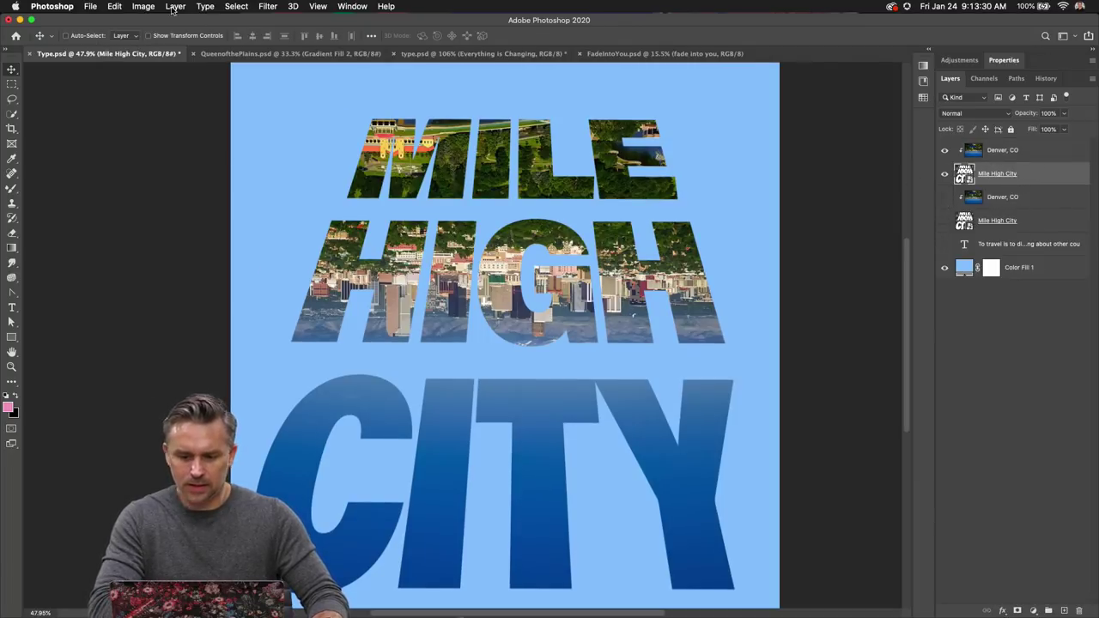
- Tile all four open documents in a grid
click(94, 6)
click(114, 6)
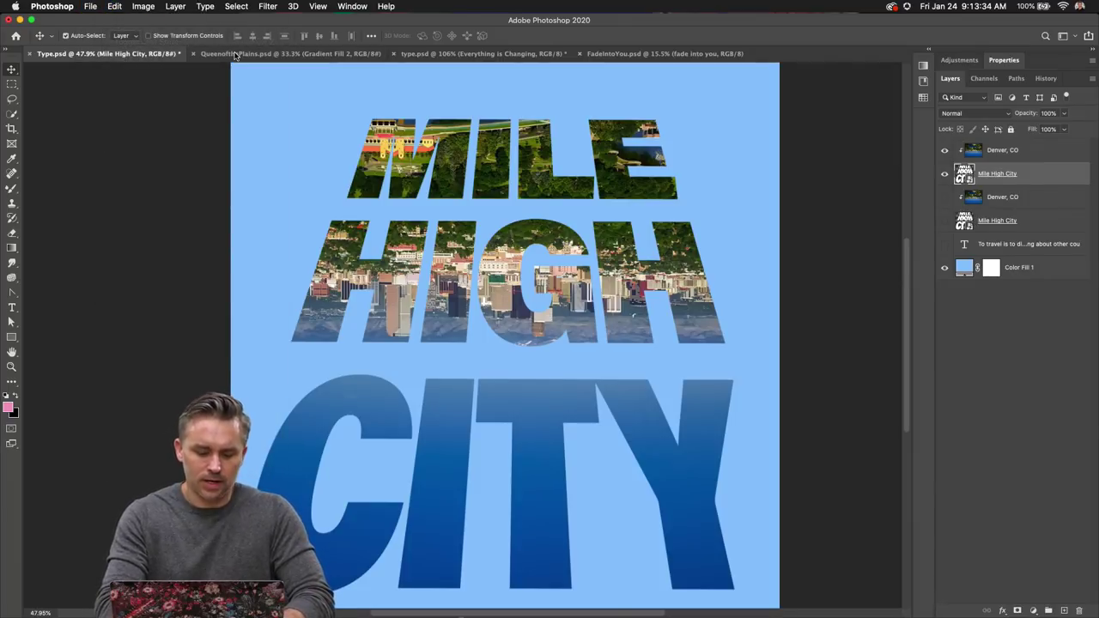
key(super+alt+t)
- Bring QueenofthePlains back into single-tab view at 50% zoom
click(516, 425)
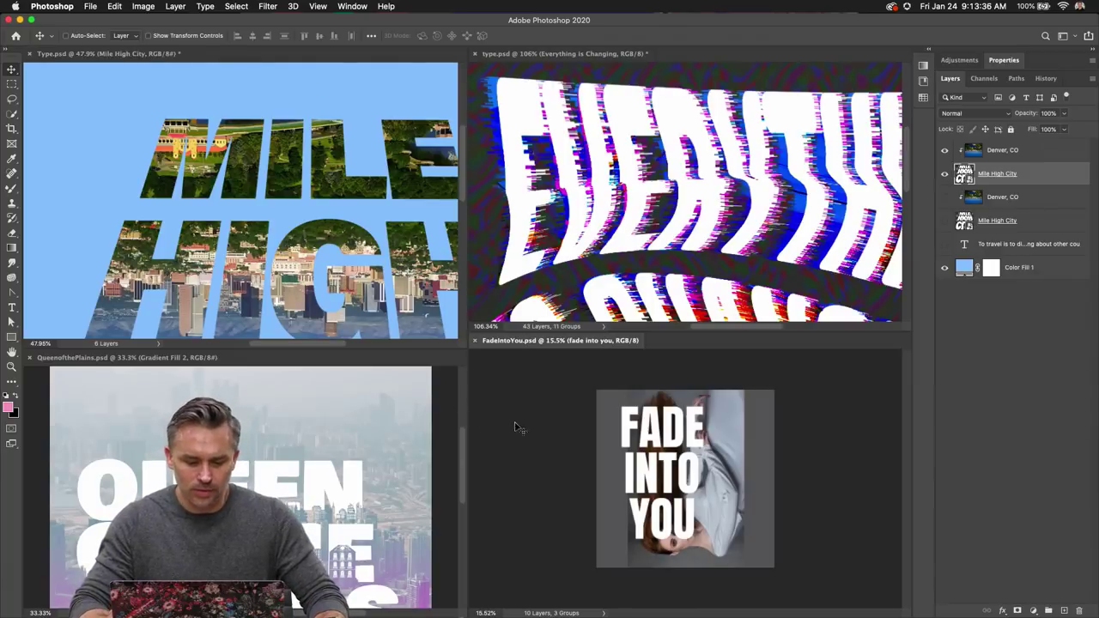
click(257, 412)
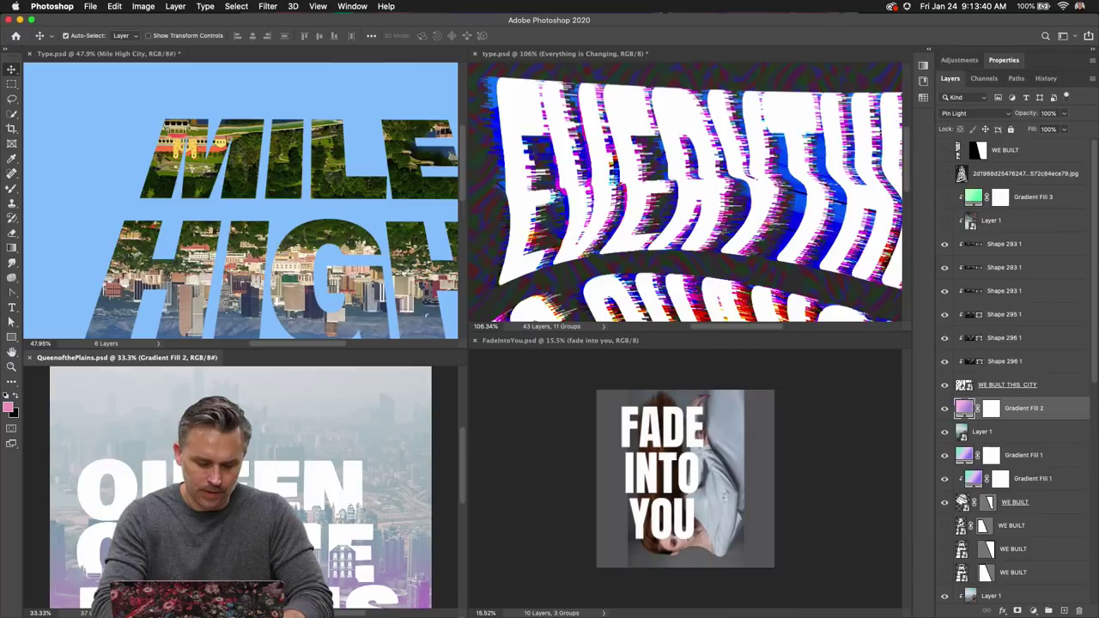
key(super+alt+c)
key(super+equal)
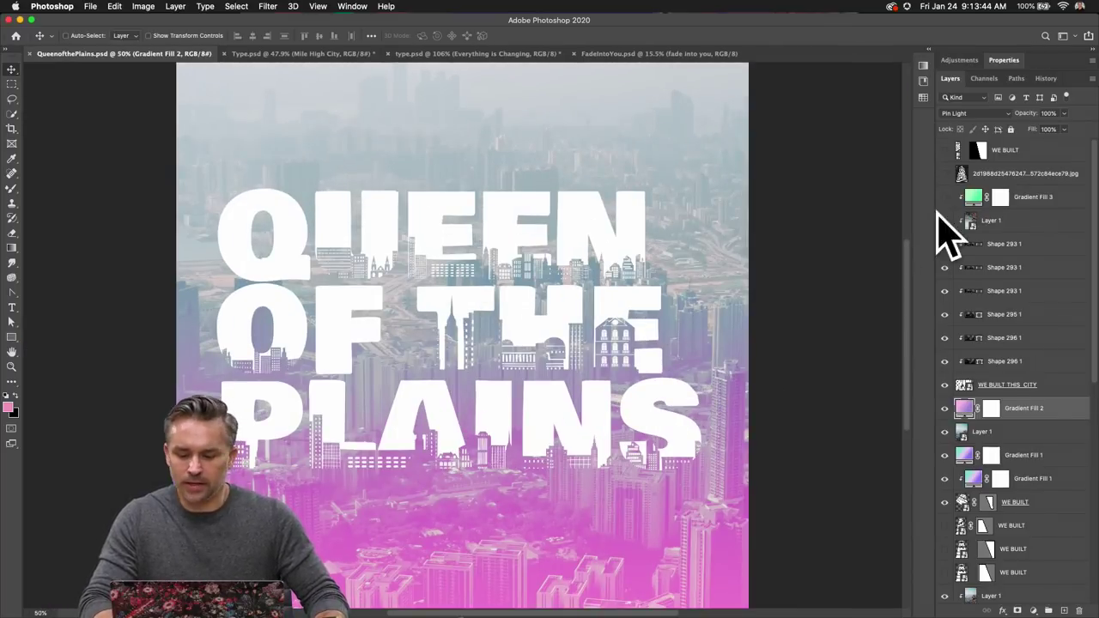
- Hide the Shape 293–296 skyline shape layers in QueenofthePlains
click(987, 432)
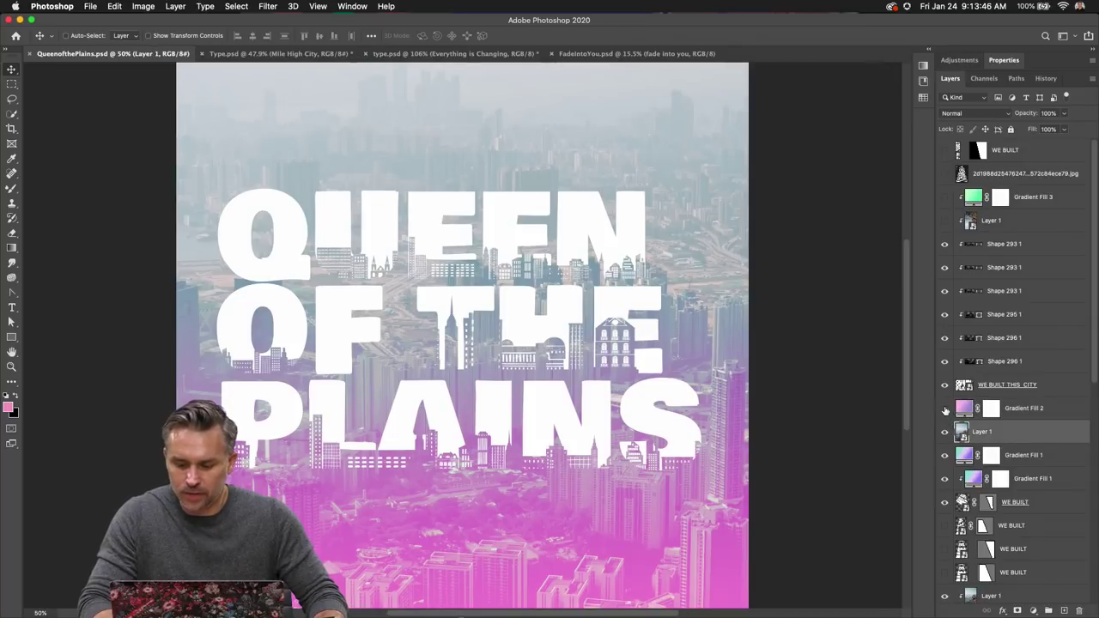
click(945, 411)
click(945, 410)
click(1001, 386)
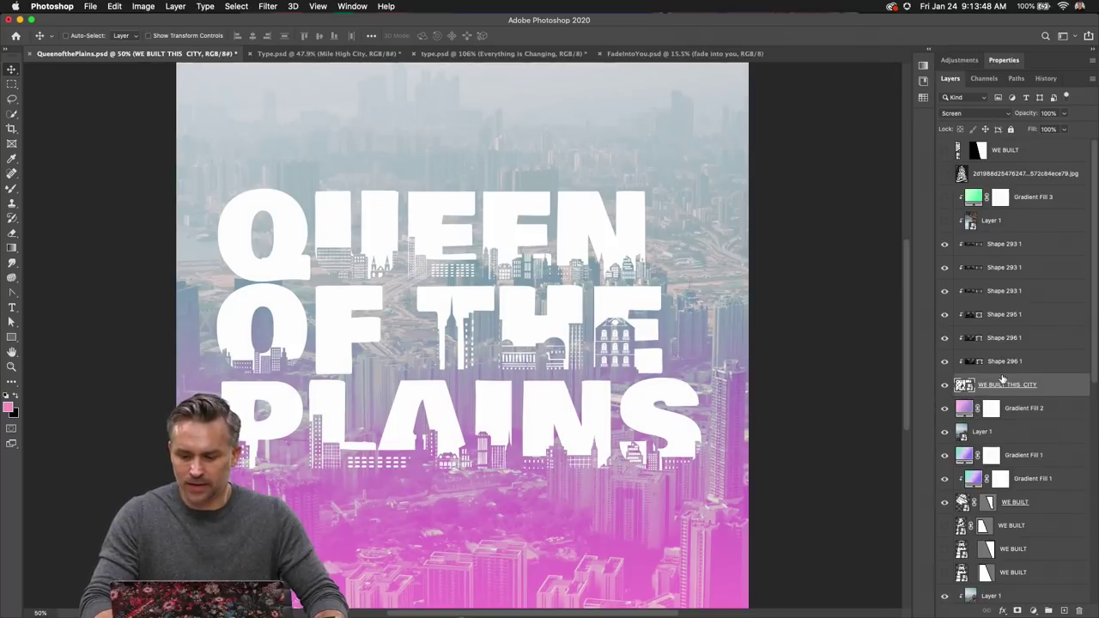
click(995, 249)
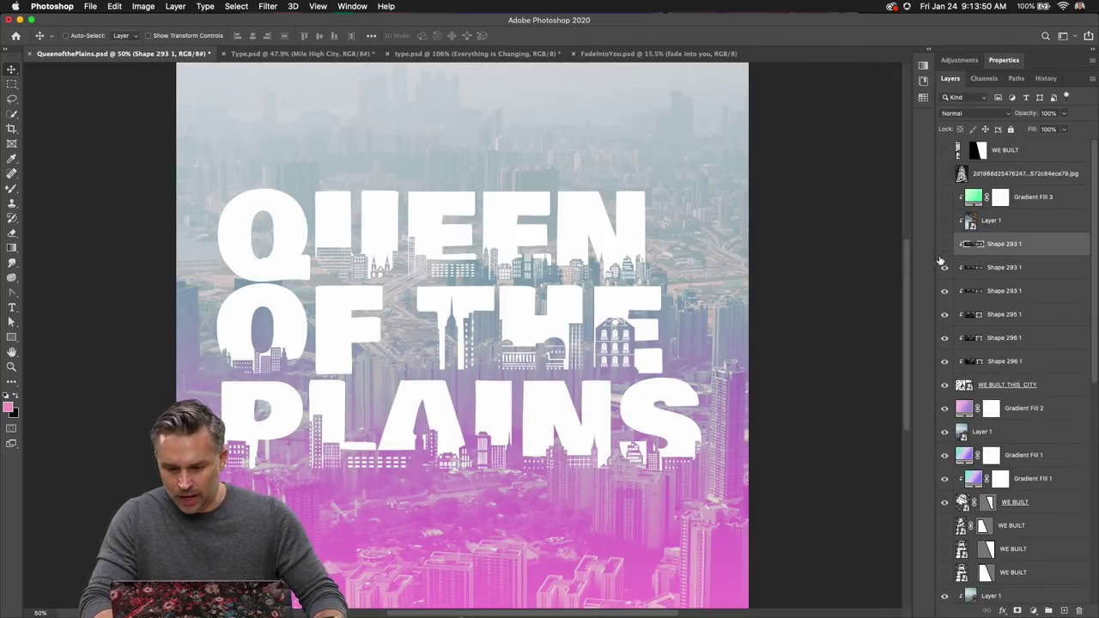
drag(941, 260, 942, 369)
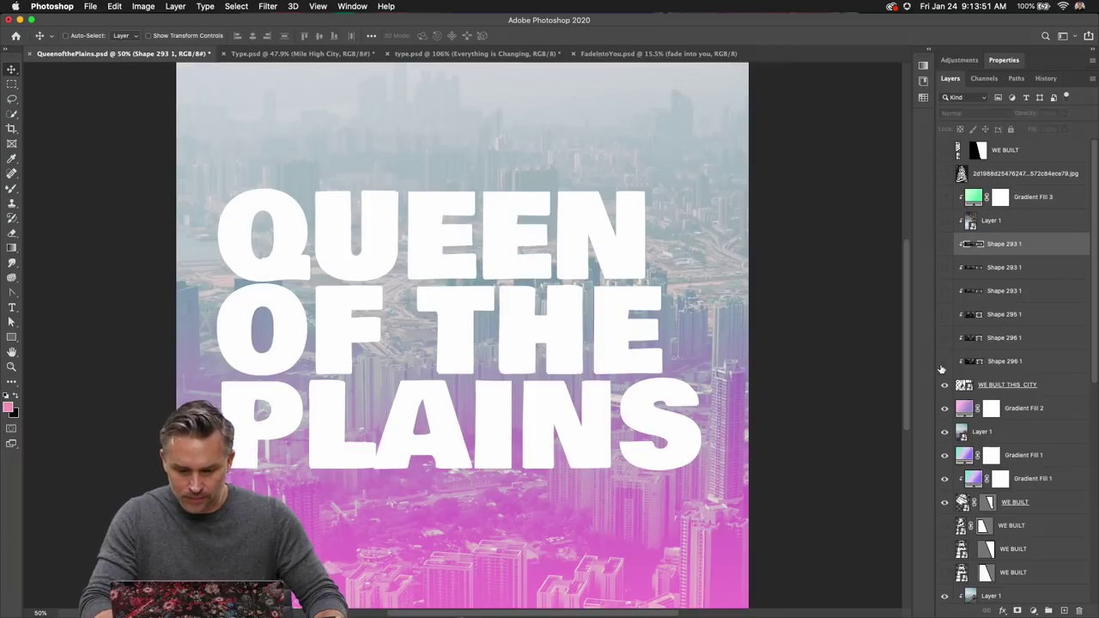
- Restore the Shape 296 1 skyline and shift it to the right
click(1001, 386)
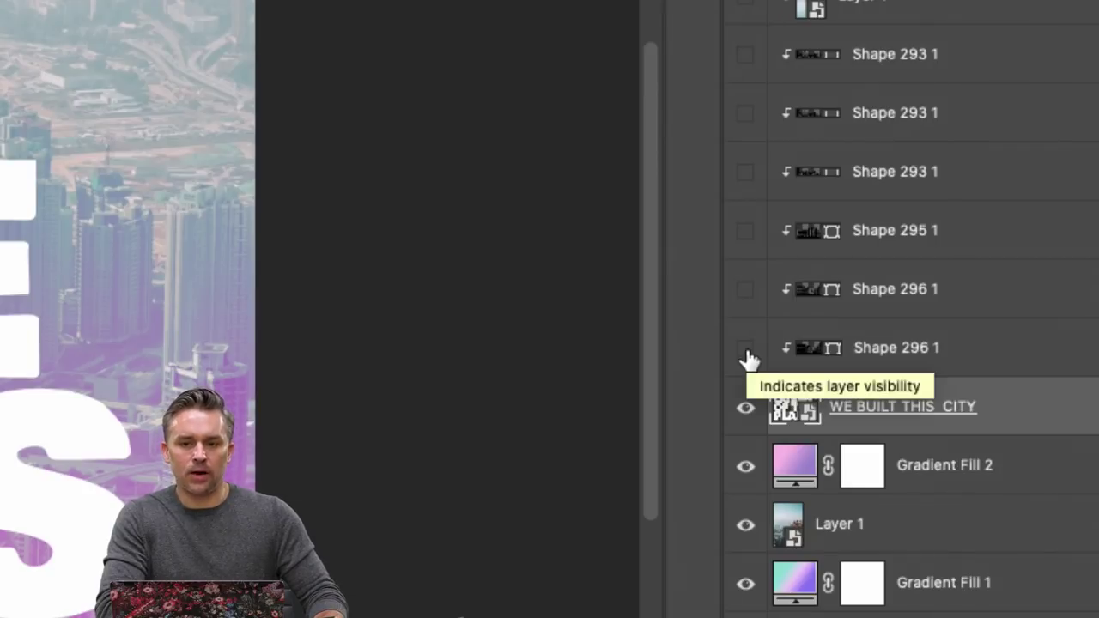
click(745, 352)
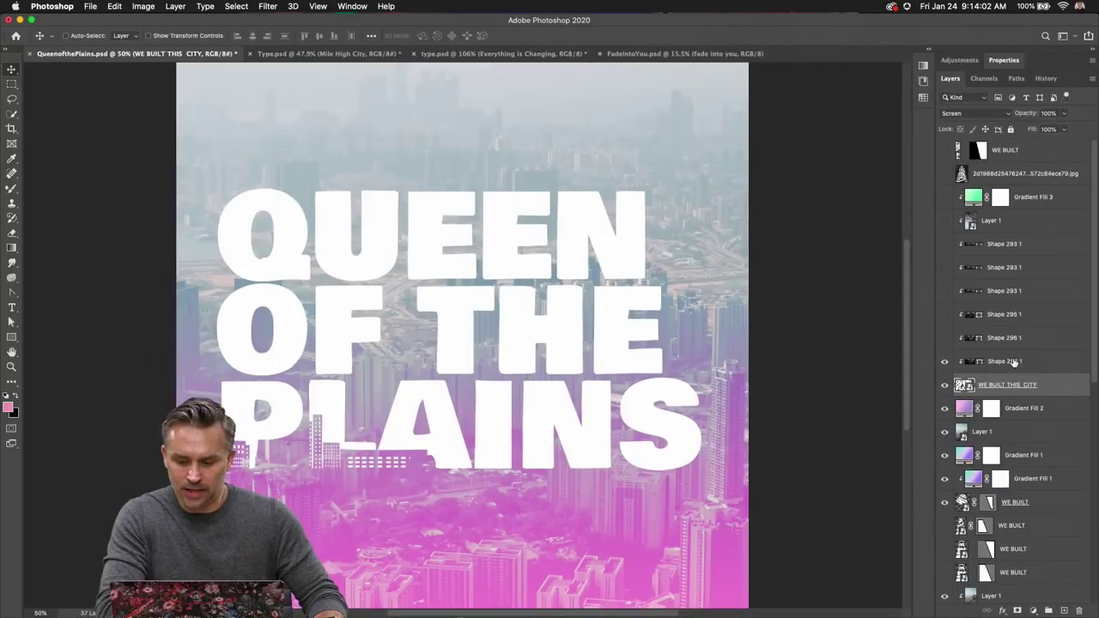
click(1014, 363)
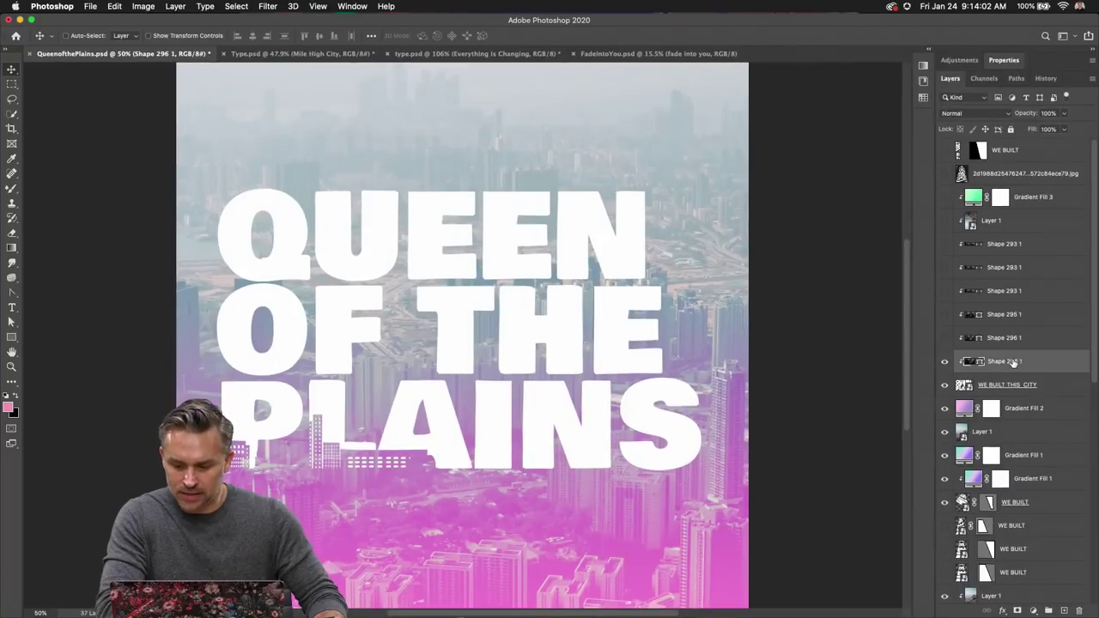
click(1014, 386)
click(1020, 364)
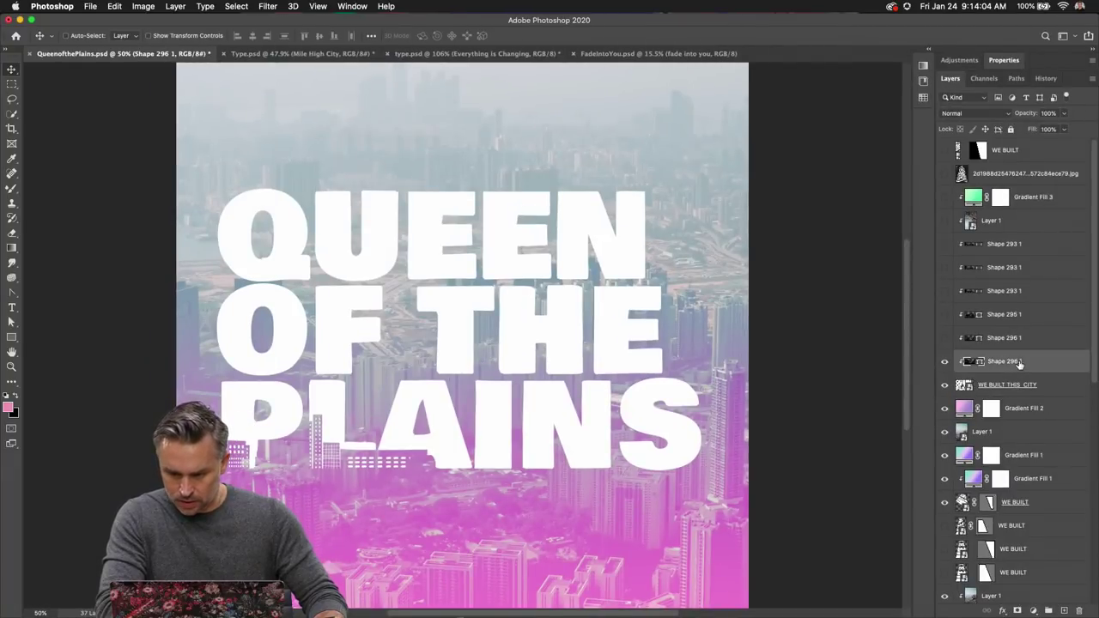
drag(244, 425, 315, 423)
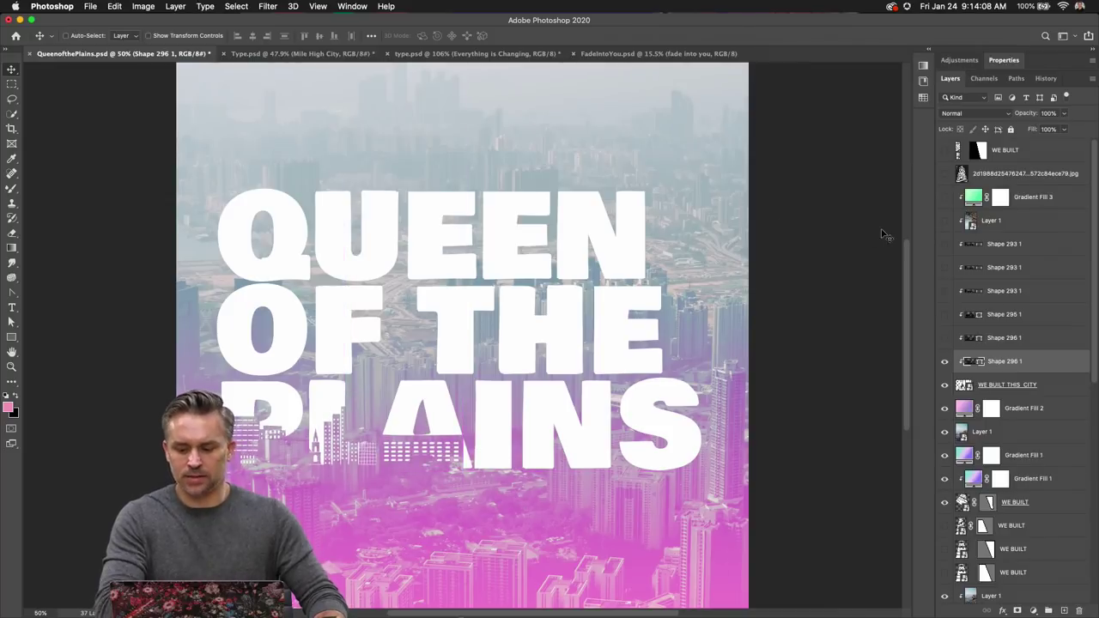
- Hide the Shape 296 1 skyline so PLAINS shows as solid white letters
click(945, 361)
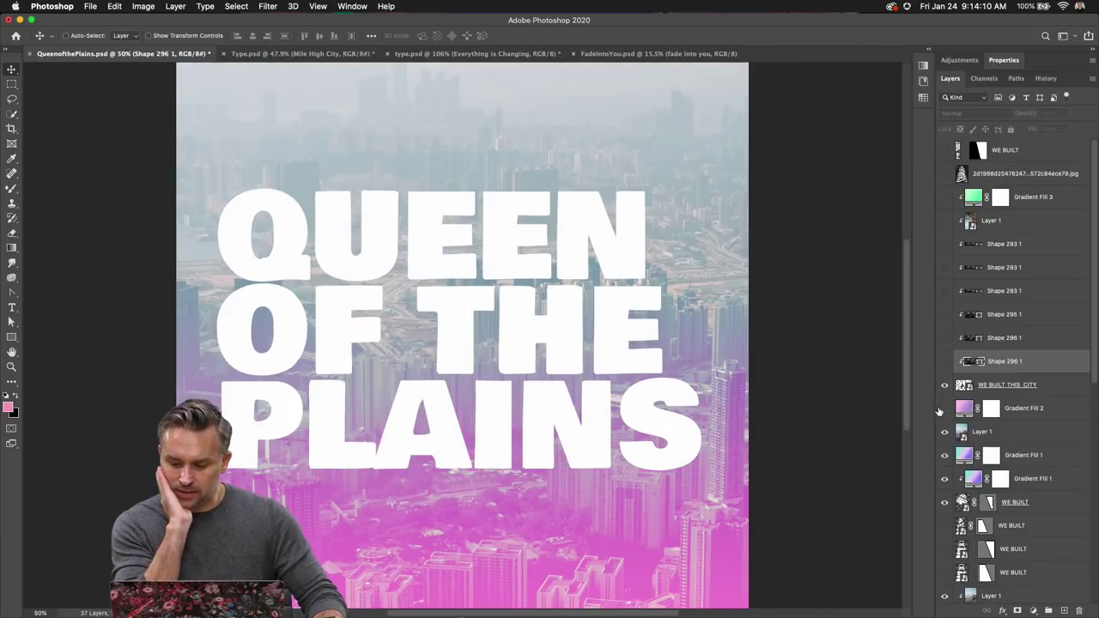
click(945, 408)
click(945, 408)
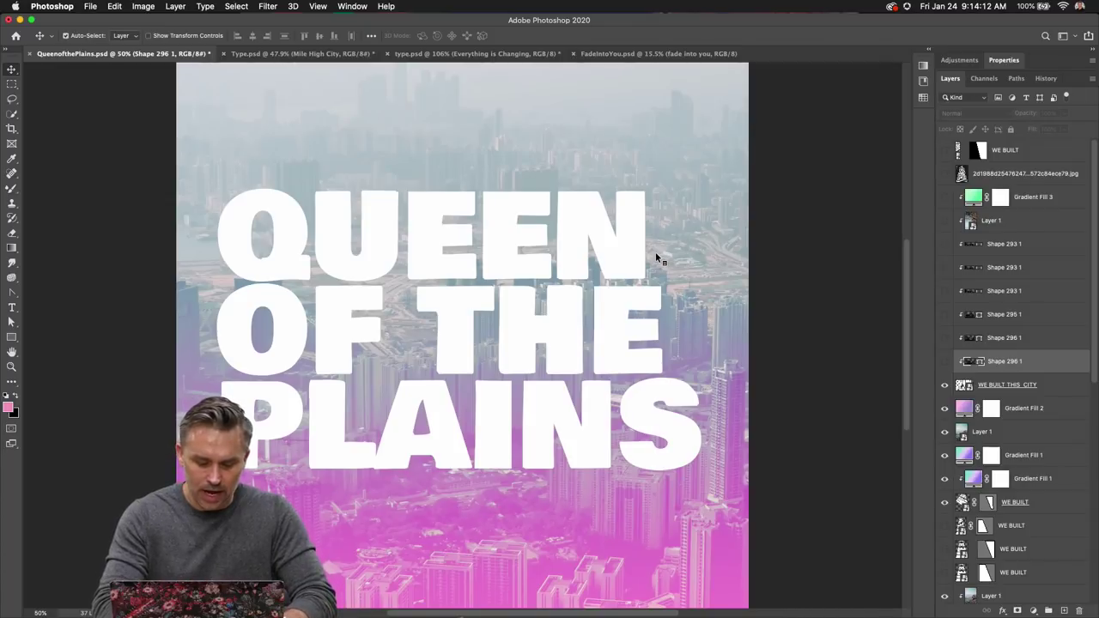
- Tile the four open documents side by side again
key(ctrl+alt+t)
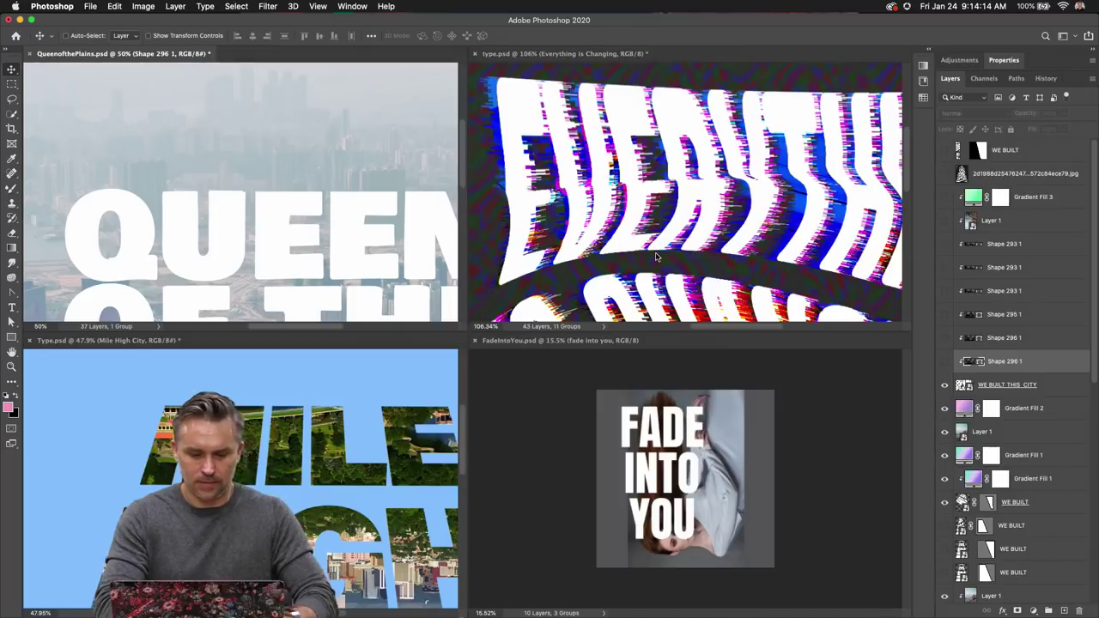
click(258, 395)
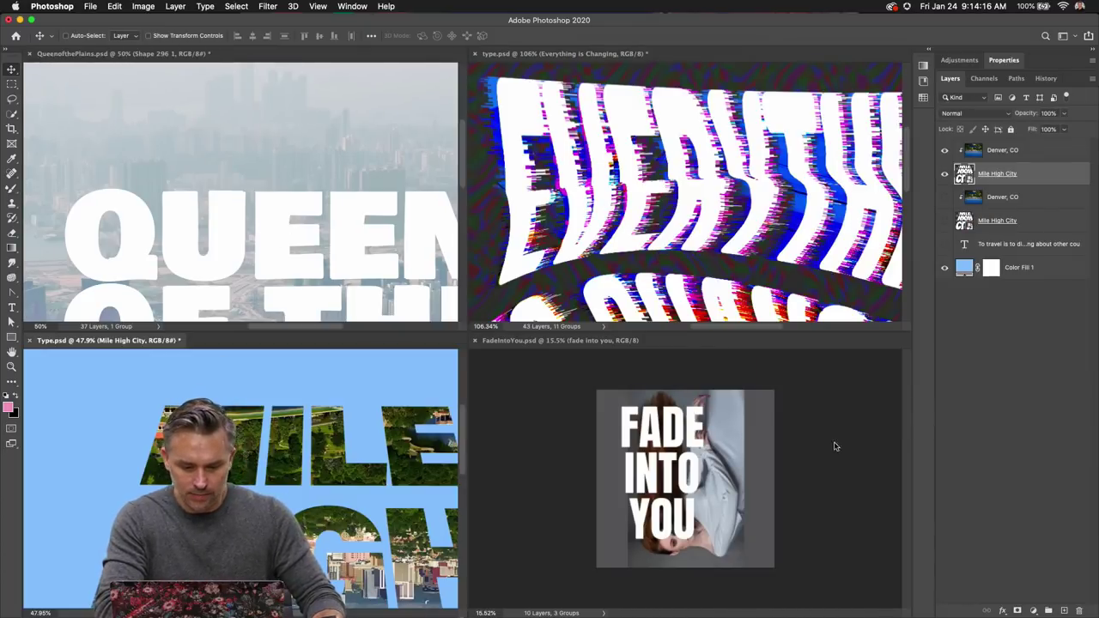
click(250, 188)
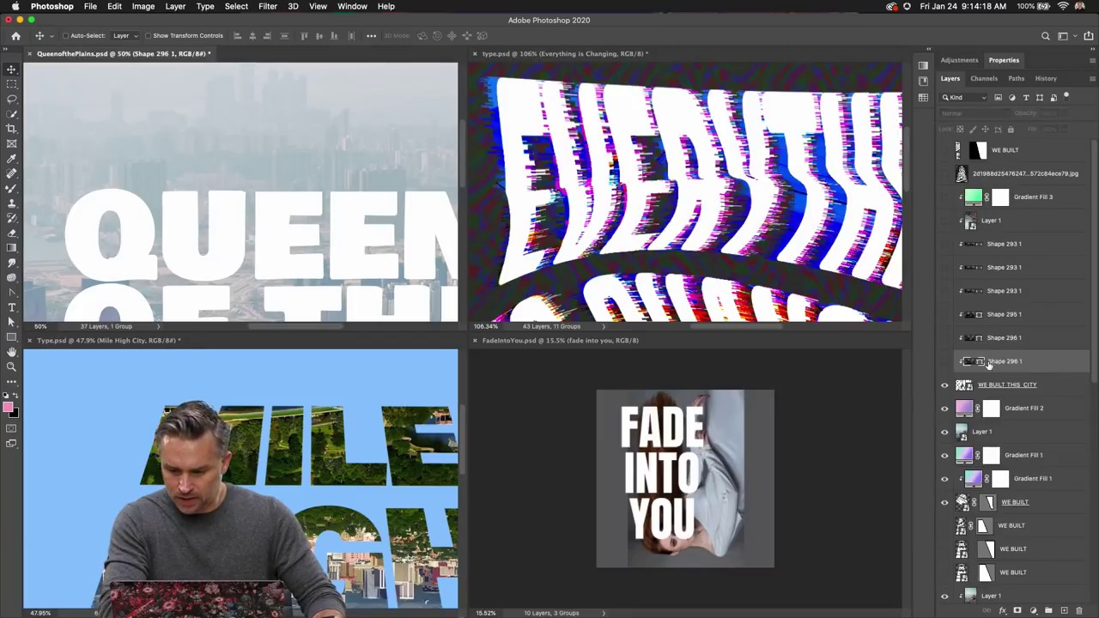
- Copy the WE BUILT THIS CITY, Gradient Fill 2 and Layer 1 layers into Type.psd above Denver, CO, filling the canvas
click(1001, 388)
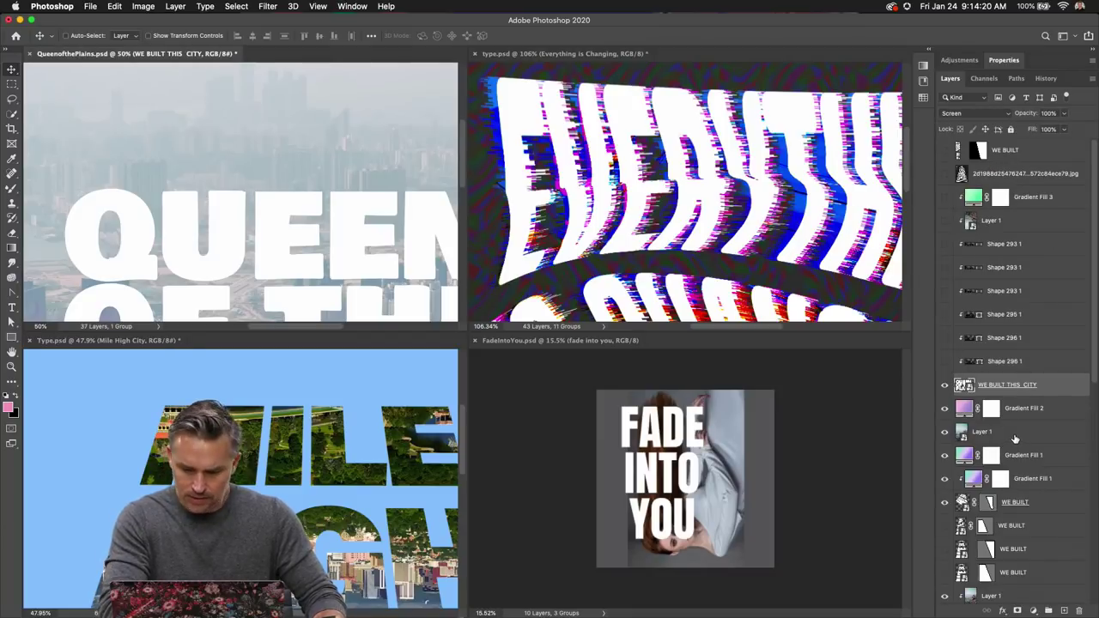
shift+click(1017, 440)
drag(1017, 440, 309, 448)
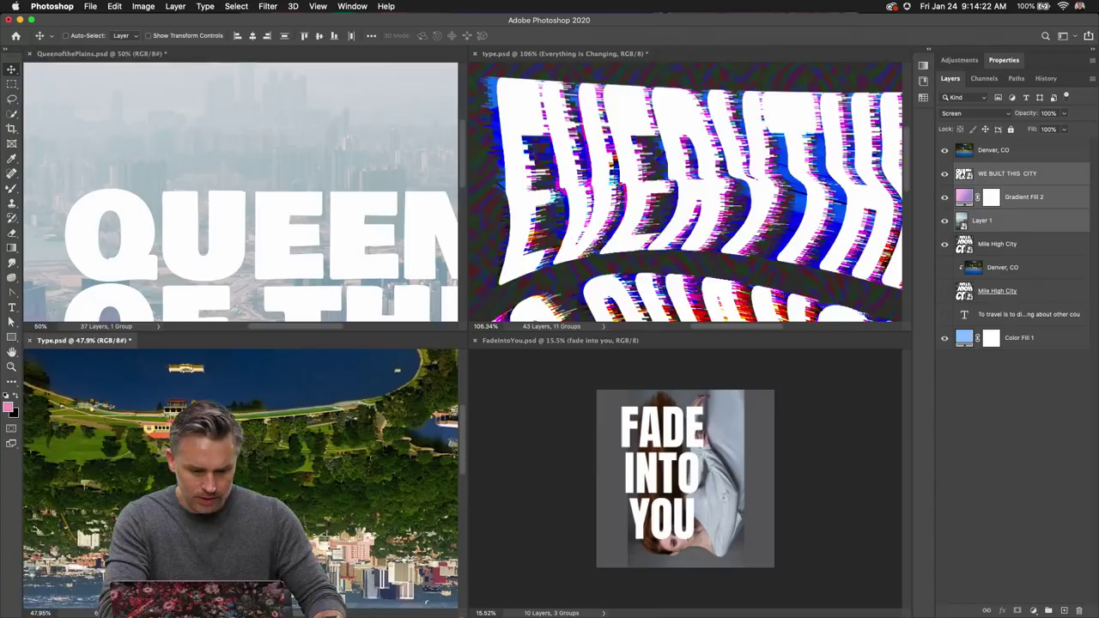
drag(996, 174, 994, 148)
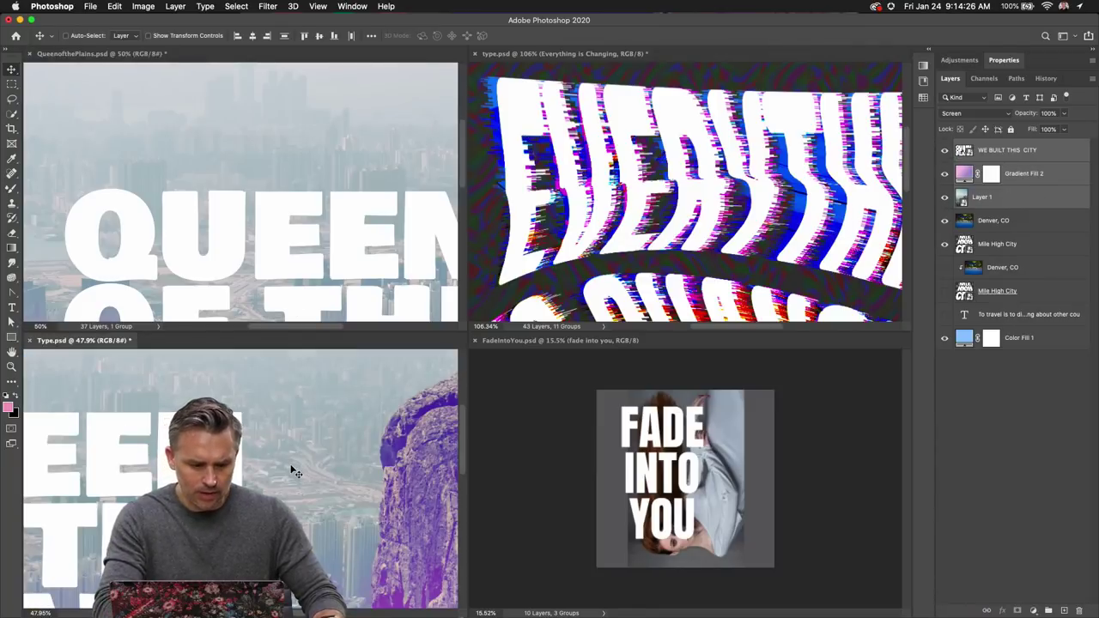
key(super+alt+t)
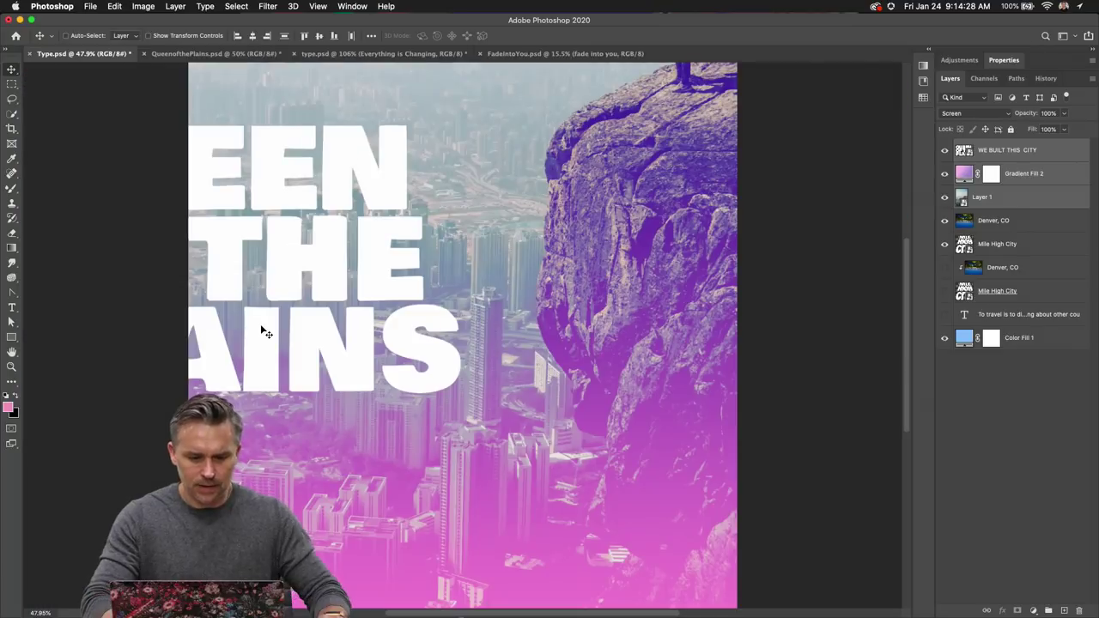
drag(288, 245, 533, 330)
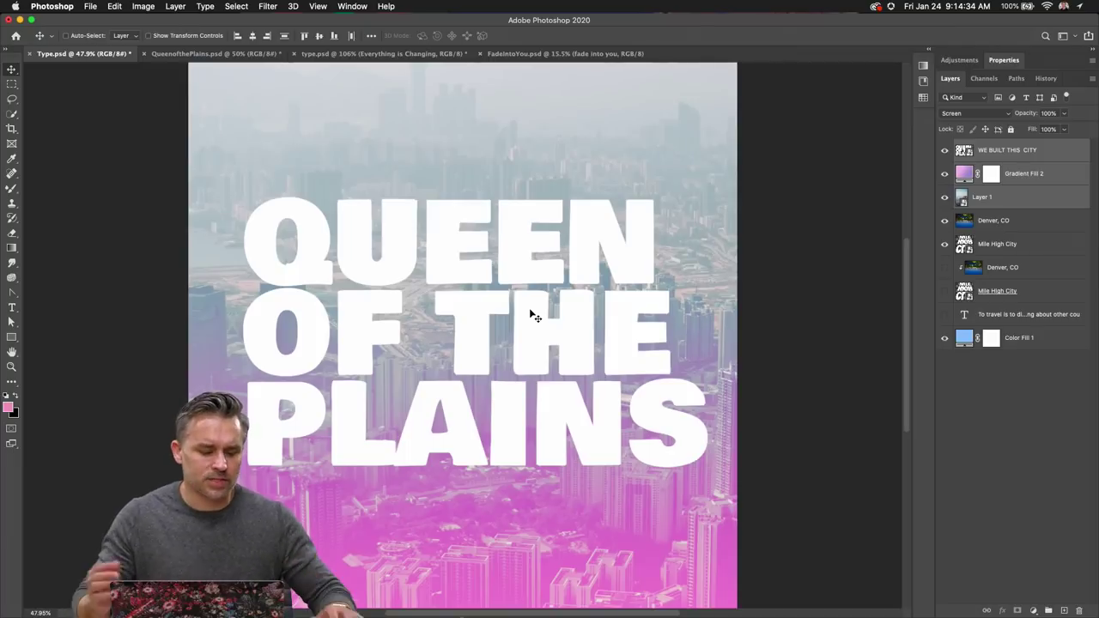
- Duplicate the WE BUILT THIS CITY layer and type EMERALD / CITY on two lines, centred on the poster
click(10, 309)
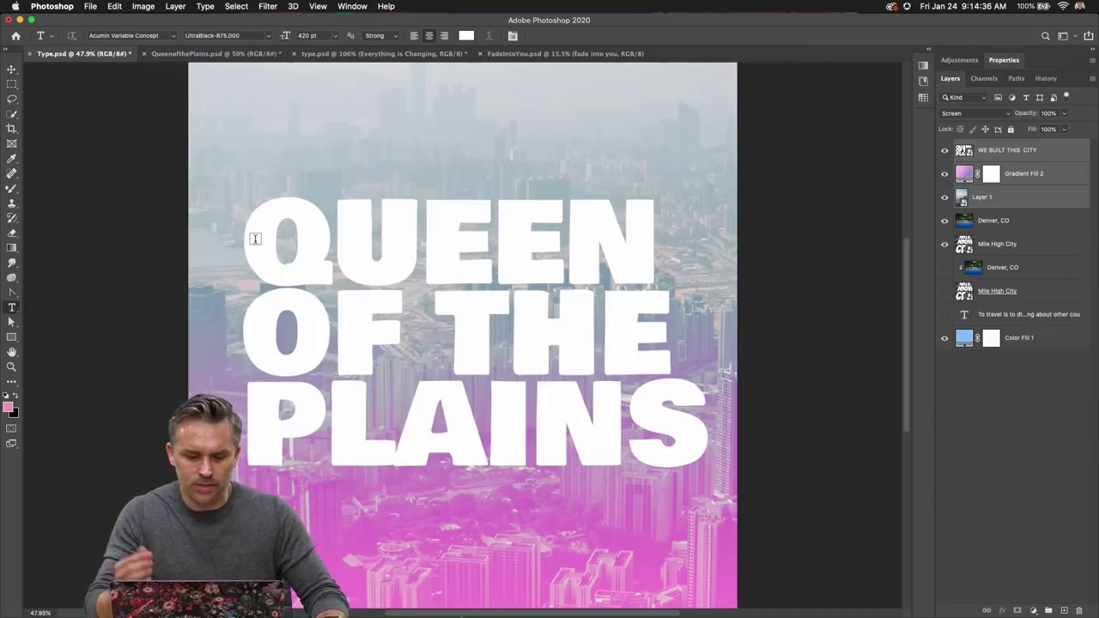
click(1006, 155)
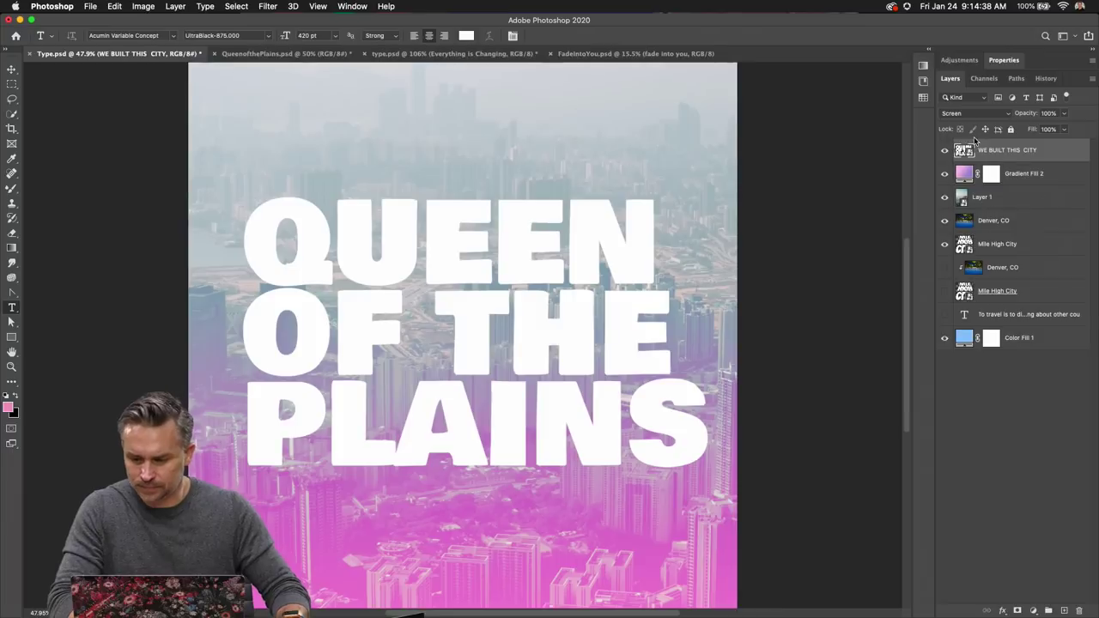
drag(1006, 159, 1080, 610)
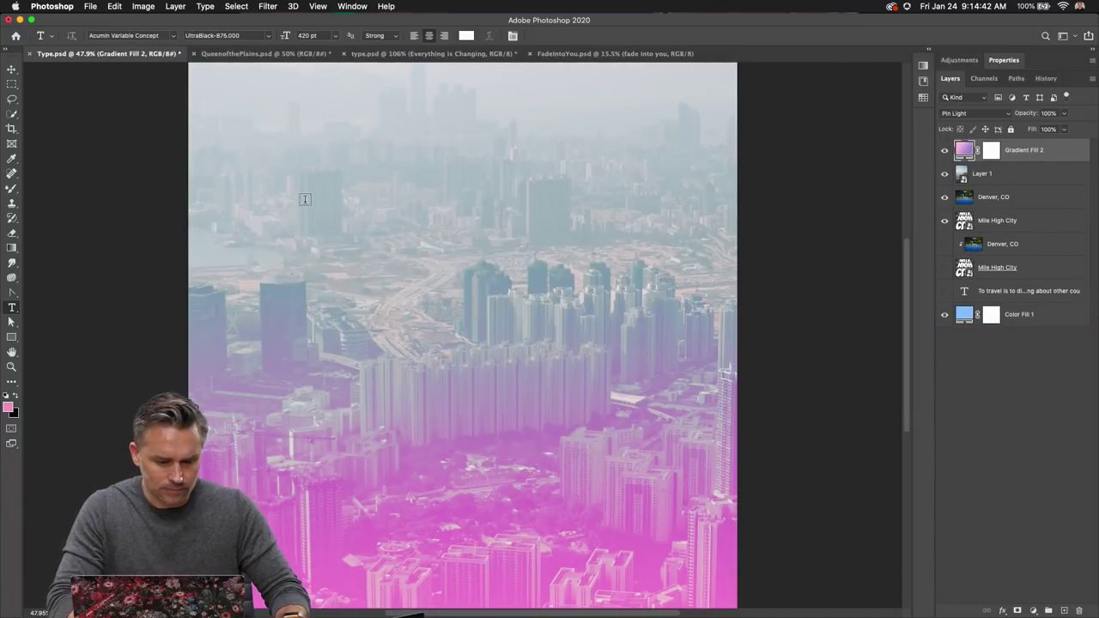
click(303, 254)
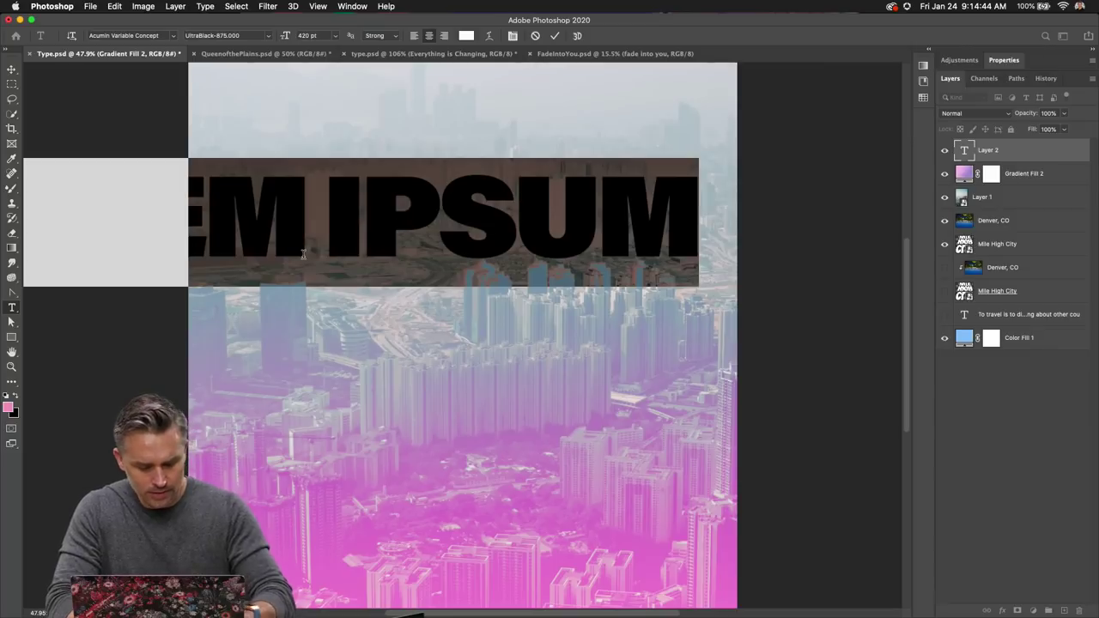
text(R)
key(BackSpace)
text(EM)
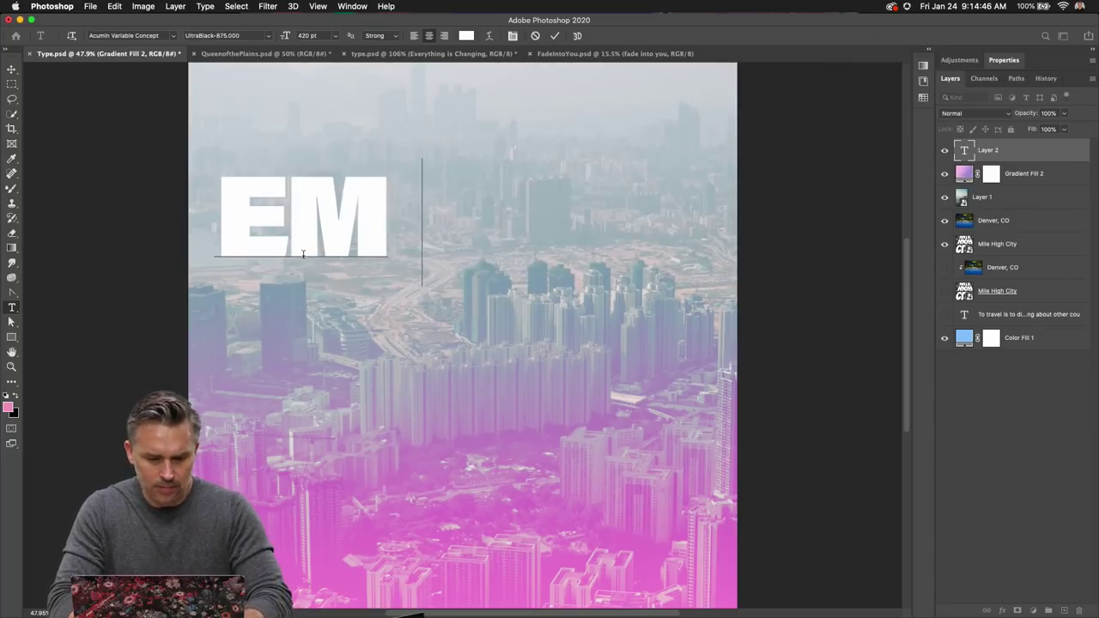
text(ERALD)
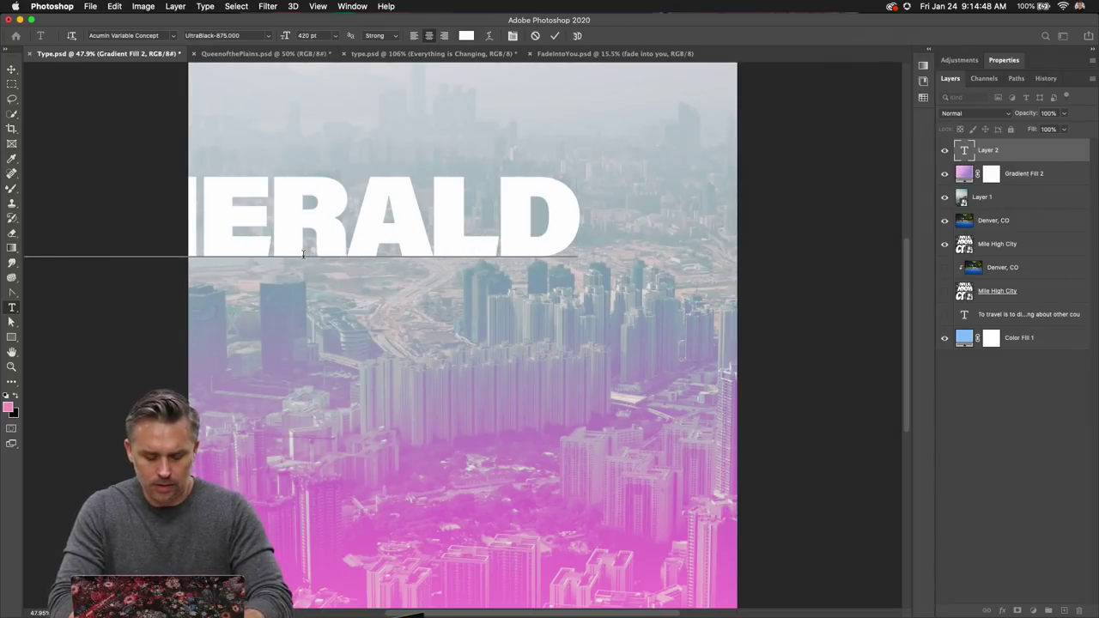
key(Return)
text(CITY)
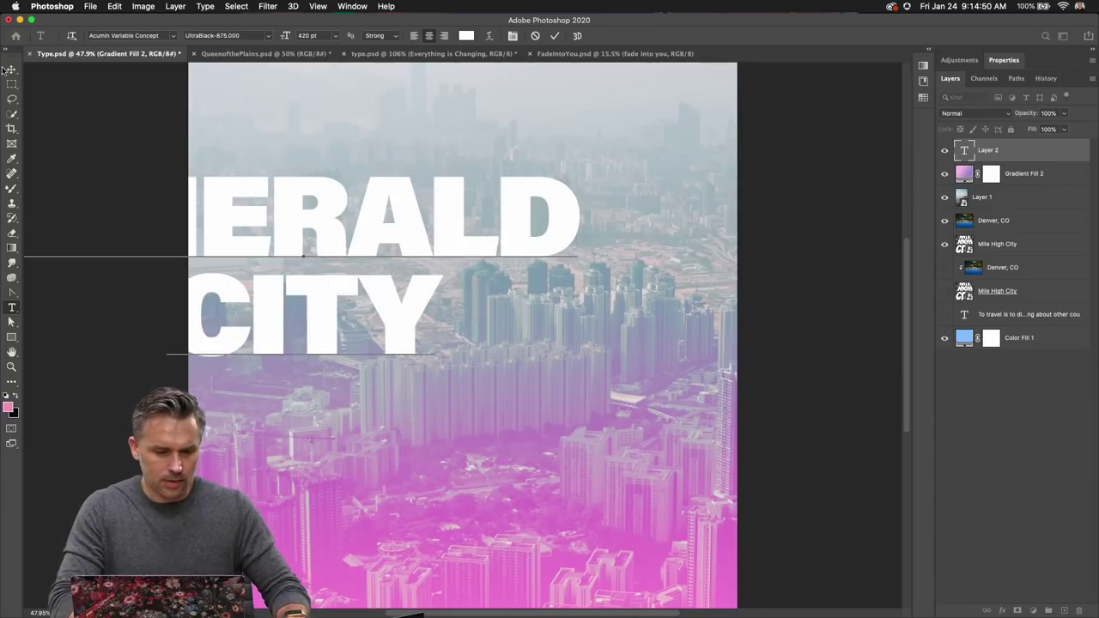
click(8, 69)
drag(293, 238, 452, 306)
- Turn off All Caps and retype capital E and C so the title reads Emerald City
click(12, 307)
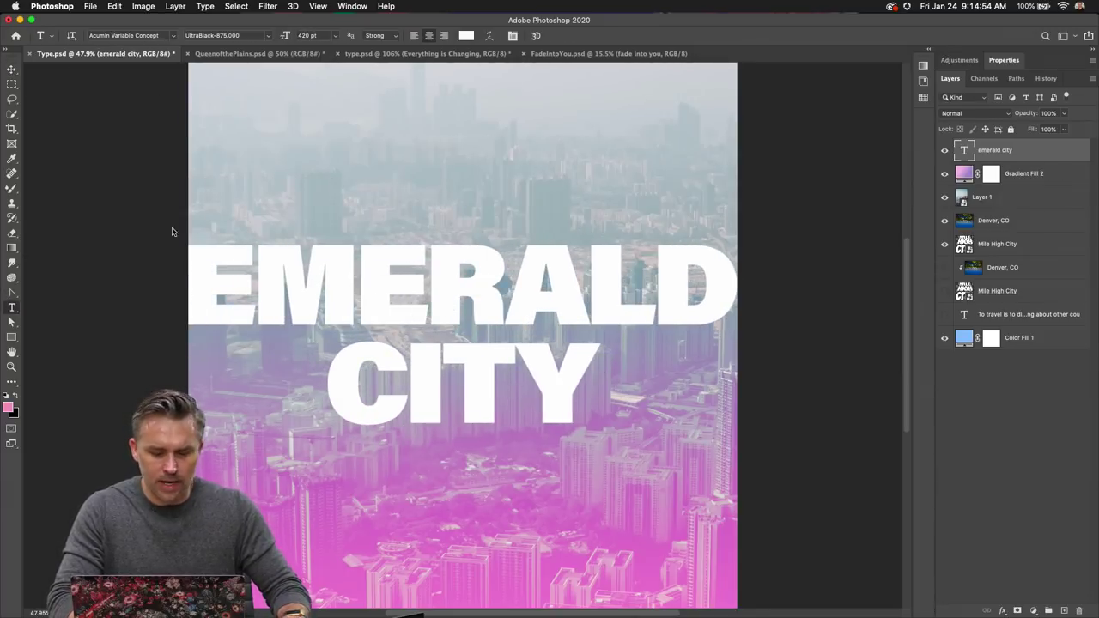
click(1016, 60)
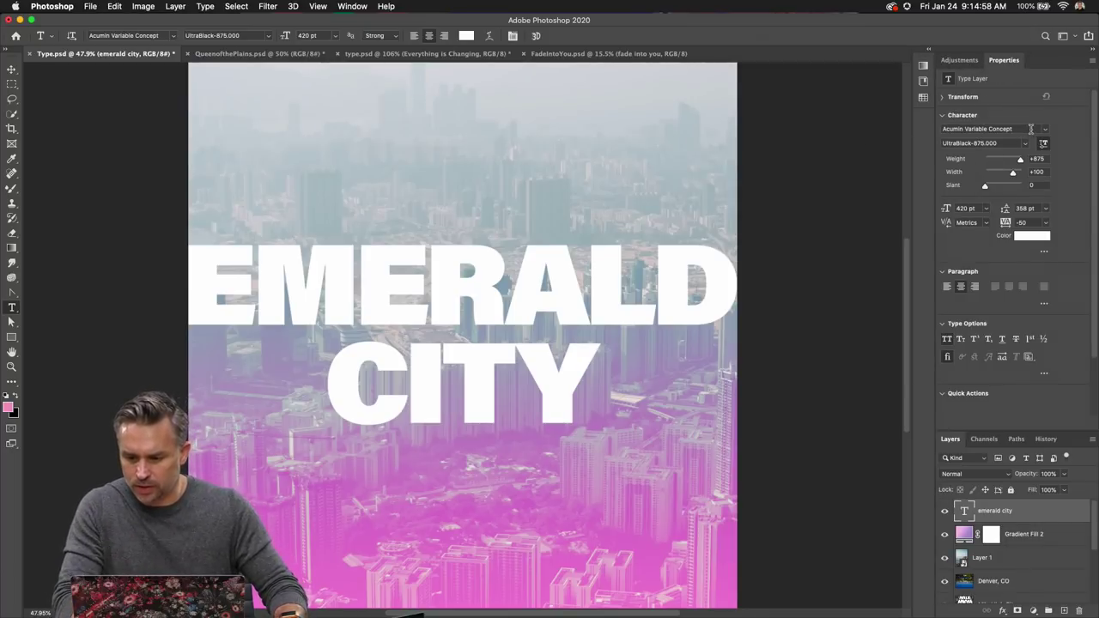
click(945, 340)
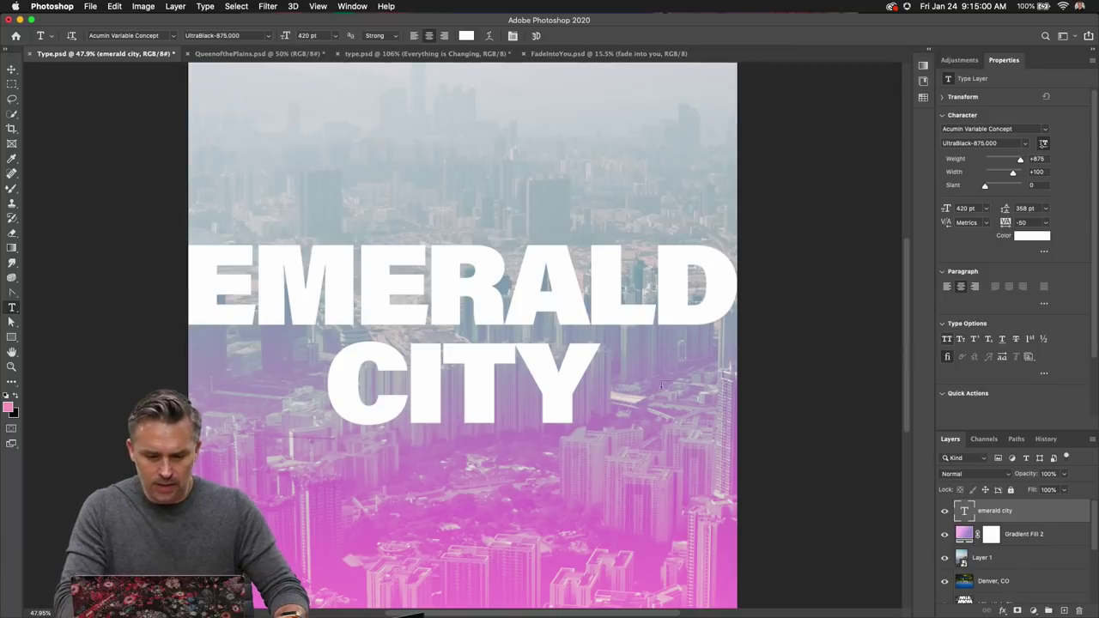
drag(296, 281, 195, 278)
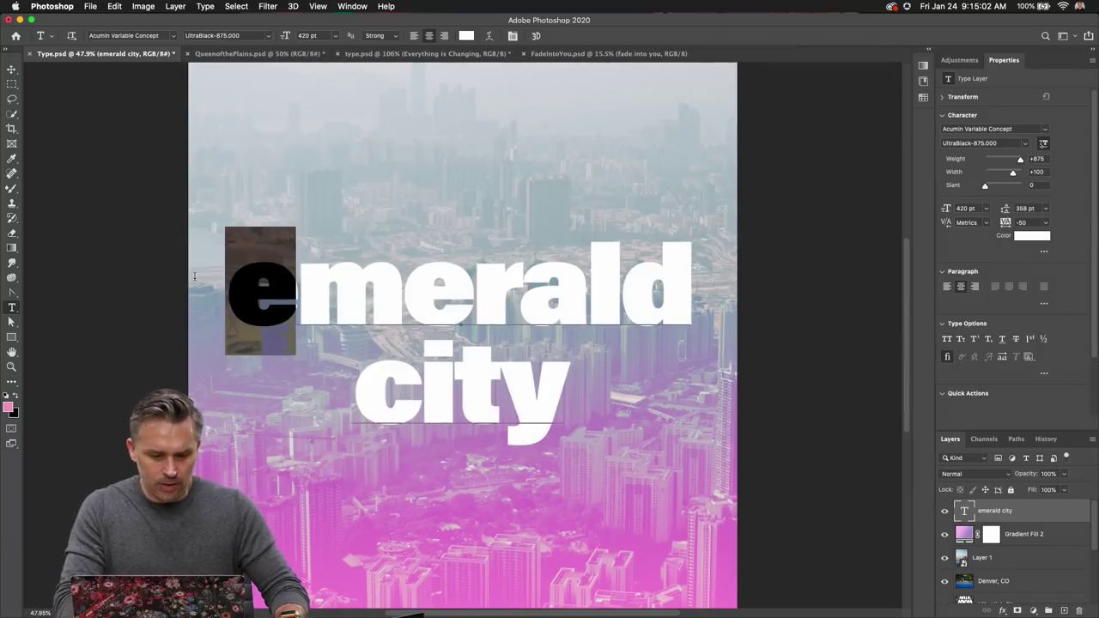
text(E)
drag(421, 391, 360, 389)
text(C)
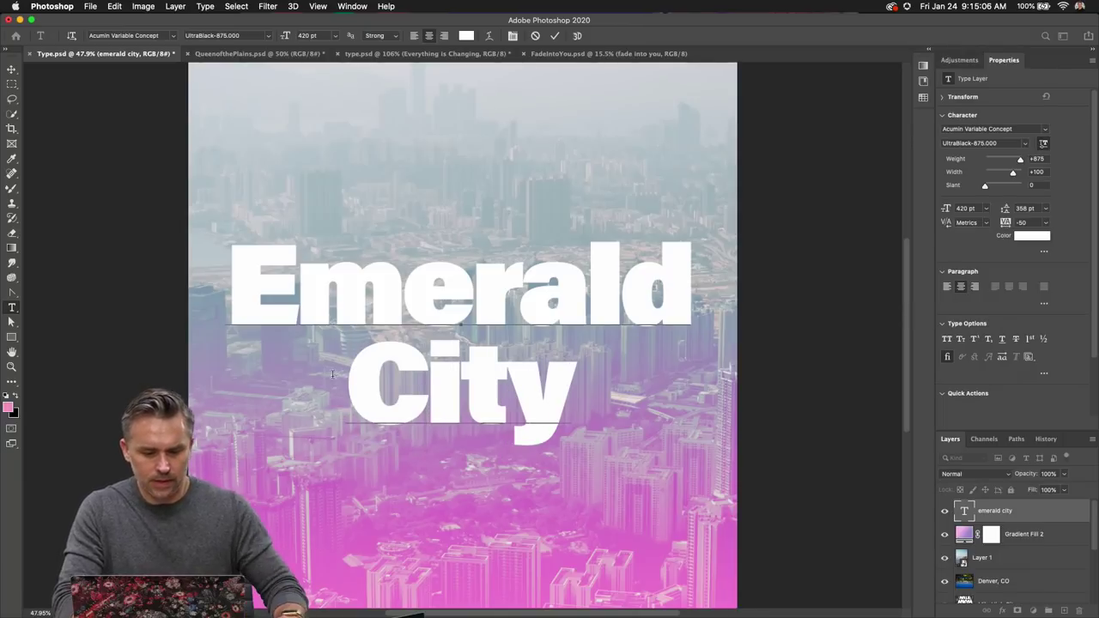
click(12, 69)
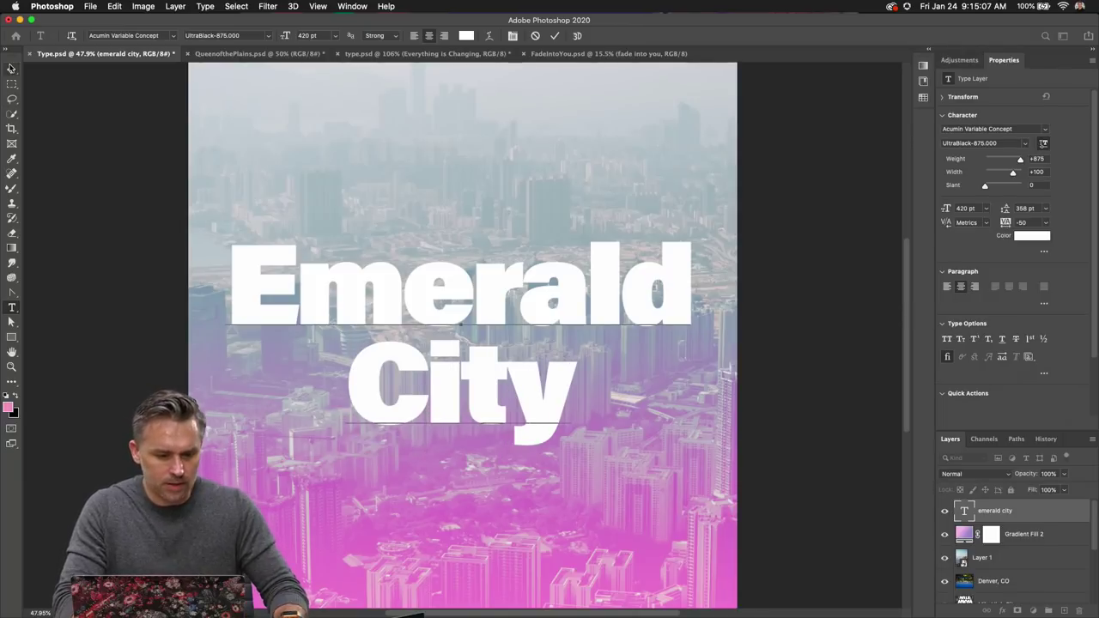
- Apply a green-to-yellow gradient preset to Gradient Fill 2, then reselect the Emerald City type layer
click(928, 53)
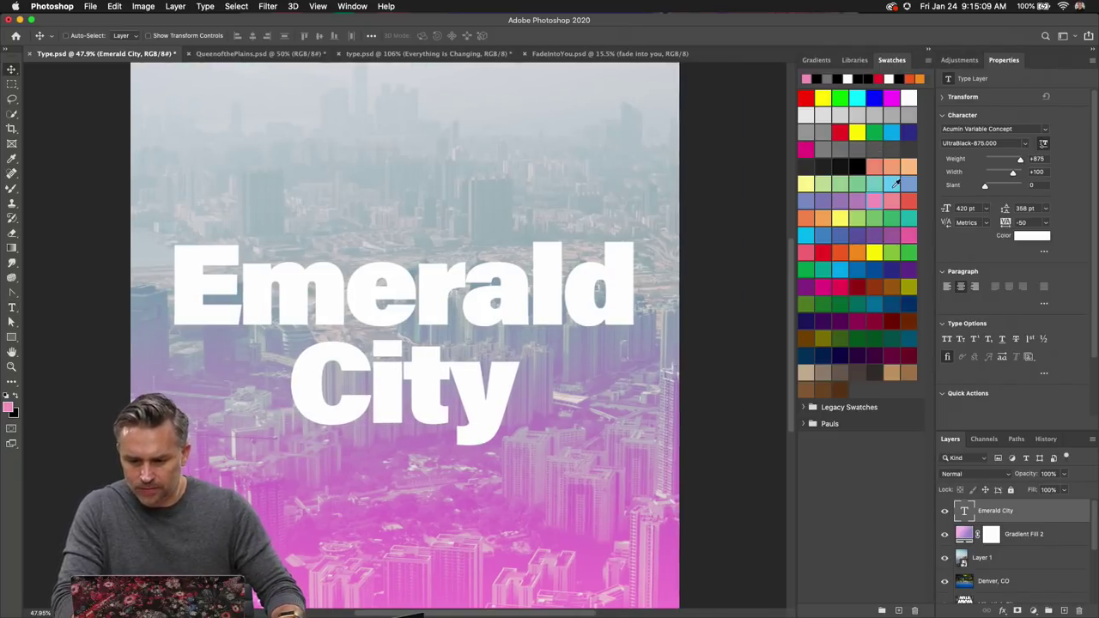
click(1019, 541)
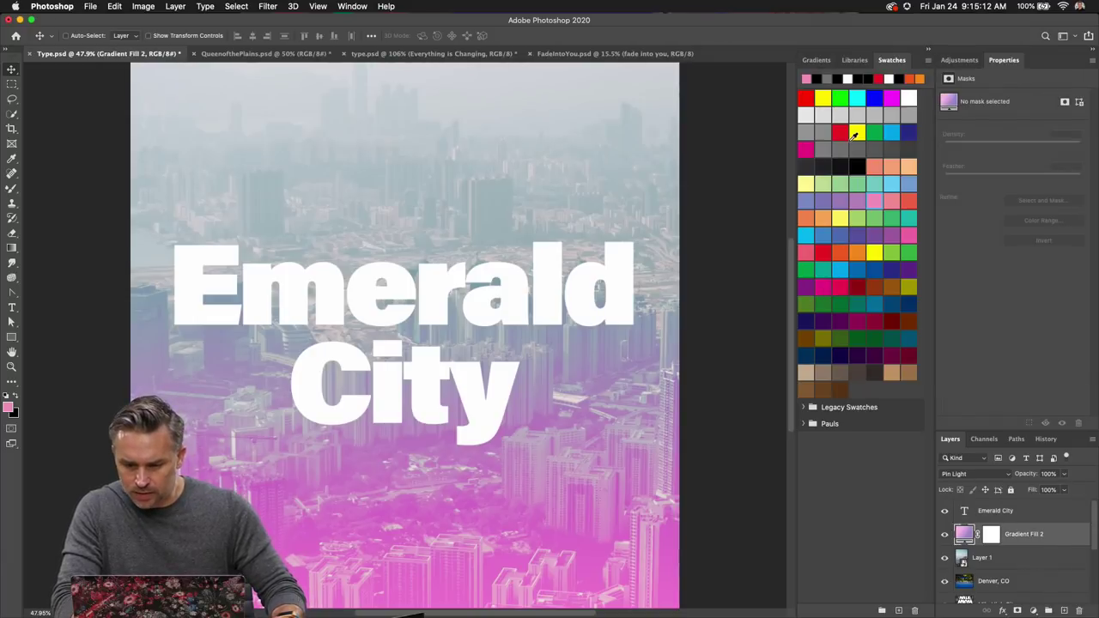
click(829, 61)
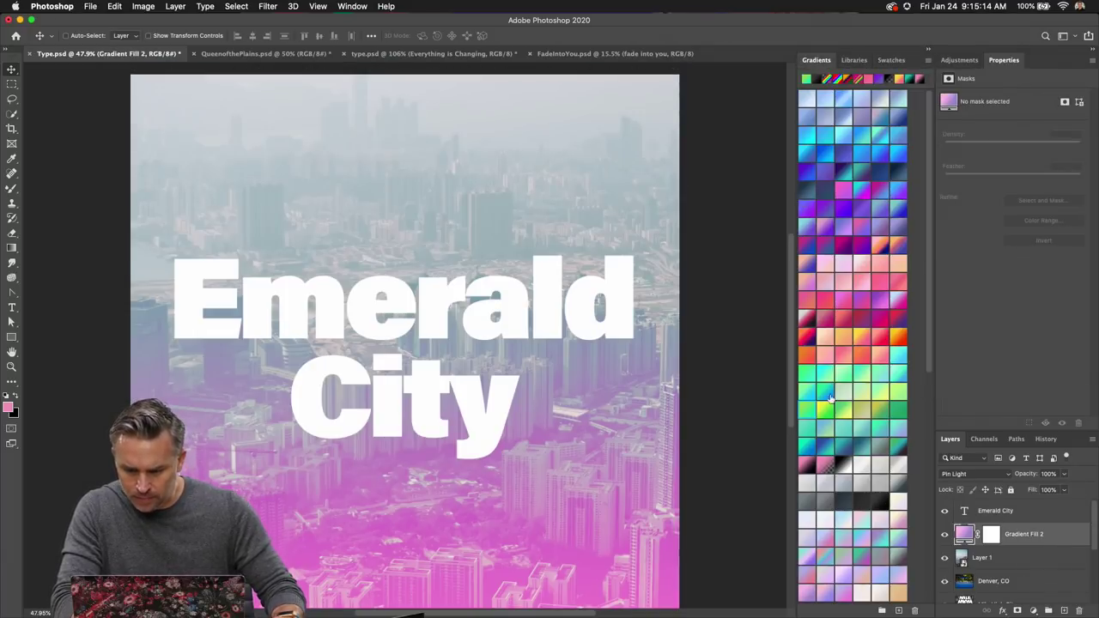
click(829, 411)
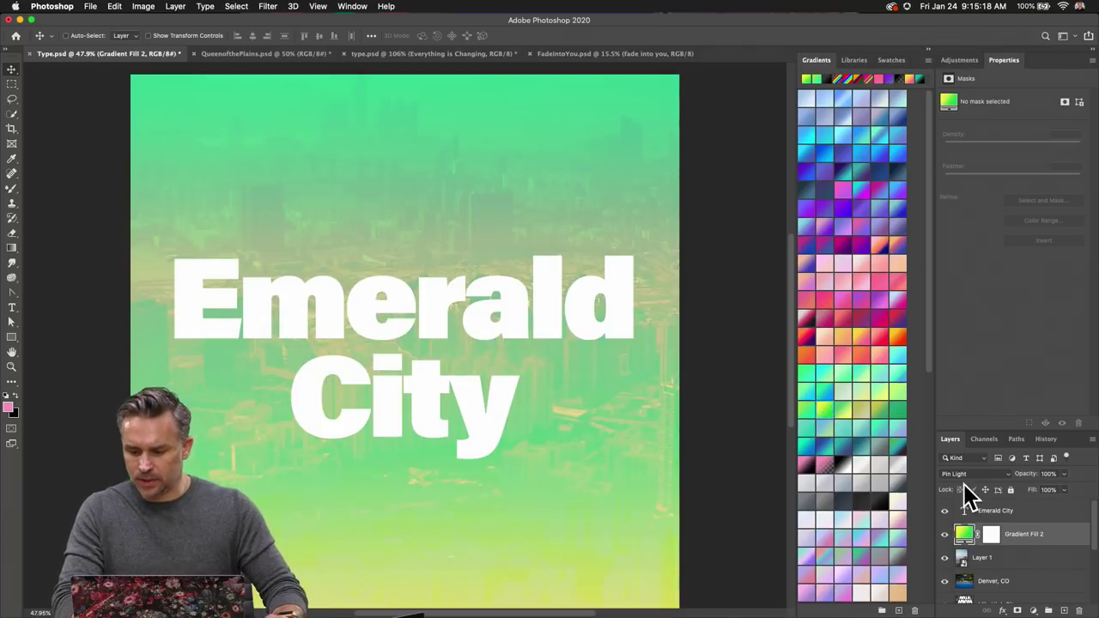
key(alt+bracketright)
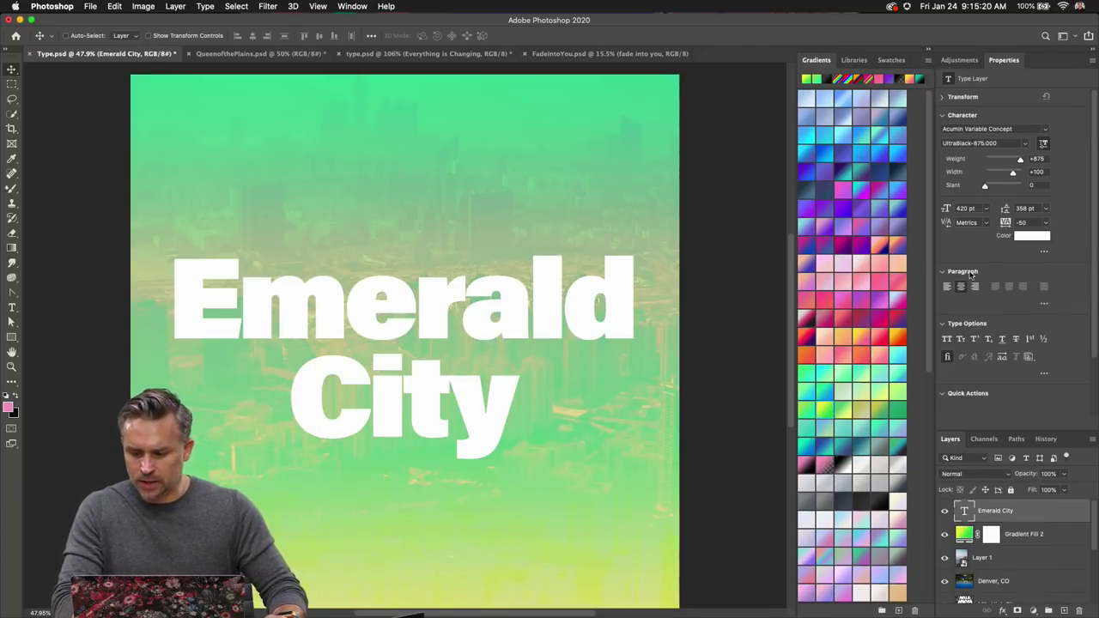
click(1028, 129)
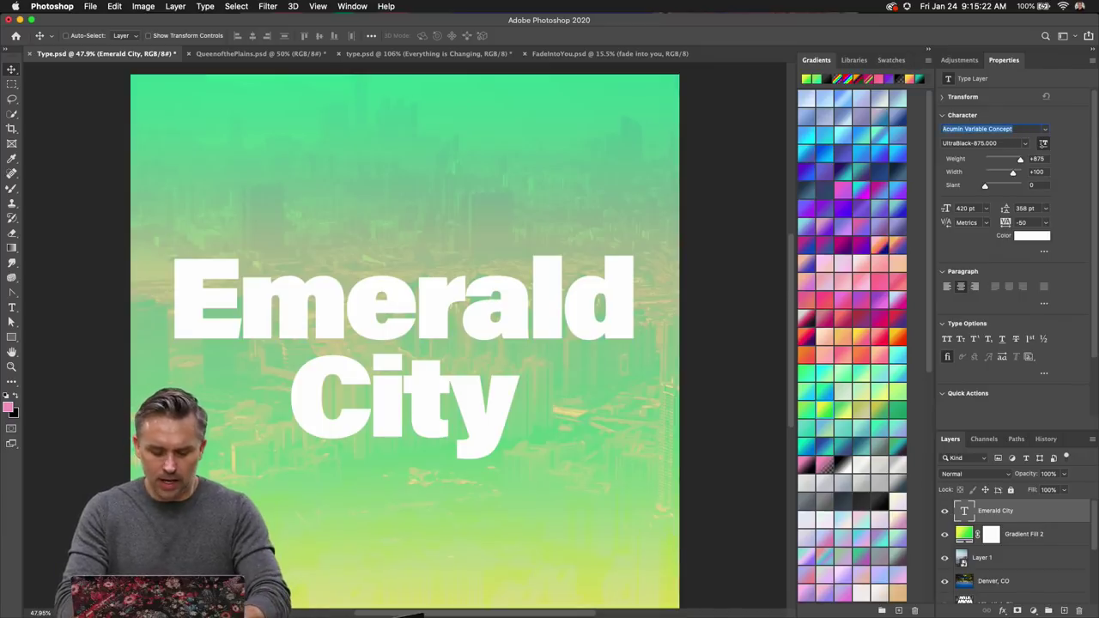
- Set the title in Lust Script Display and give a letter of Emerald a swash alternate
text(lust)
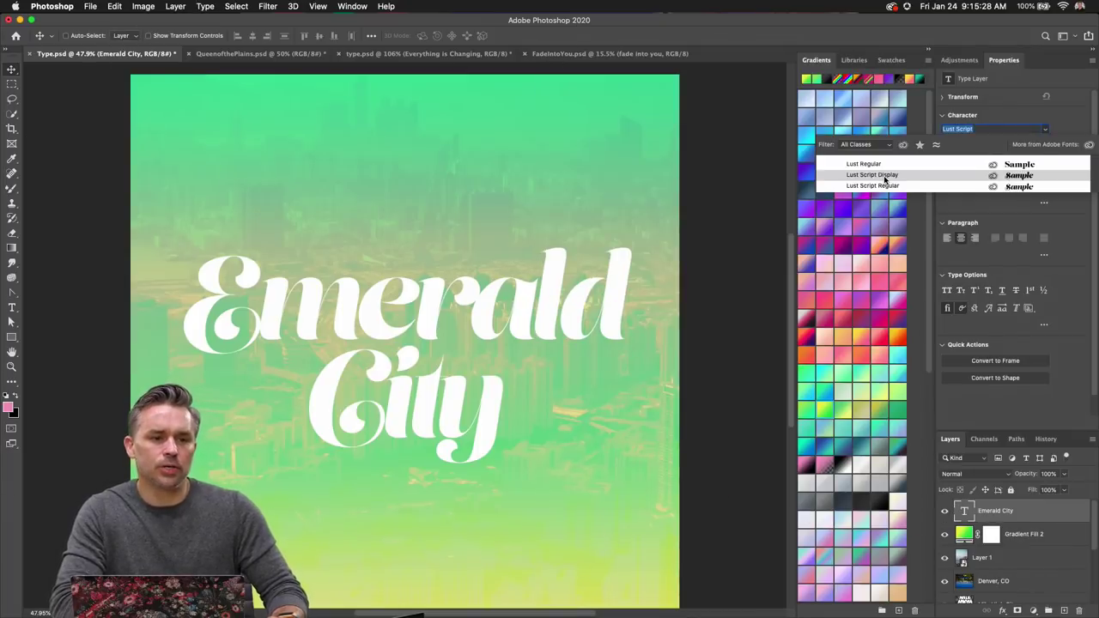
click(886, 176)
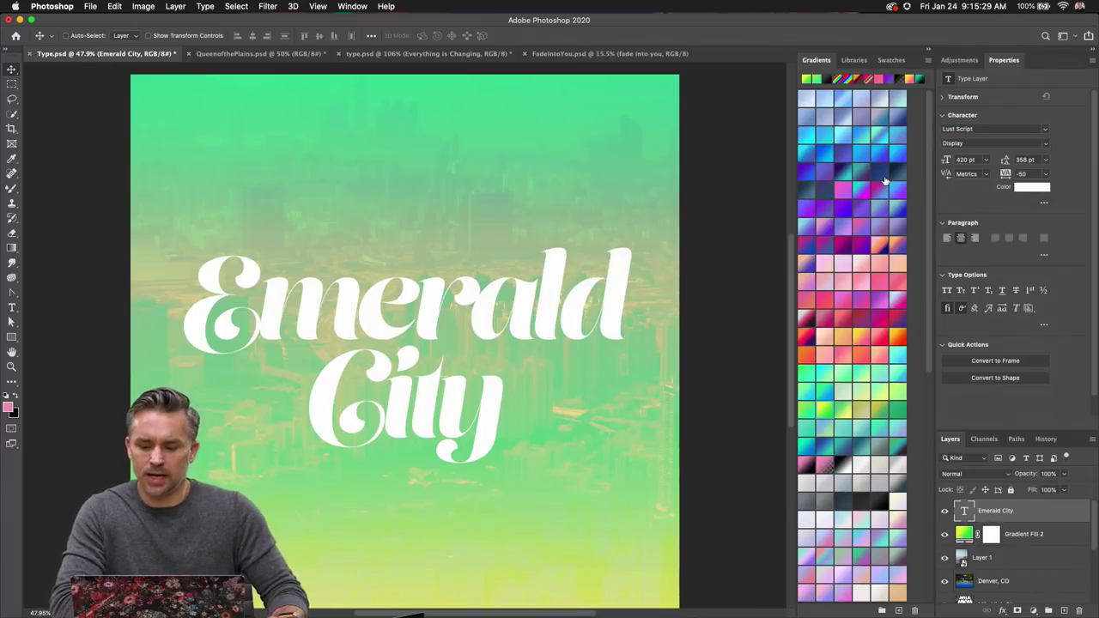
click(12, 306)
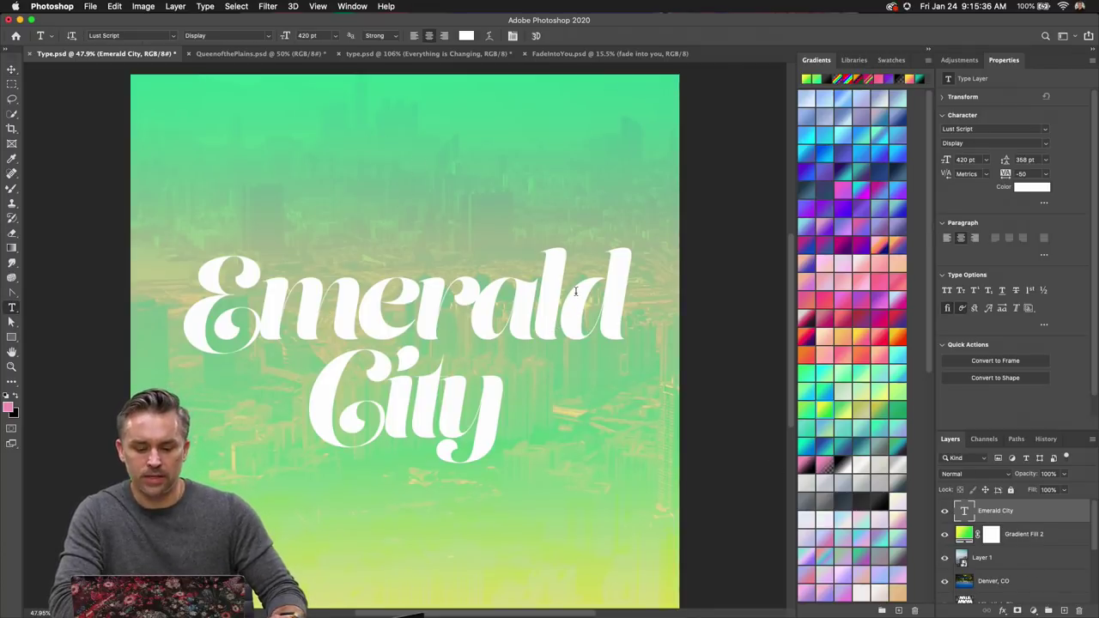
drag(535, 298, 554, 299)
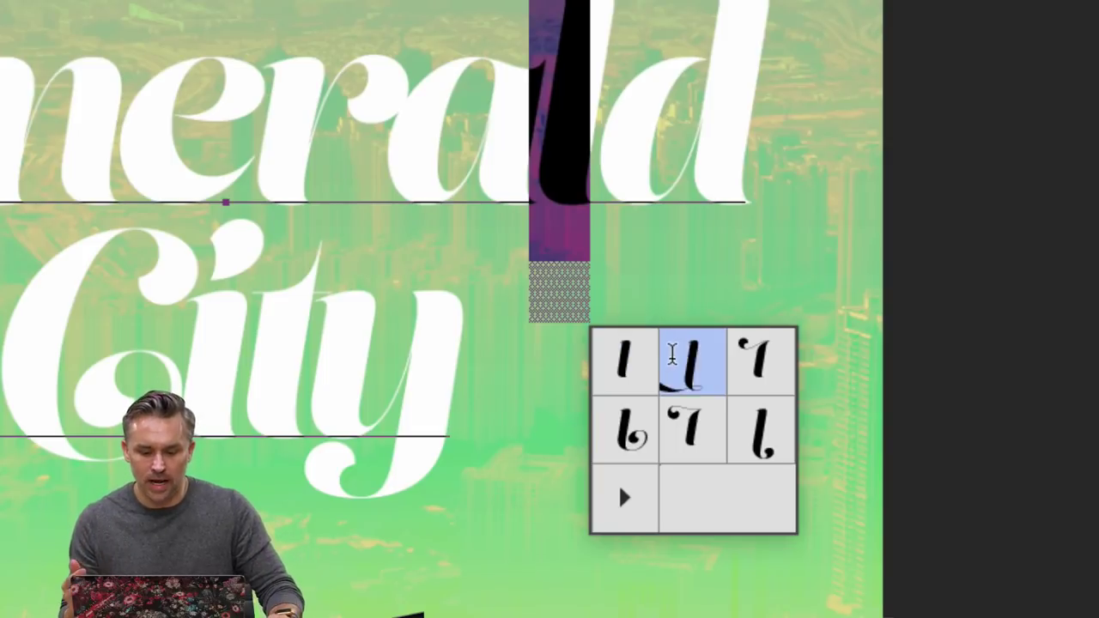
click(694, 368)
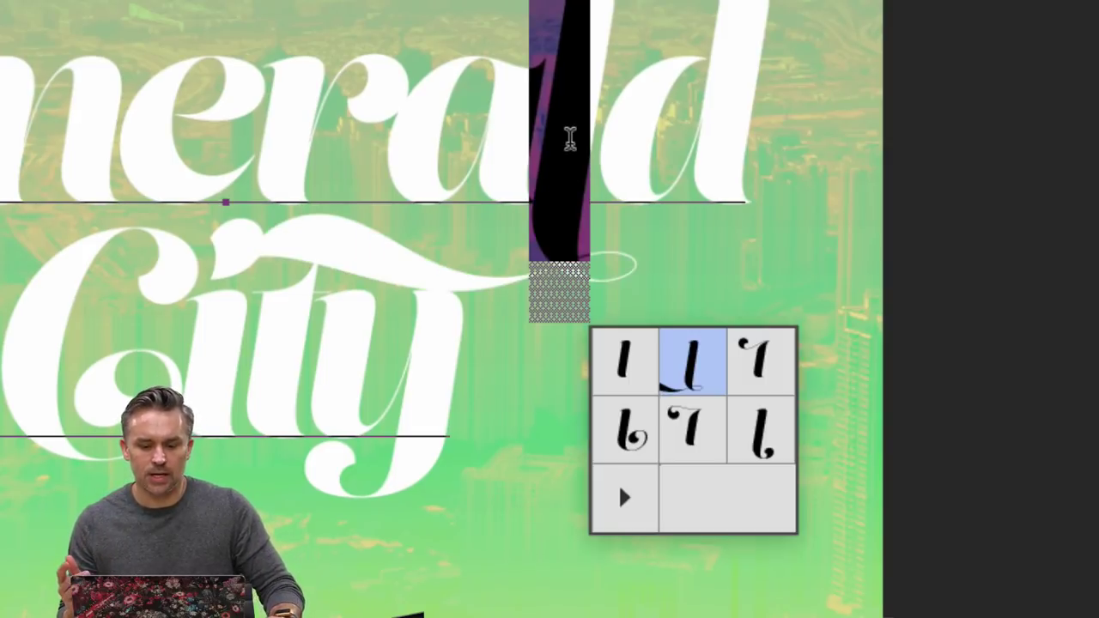
click(745, 429)
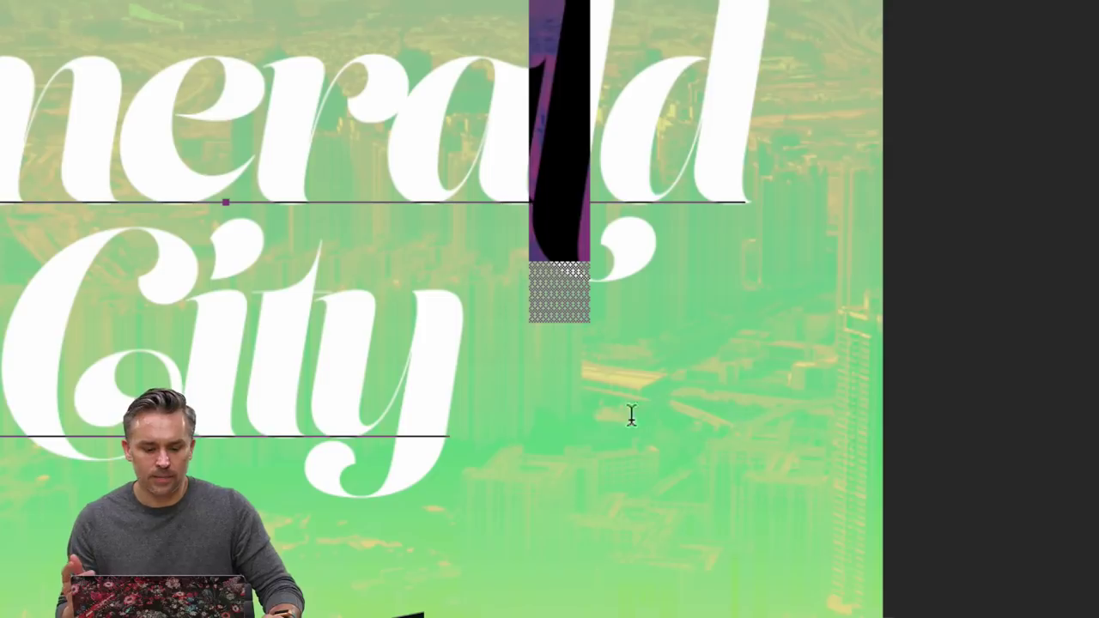
- Replace the y of City with a swash alternate that curls beneath the word
double_click(305, 382)
drag(283, 412, 381, 405)
scroll(349, 505, down, 5)
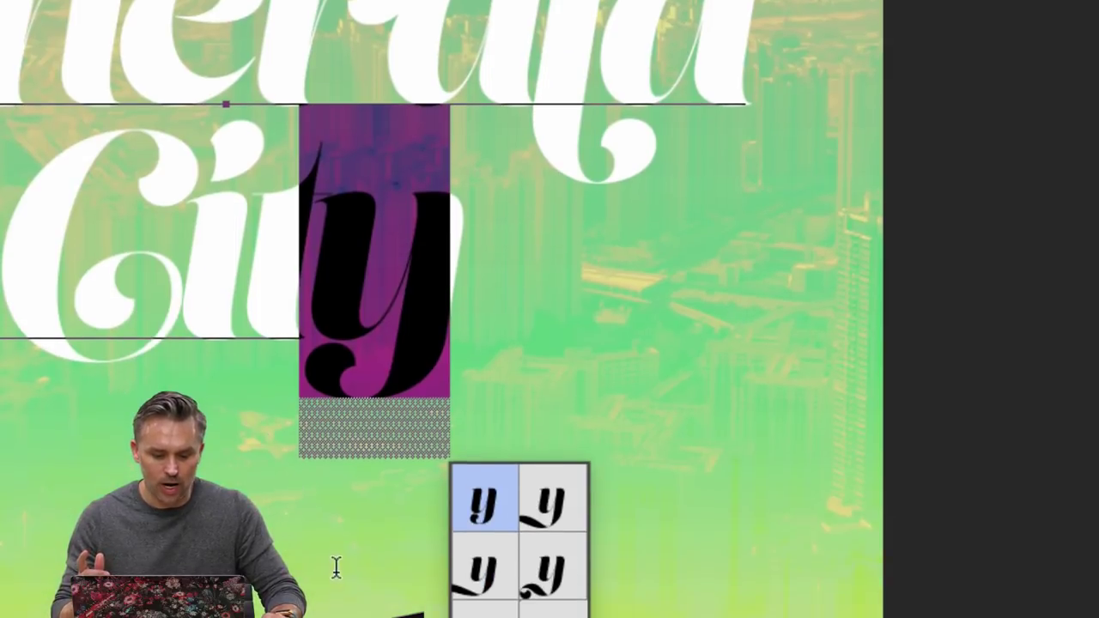
click(483, 441)
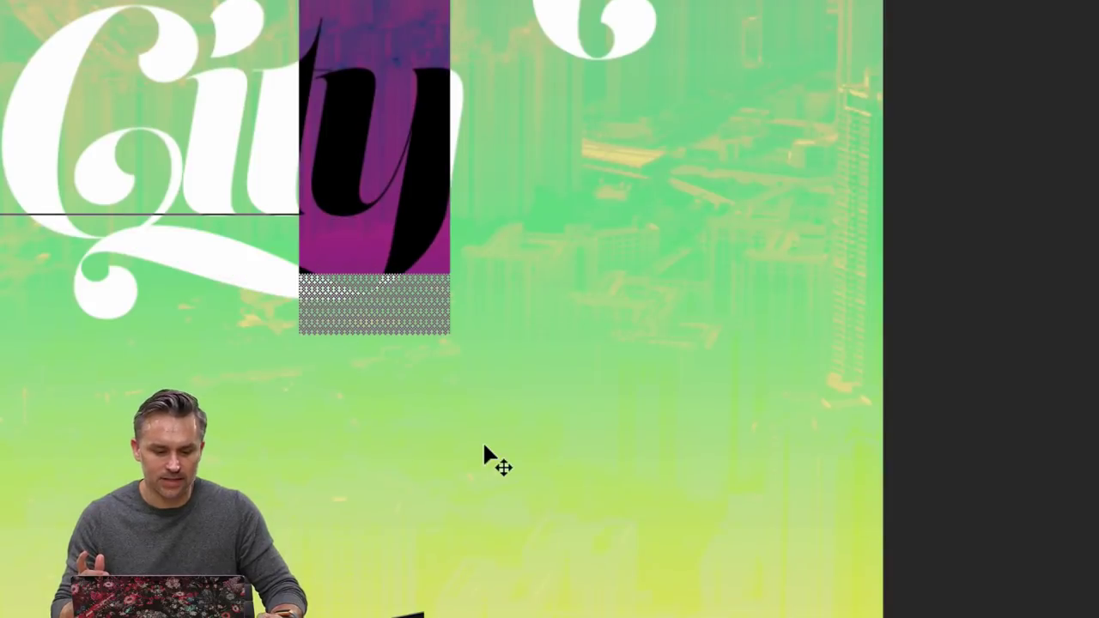
scroll(74, 351, left, 4)
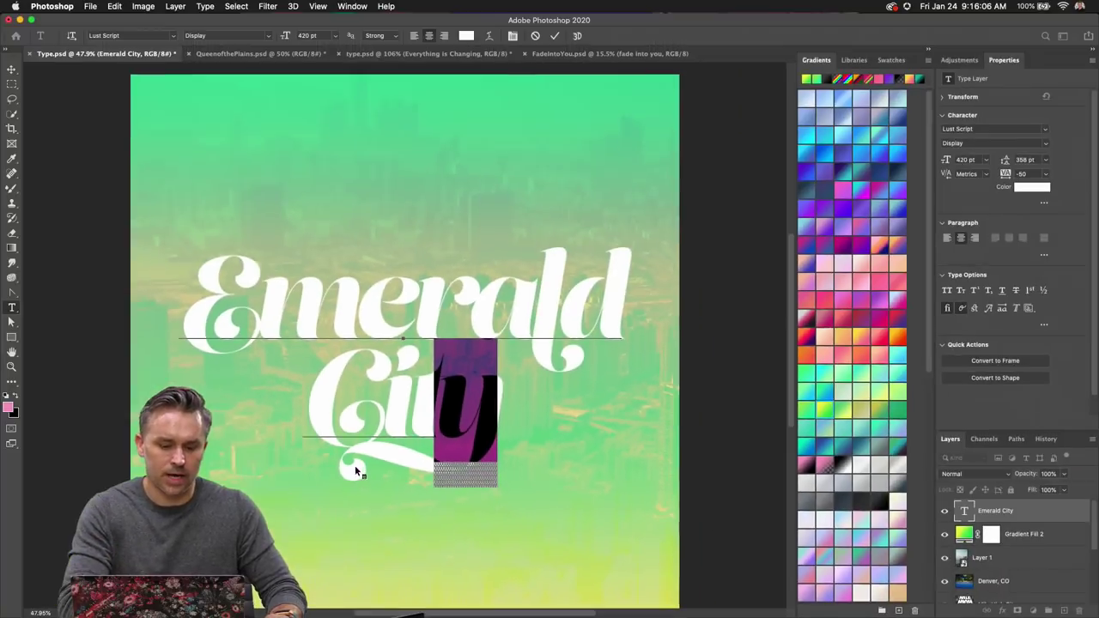
click(12, 69)
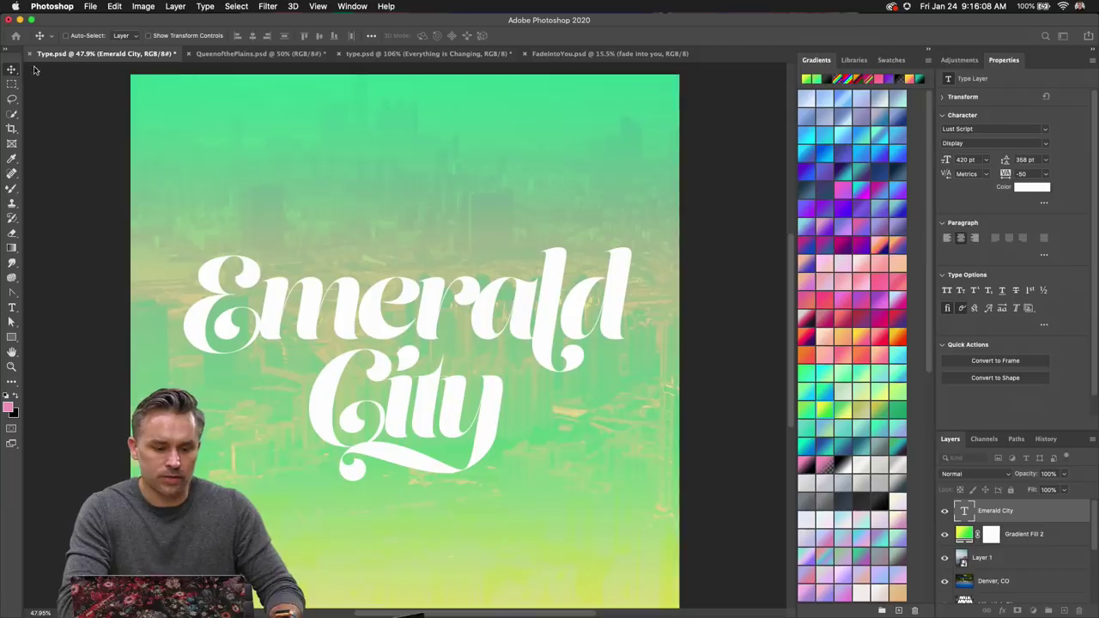
- Bring up the Glyphs panel, float it over the workspace, and close it
click(352, 6)
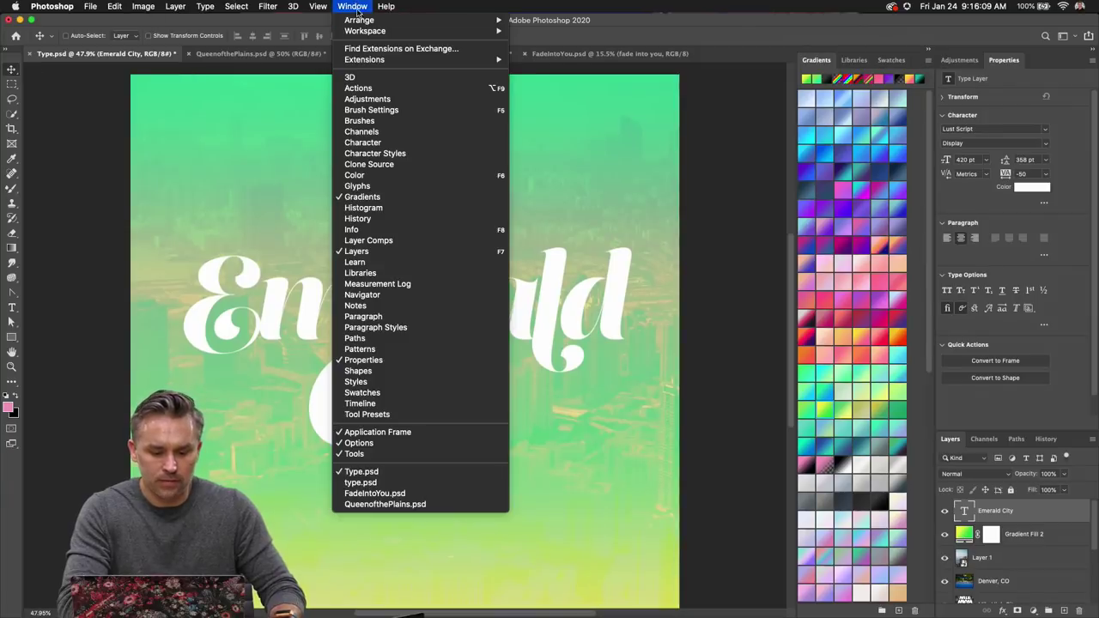
click(418, 187)
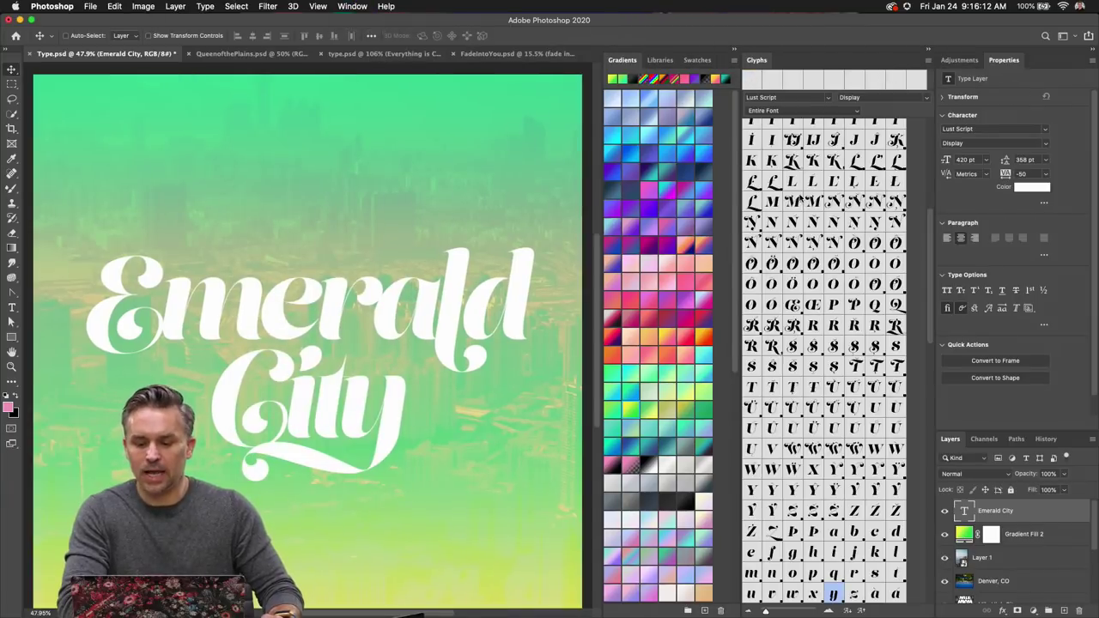
scroll(801, 204, up, 8)
scroll(801, 205, down, 10)
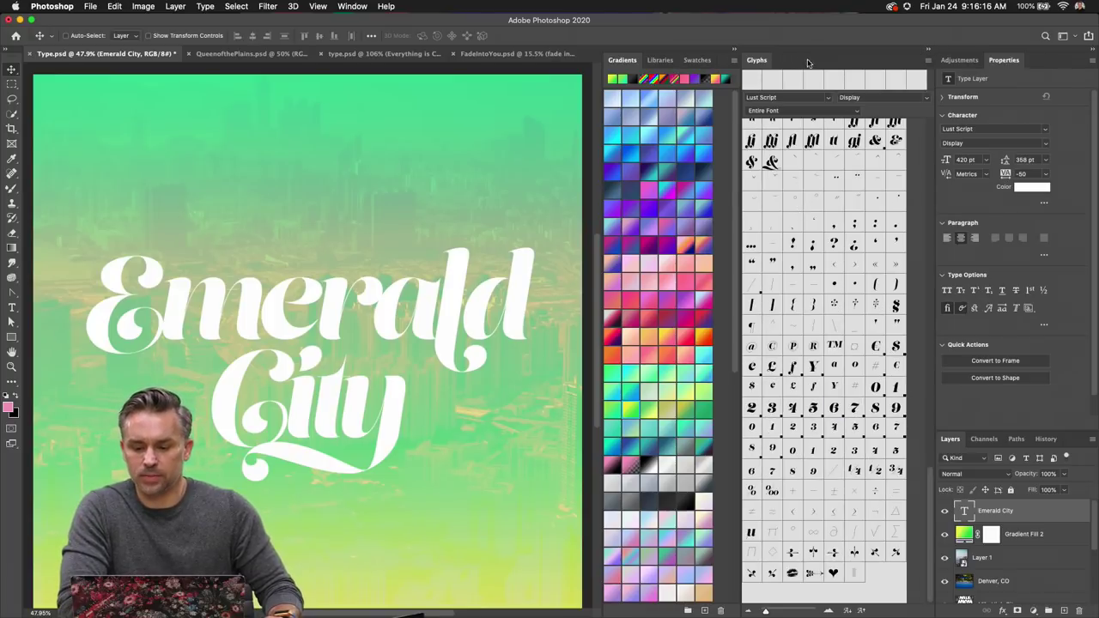
drag(807, 62, 371, 102)
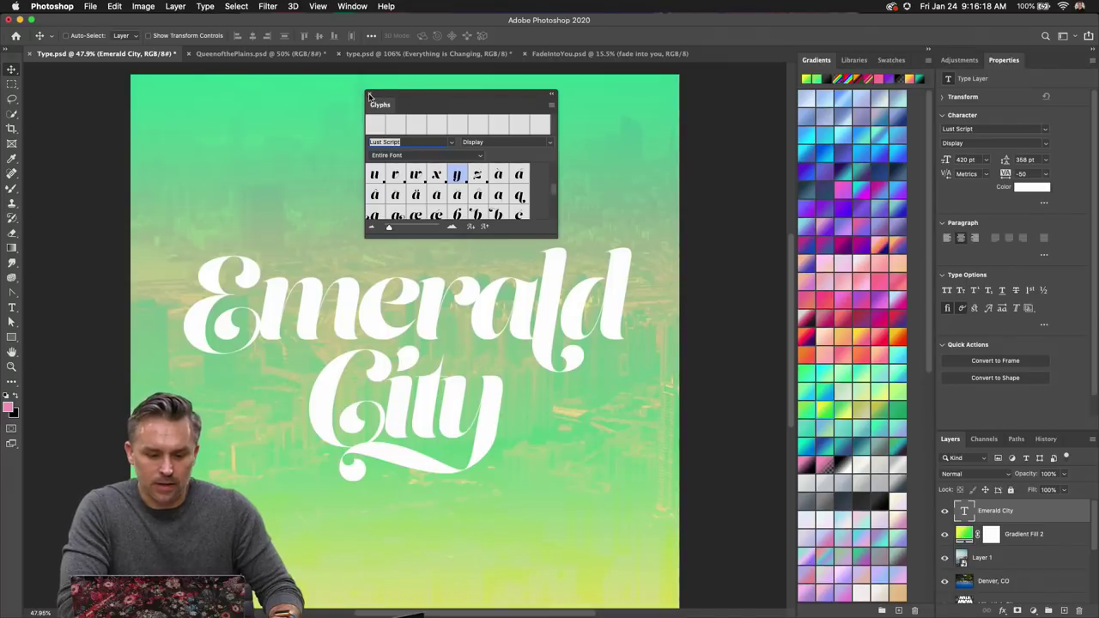
click(369, 96)
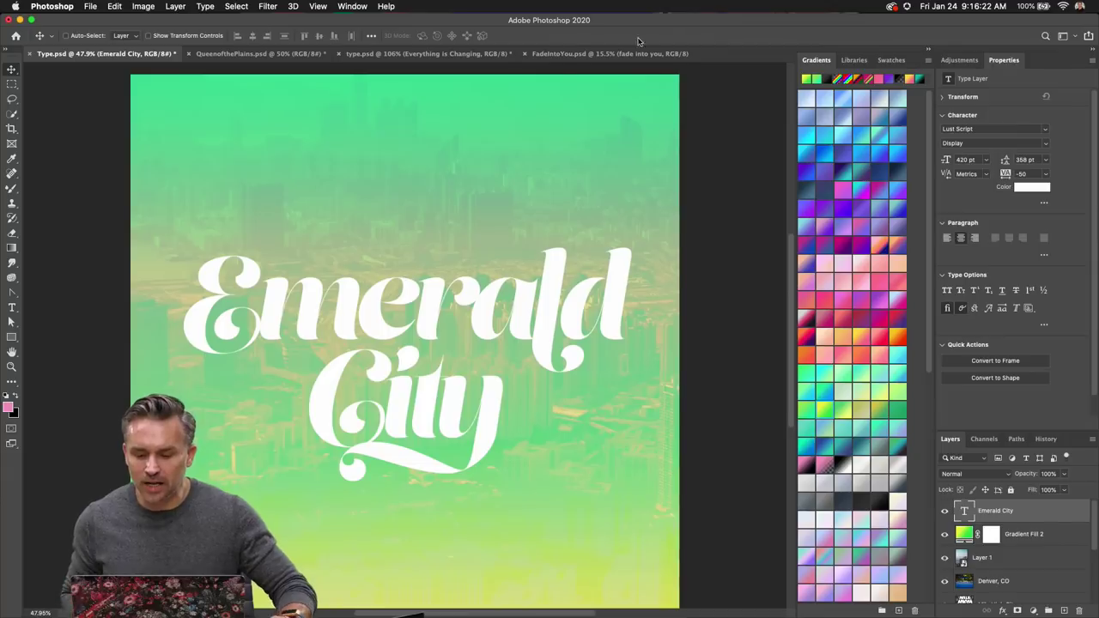
- Collapse and re-expand the panel dock, then show the Shapes panel from the Window menu
click(927, 52)
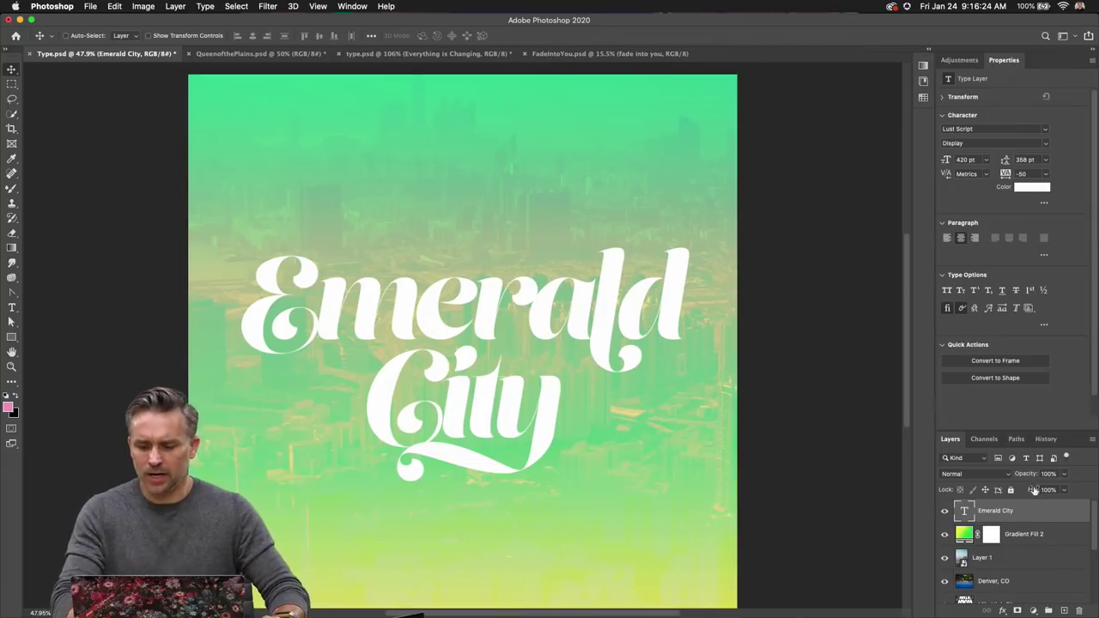
click(923, 64)
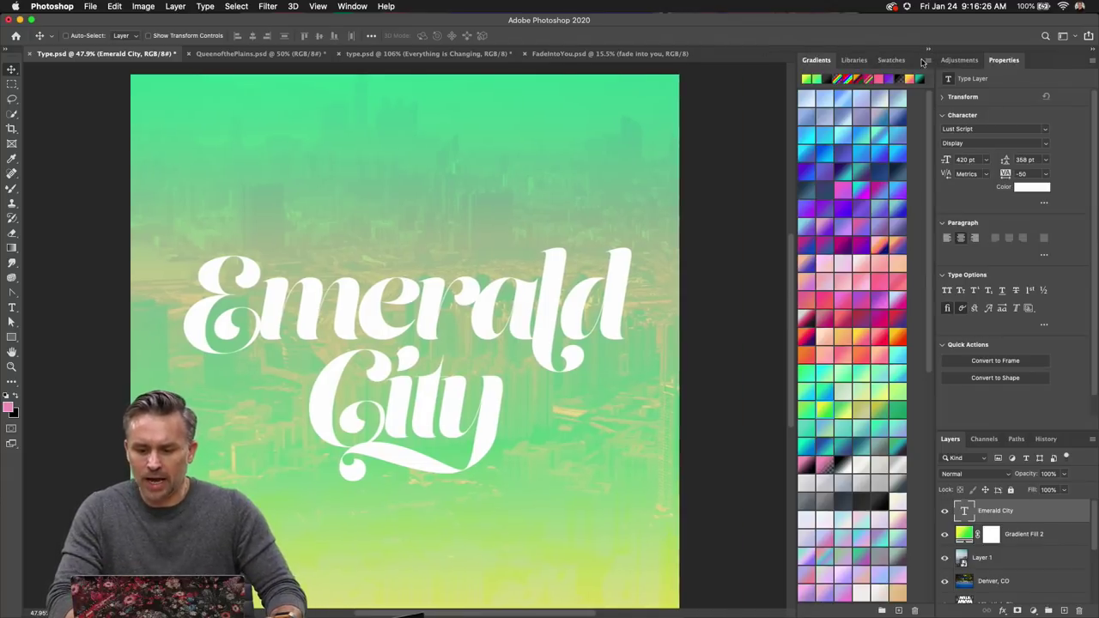
click(352, 6)
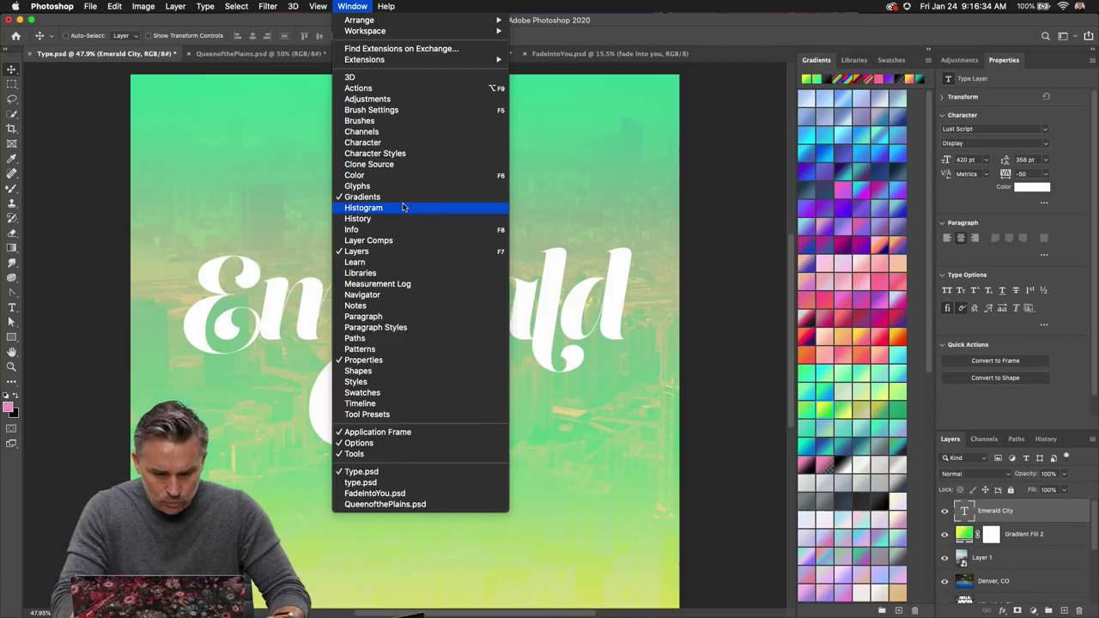
click(398, 371)
- Dock the Shapes panel beside Gradients and drag a city skyline shape onto the poster above Emerald
drag(421, 111, 674, 100)
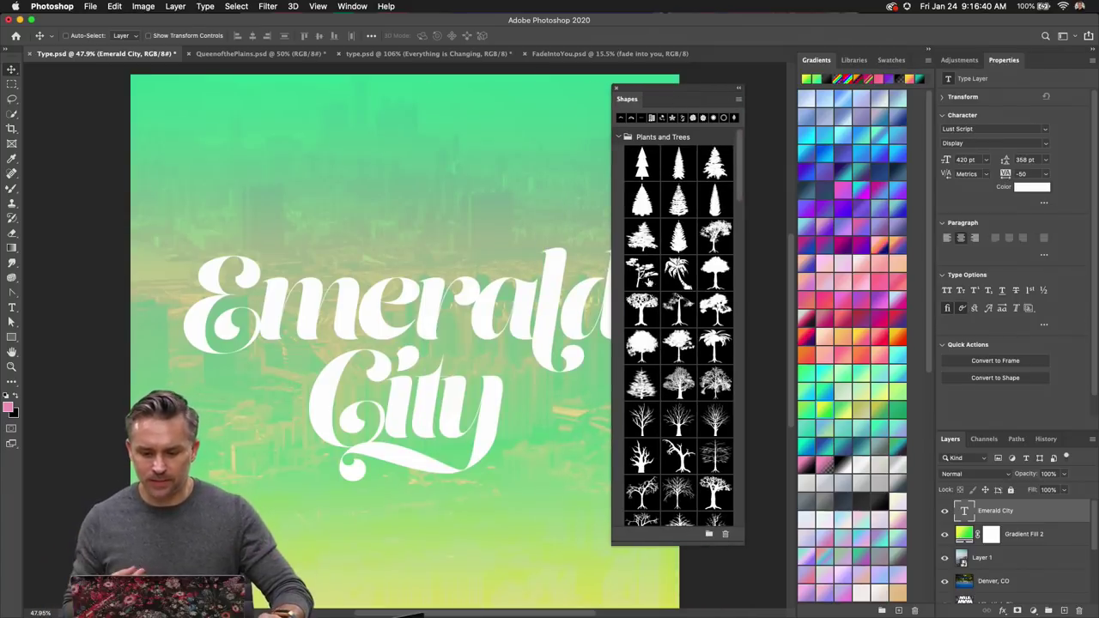
scroll(650, 279, down, 15)
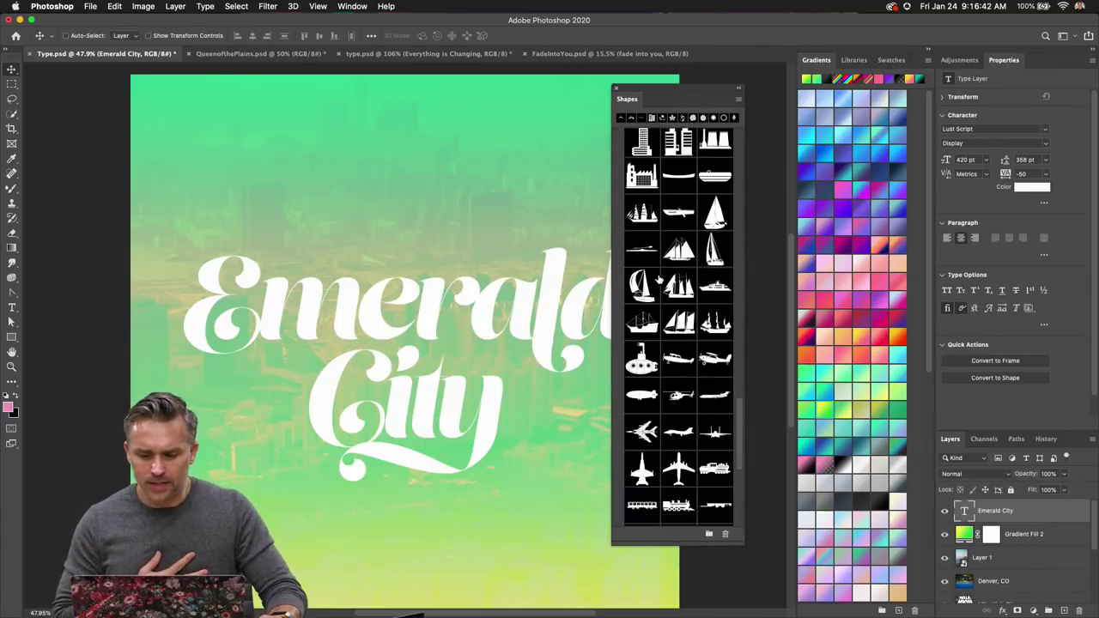
scroll(658, 279, down, 5)
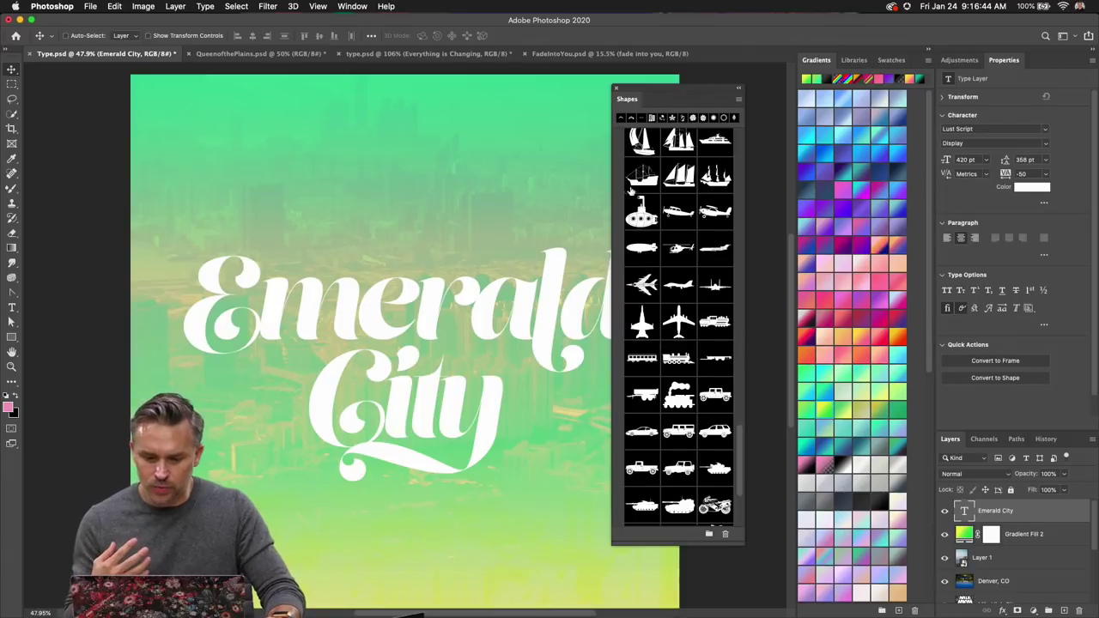
scroll(643, 196, up, 7)
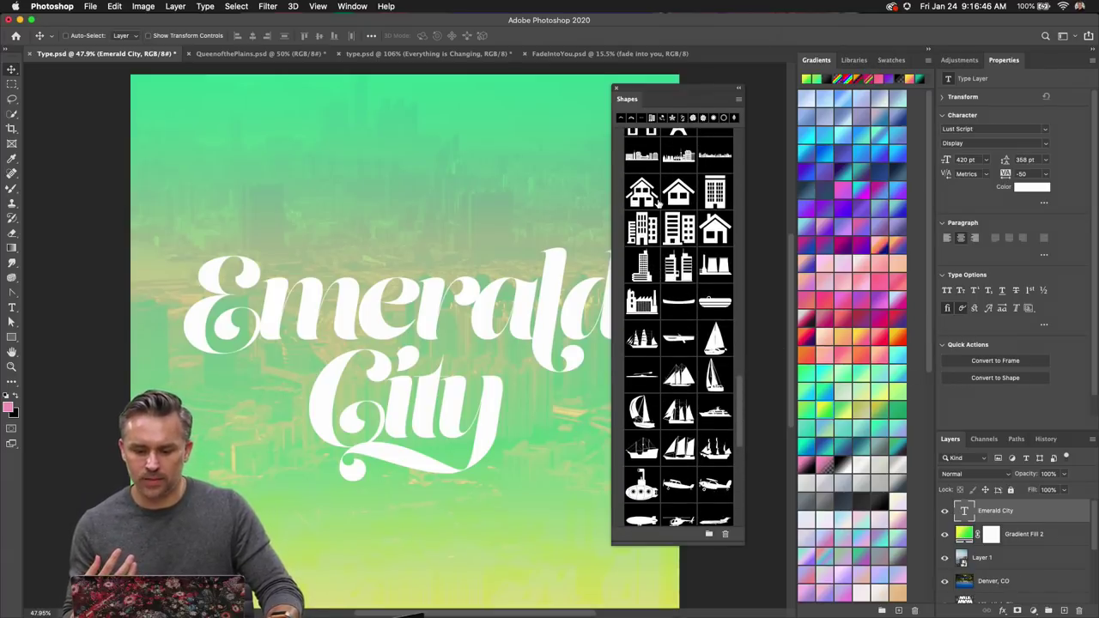
scroll(665, 210, up, 3)
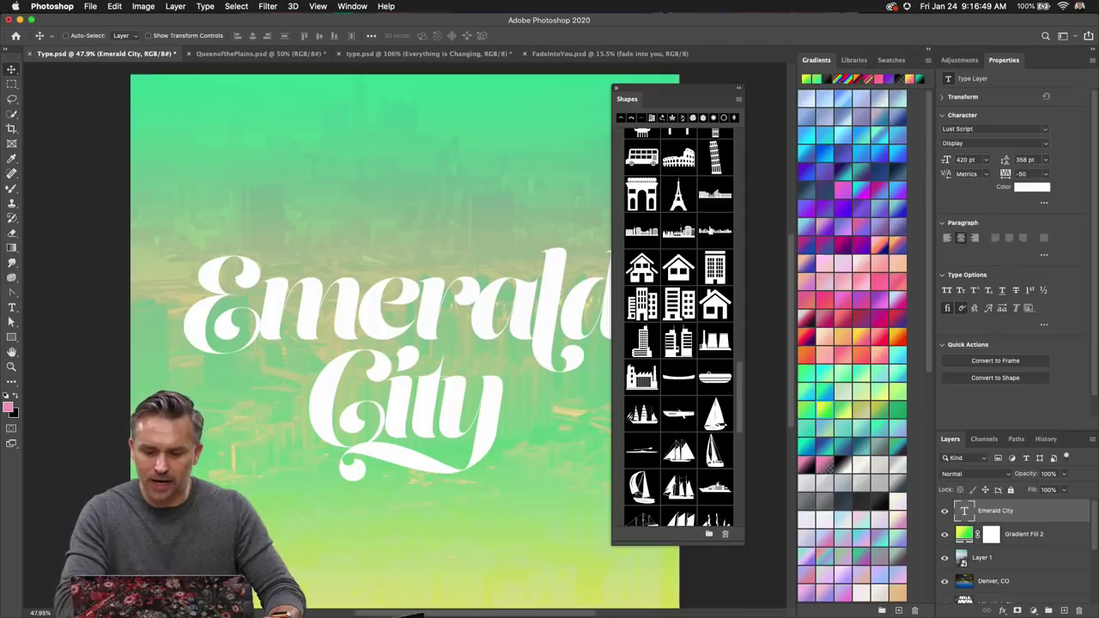
drag(715, 230, 342, 231)
- Commit the skyline shape and change its fill colour to black
key(Return)
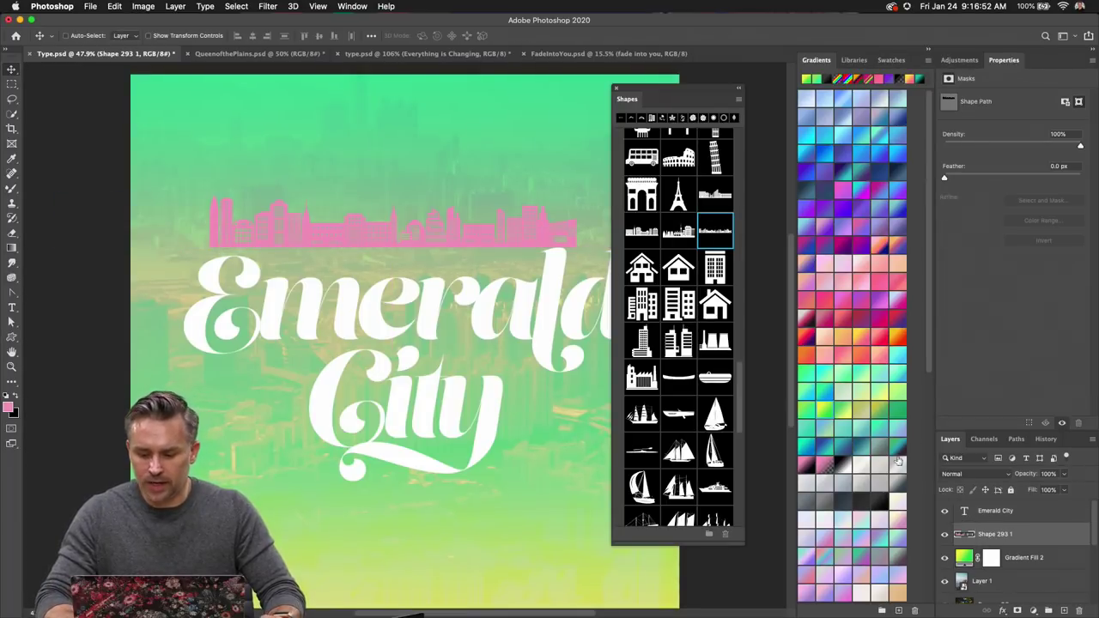
double_click(963, 534)
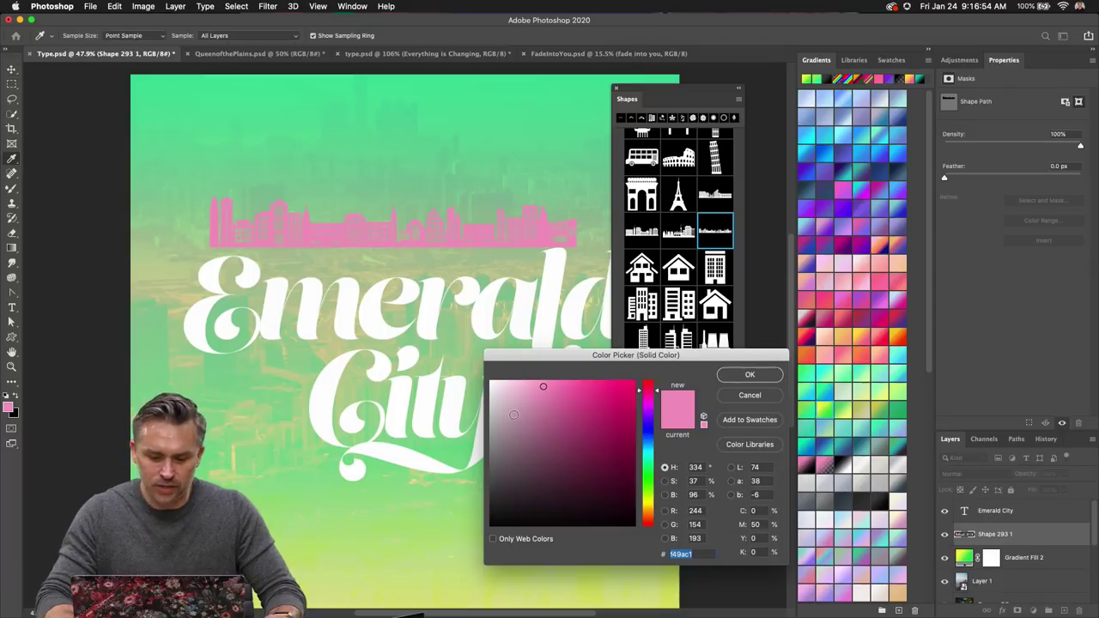
drag(513, 414, 419, 559)
key(Return)
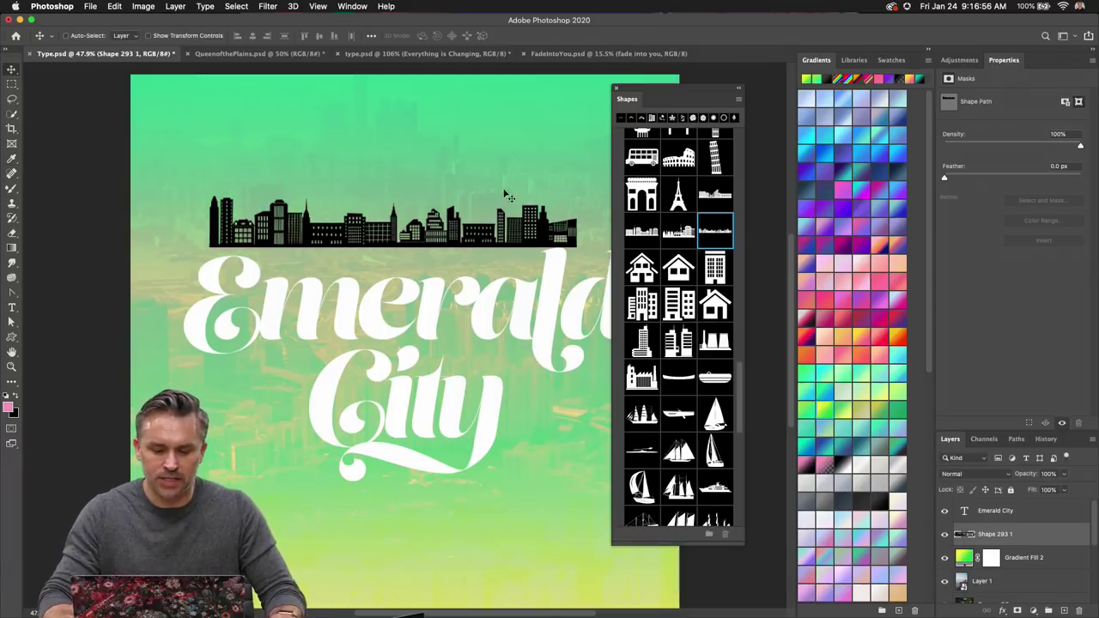
- Stack the Shape 293 1 layer above Emerald City and position the skyline over the word Emerald
drag(665, 104, 715, 99)
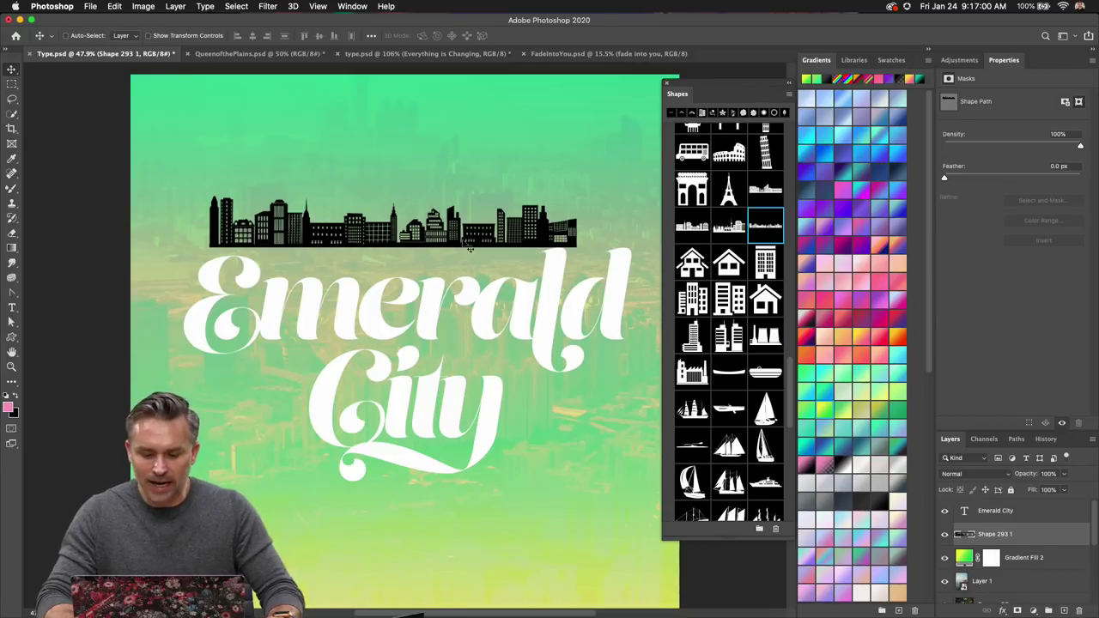
drag(282, 235, 303, 262)
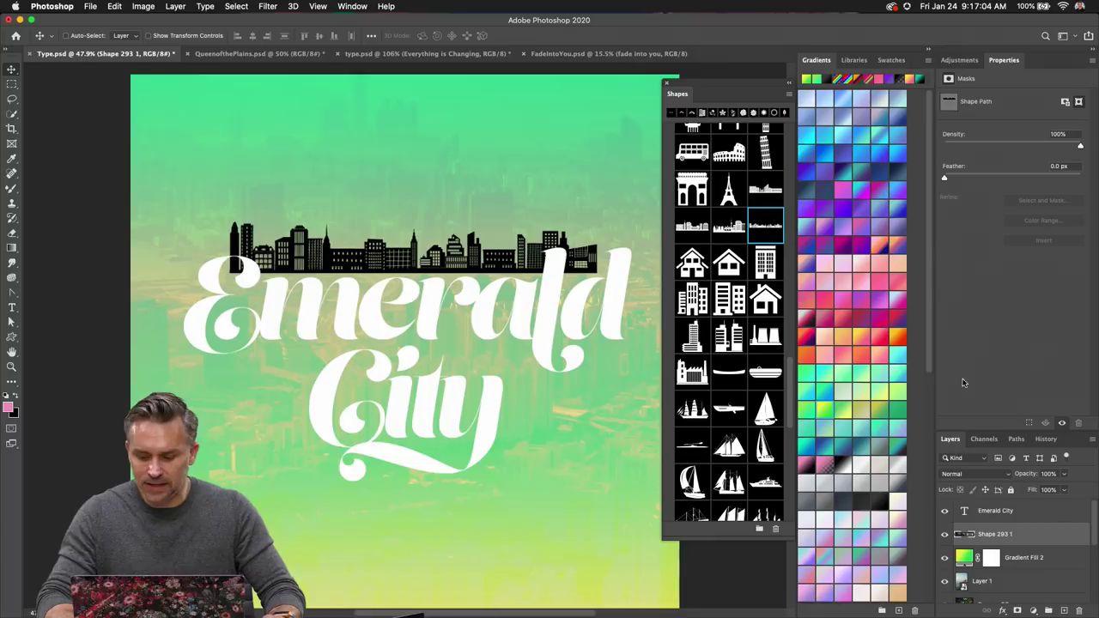
double_click(1037, 65)
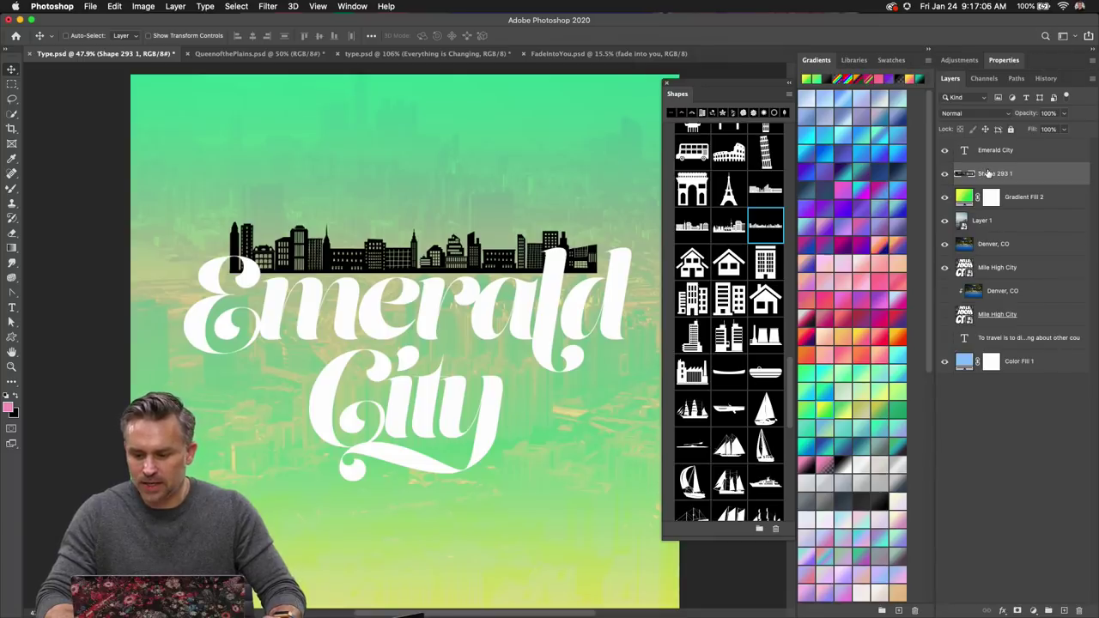
drag(987, 173, 988, 147)
drag(410, 244, 401, 305)
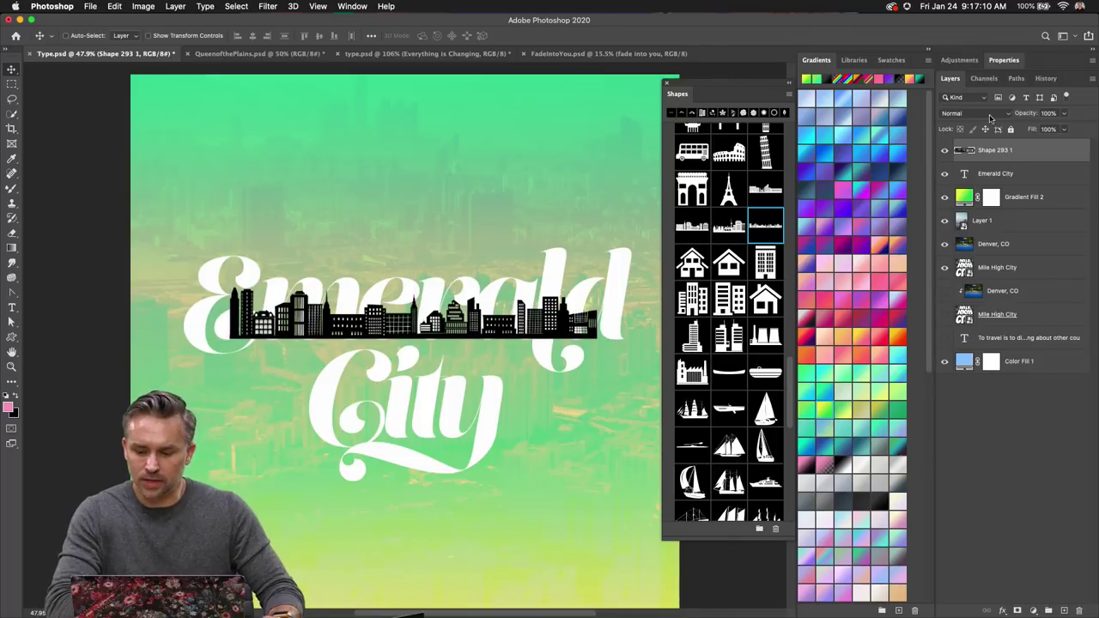
- Clip the skyline into the Emerald City text and scale it to fit inside Emerald
right_click(1015, 158)
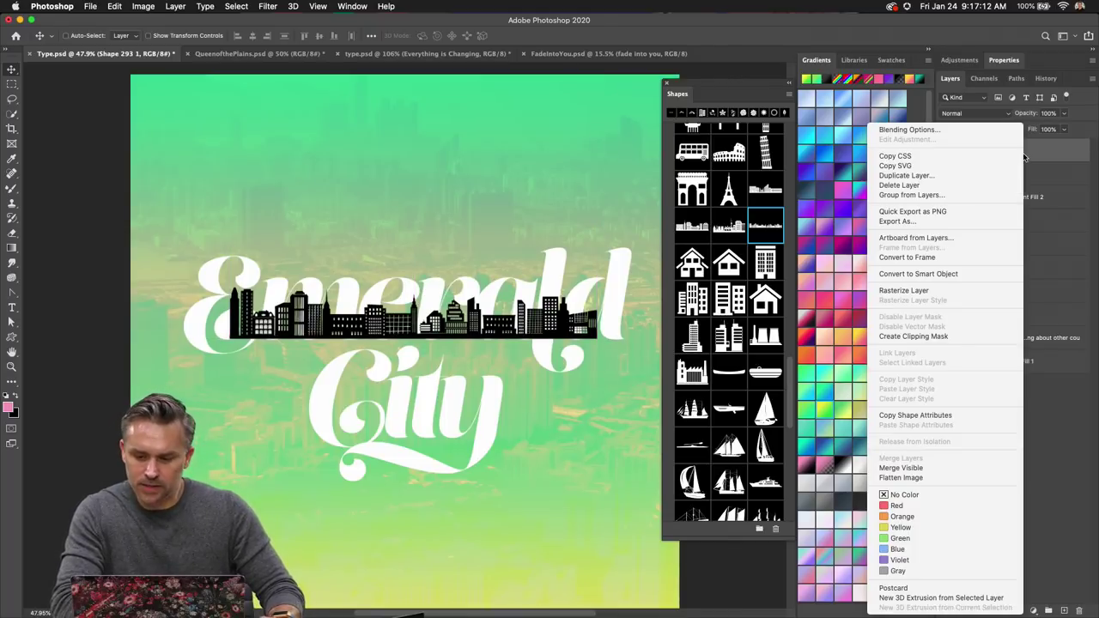
click(942, 337)
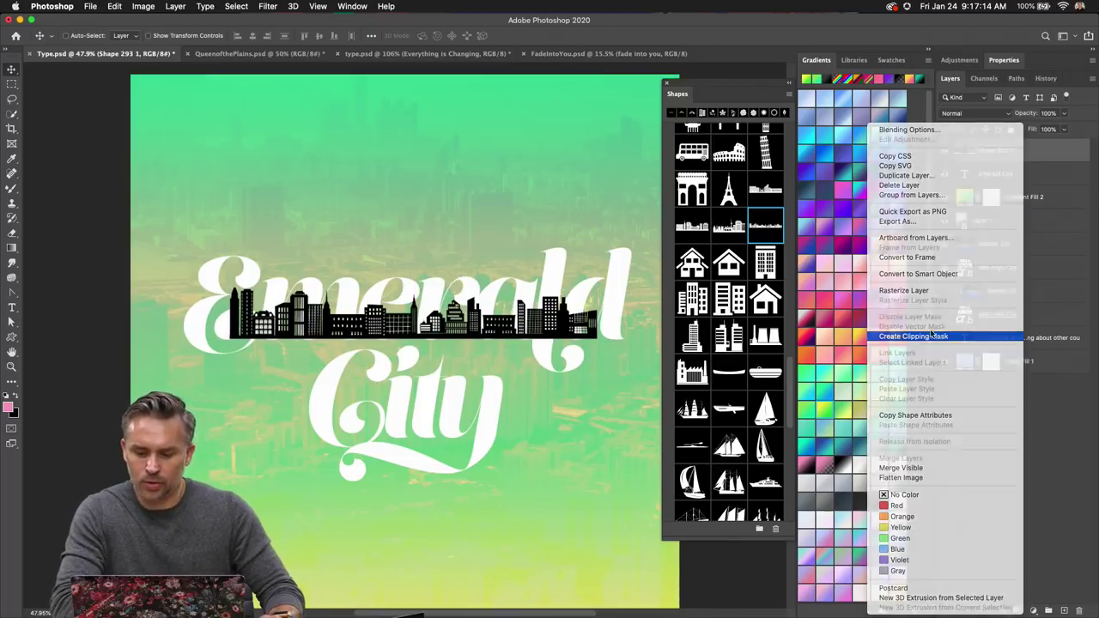
drag(396, 312, 361, 307)
key(super+t)
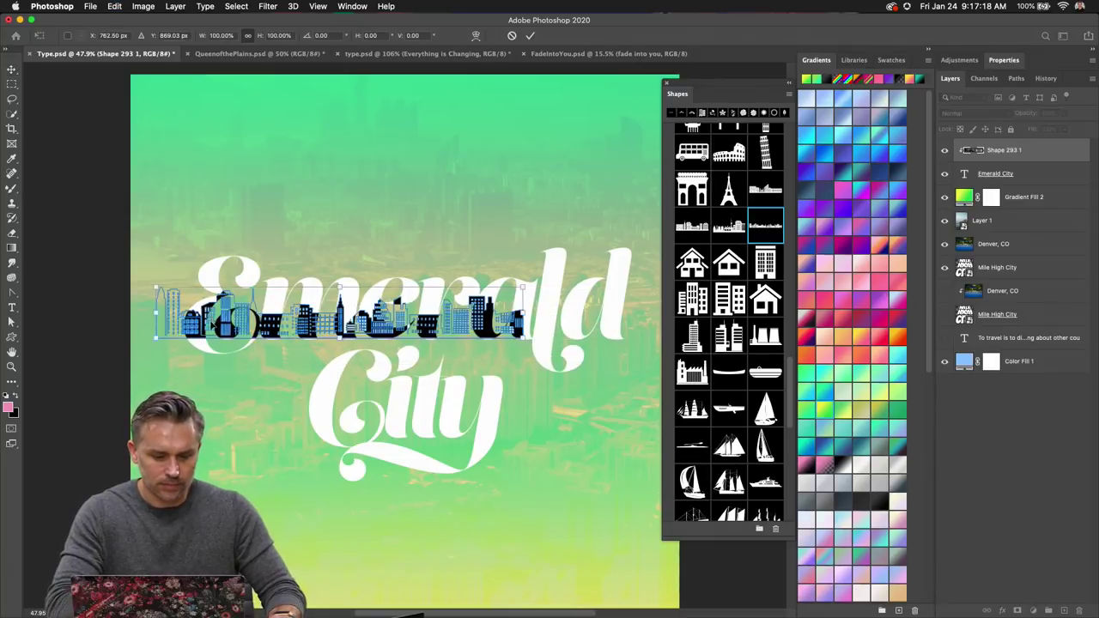
drag(209, 320, 220, 321)
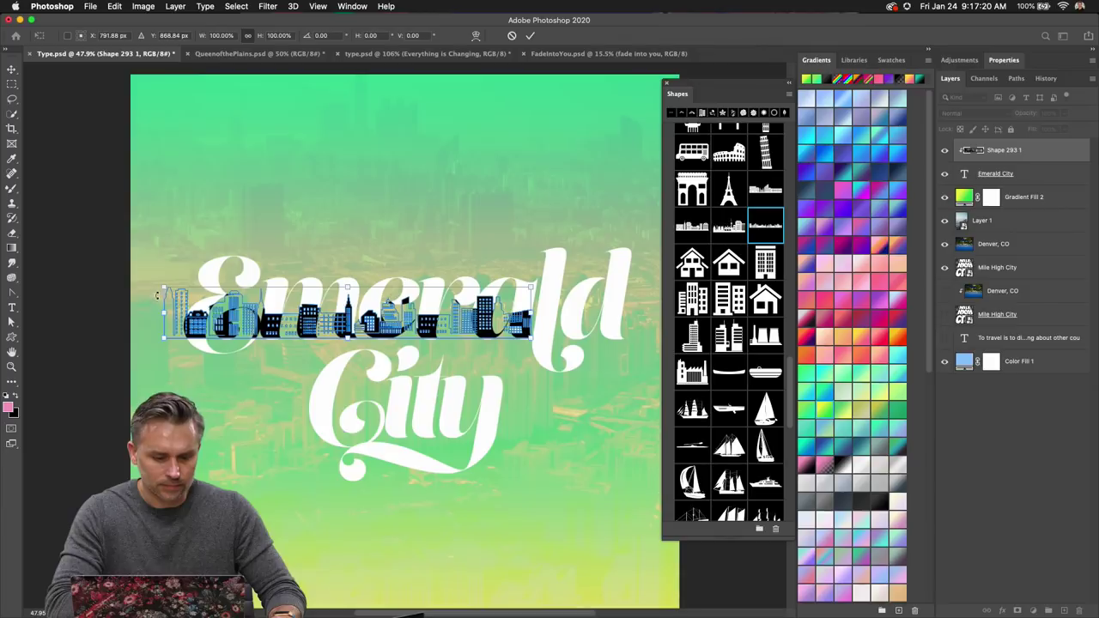
drag(168, 292, 251, 300)
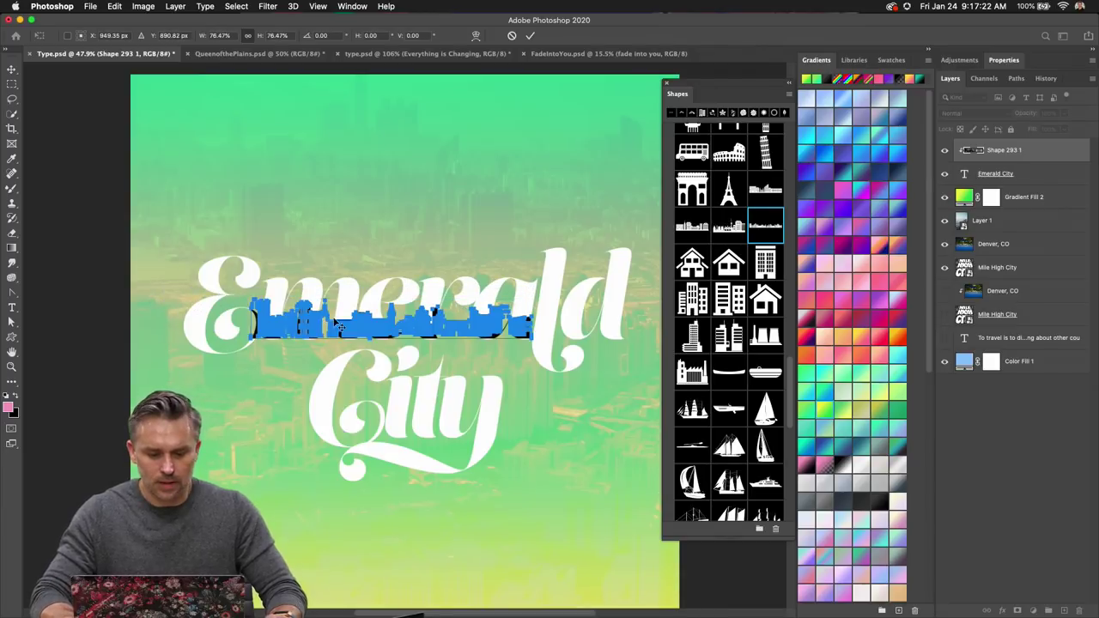
key(Return)
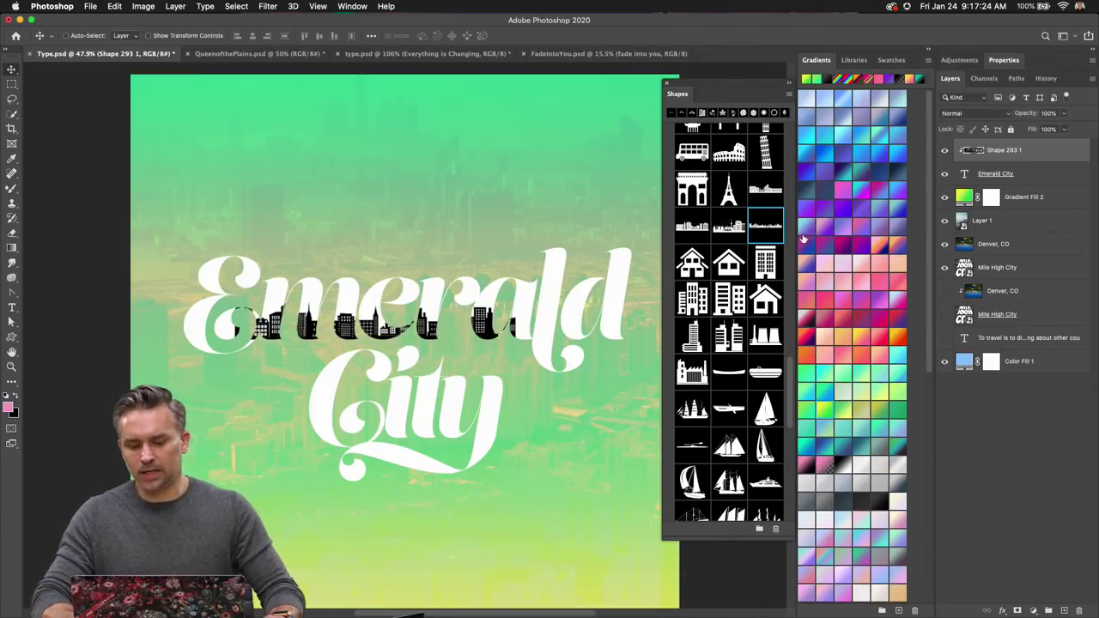
- Duplicate the clipped skyline and move the copy to the bottom of City
key(super+j)
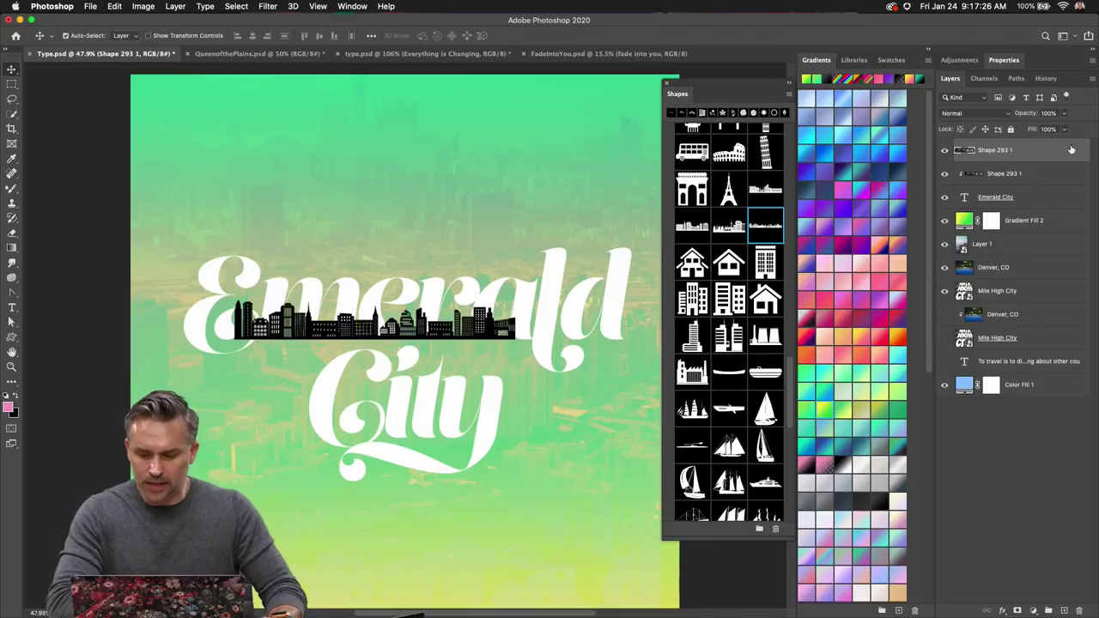
alt+click(1024, 160)
drag(340, 308, 432, 436)
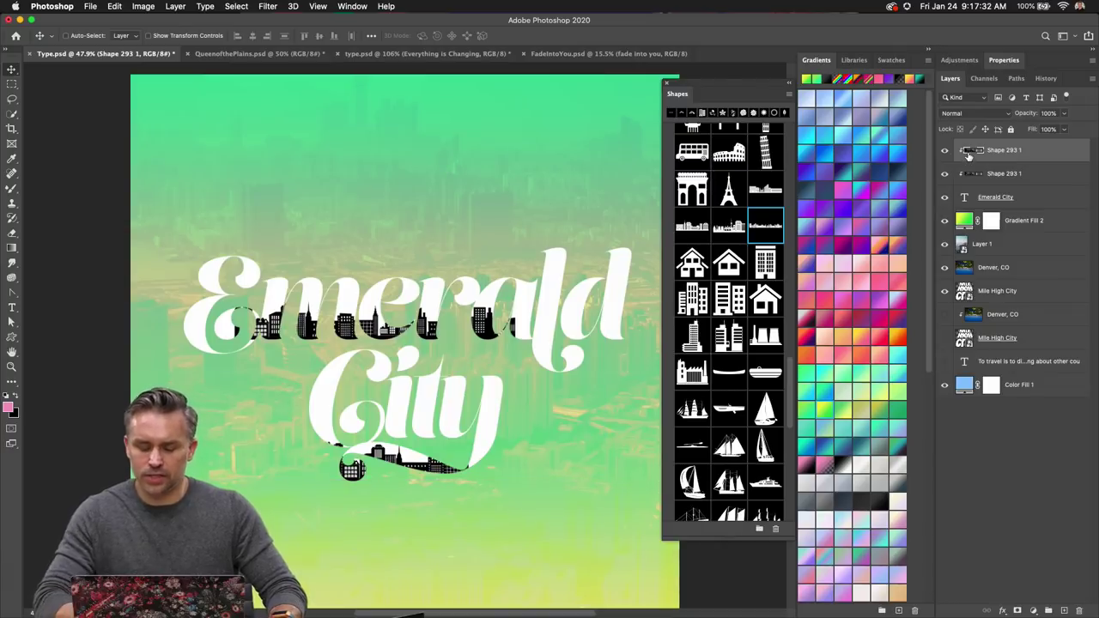
- Refill both skyline shapes with a pale green sampled from the background, such as #8bcf93
double_click(968, 155)
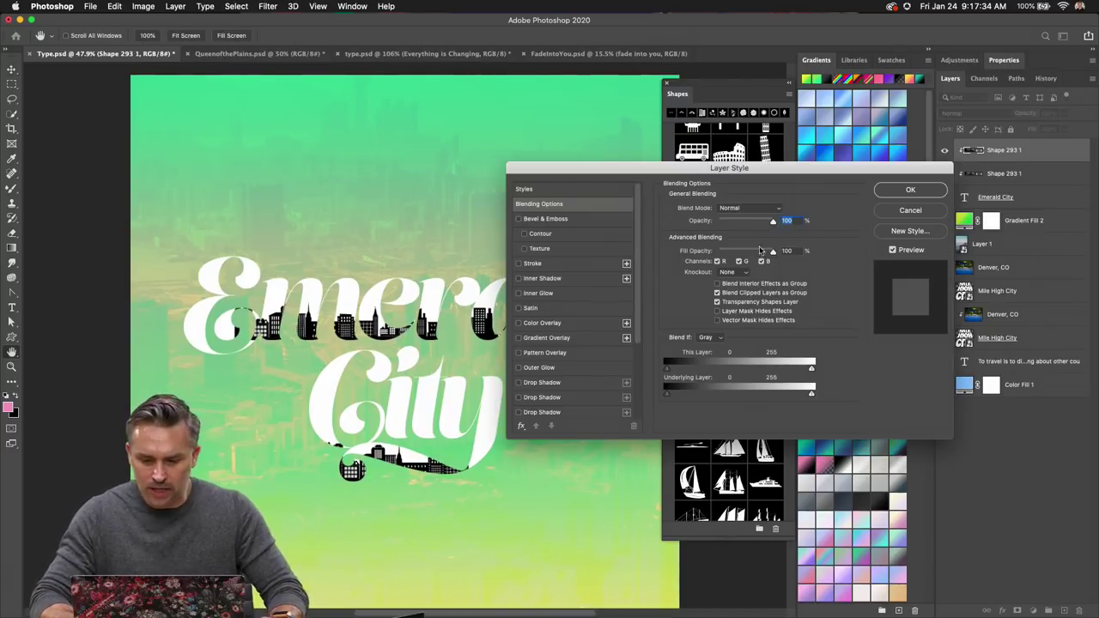
click(908, 211)
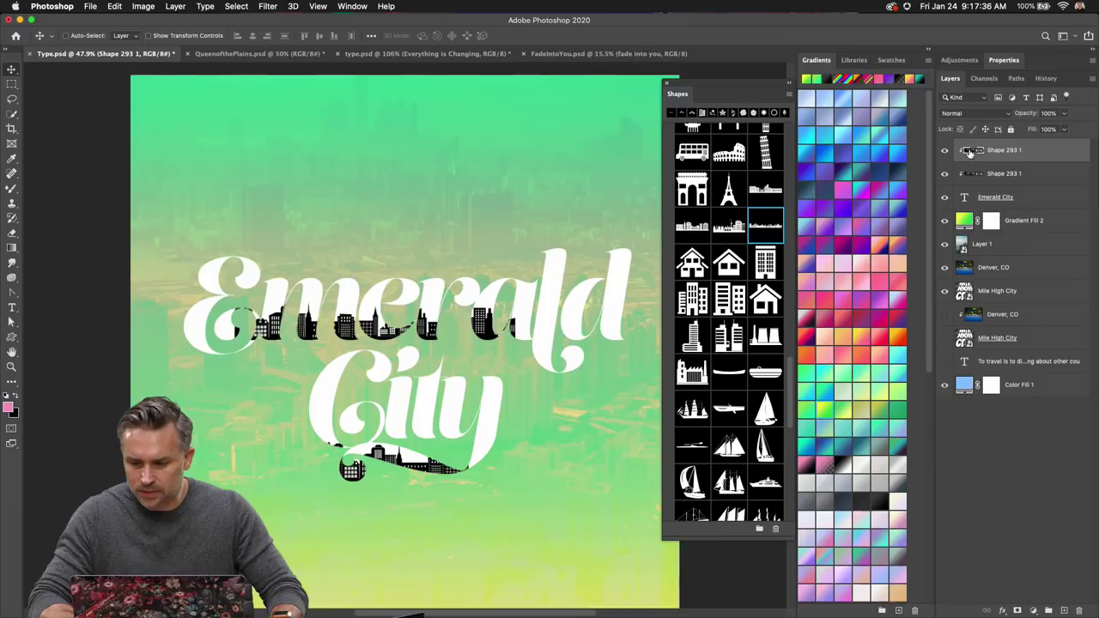
double_click(969, 152)
click(254, 390)
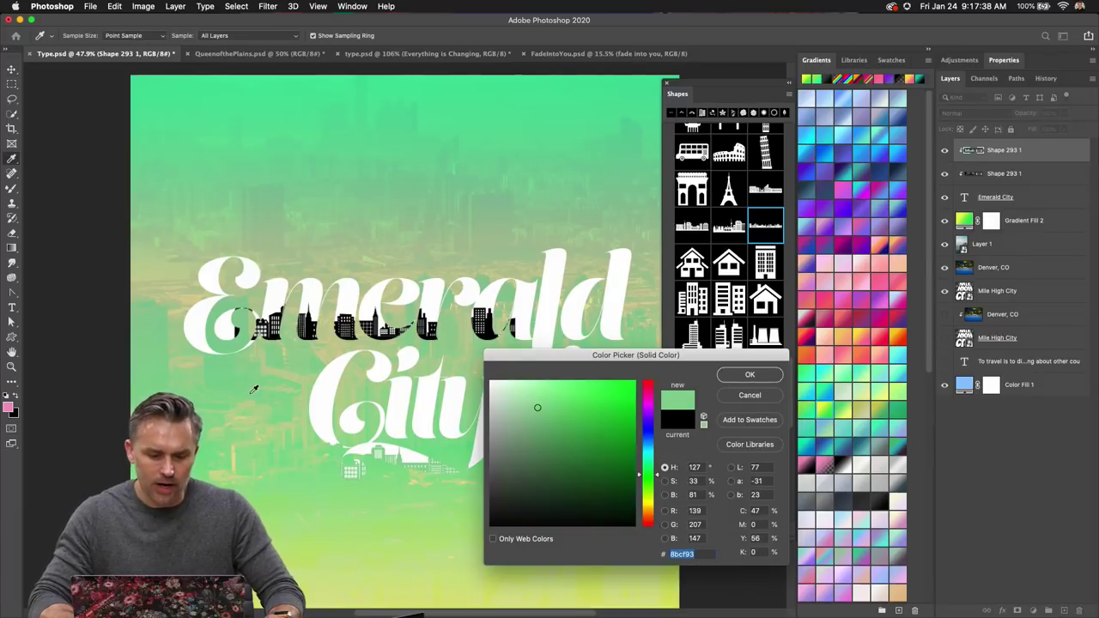
click(749, 374)
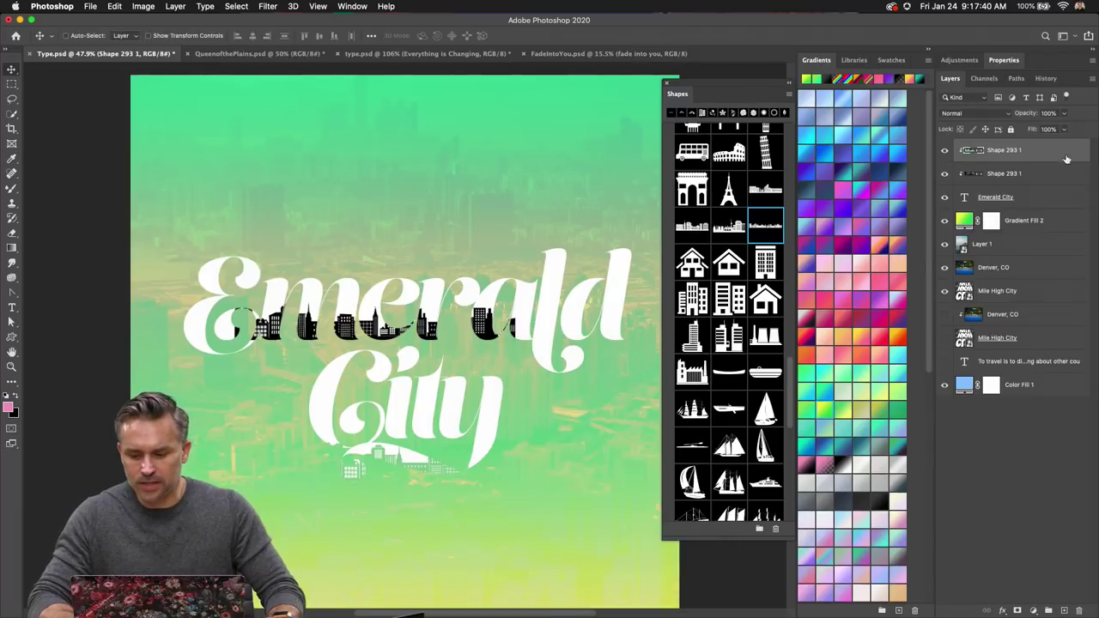
double_click(968, 174)
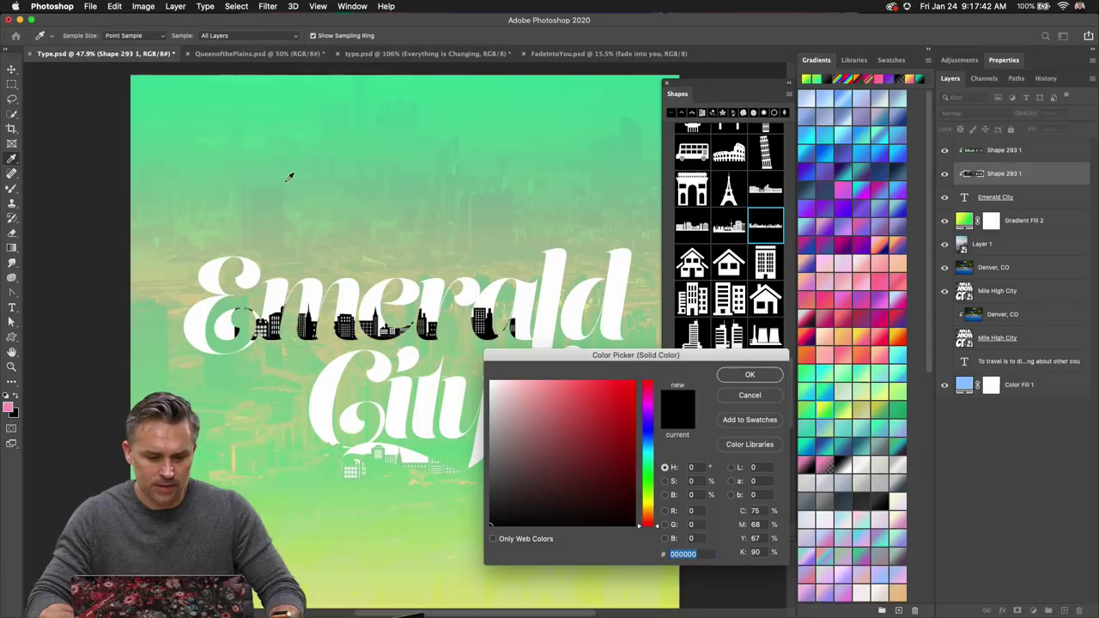
click(290, 177)
click(747, 376)
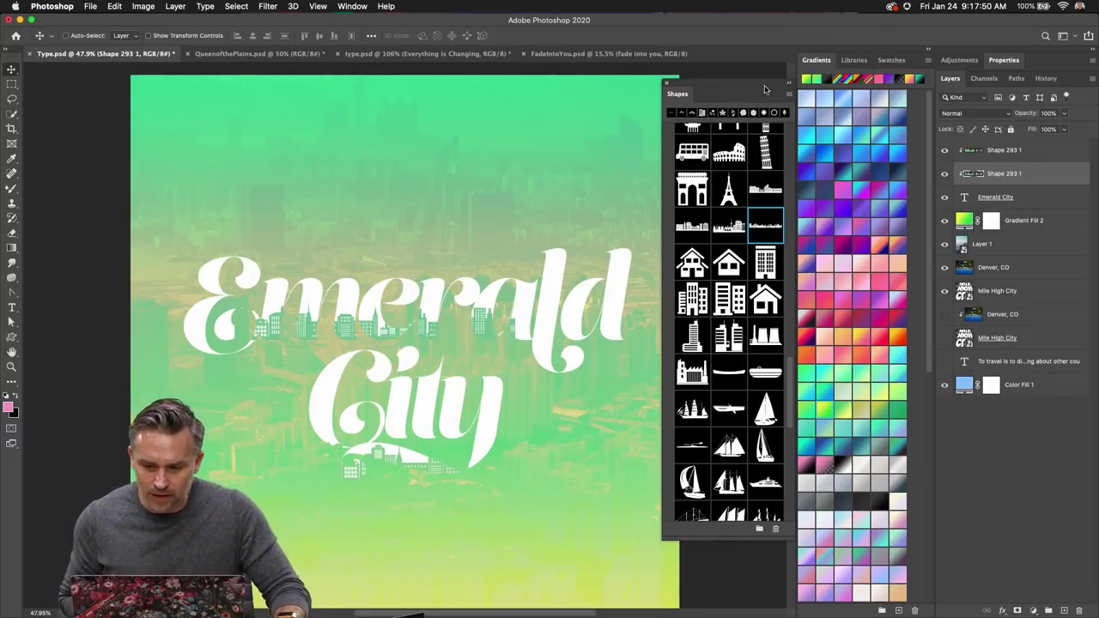
- Move the floating Shapes panel aside and close it
mouse_move(746, 101)
mouse_down()
mouse_move(720, 113)
mouse_move(732, 113)
mouse_up()
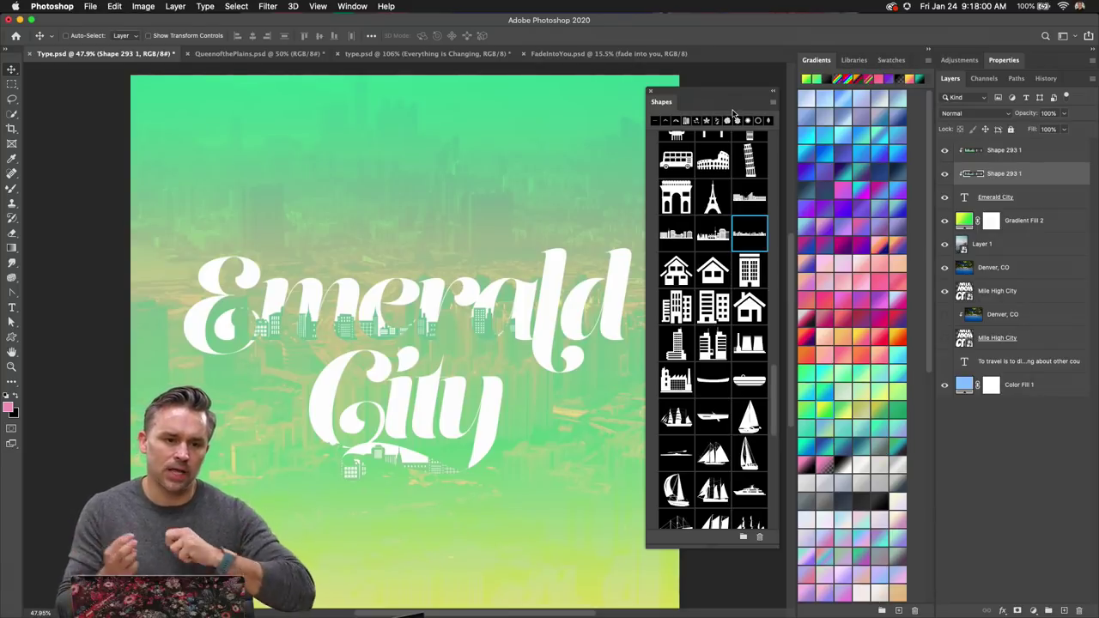
click(650, 92)
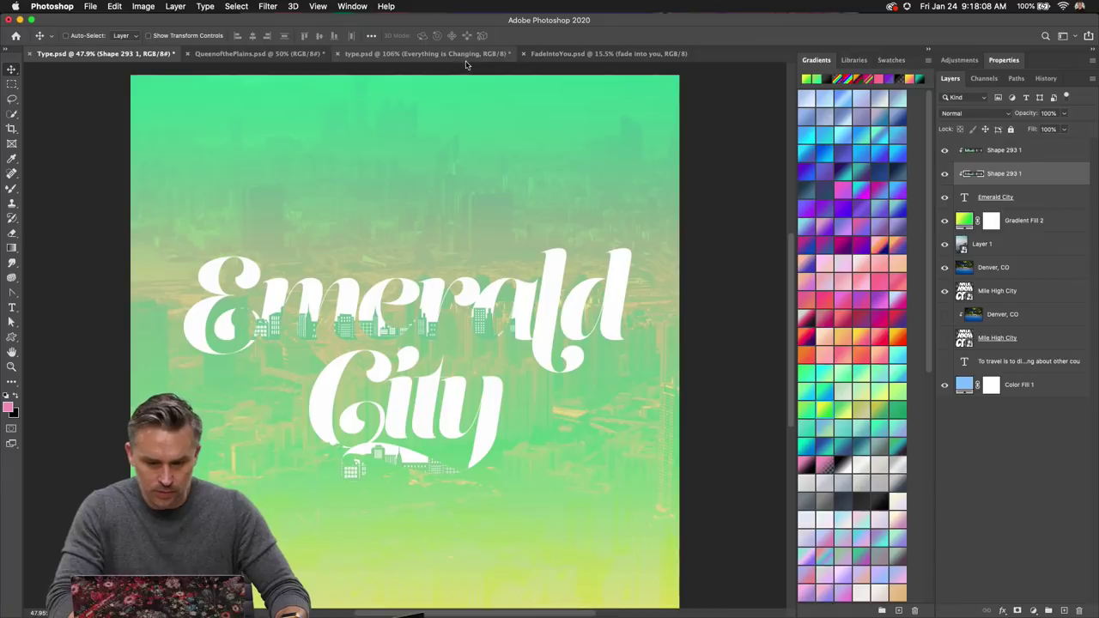
- Switch to FadeIntoYou.psd, fit it on screen, and move the FADE INTO YOU text over the hair
click(598, 53)
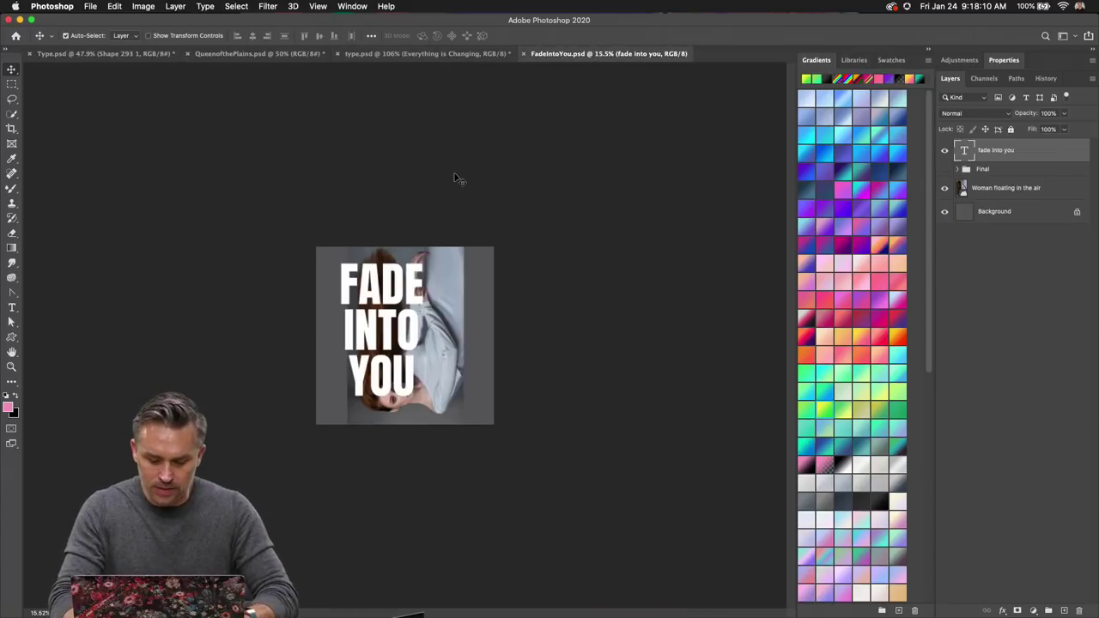
key(super+0)
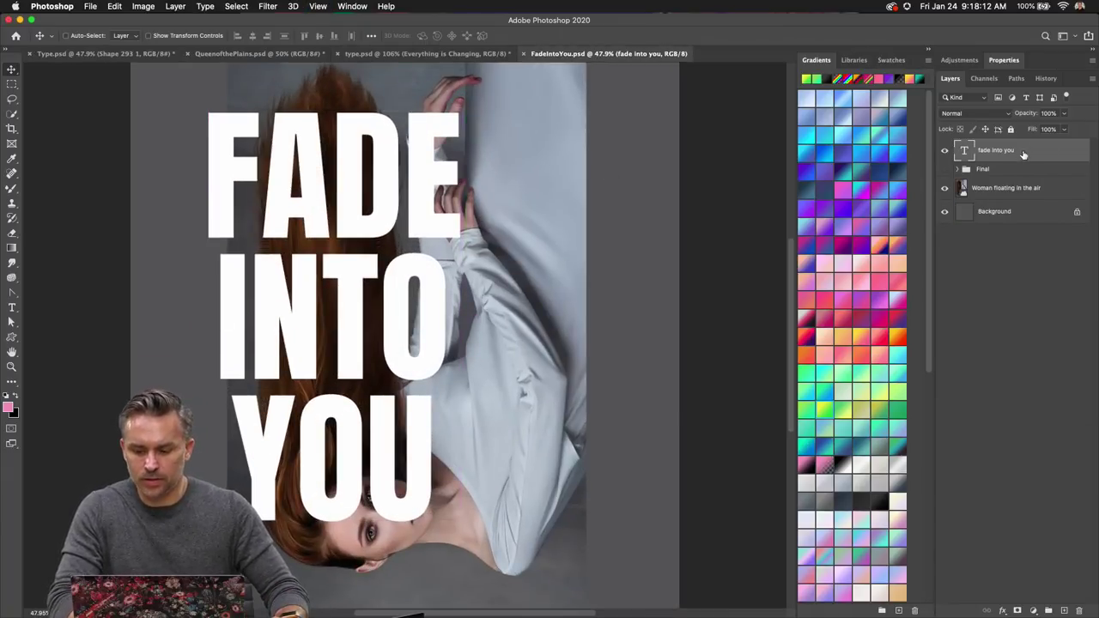
drag(354, 275, 541, 302)
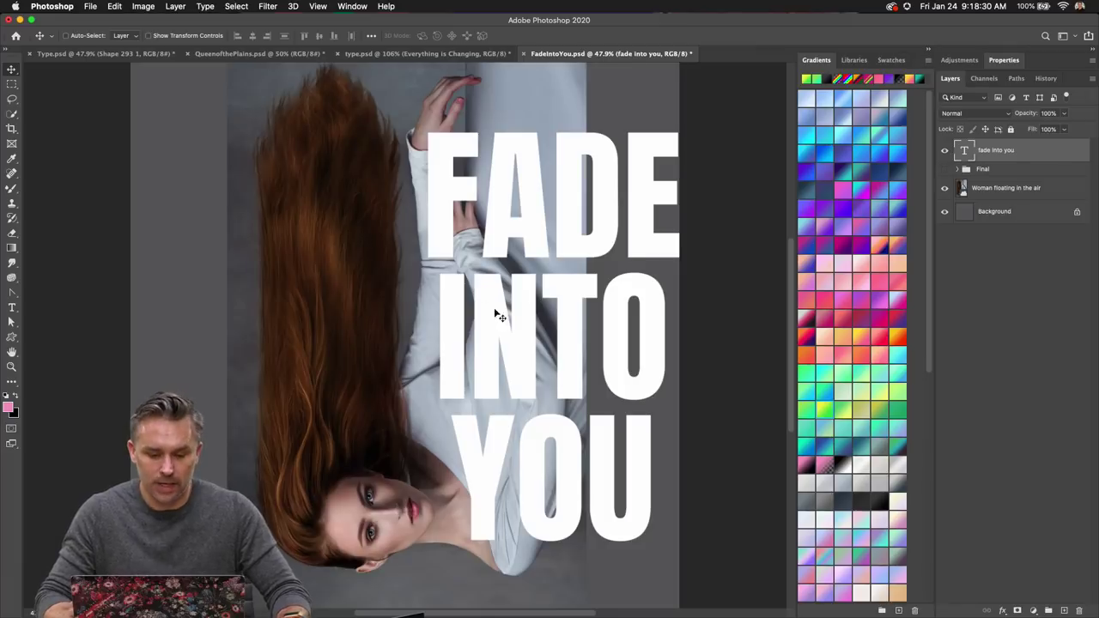
drag(496, 316, 342, 271)
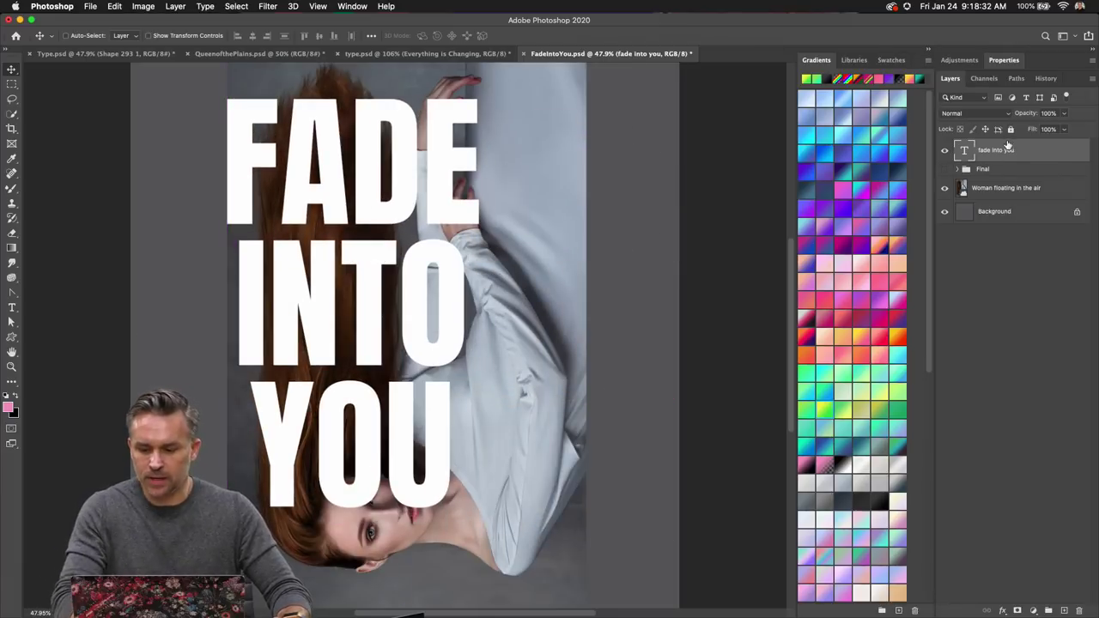
- Apply Filter > Liquify to the FADE INTO YOU type layer, converting it to a smart object
right_click(1024, 153)
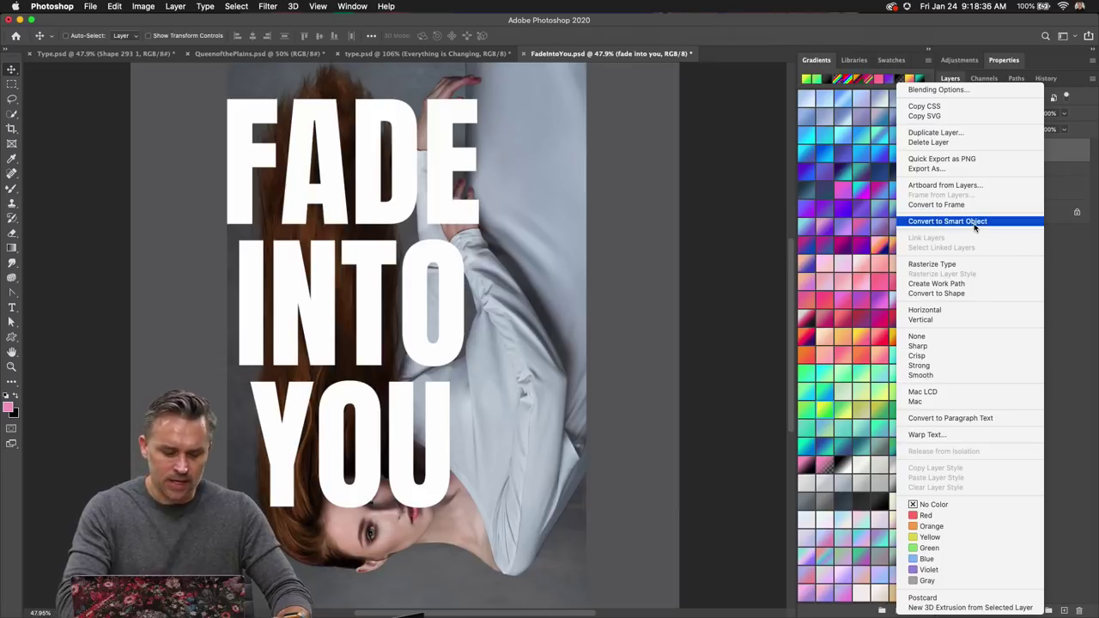
click(1047, 152)
click(266, 7)
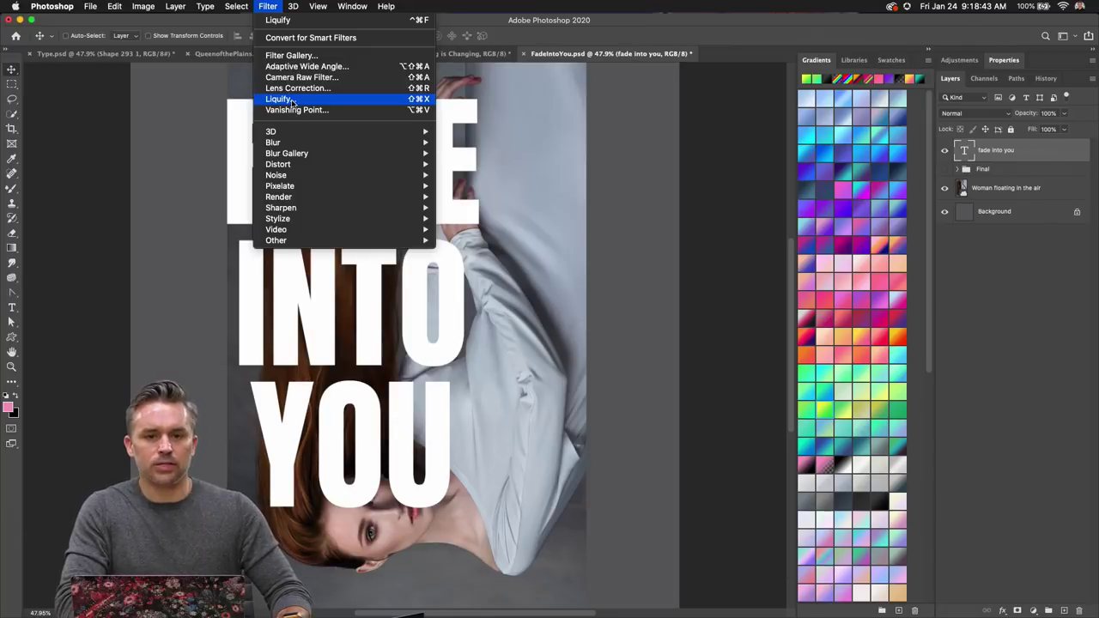
click(292, 100)
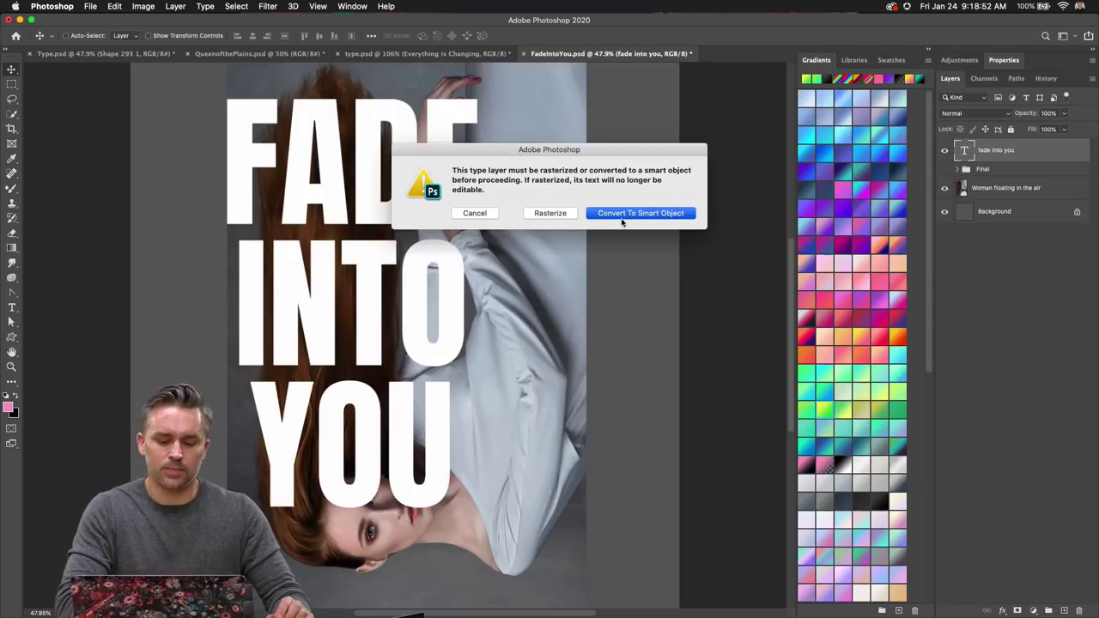
click(622, 222)
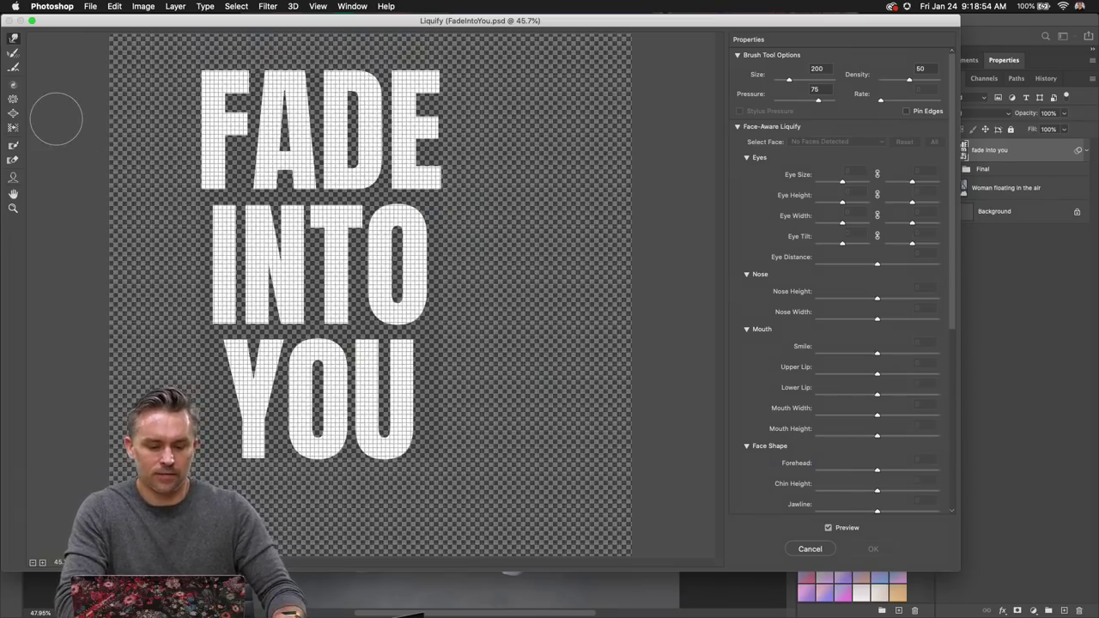
- Warp the tops of the F, A, D and E upward, using a brush up to size 200
drag(183, 21, 273, 48)
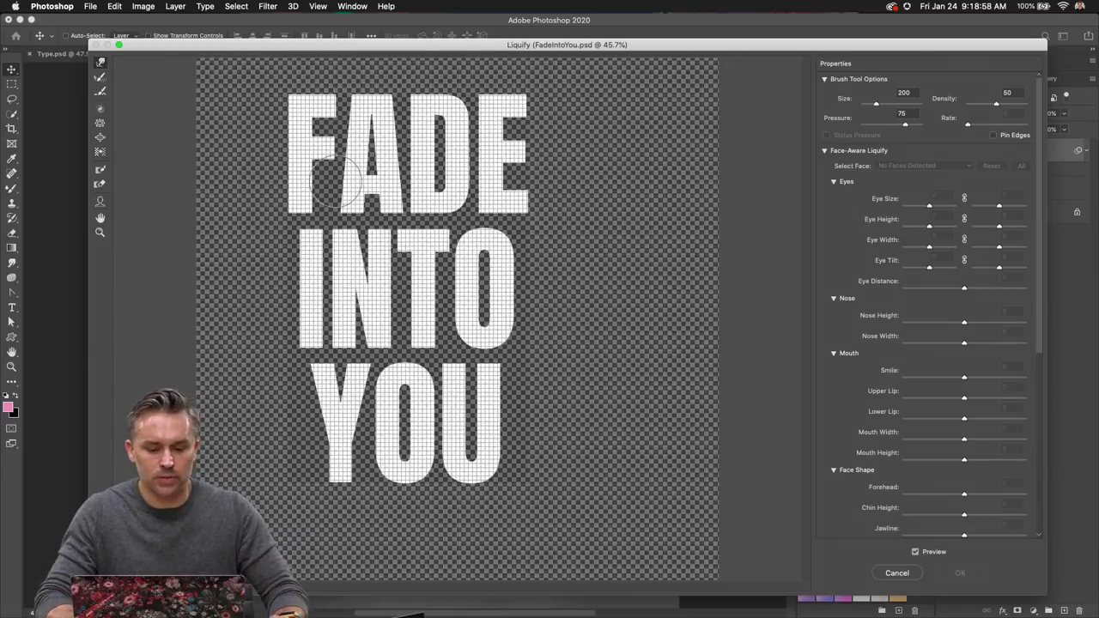
key(bracketright)
key(bracketright)
key(bracketright)
key(bracketright)
key(bracketleft)
key(bracketleft)
key(bracketleft)
key(bracketleft)
key(bracketleft)
key(bracketleft)
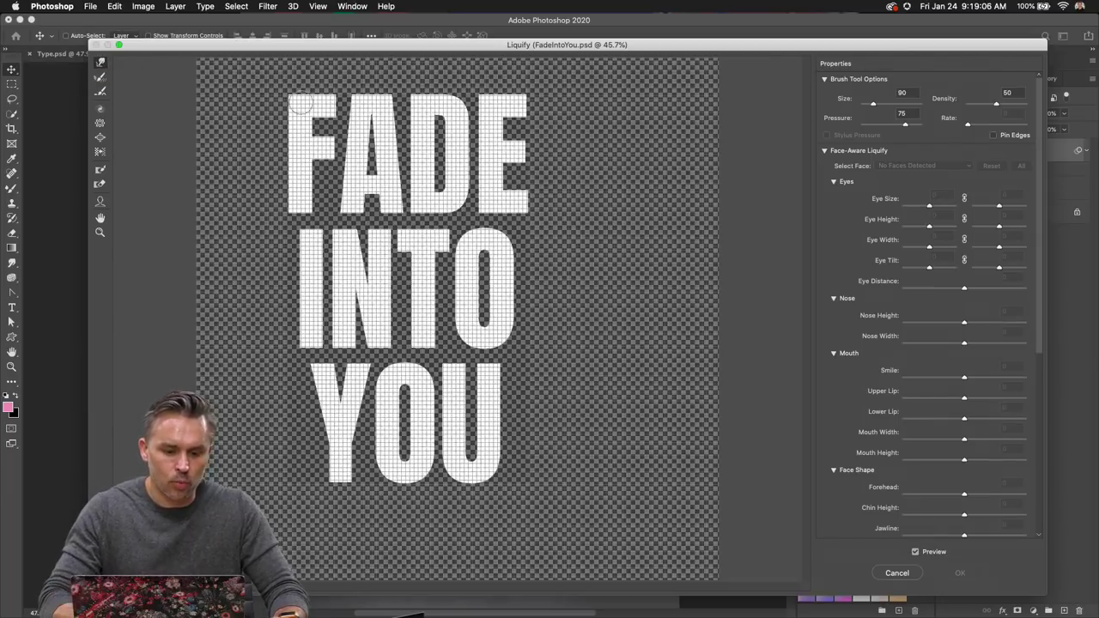
drag(297, 79, 313, 96)
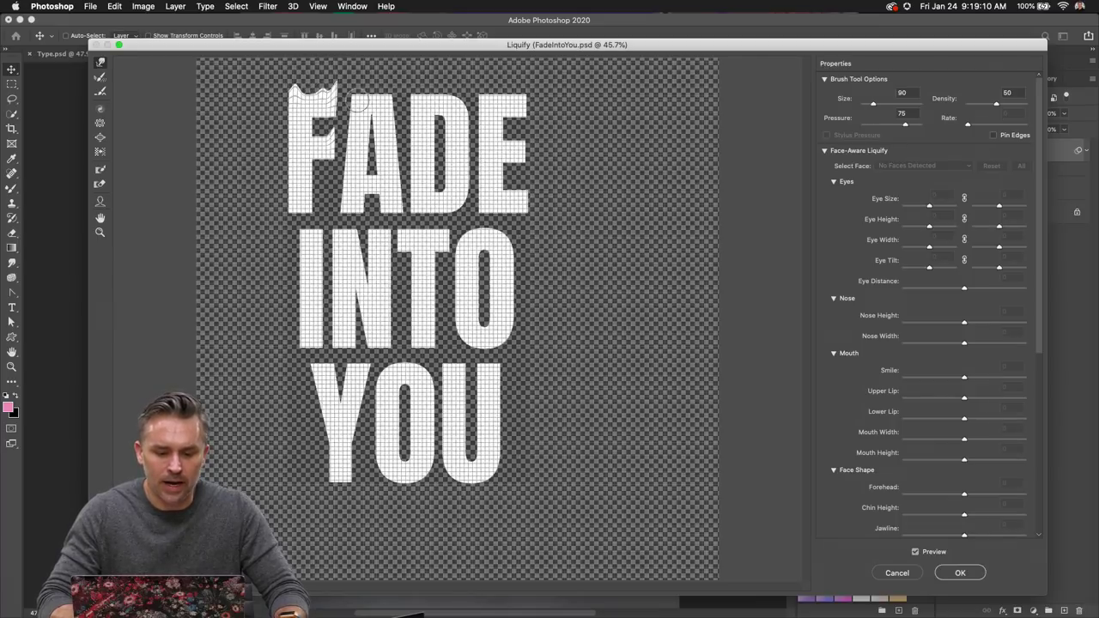
key(bracketright)
key(bracketright)
key(bracketright)
key(bracketright)
key(bracketright)
drag(359, 101, 361, 74)
drag(432, 116, 420, 75)
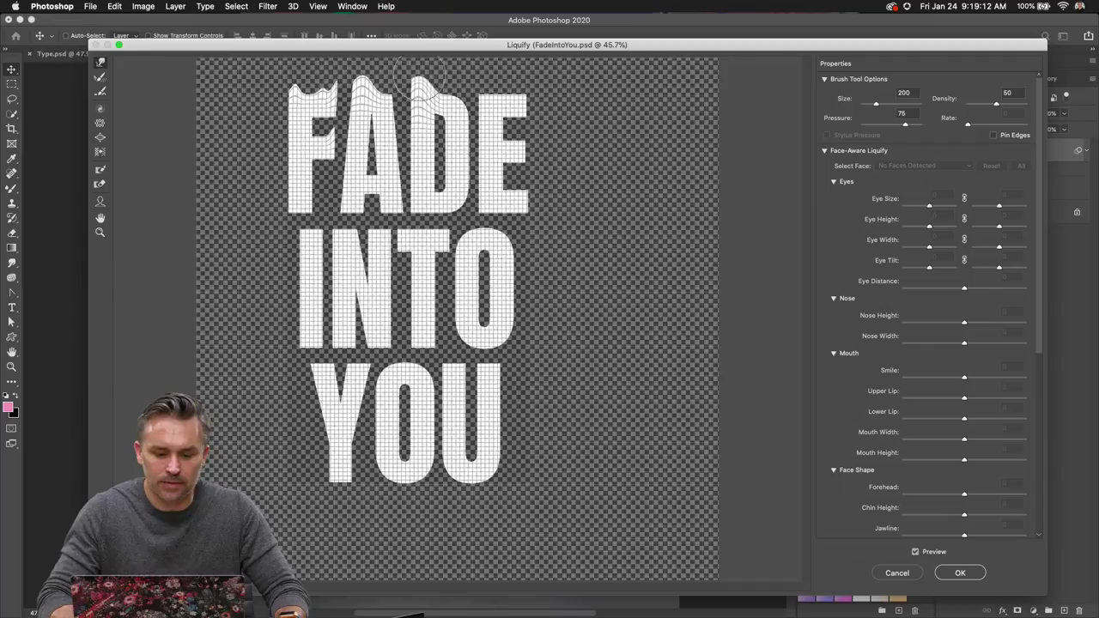
drag(511, 112, 512, 79)
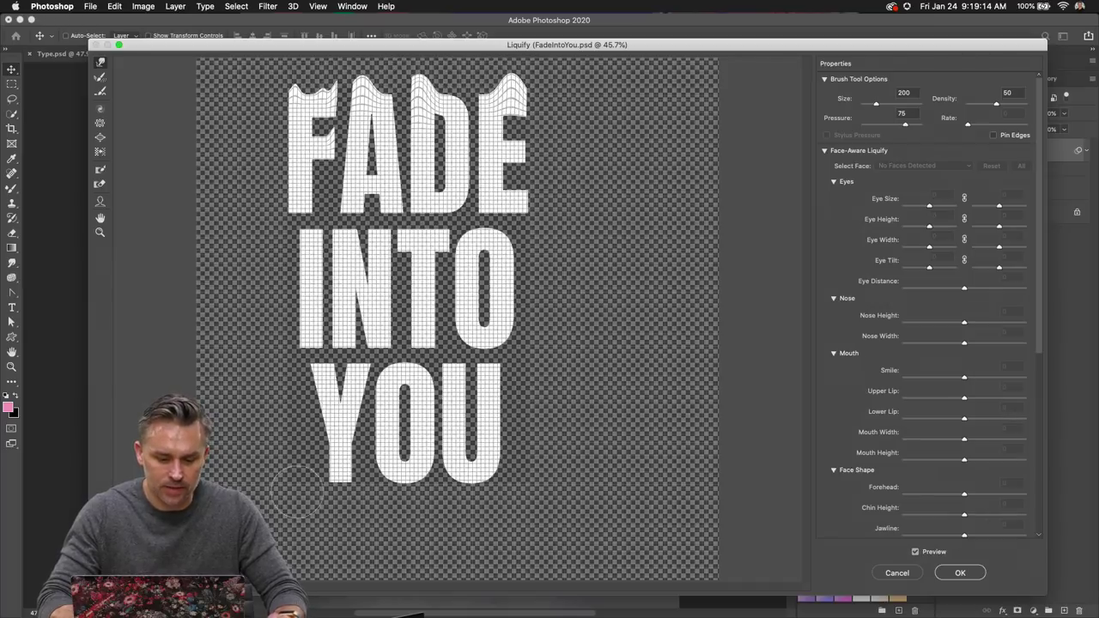
- Drip the bottoms of Y and U, warp the T and E with backdrop shown, and apply Liquify
drag(336, 468, 342, 505)
drag(476, 467, 479, 505)
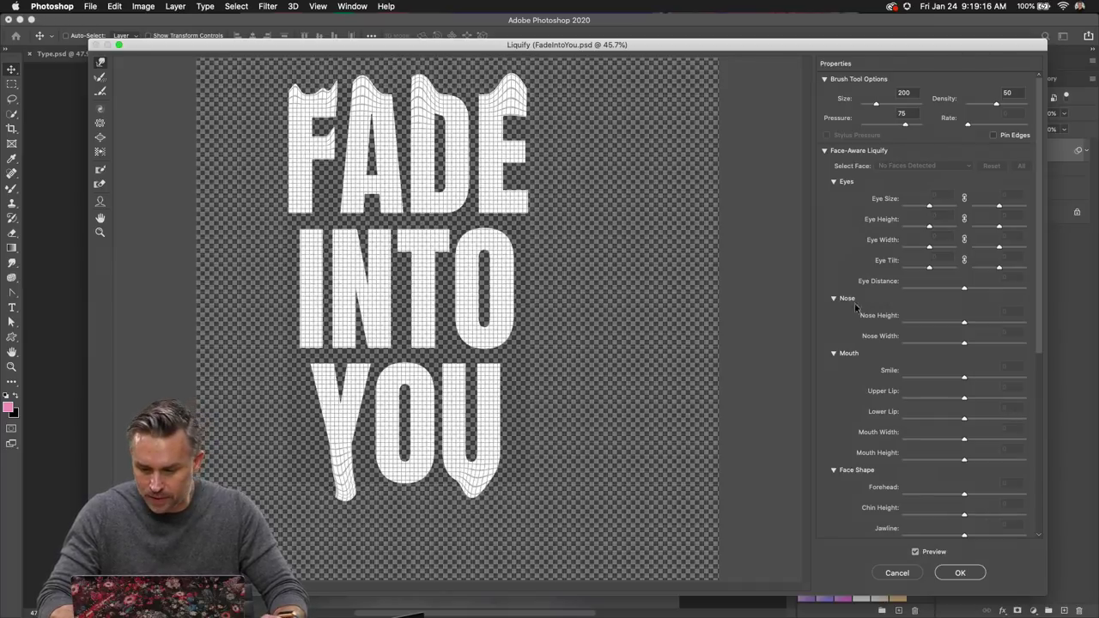
scroll(856, 307, down, 5)
click(825, 447)
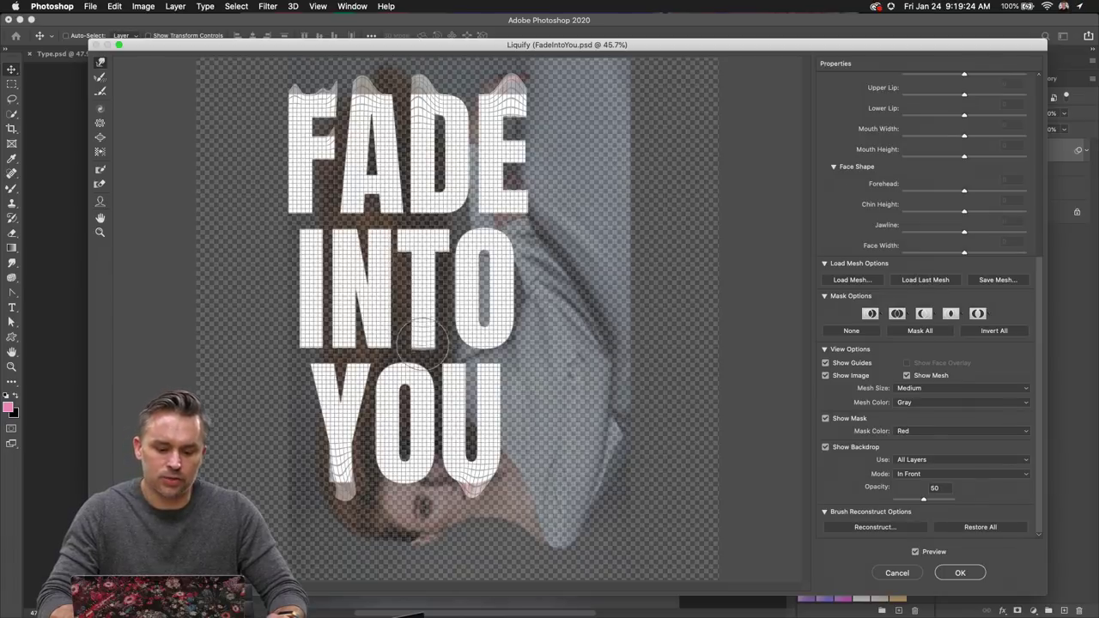
mouse_move(424, 337)
mouse_down()
mouse_move(444, 358)
mouse_move(481, 342)
mouse_up()
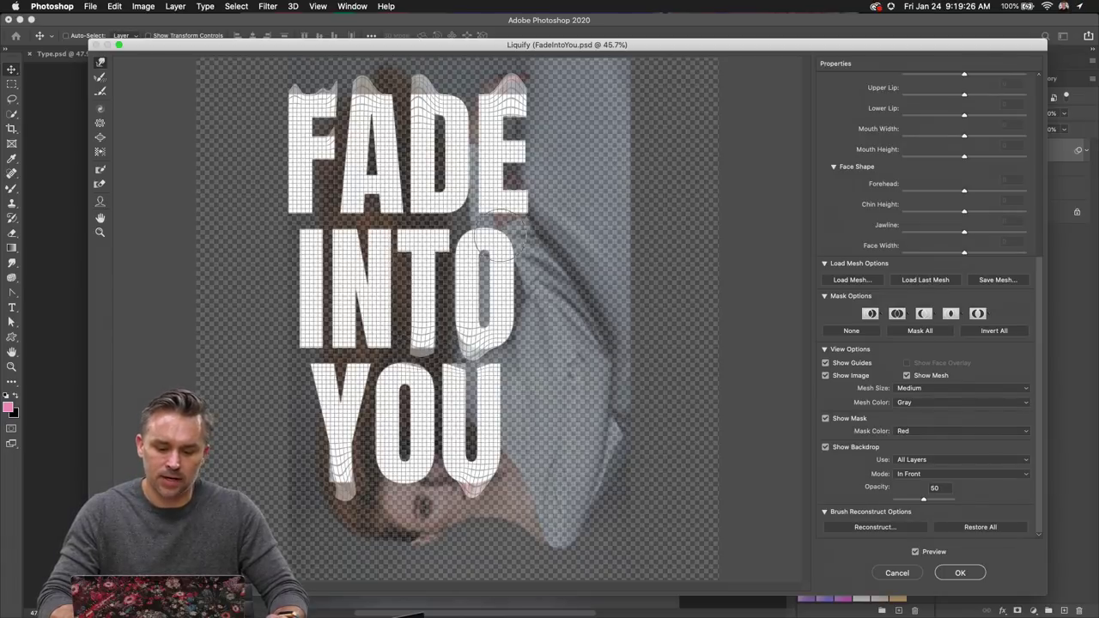
mouse_move(498, 227)
mouse_down()
mouse_move(518, 211)
mouse_move(520, 172)
mouse_move(507, 112)
mouse_up()
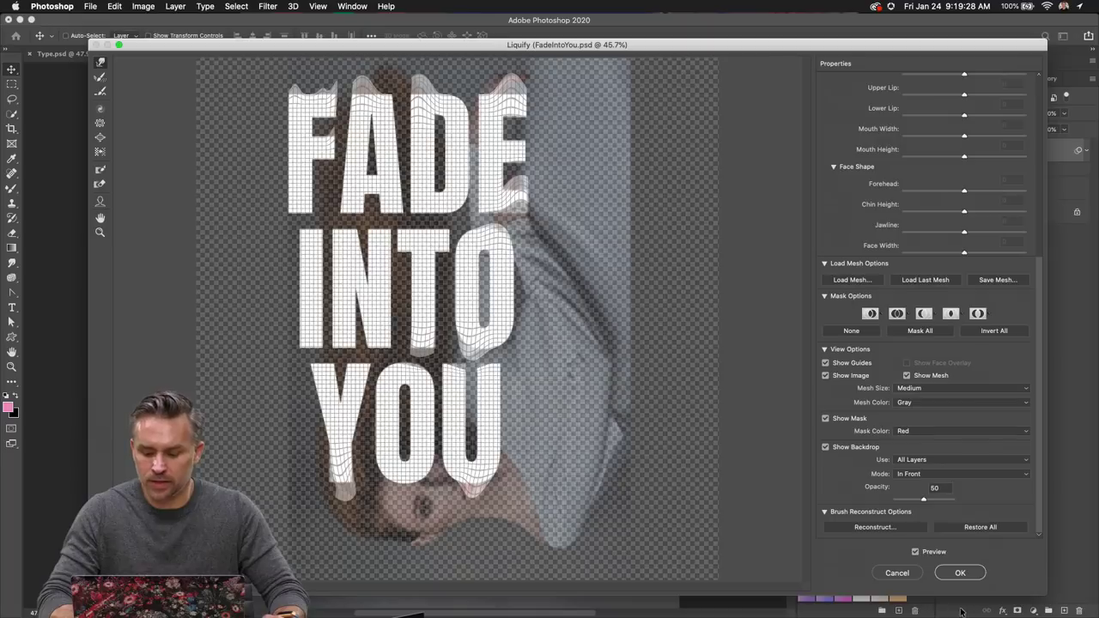
click(961, 575)
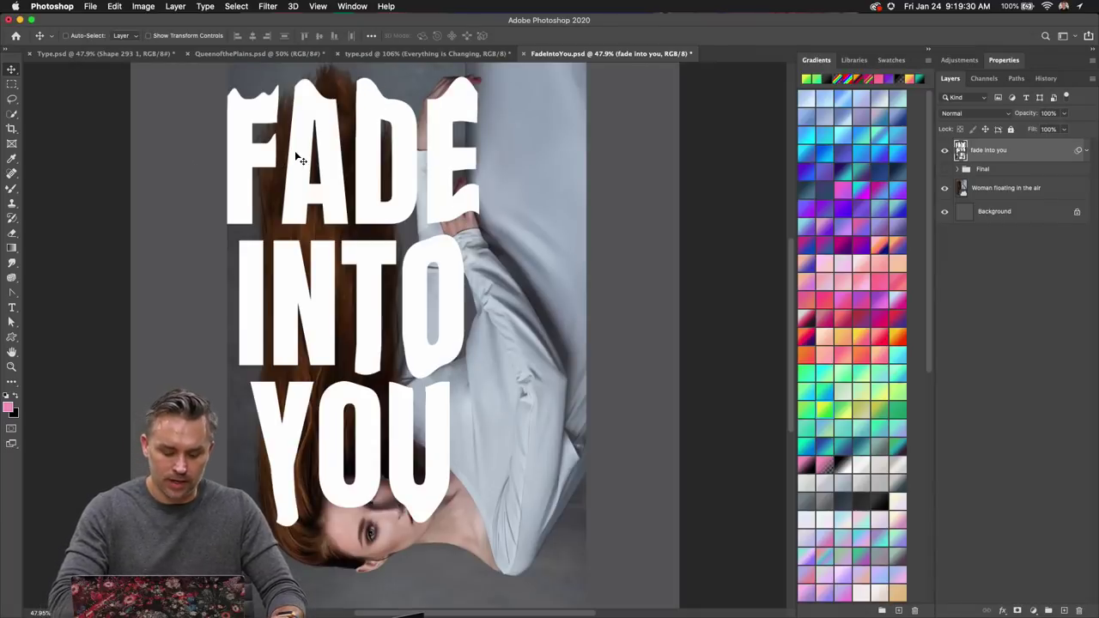
- Scale the liquified text down, stretch it taller, and move it up and right over the hair
key(ctrl+t)
drag(477, 99, 397, 231)
drag(299, 296, 295, 261)
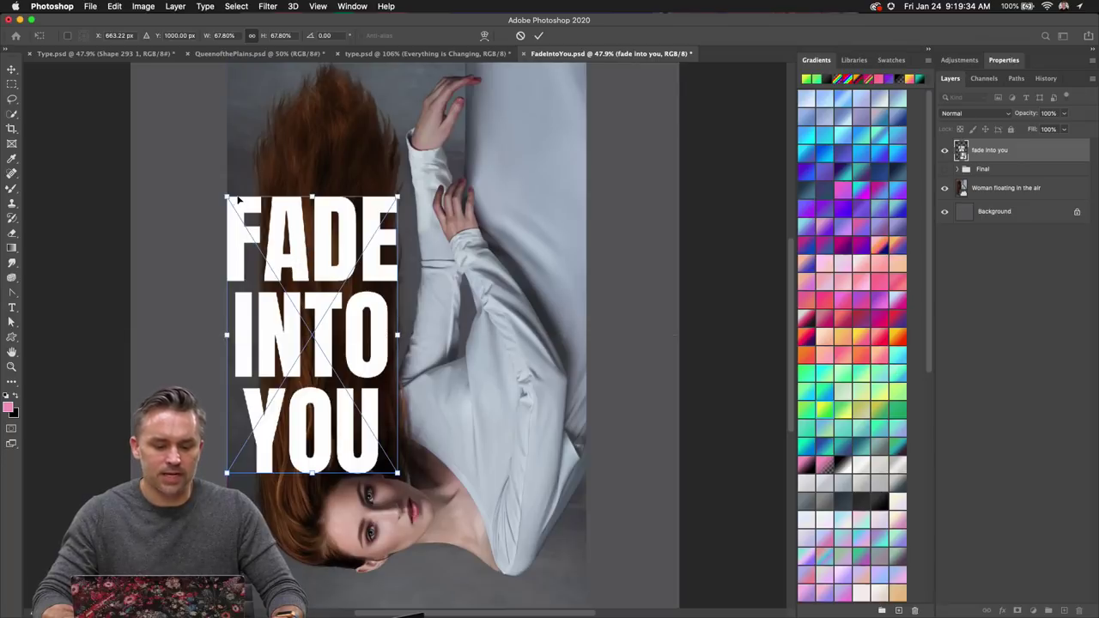
drag(226, 195, 238, 215)
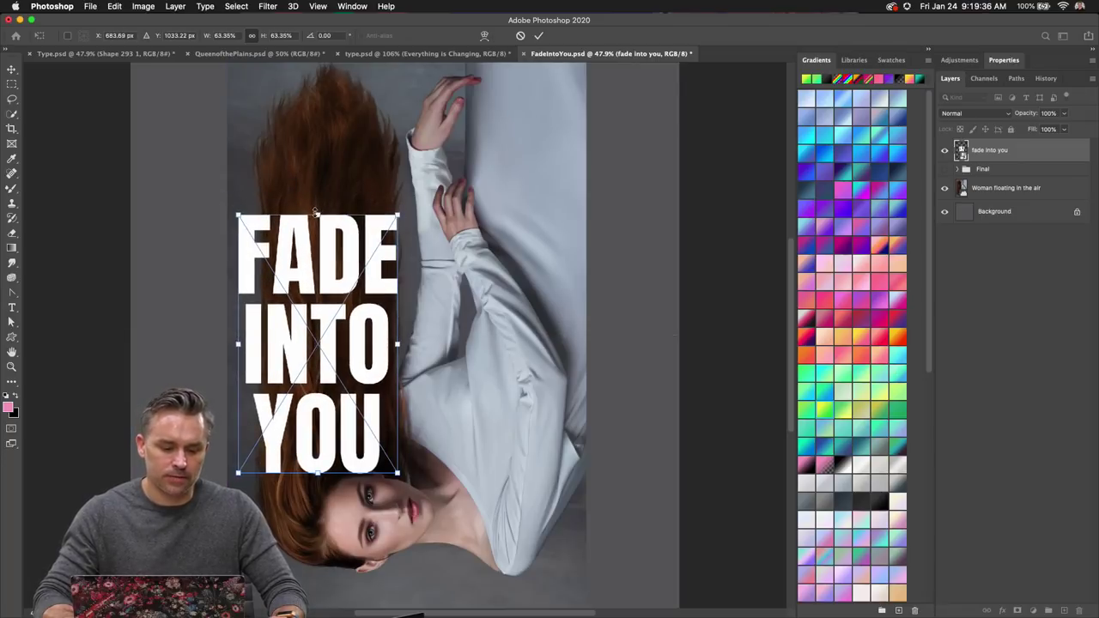
drag(316, 212, 319, 147)
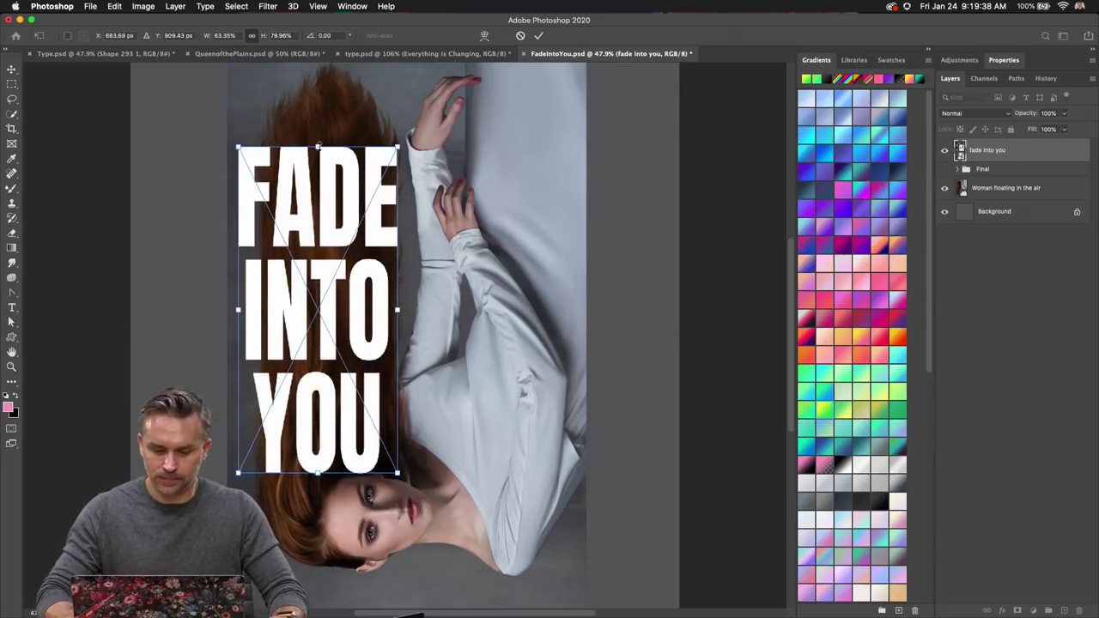
key(Return)
drag(303, 209, 315, 215)
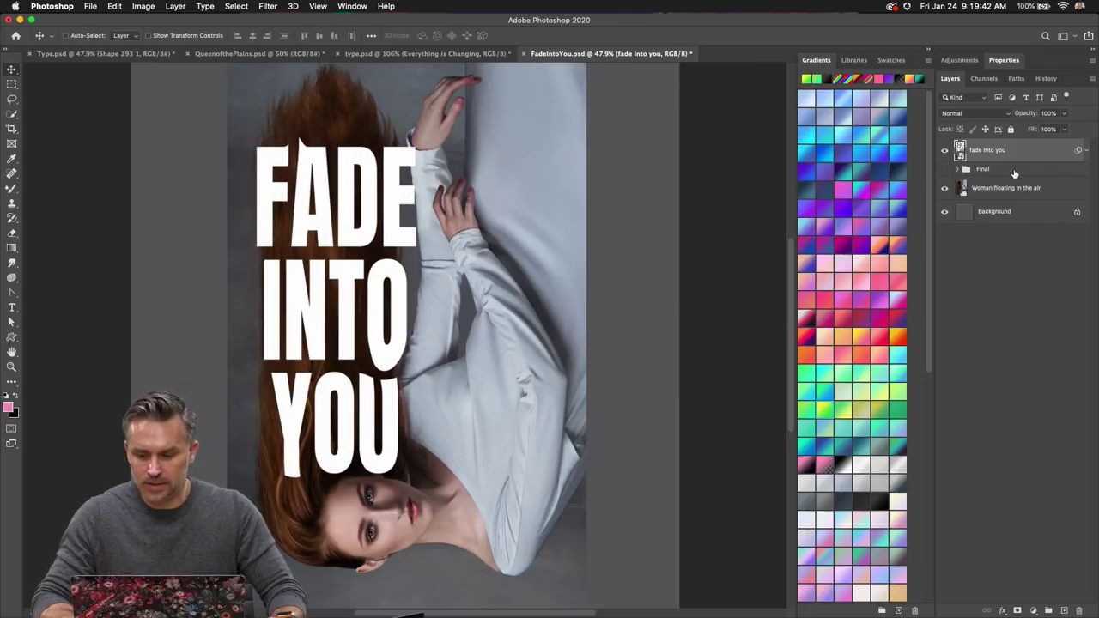
- Reveal the Liquify smart filter, then resize the text to about 54% width and 69% height
click(1087, 151)
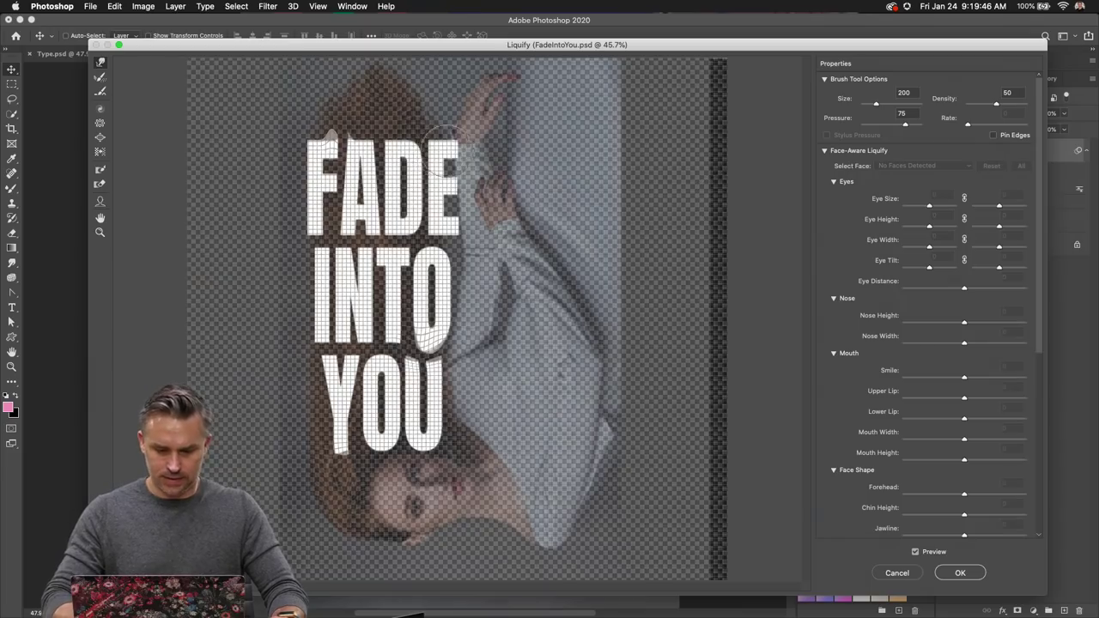
click(890, 575)
key(super+t)
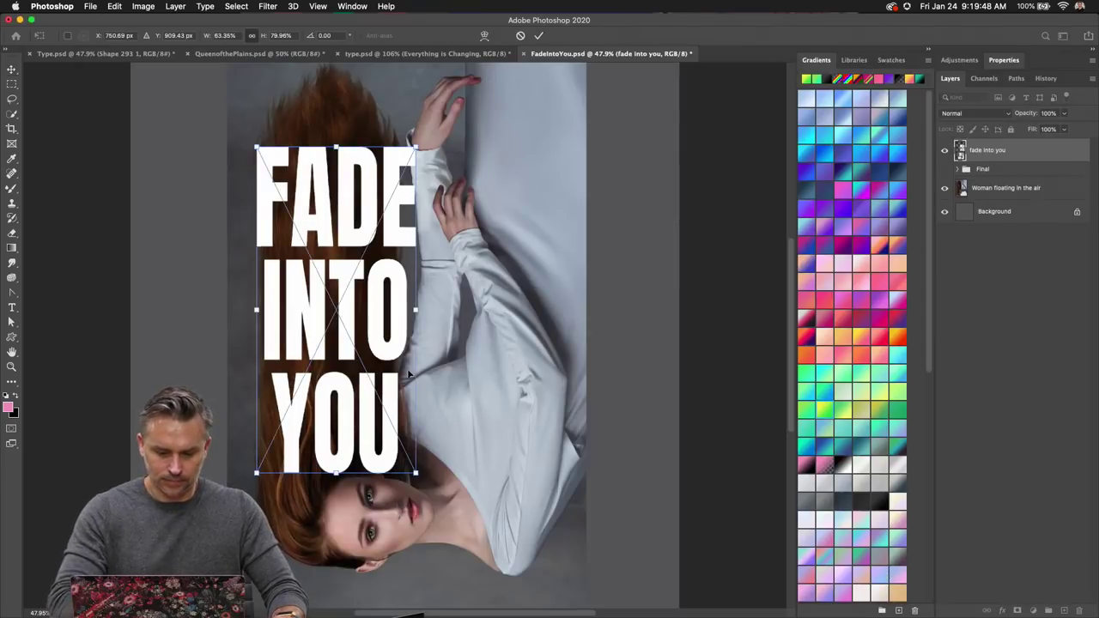
drag(416, 308, 404, 310)
mouse_move(334, 235)
mouse_down()
mouse_move(343, 190)
mouse_move(327, 224)
mouse_up()
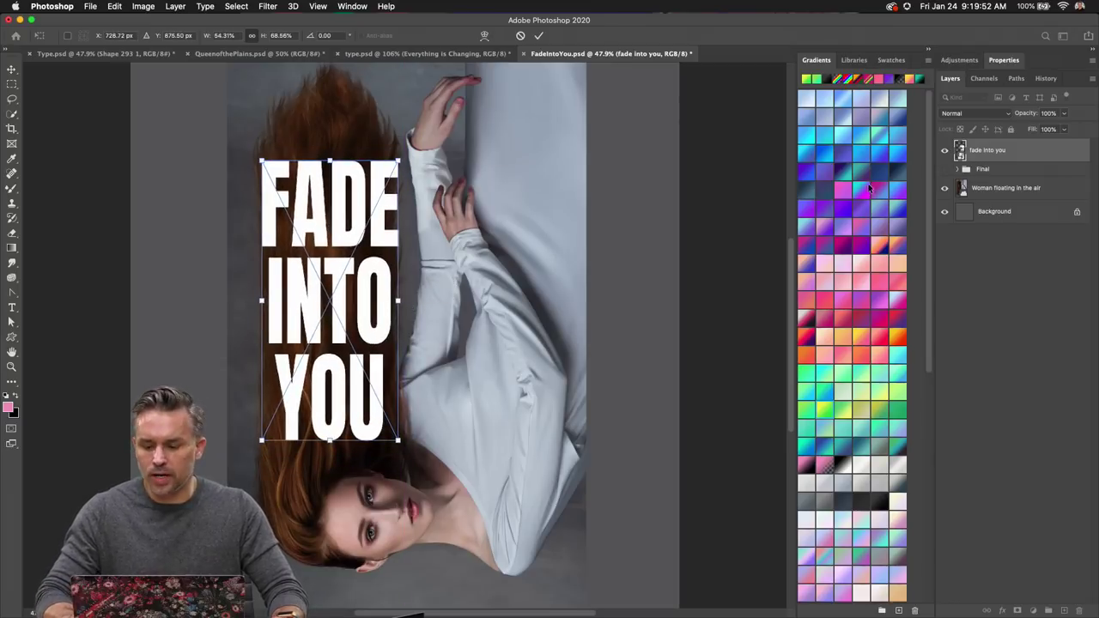
key(Return)
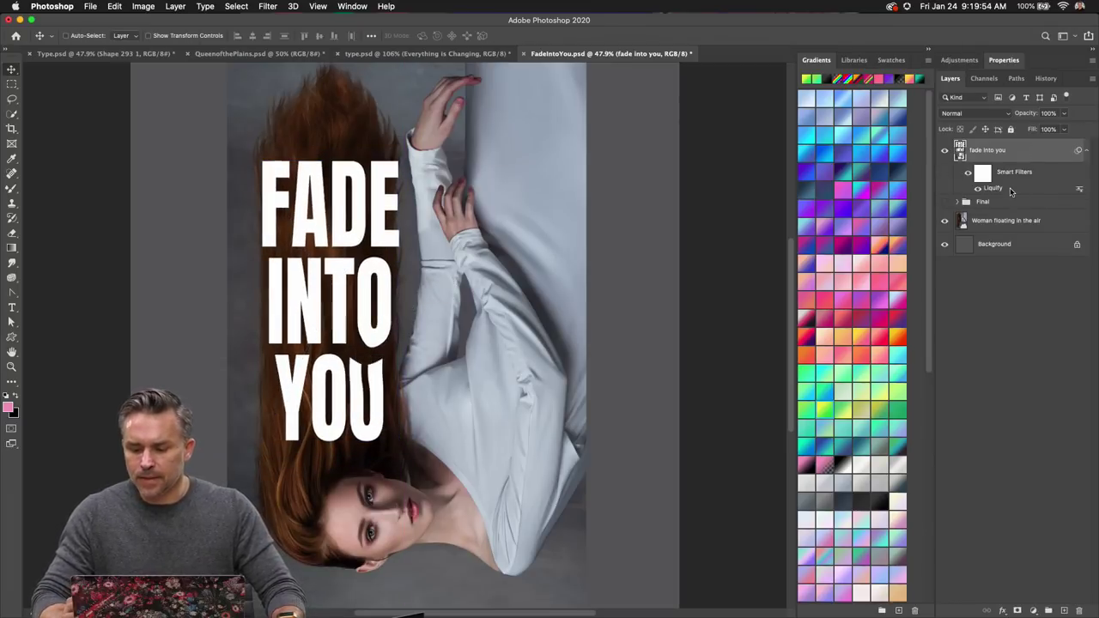
- Re-edit the Liquify smart filter: push FADE's tops higher and pull the Y and U into longer drips
double_click(1010, 189)
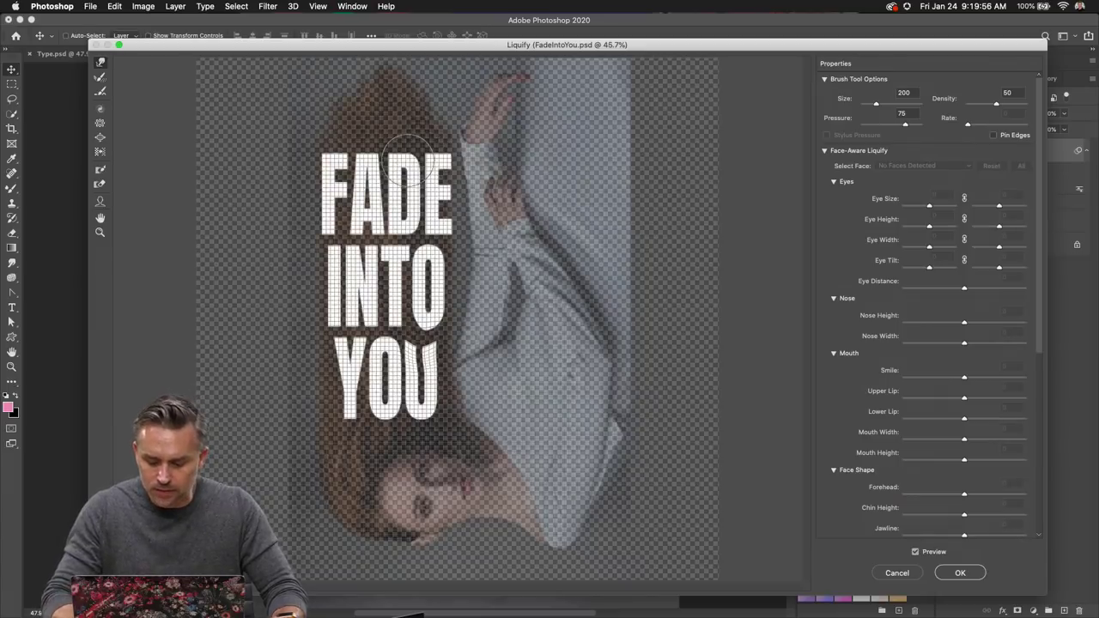
mouse_move(408, 159)
mouse_down()
mouse_move(434, 129)
mouse_move(425, 116)
mouse_move(412, 150)
mouse_move(396, 127)
mouse_up()
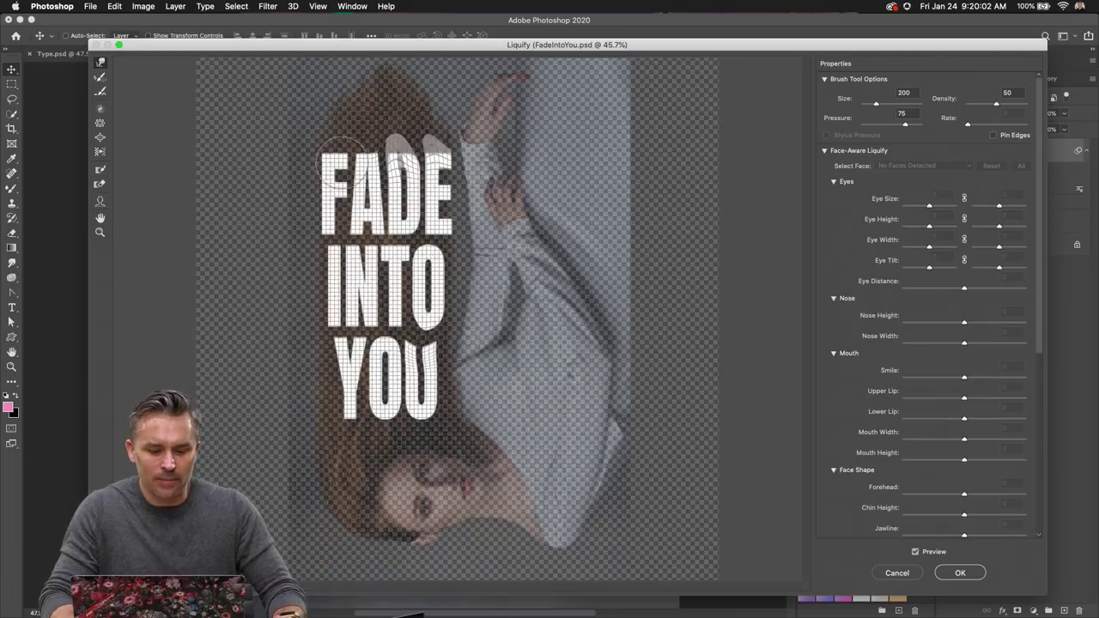
drag(348, 163, 357, 125)
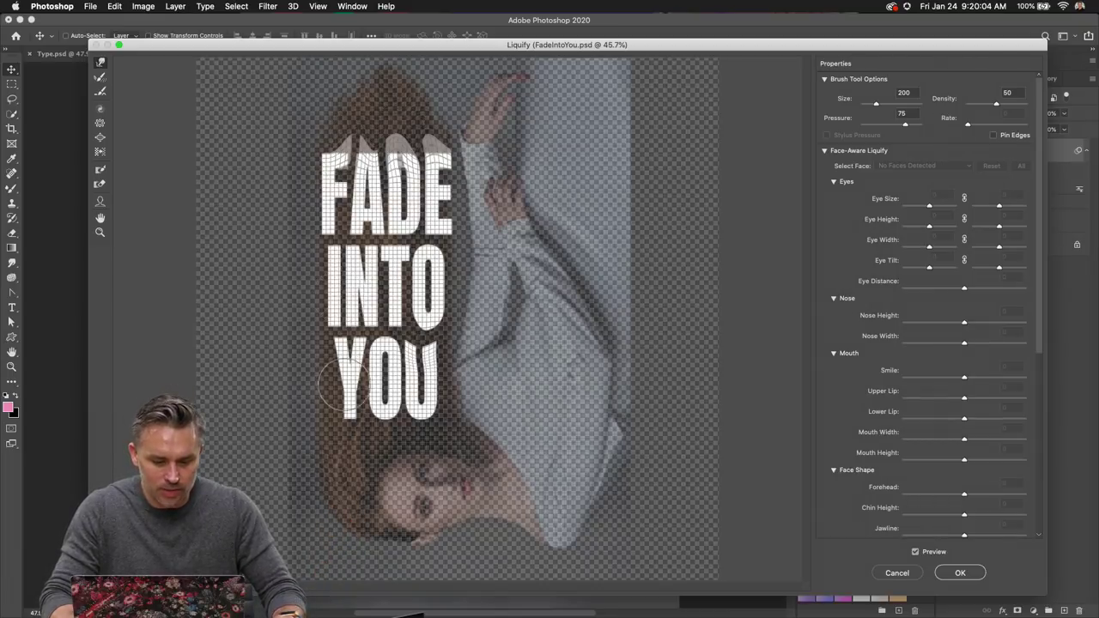
drag(343, 384, 349, 459)
mouse_move(419, 402)
mouse_down()
mouse_move(406, 441)
mouse_move(378, 450)
mouse_up()
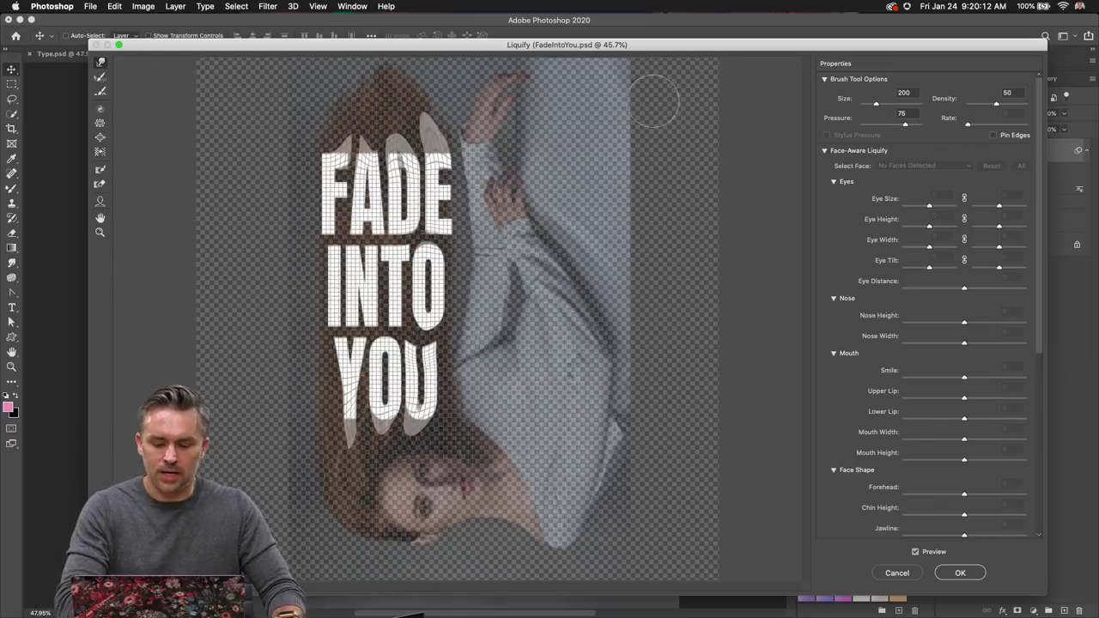
click(960, 574)
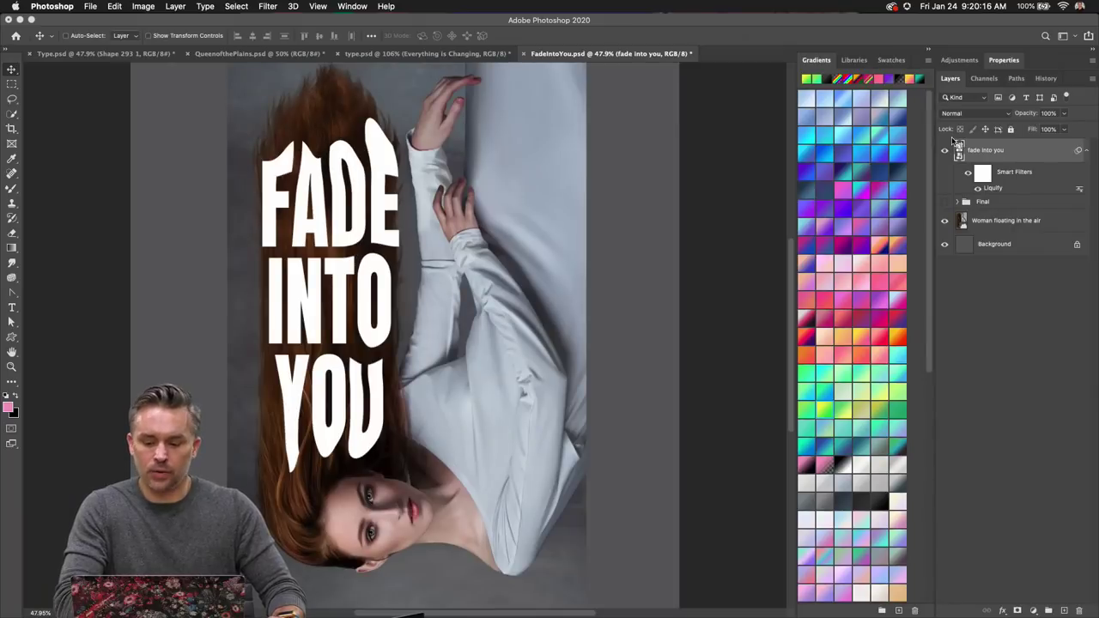
- Set the FADE INTO YOU layer's blend mode to Overlay
click(982, 112)
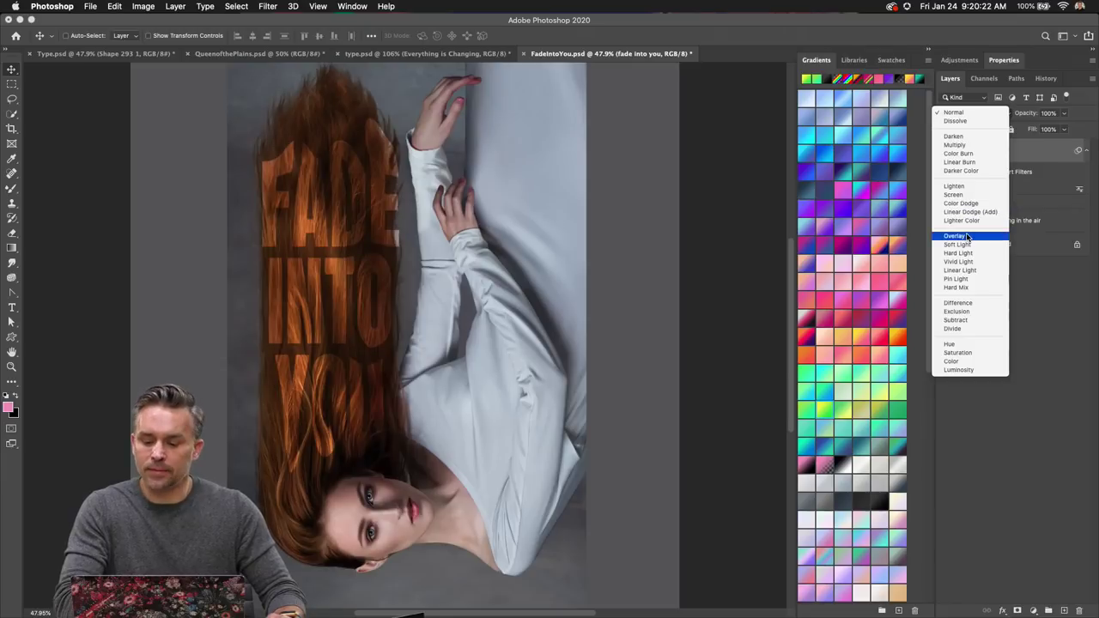
click(967, 236)
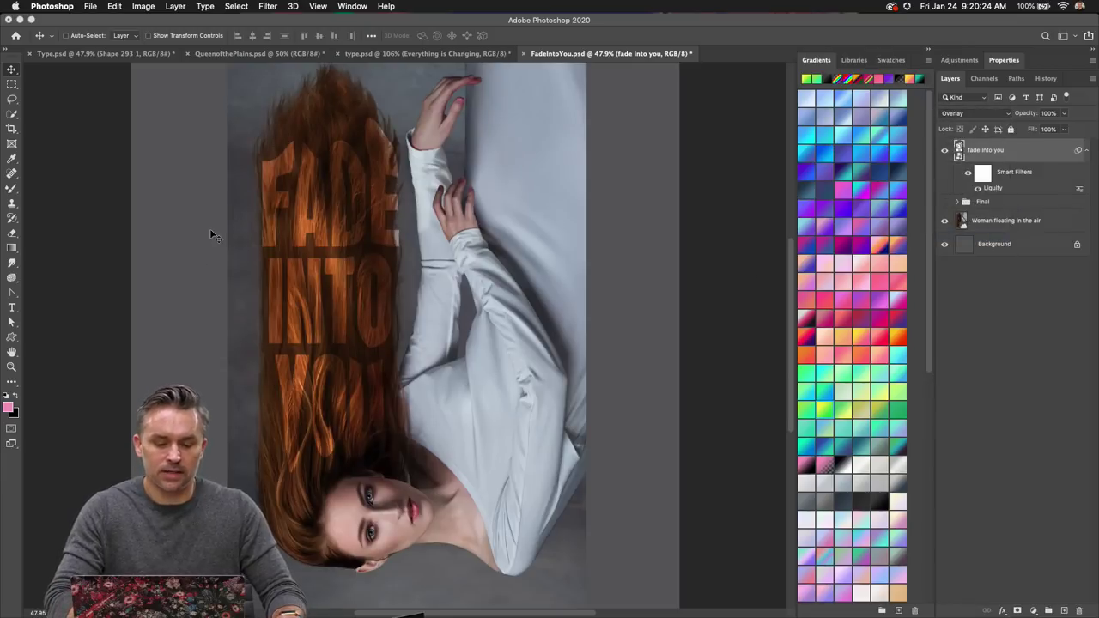
scroll(219, 249, left, 1)
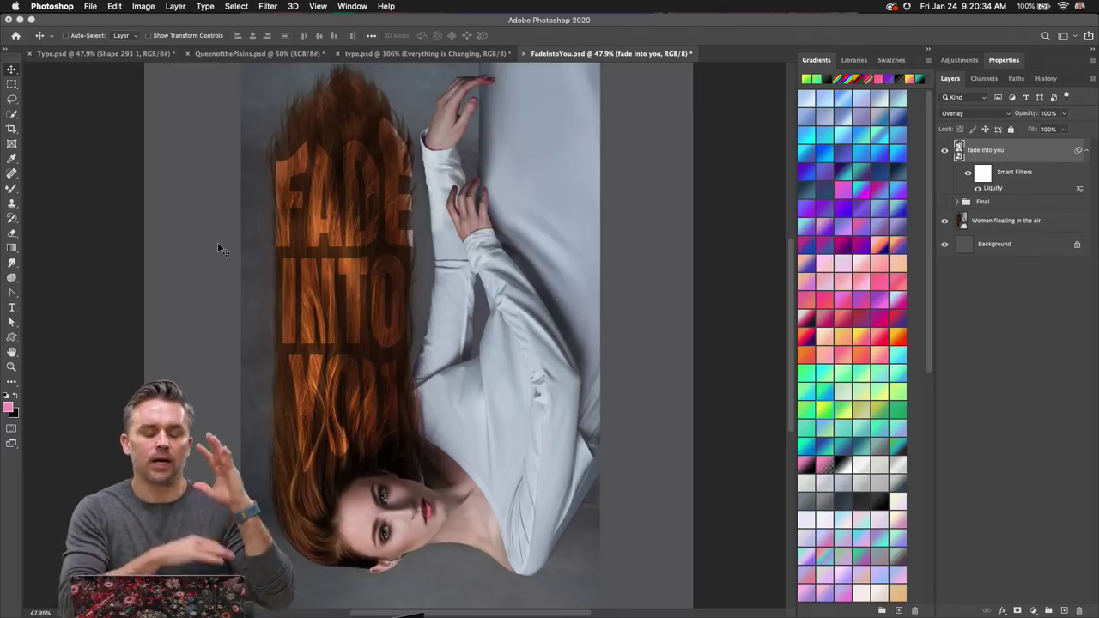
- In type.psd, hide Everything Is Changing and convert the PREDICTABLE text layer to a smart object
click(362, 54)
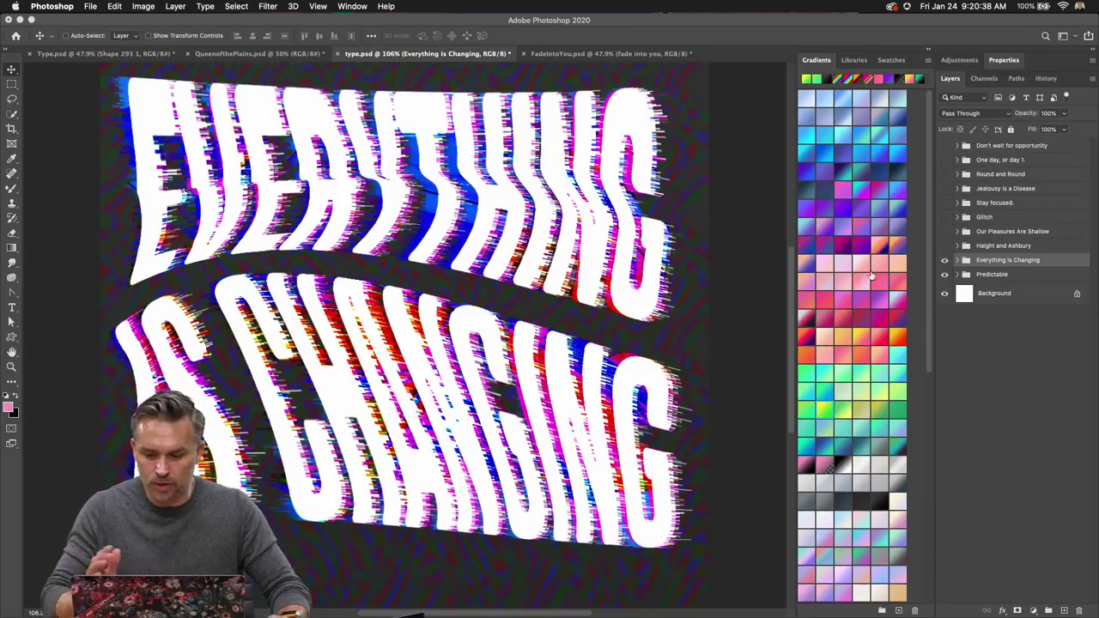
click(946, 260)
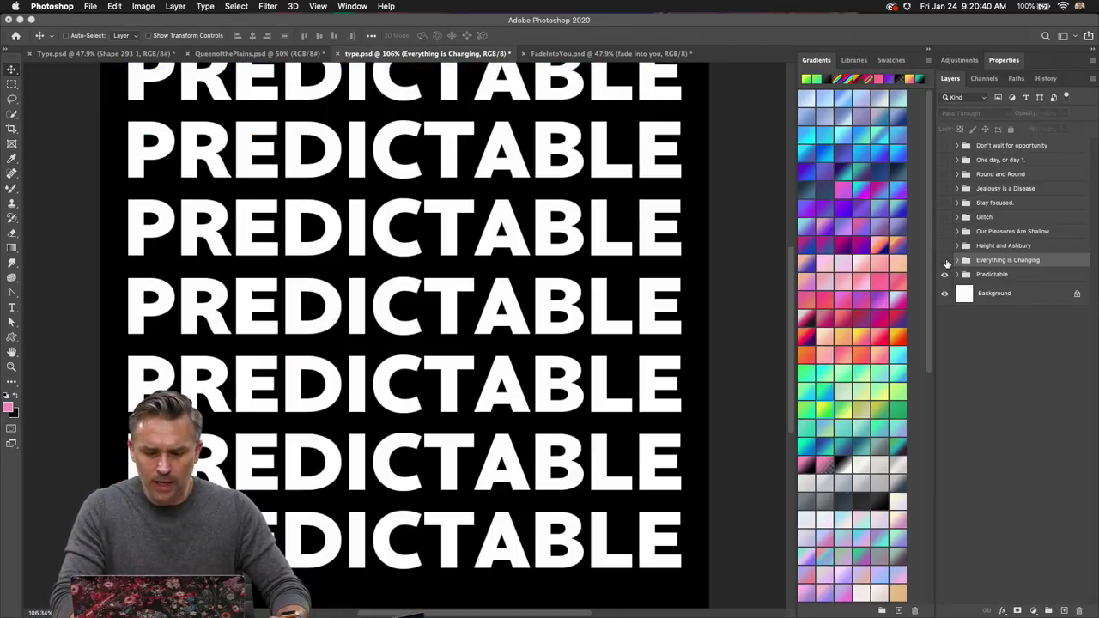
click(946, 260)
click(958, 274)
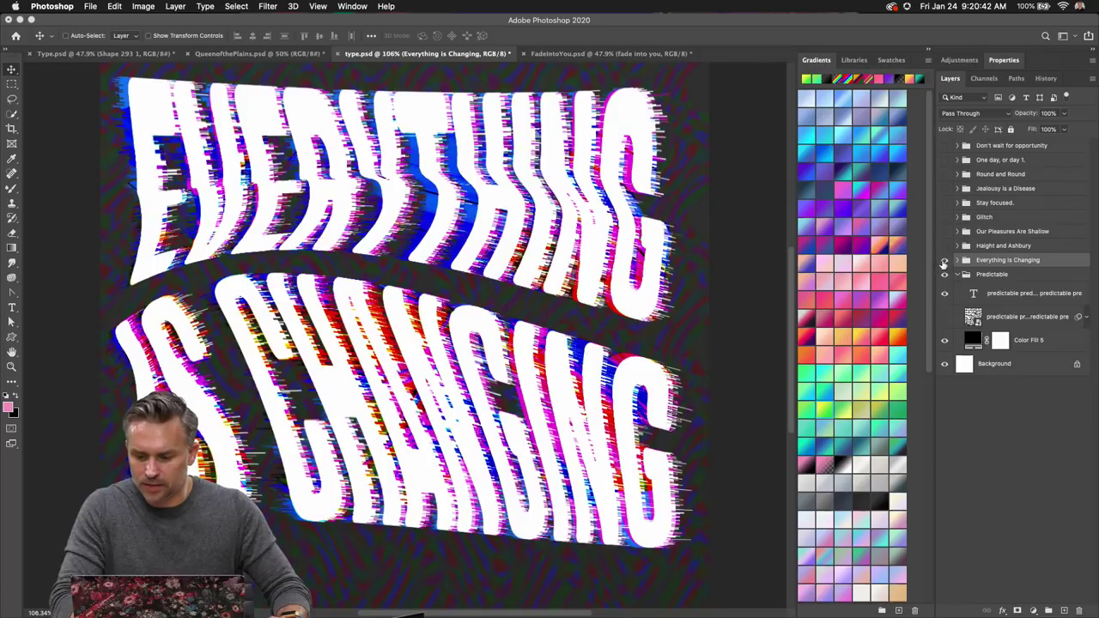
click(945, 261)
click(999, 295)
right_click(1006, 295)
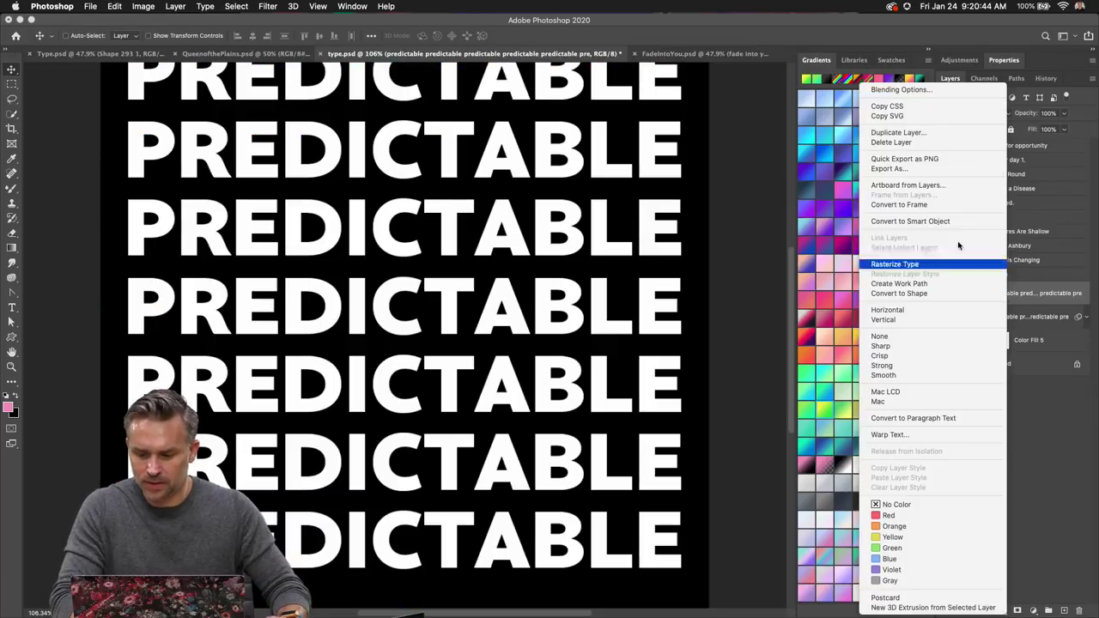
click(948, 222)
- Liquify PREDICTABLE with a size 300, pressure 66 brush, swirling the rows through the middle
click(268, 6)
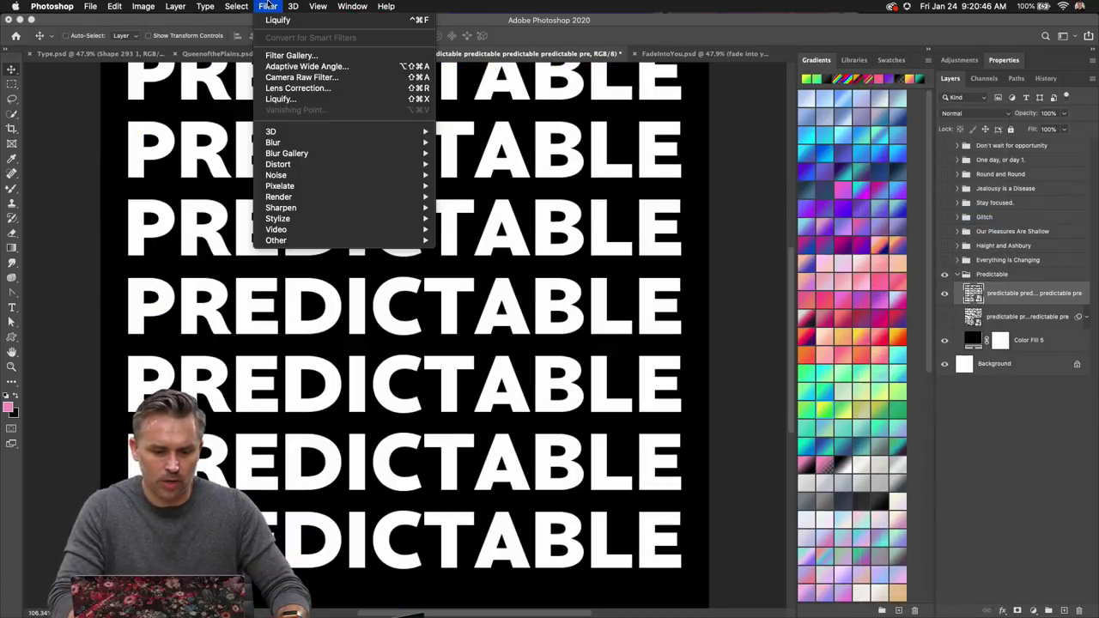
click(268, 6)
click(268, 6)
click(281, 98)
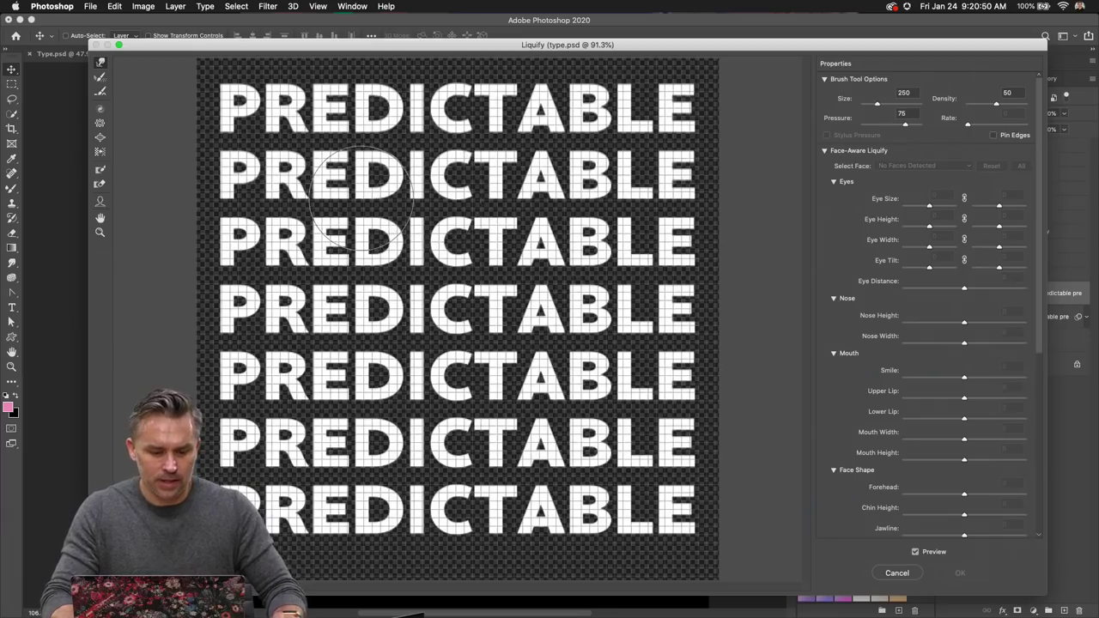
key(bracketleft)
key(bracketleft)
key(bracketleft)
key(bracketleft)
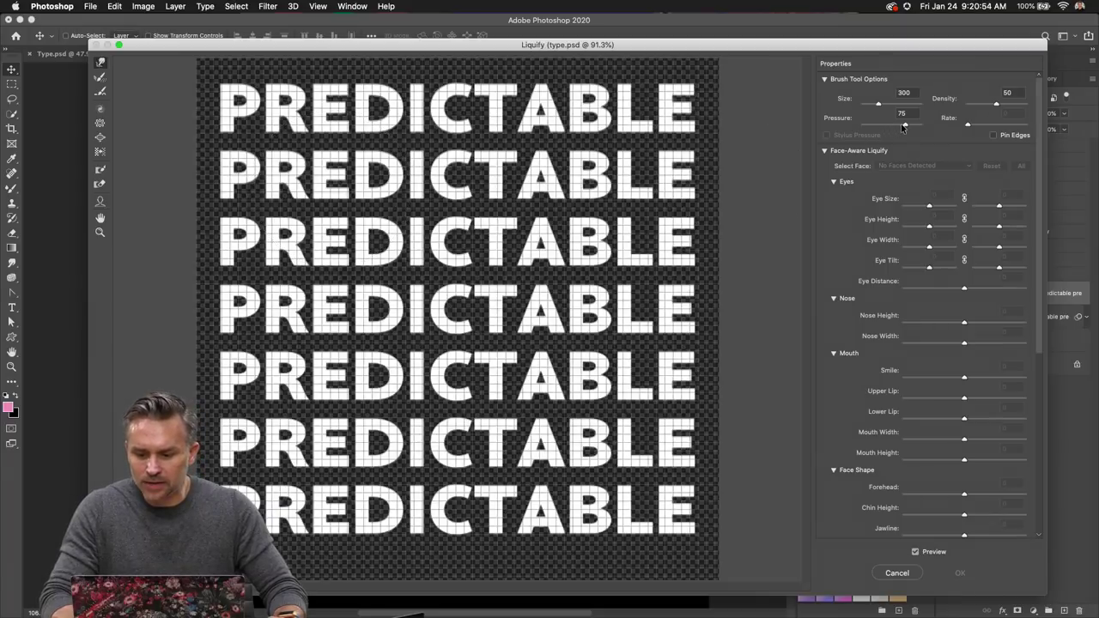
drag(902, 129, 900, 126)
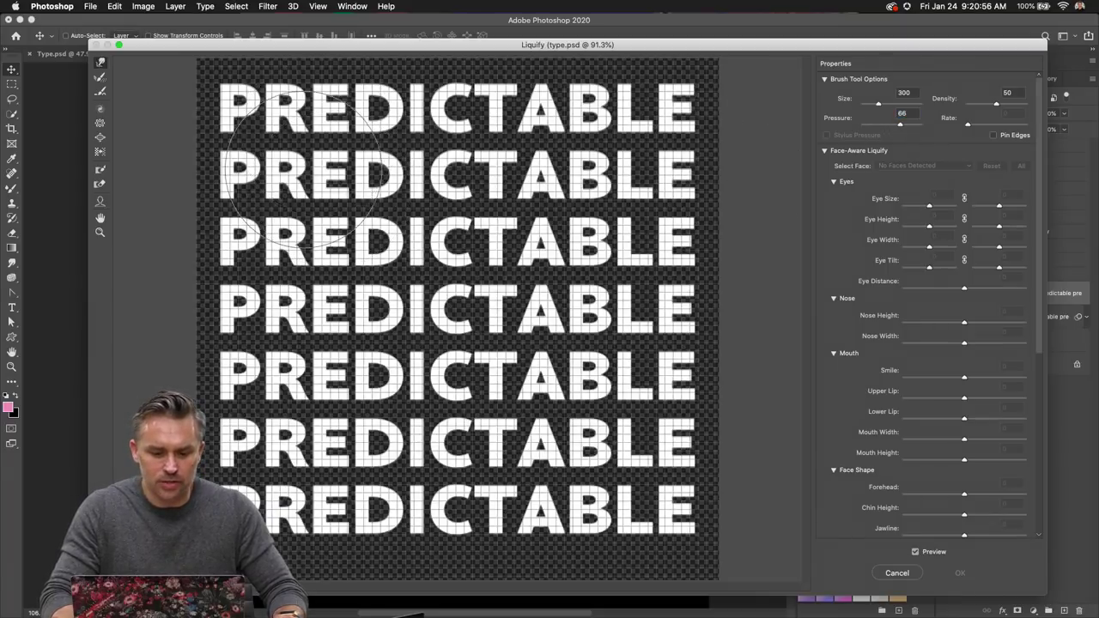
mouse_move(320, 142)
mouse_down()
mouse_move(549, 219)
mouse_move(521, 336)
mouse_up()
scroll(867, 499, down, 5)
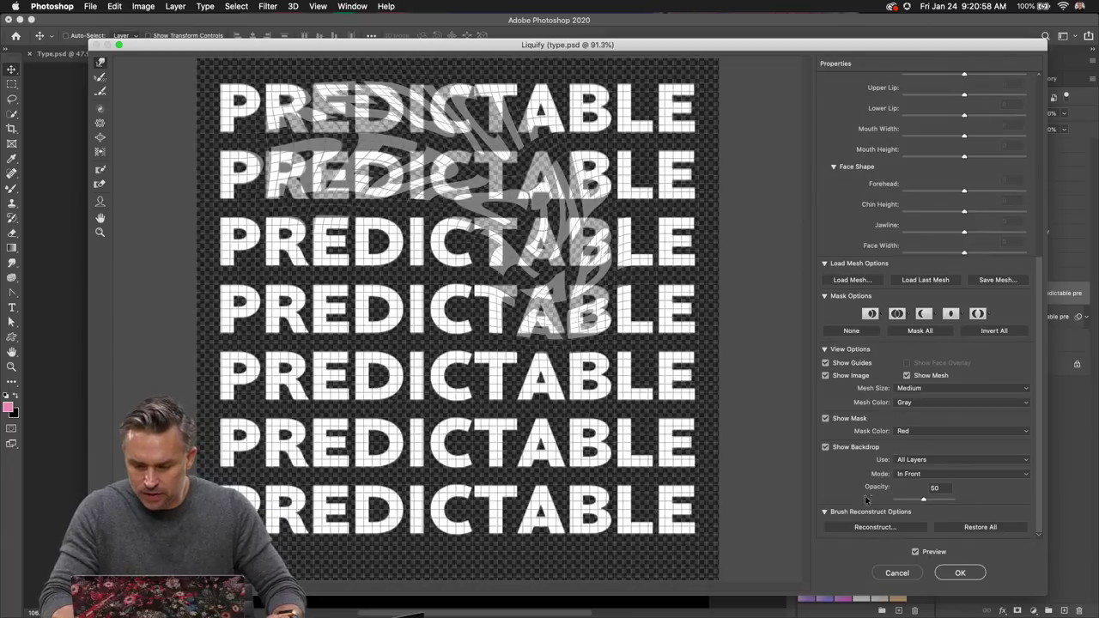
click(825, 447)
mouse_move(352, 137)
mouse_down()
mouse_move(387, 257)
mouse_move(369, 403)
mouse_move(546, 442)
mouse_move(584, 506)
mouse_move(566, 386)
mouse_move(618, 326)
mouse_move(369, 481)
mouse_move(208, 332)
mouse_move(206, 258)
mouse_move(480, 326)
mouse_up()
mouse_move(588, 254)
mouse_down()
mouse_move(601, 223)
mouse_move(580, 163)
mouse_move(558, 142)
mouse_move(583, 103)
mouse_move(601, 129)
mouse_up()
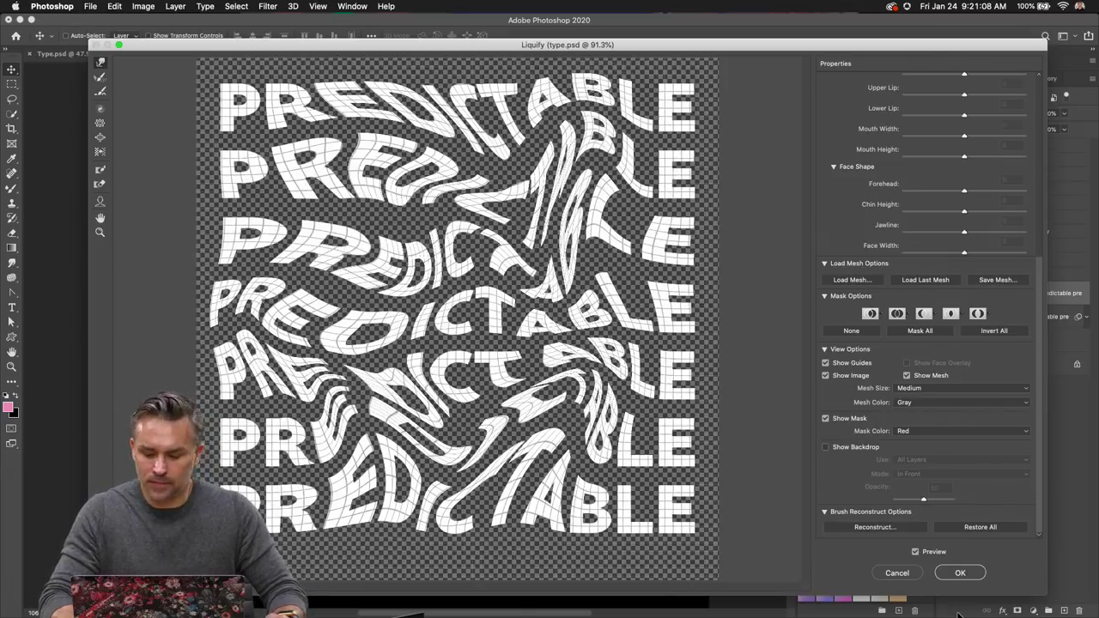
click(960, 573)
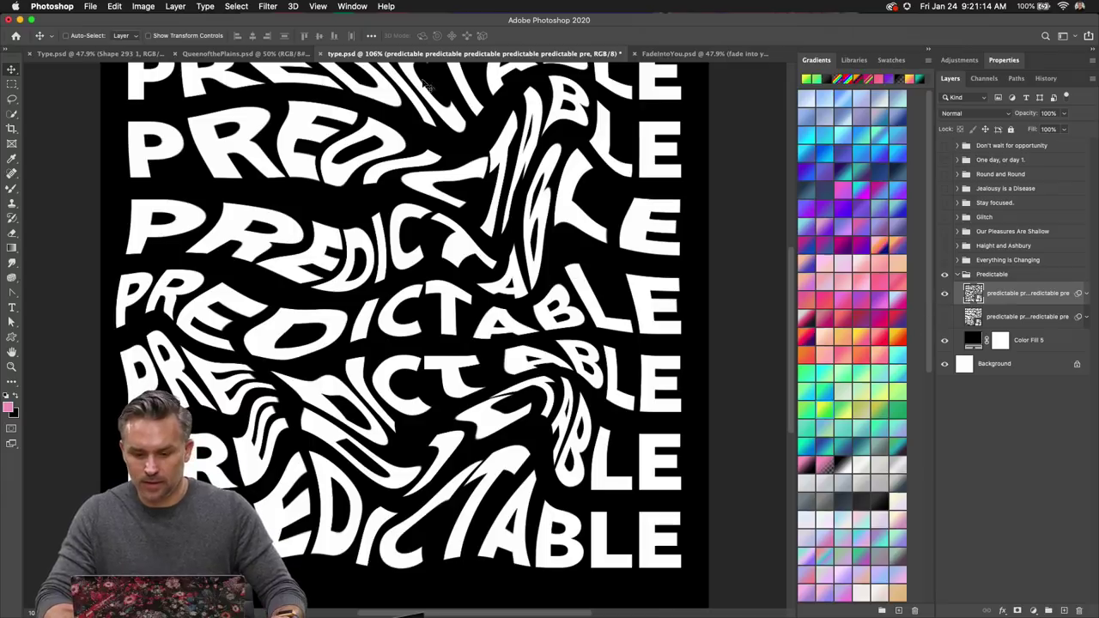
- Show the Everything is Changing group again and hide Layer 2's red-orange overlay
click(956, 274)
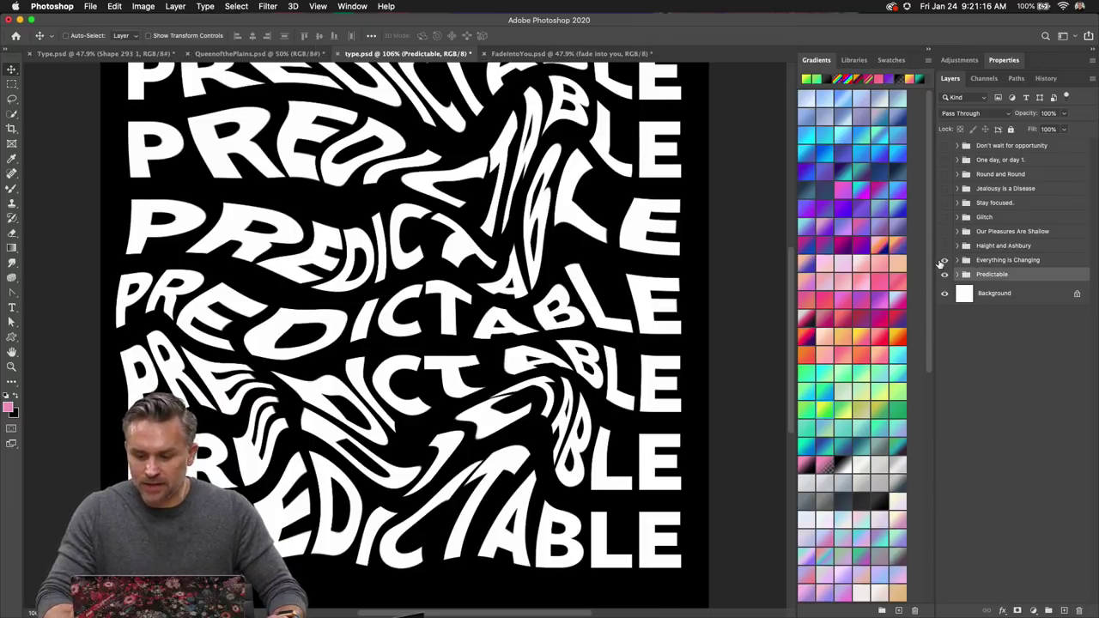
click(943, 260)
click(985, 261)
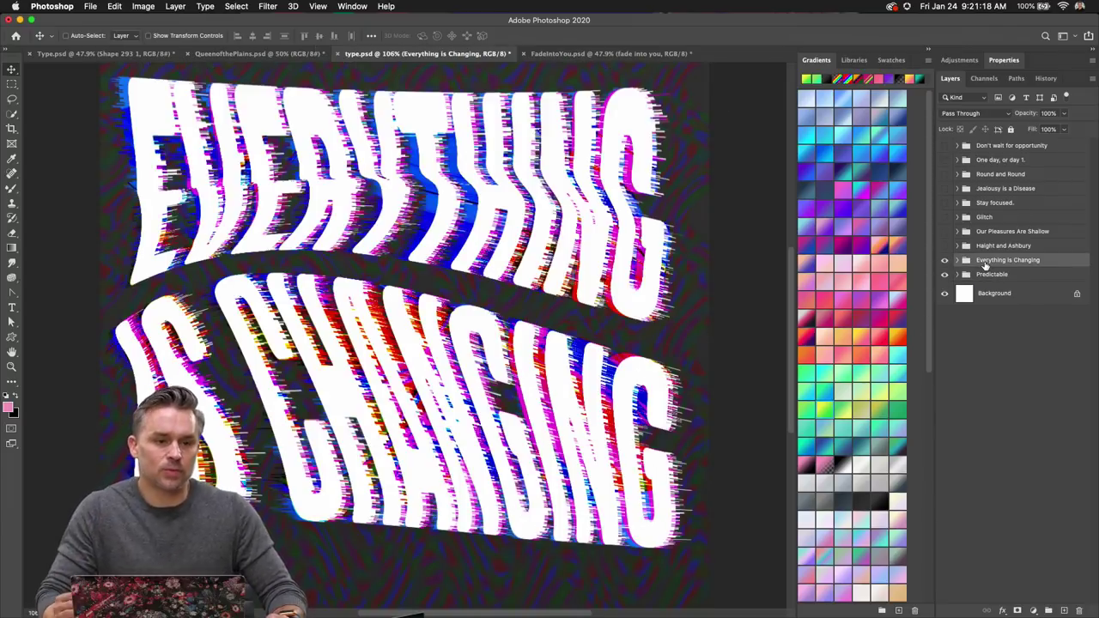
click(958, 260)
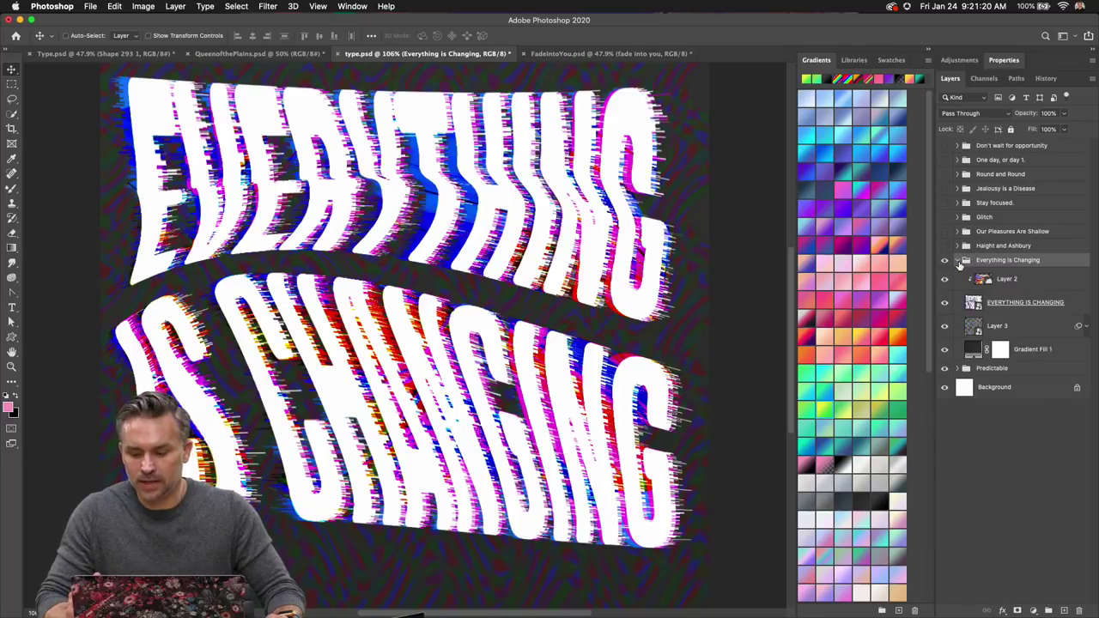
click(1013, 284)
click(1063, 304)
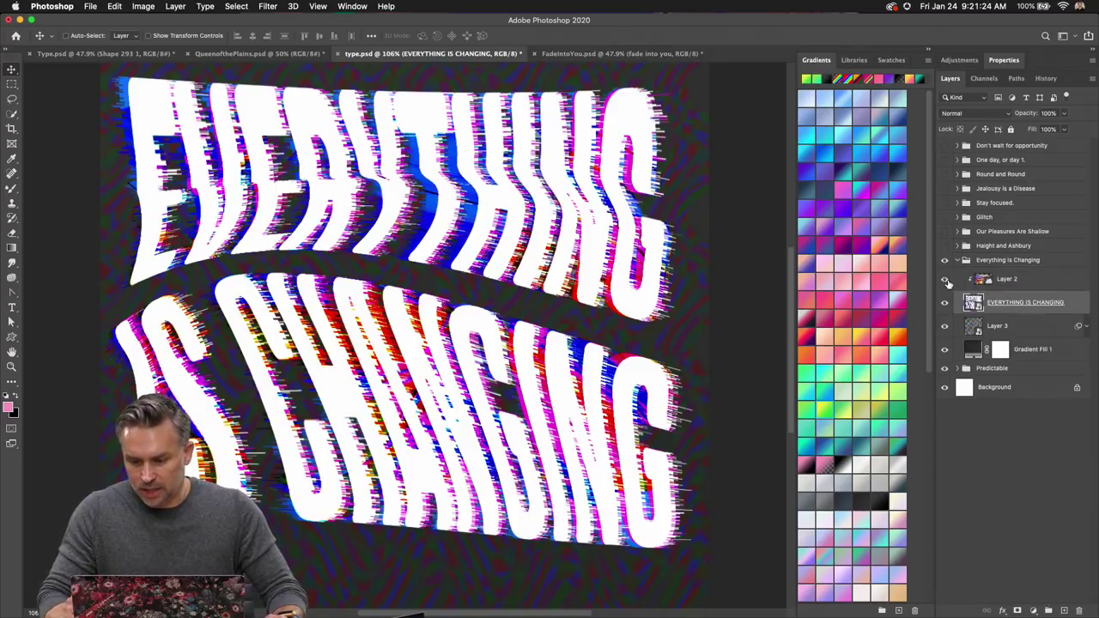
click(945, 280)
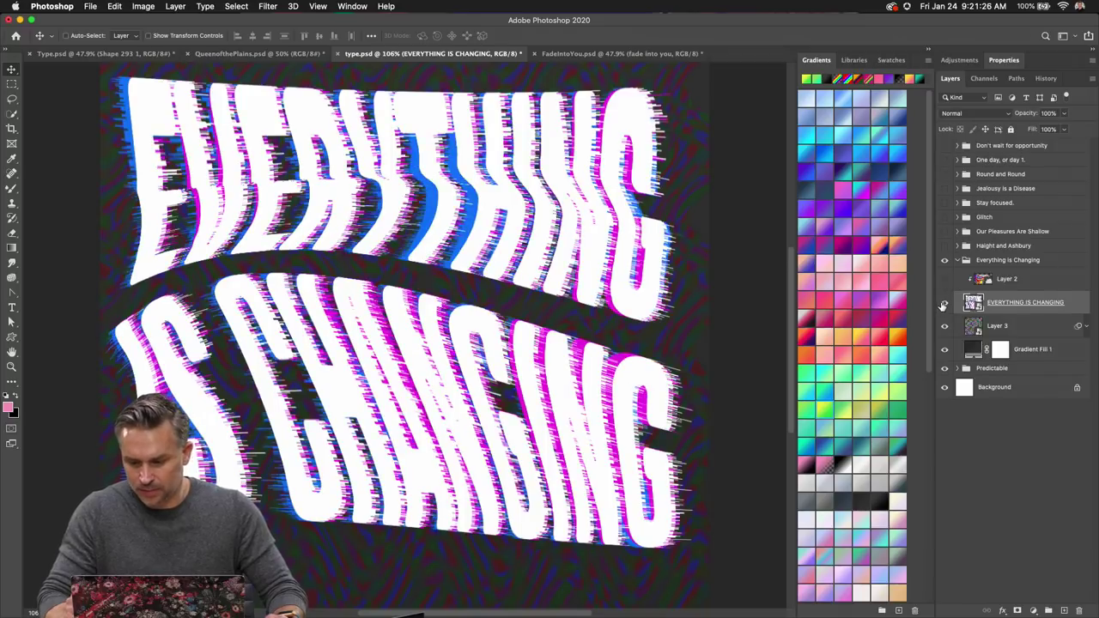
- Toggle the EVERYTHING IS CHANGING text layer and inspect its smart object contents
click(944, 305)
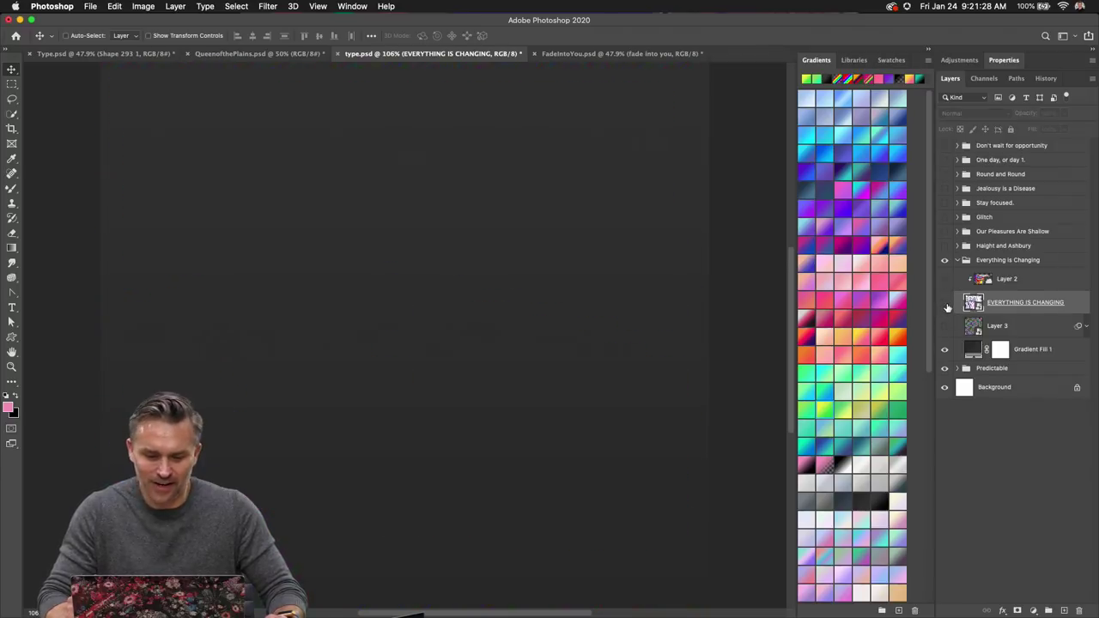
click(945, 305)
double_click(972, 302)
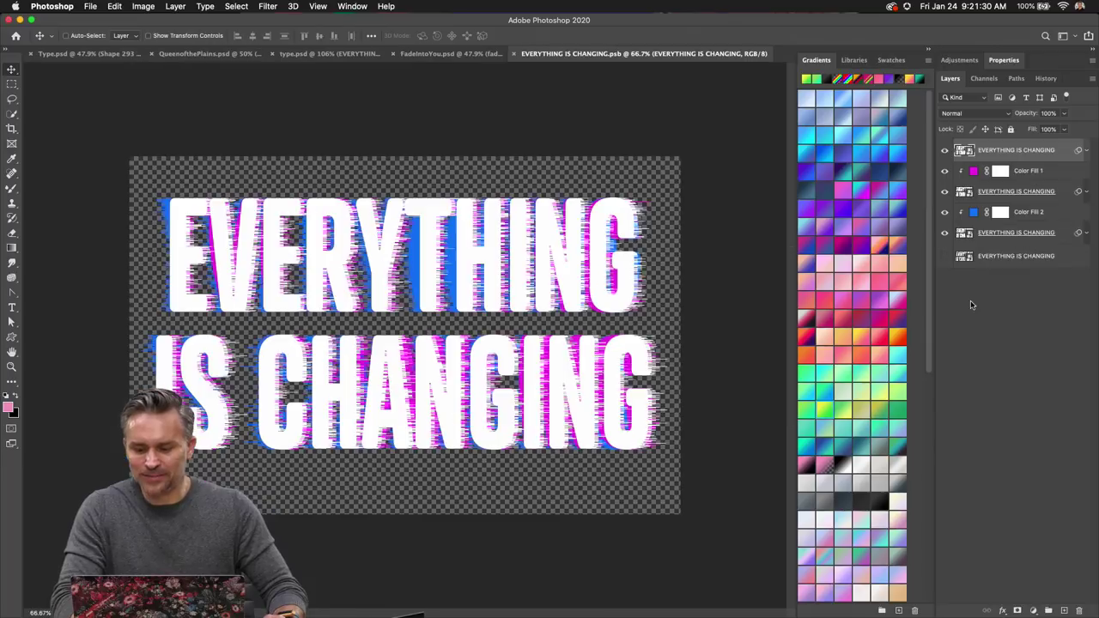
click(515, 54)
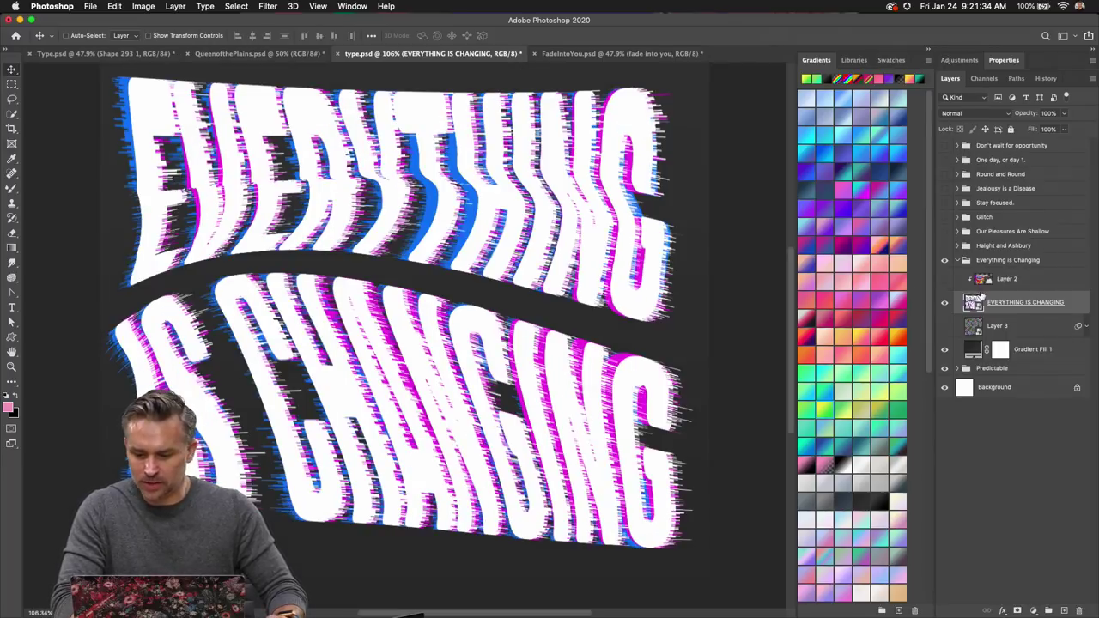
- Liquify the EVERYTHING IS CHANGING artwork, pushing the top of EVERYTHING up and right
click(264, 6)
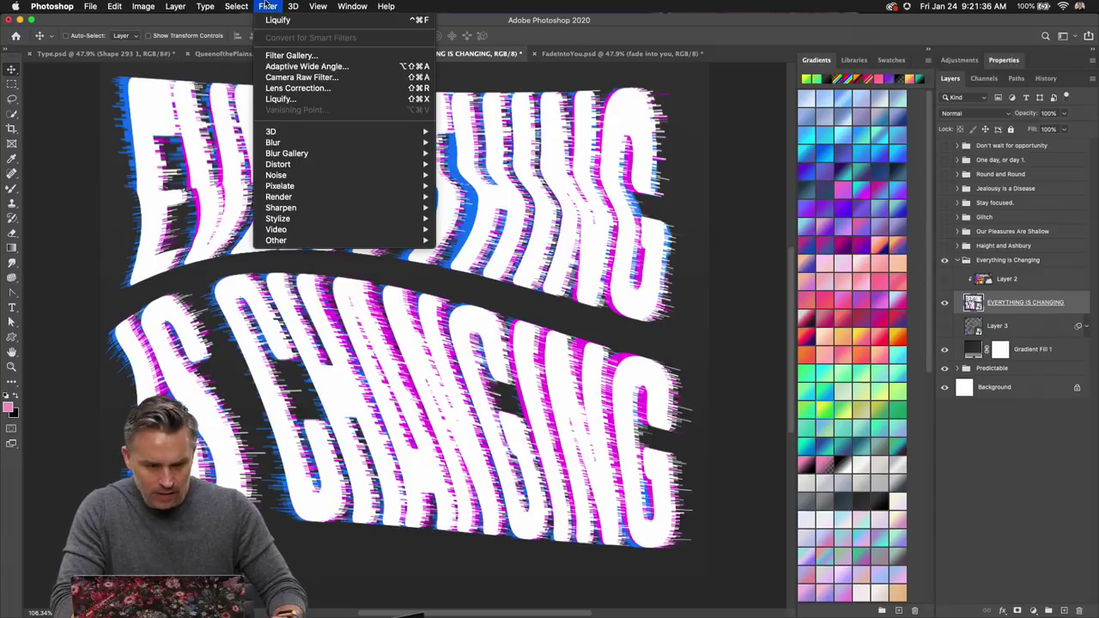
click(287, 99)
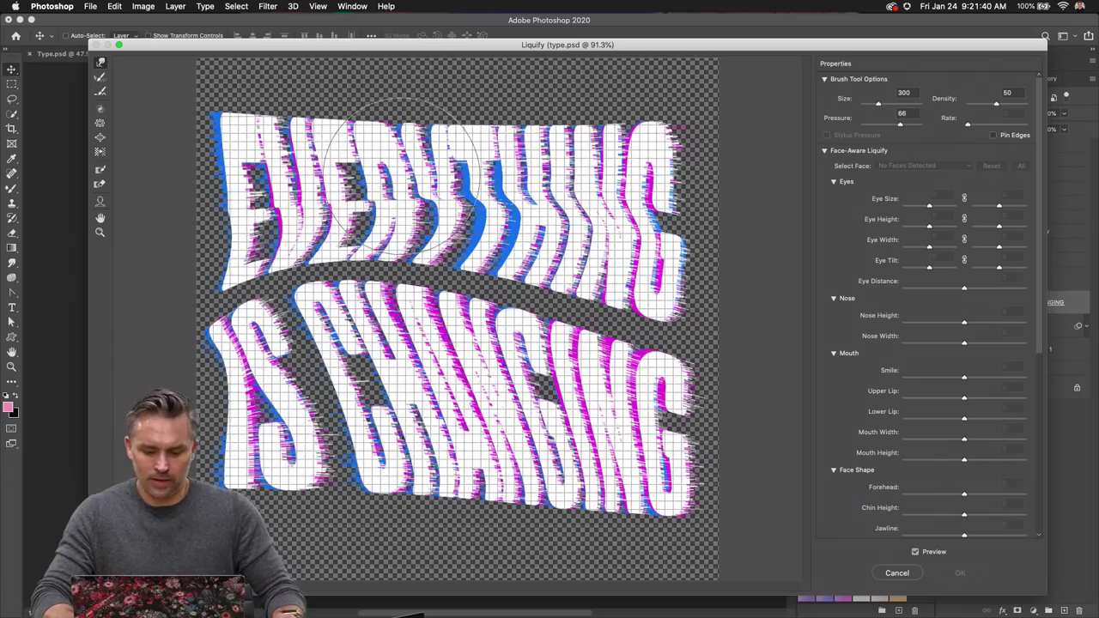
mouse_move(403, 159)
mouse_down()
mouse_move(421, 133)
mouse_move(468, 152)
mouse_move(505, 126)
mouse_move(330, 138)
mouse_up()
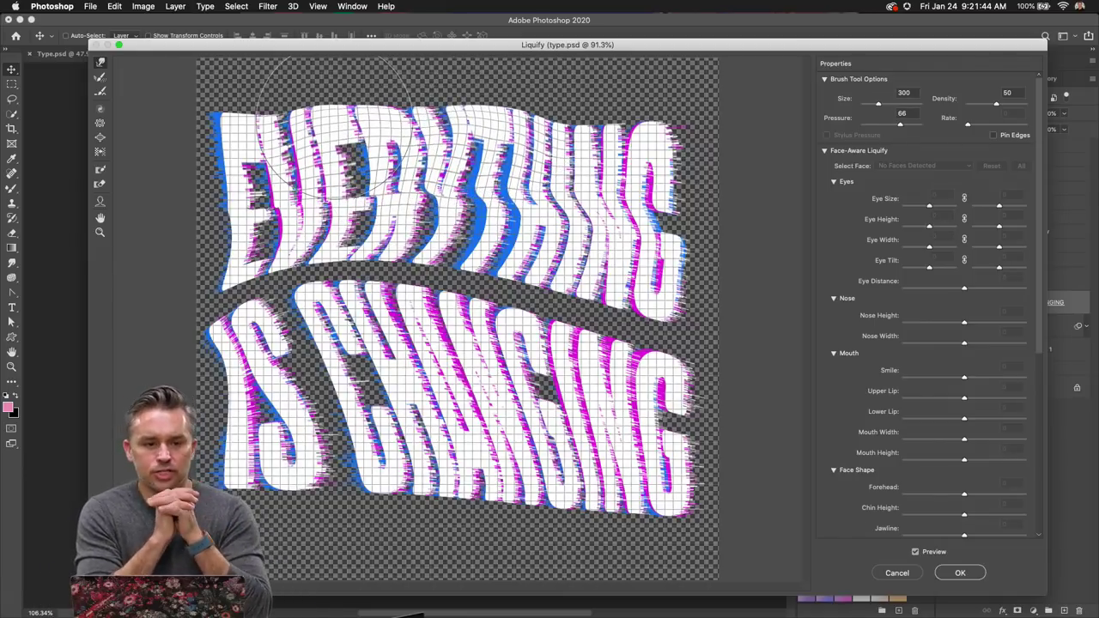
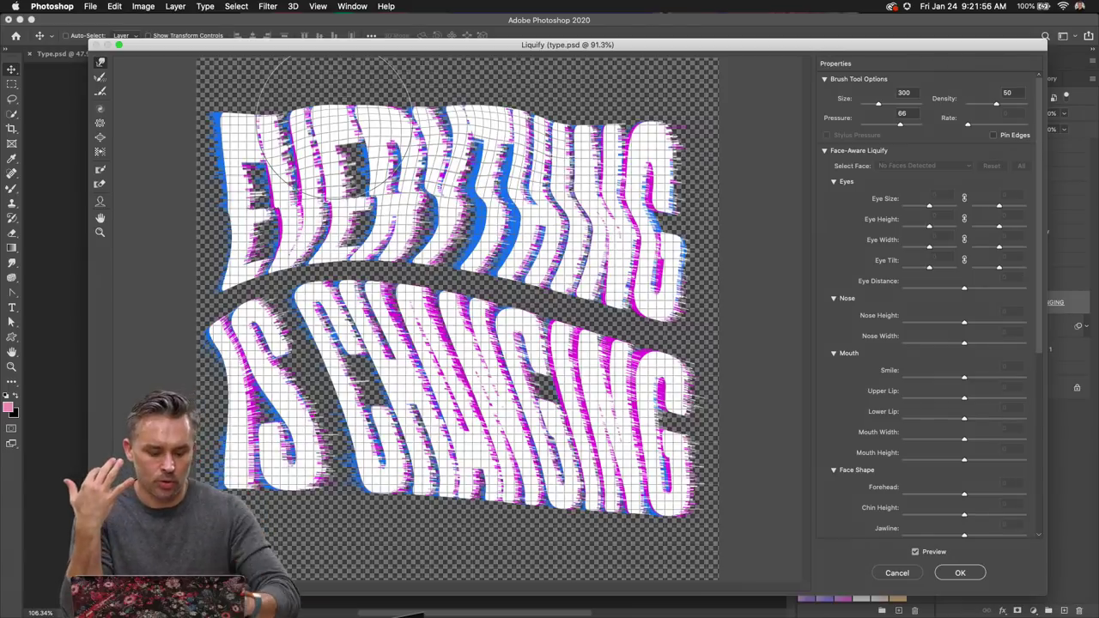
- Try a Forward Warp bulge on the RYTH letters, undo it, and cancel Liquify without changes
drag(361, 146, 369, 144)
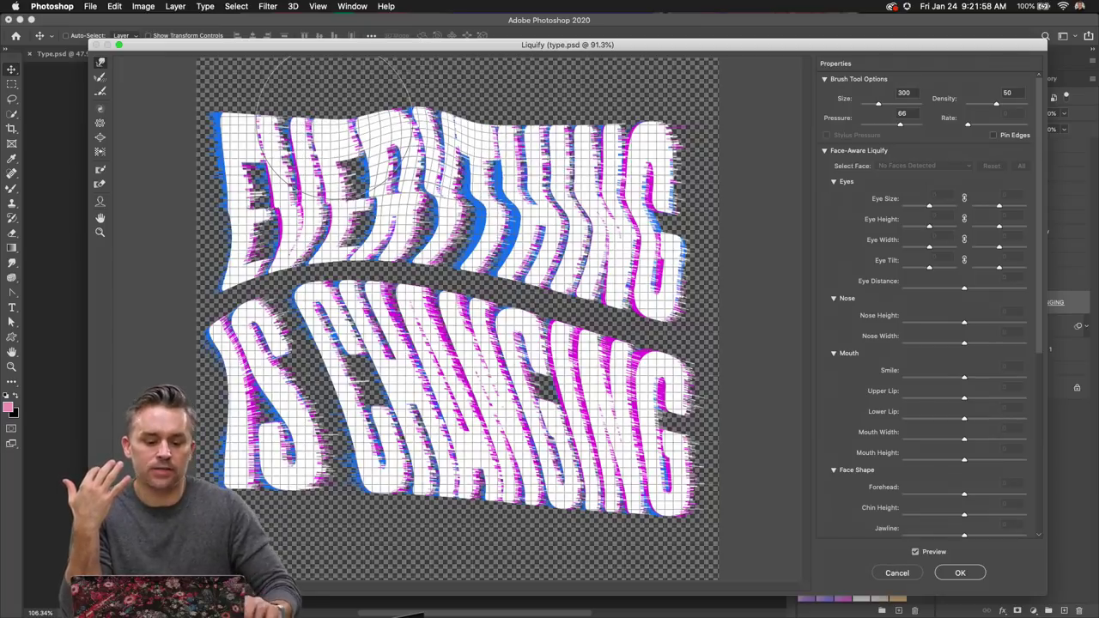
key(super+z)
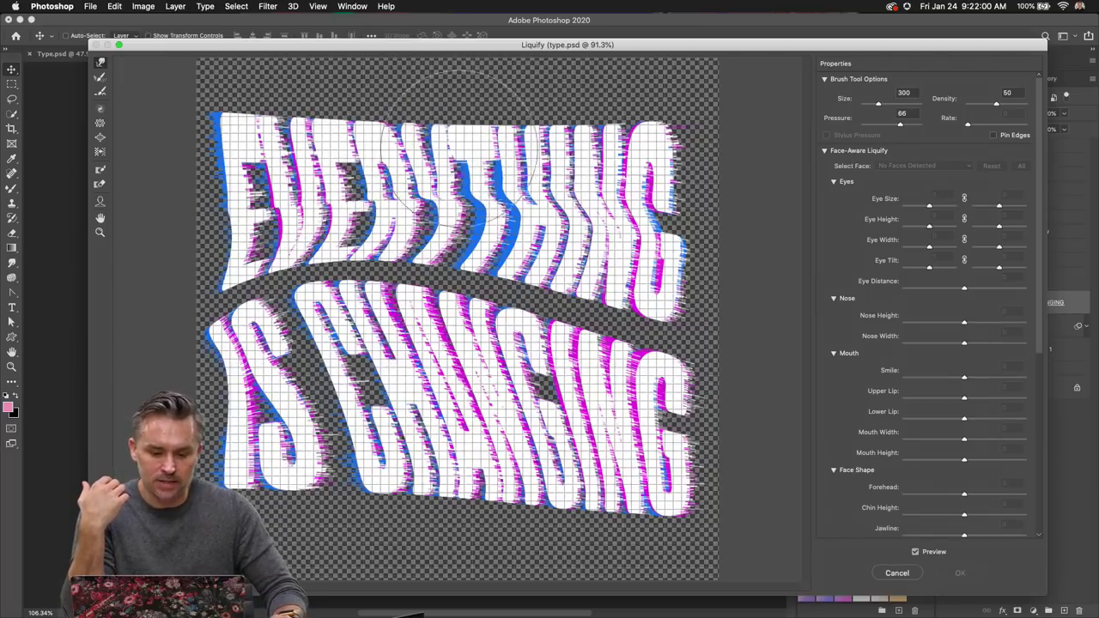
click(897, 573)
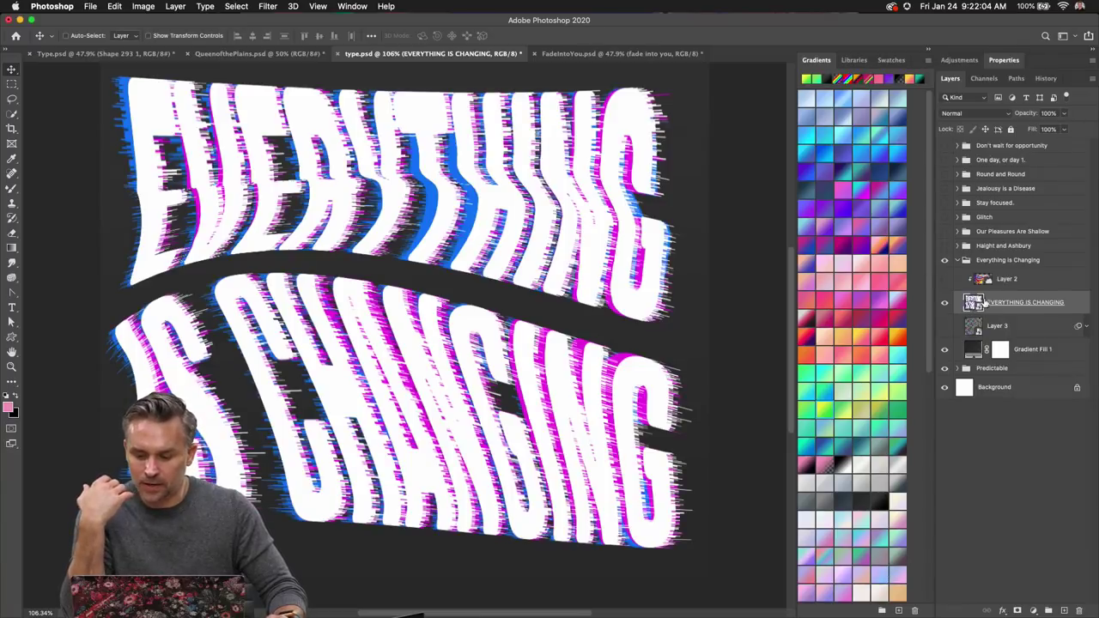
- Open the EVERYTHING IS CHANGING smart object, fit it, and reveal the middle text layer's smart filters
double_click(973, 303)
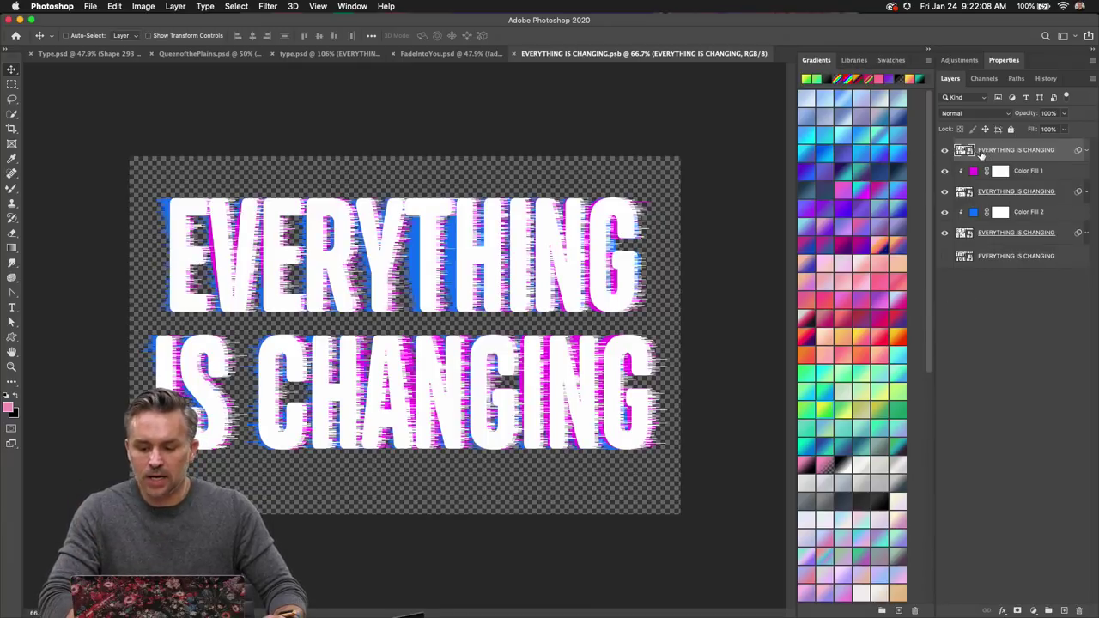
key(super+0)
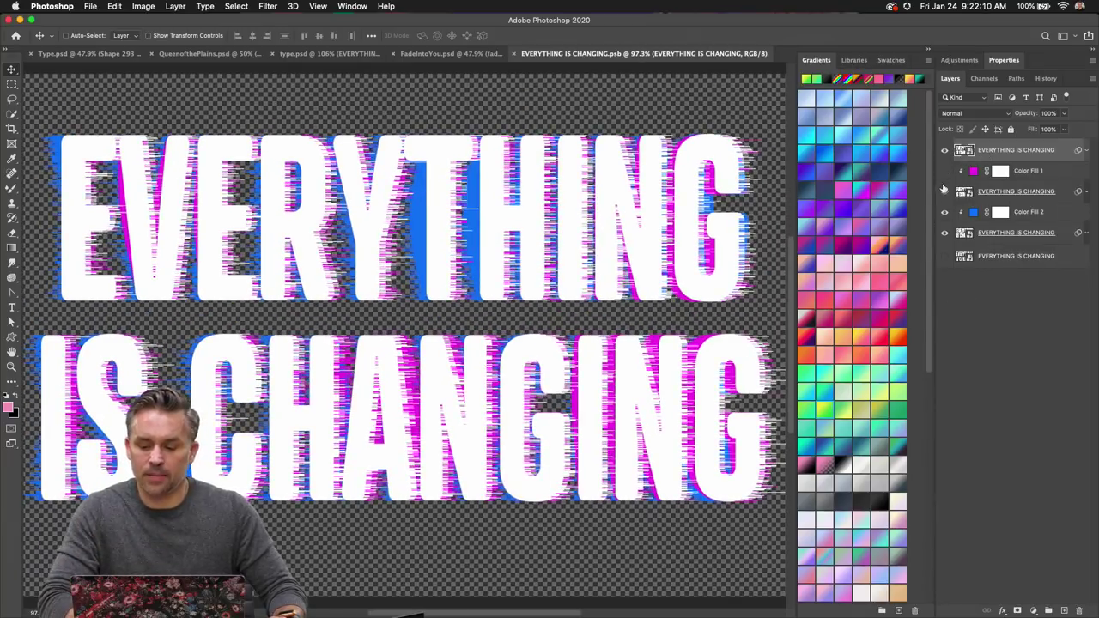
drag(944, 232, 946, 151)
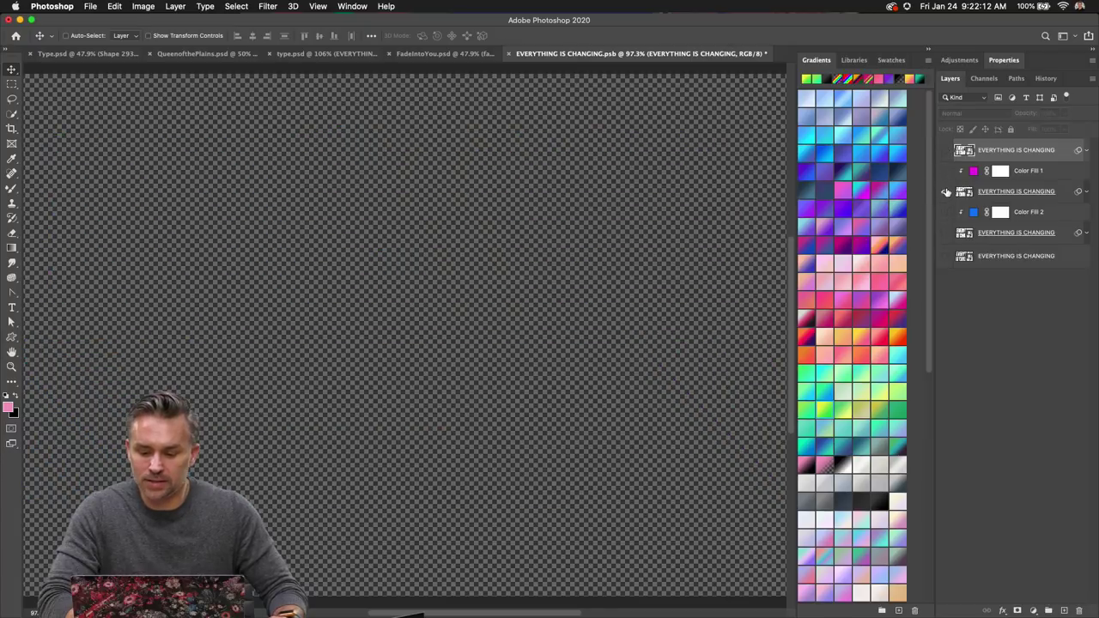
drag(945, 191, 944, 170)
click(1034, 197)
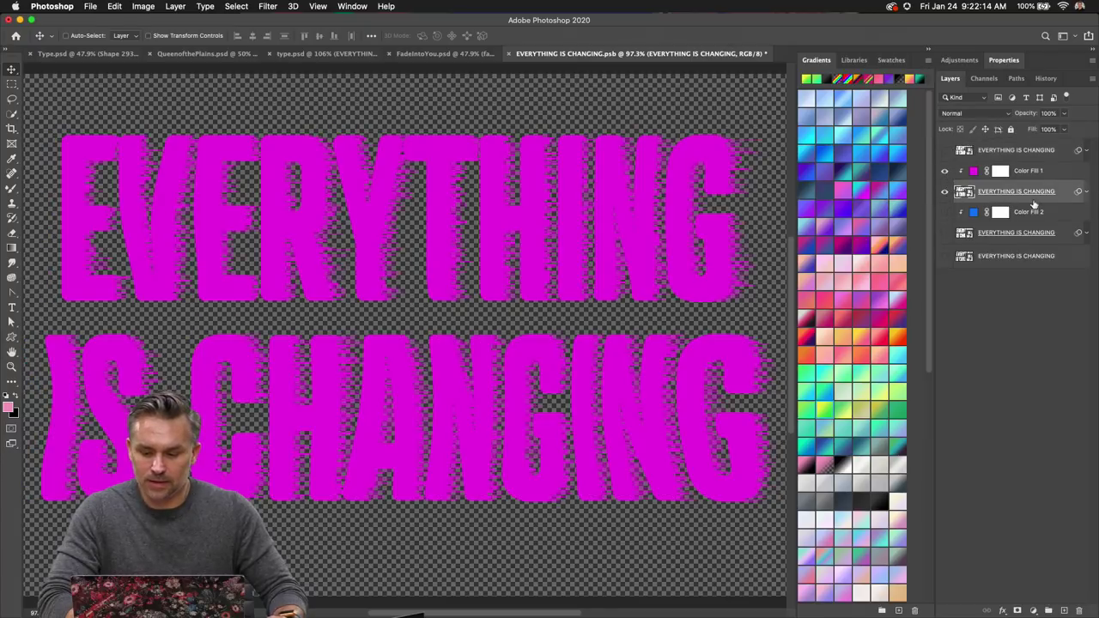
click(1087, 192)
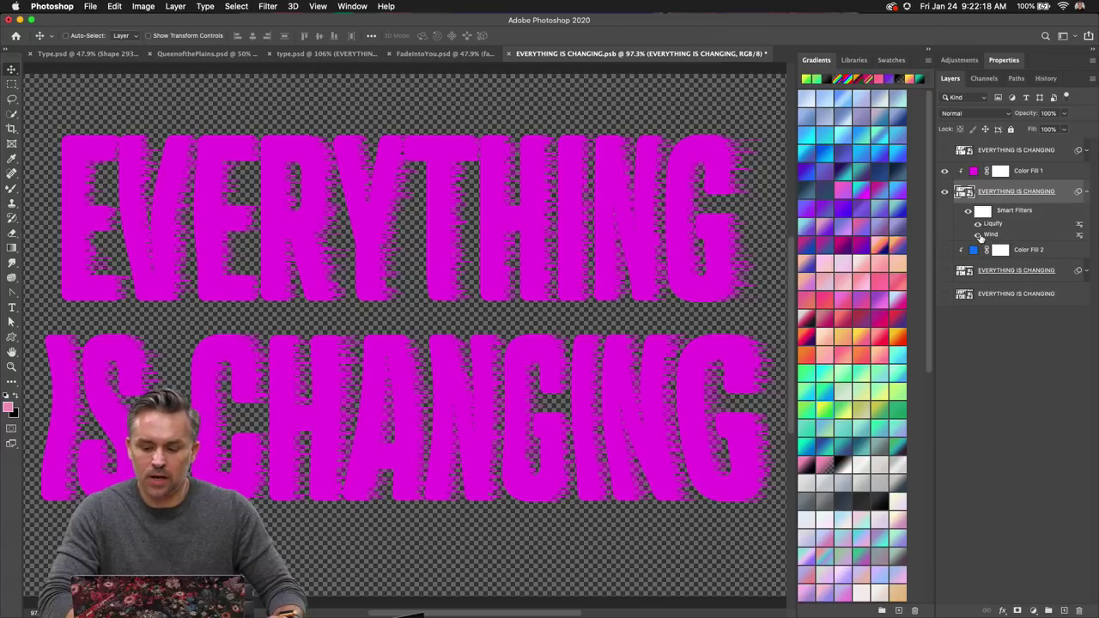
- Compare the Wind filter on and off, show all text and fill layers, and save the contents
click(978, 235)
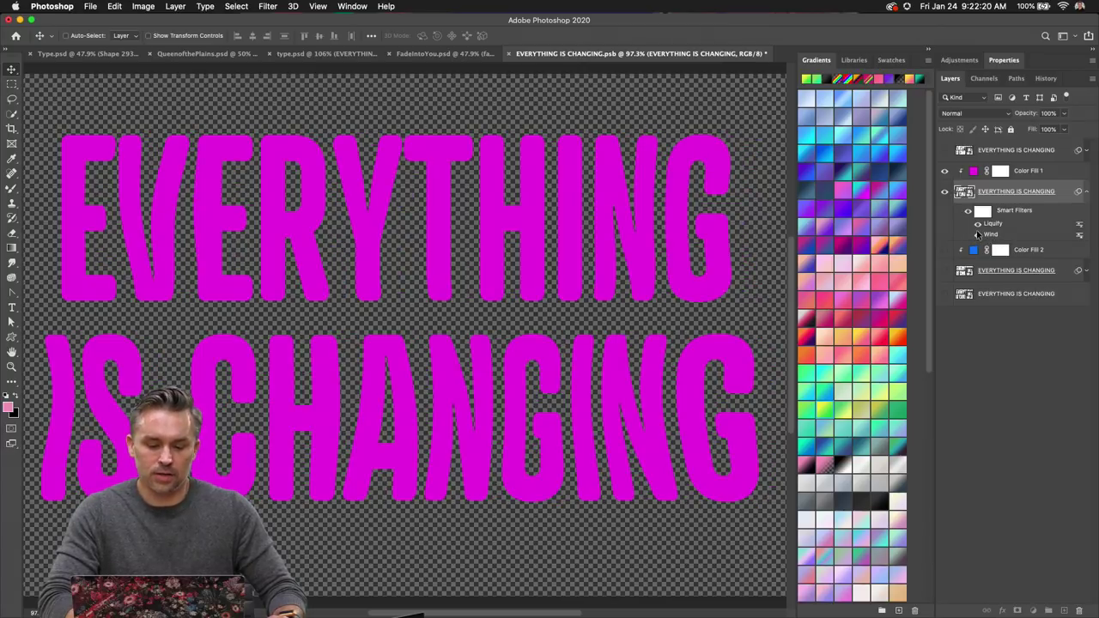
click(978, 234)
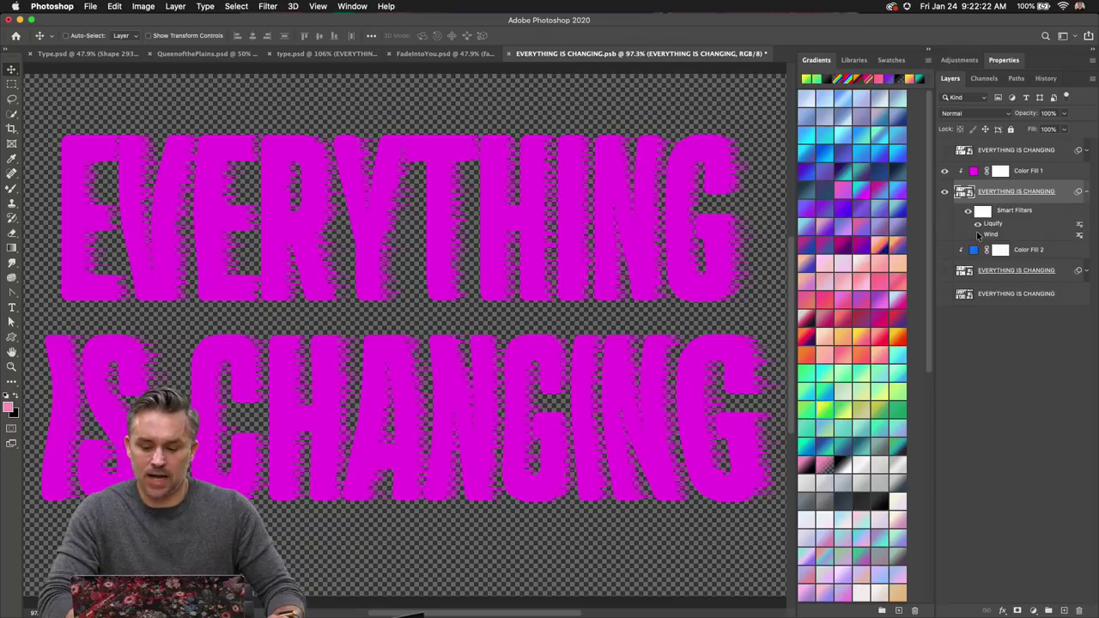
click(978, 234)
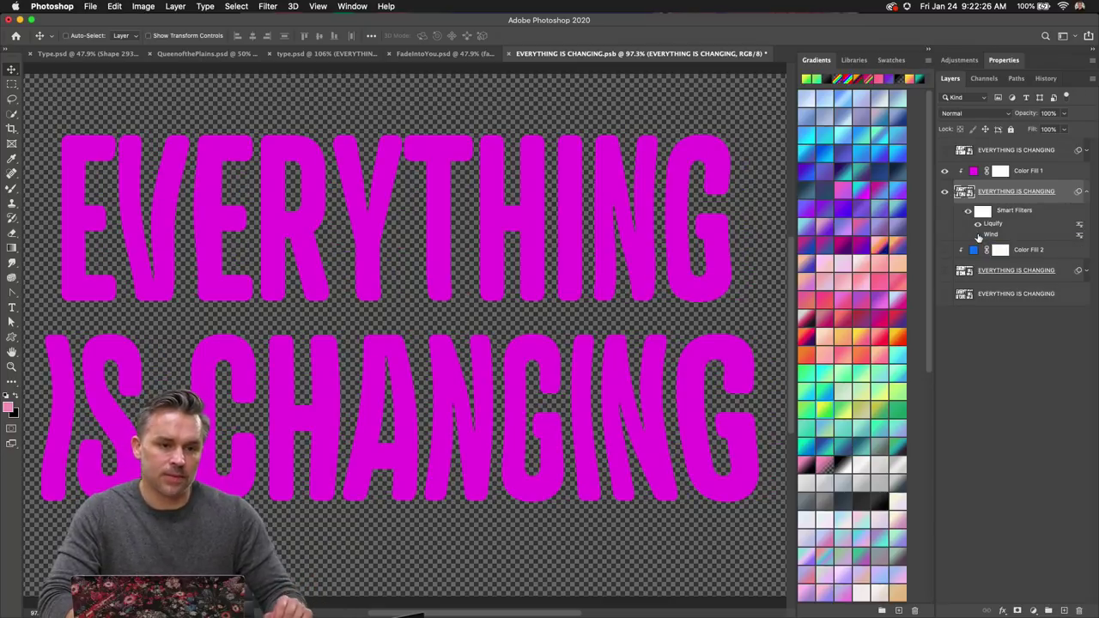
click(978, 234)
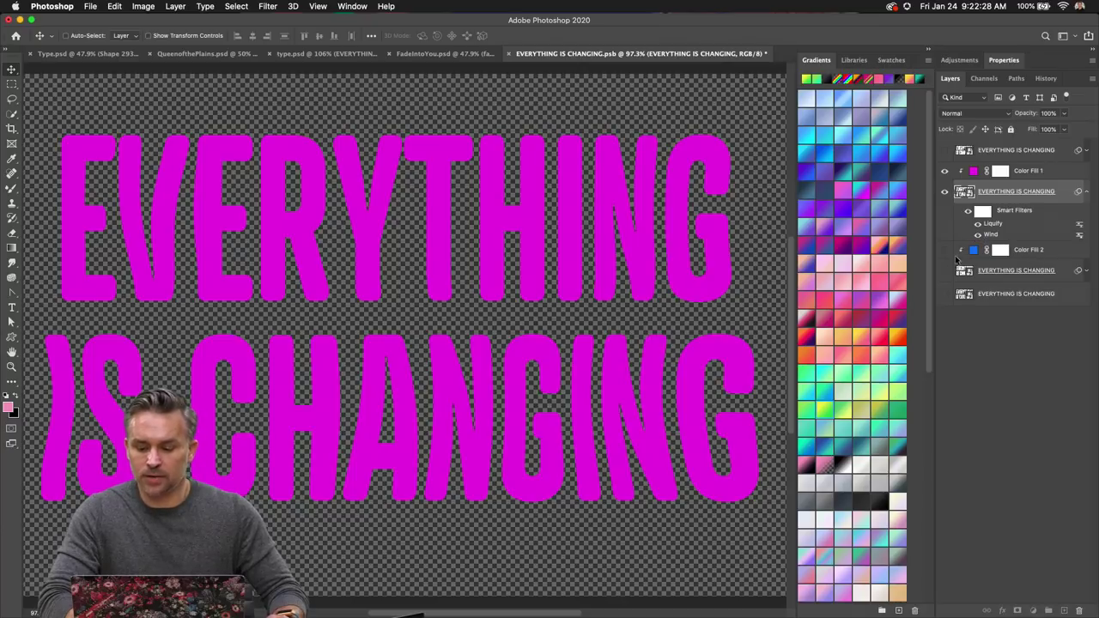
click(944, 251)
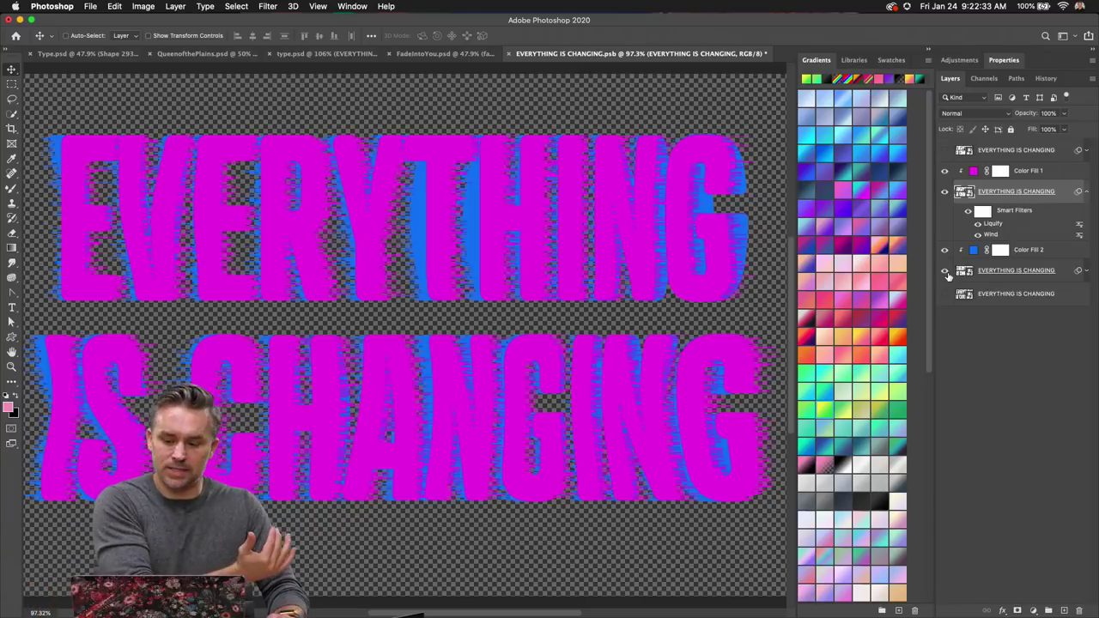
click(944, 150)
click(1015, 158)
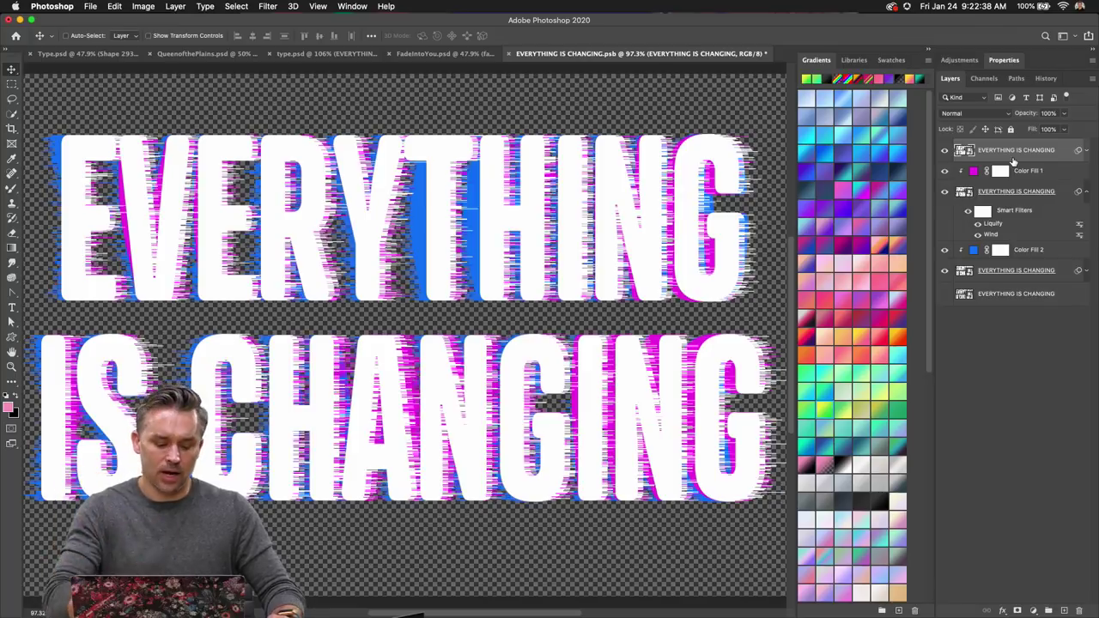
key(super+s)
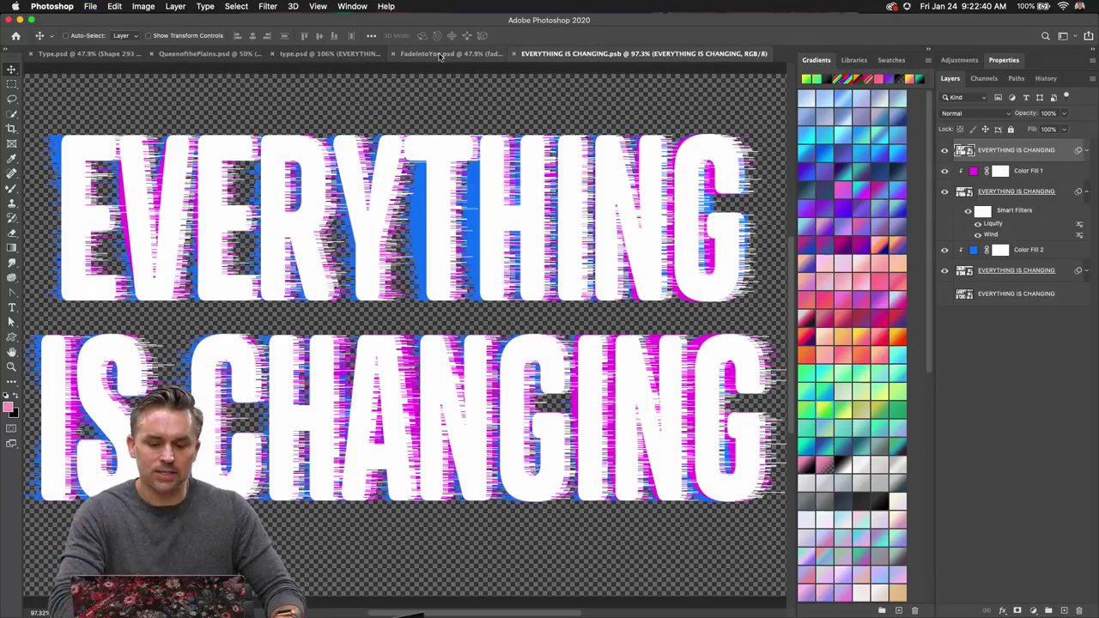
- Close the EVERYTHING IS CHANGING.psb document and return to type.psd's layers
click(513, 54)
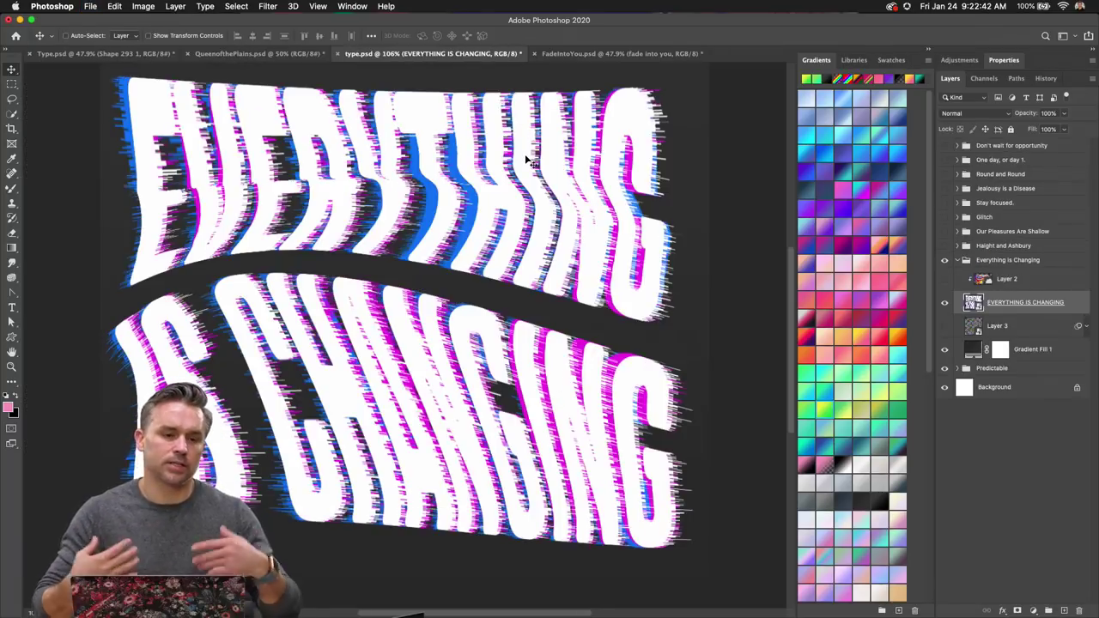
scroll(527, 161, up, 5)
scroll(327, 238, down, 10)
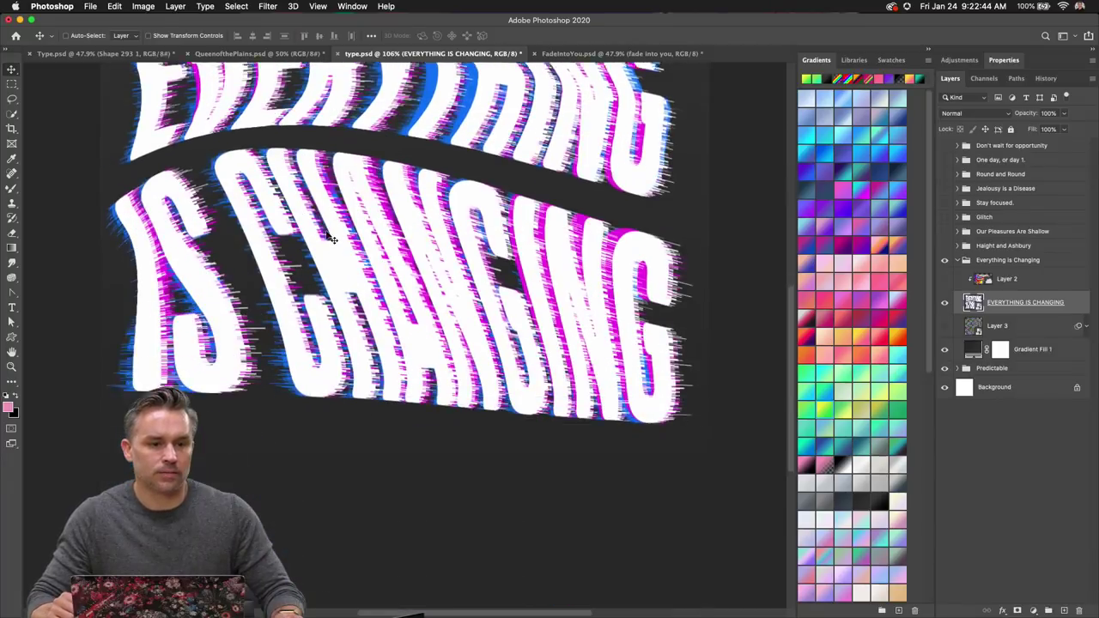
scroll(331, 236, up, 5)
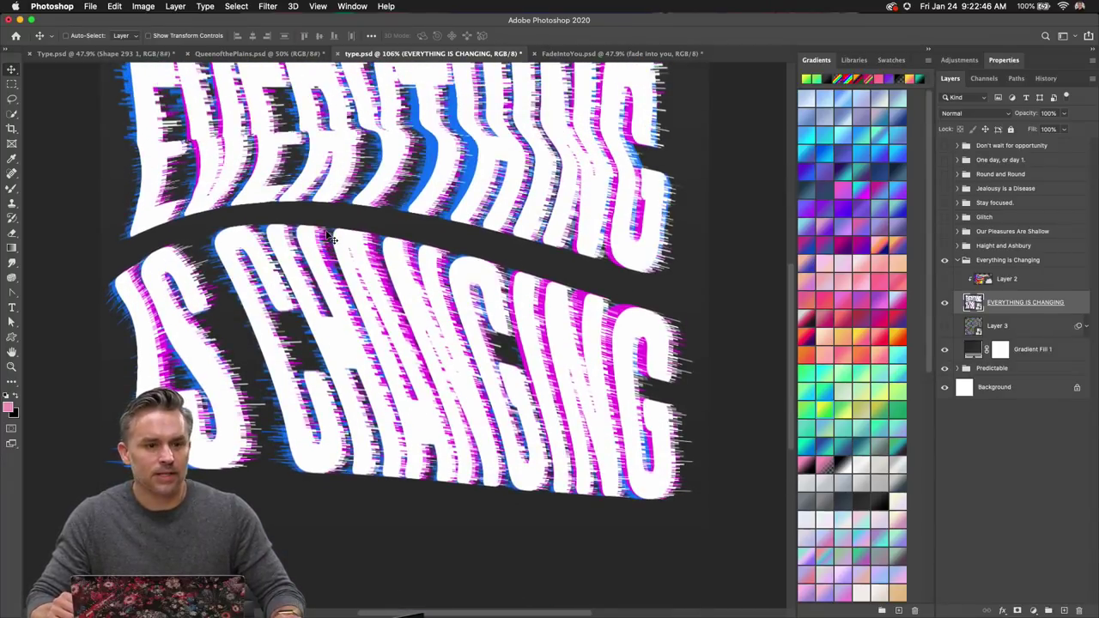
scroll(330, 238, up, 3)
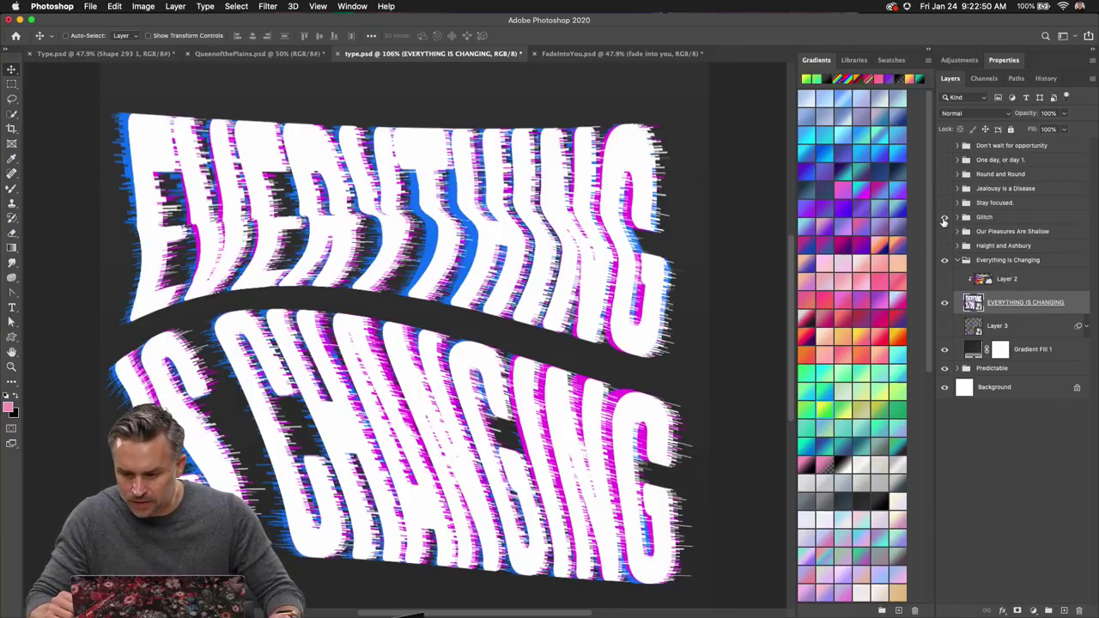
- Show the Glitch group with its glitched text, then switch to Type.psd and bring up Finder
click(945, 218)
click(957, 217)
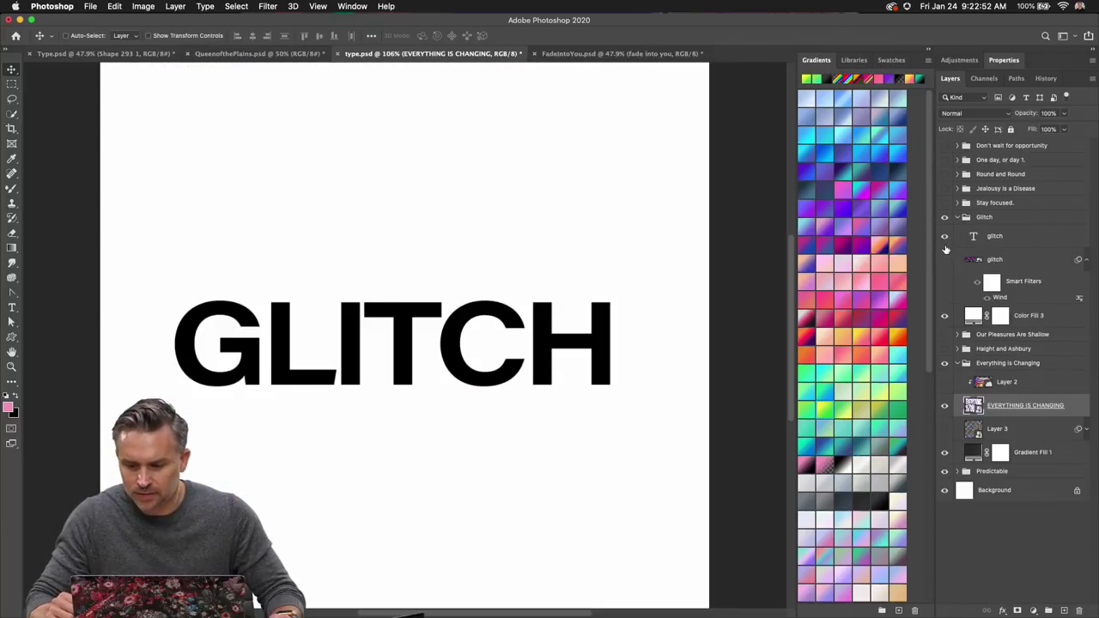
click(944, 236)
click(945, 259)
click(993, 259)
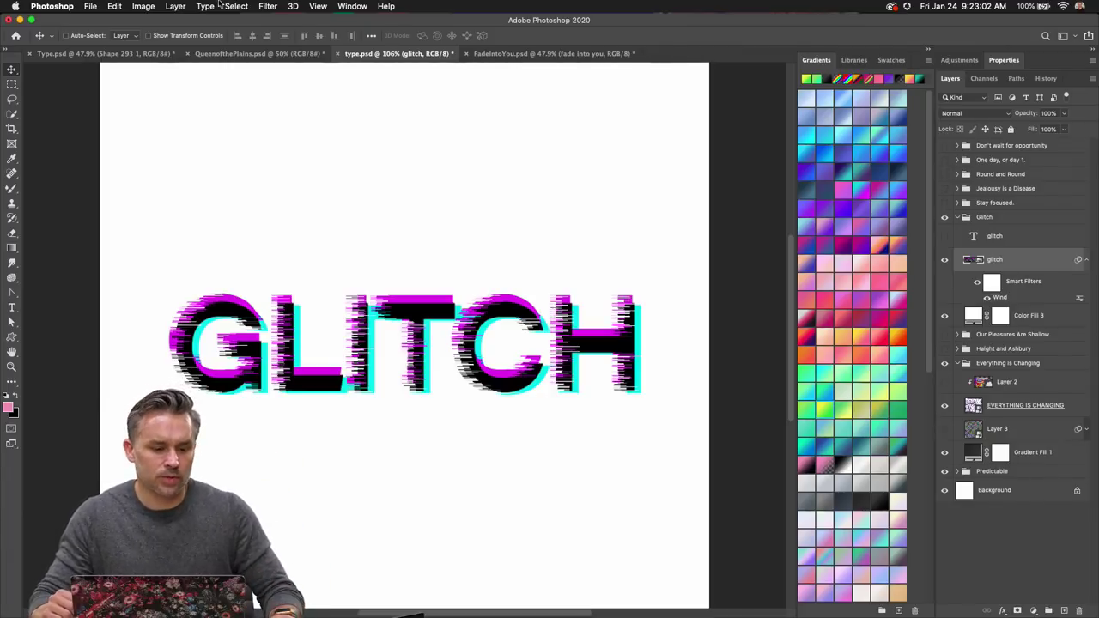
click(63, 55)
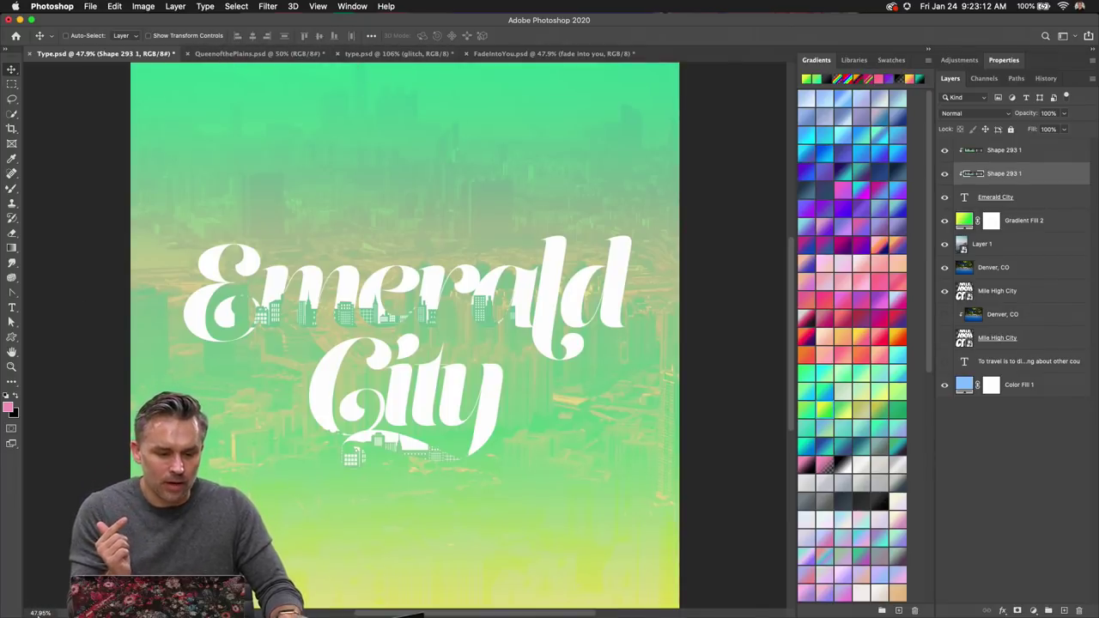
click(343, 598)
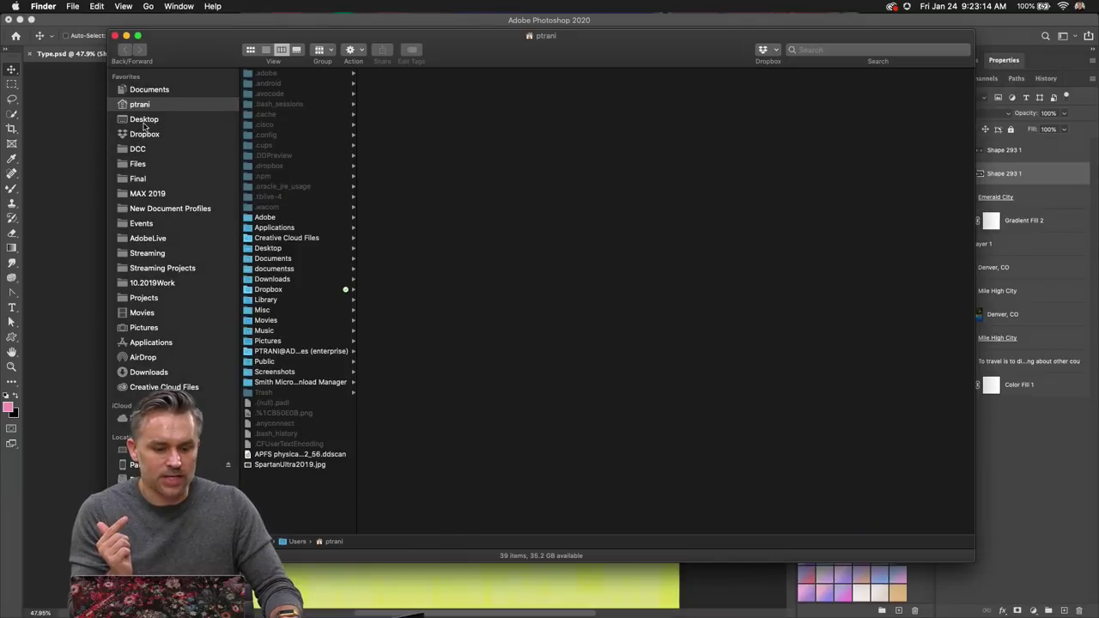
- Select the portrait .psd file in the Desktop folder and return to Photoshop with it
click(145, 123)
click(444, 128)
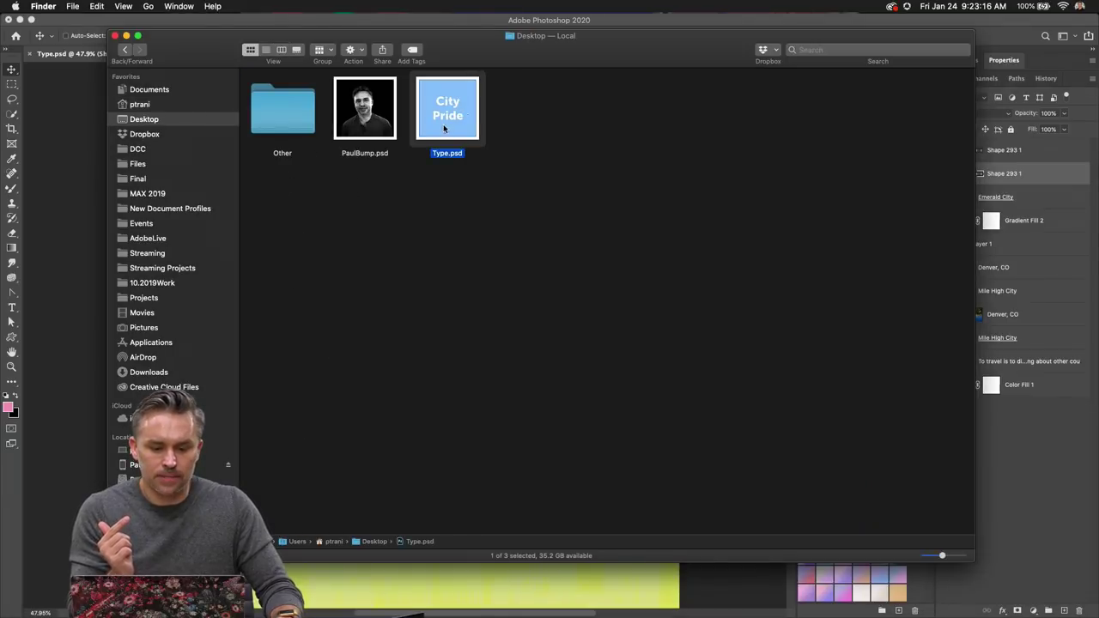
click(326, 186)
click(365, 108)
key(super+Tab)
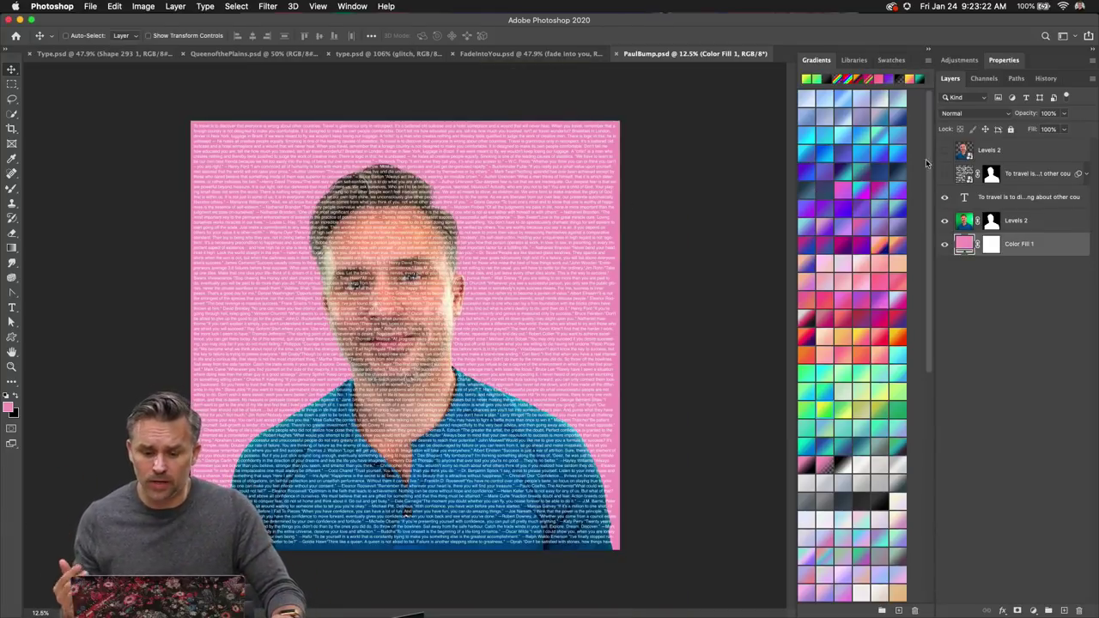
- Show the quote-text portrait layer with the top Levels 2 photo over it, hiding the lower one
click(944, 197)
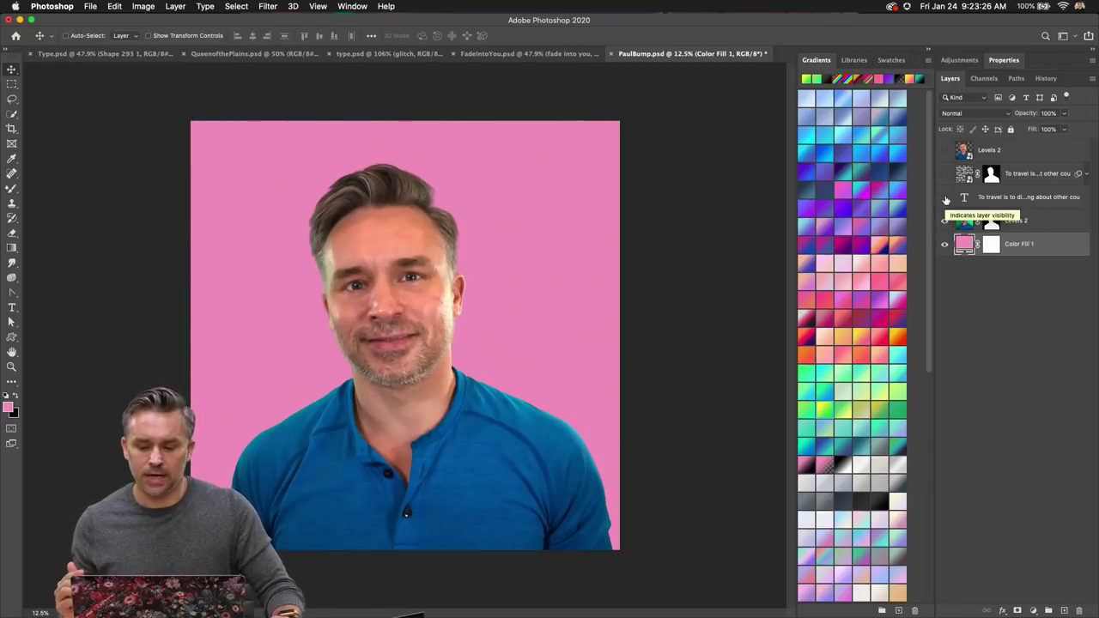
click(946, 176)
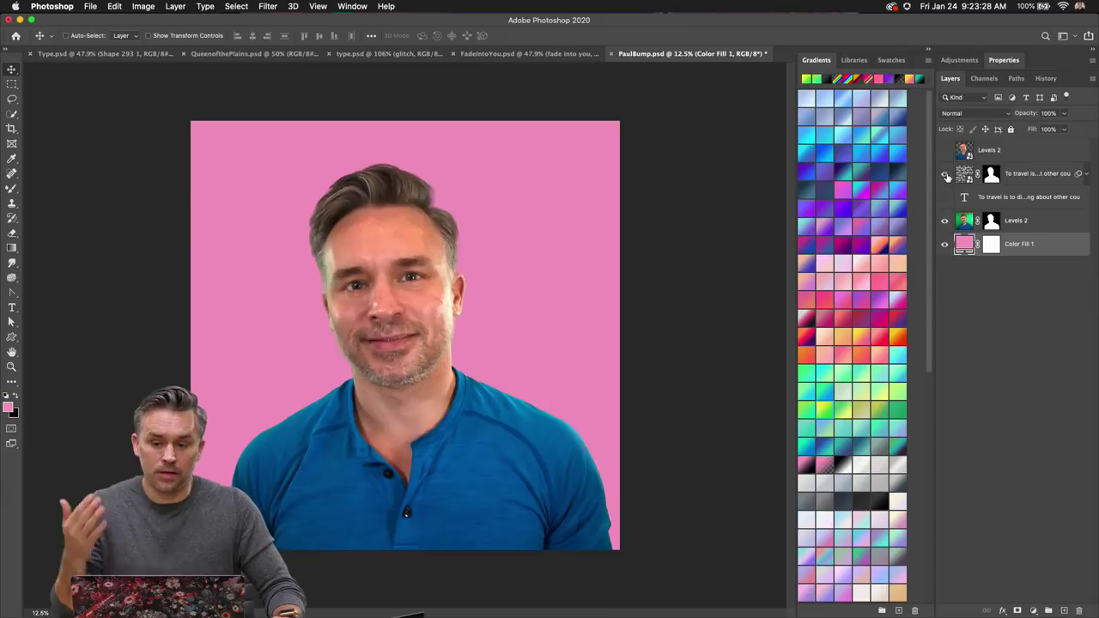
click(1033, 178)
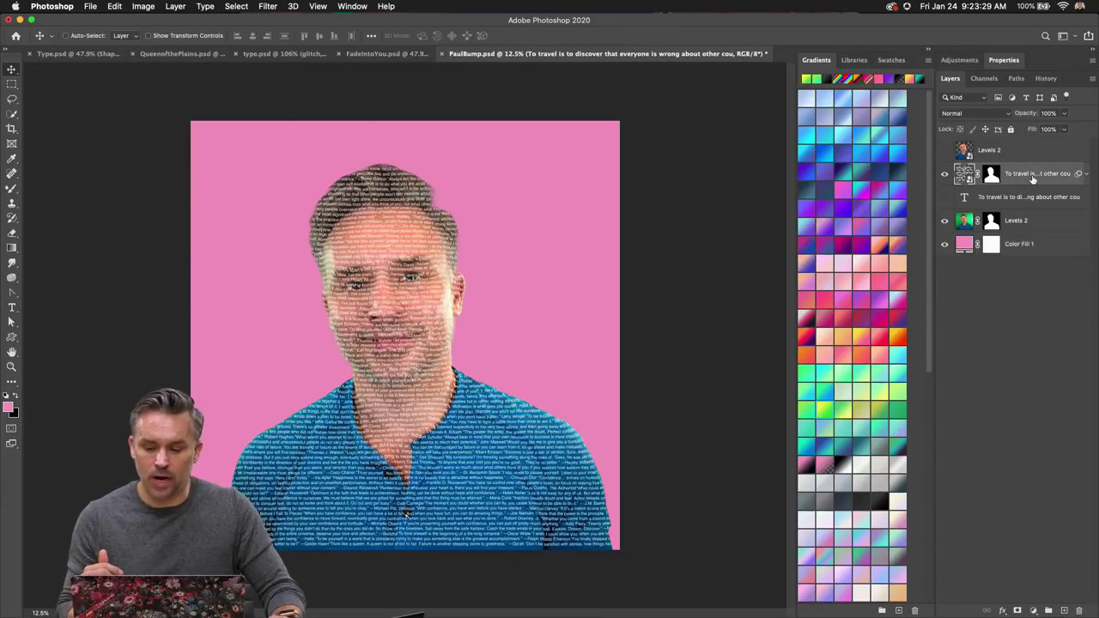
click(945, 221)
scroll(360, 239, up, 5)
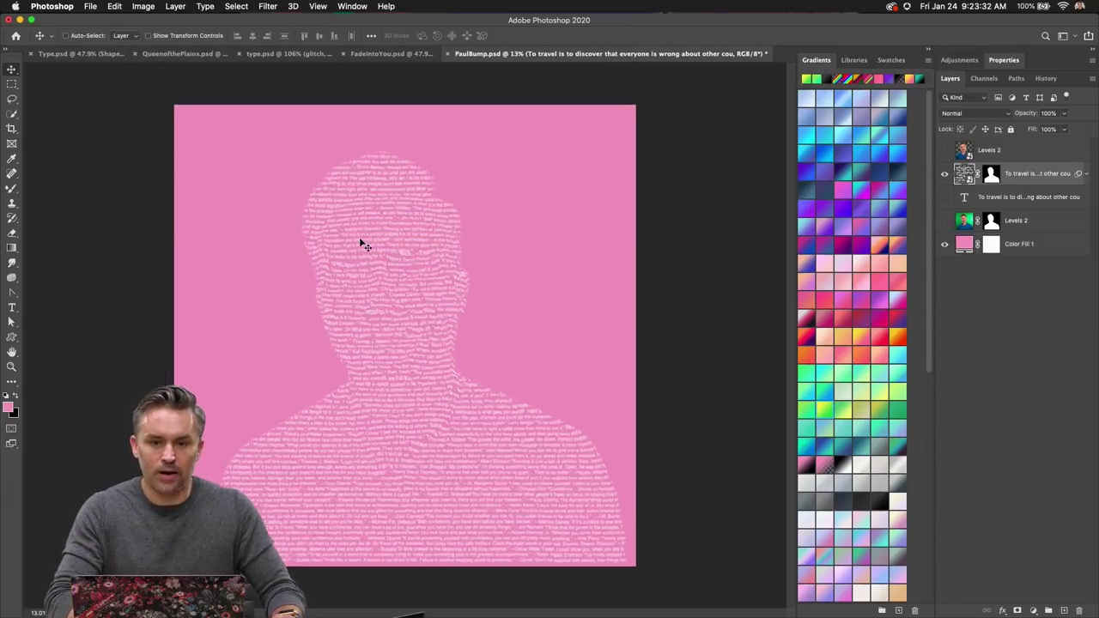
scroll(360, 238, down, 1)
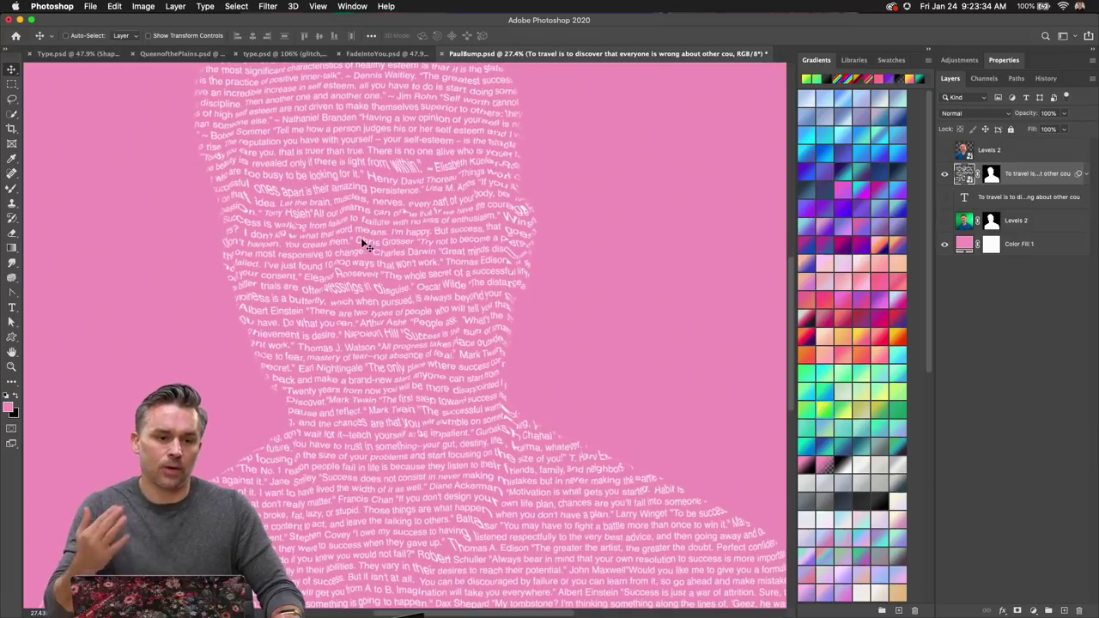
click(945, 151)
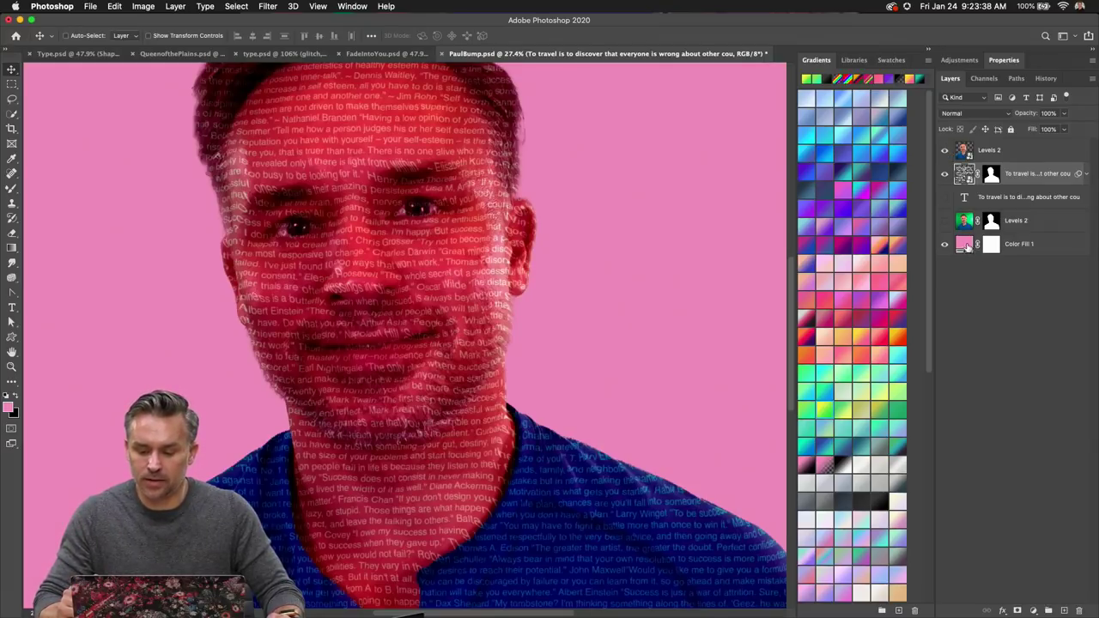
- Replace the pink background with a dark gradient, then switch to Type.psd and bring up Discord
drag(880, 507, 968, 247)
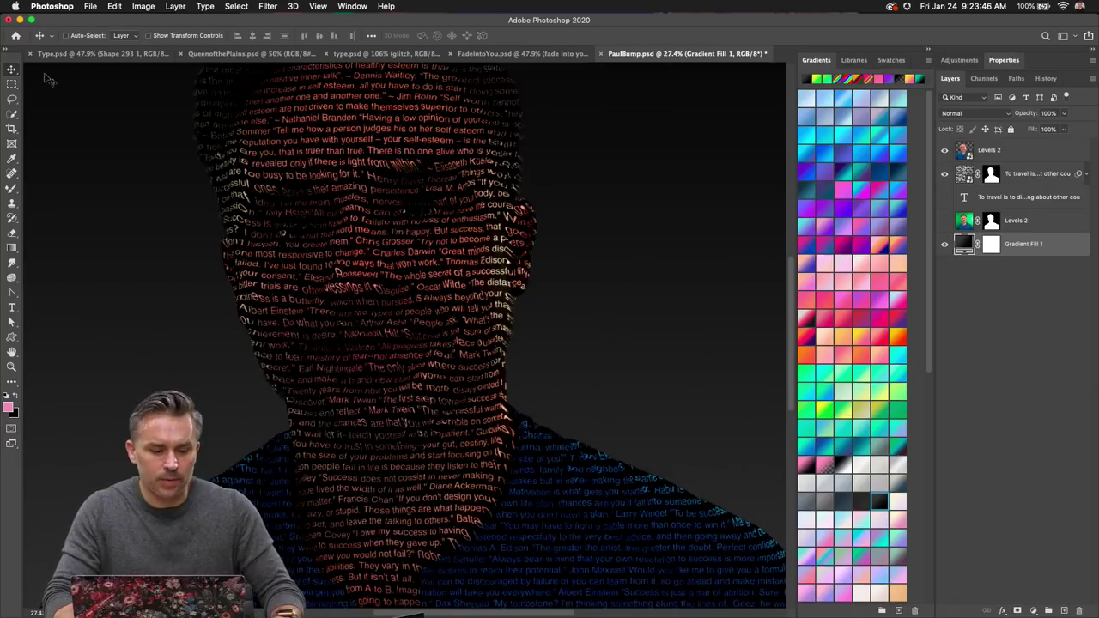
click(62, 54)
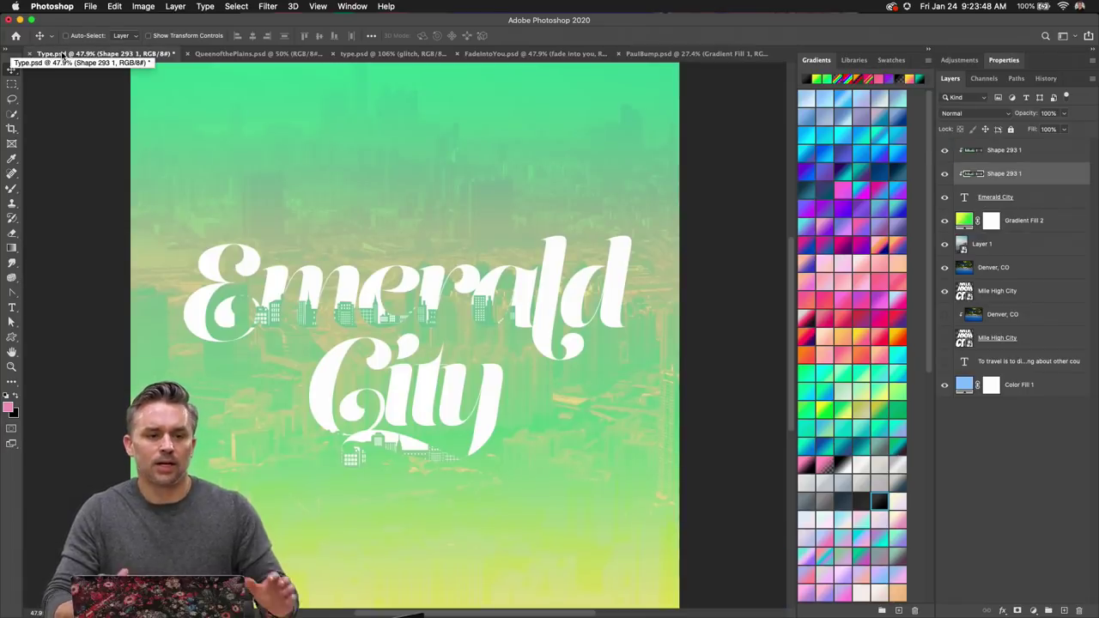
mouse_move(481, 614)
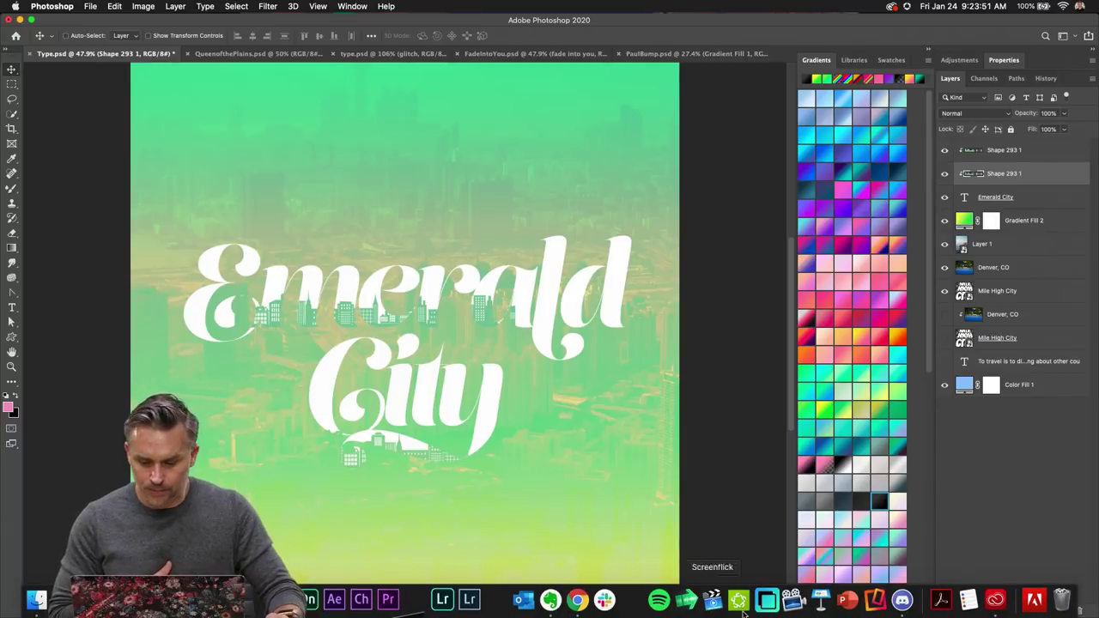
click(901, 599)
- Scroll the current-challenge channel and view the purple-flower skull entry enlarged
scroll(624, 286, down, 10)
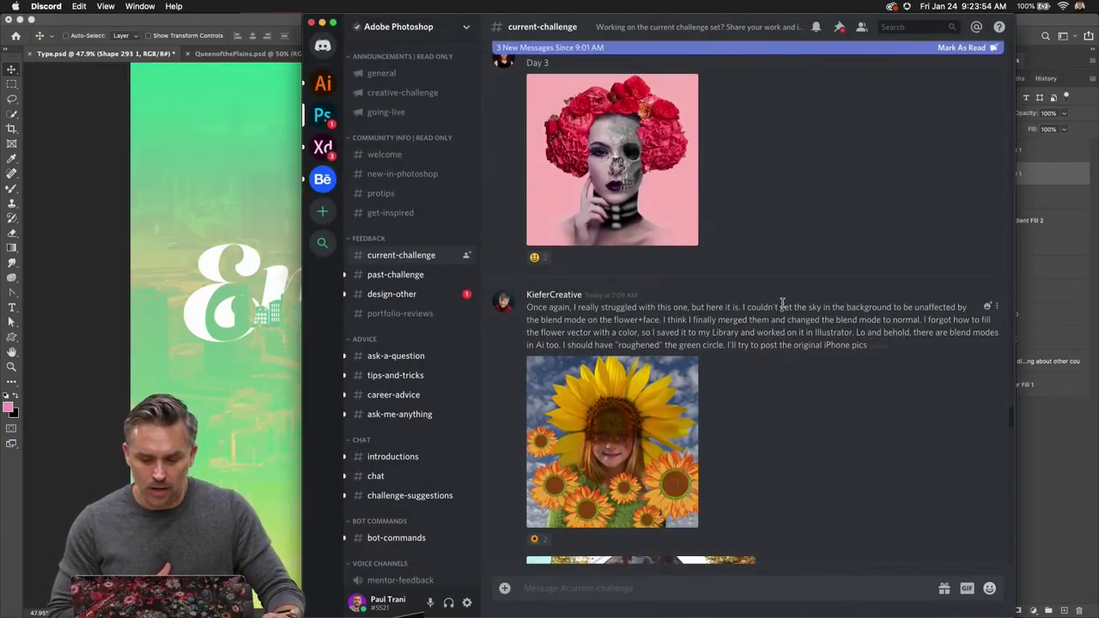
scroll(781, 305, down, 8)
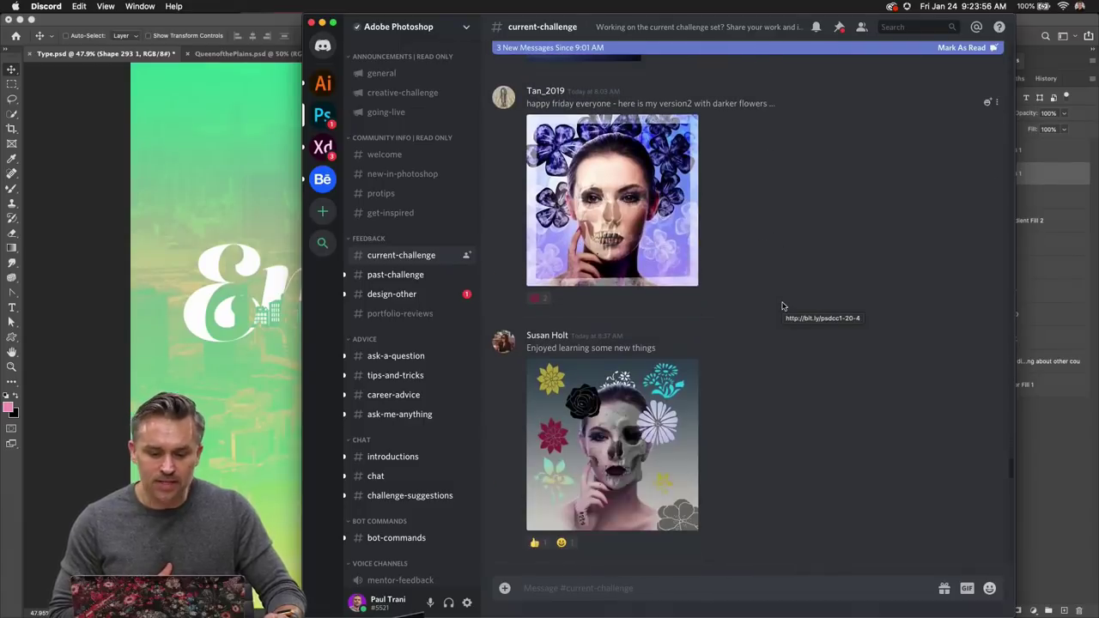
scroll(778, 301, up, 2)
scroll(779, 301, down, 3)
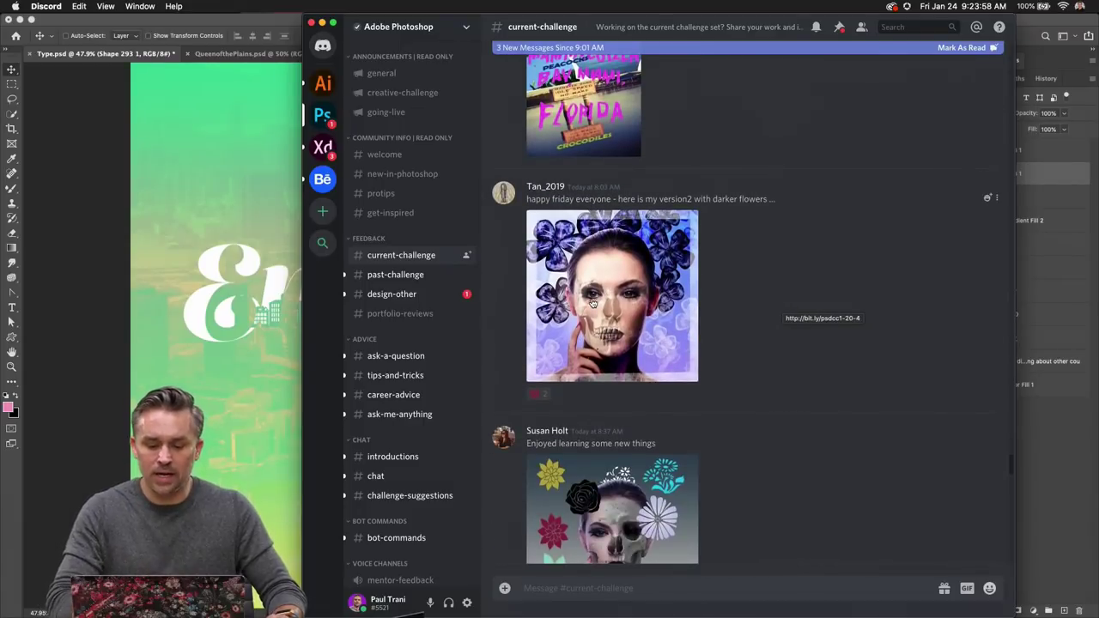
click(591, 304)
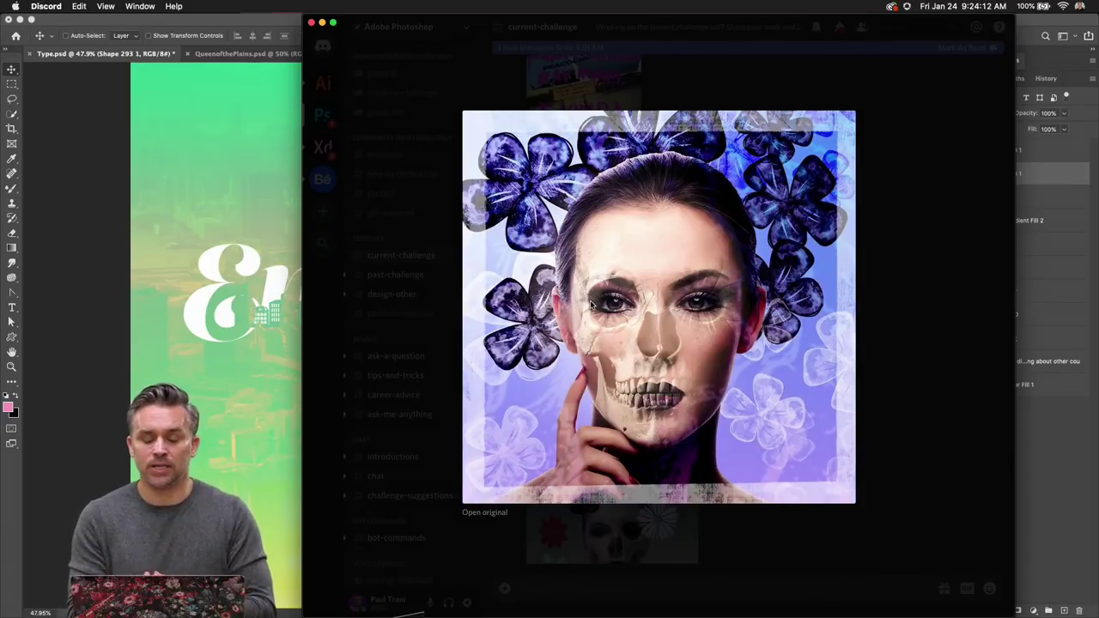
click(911, 224)
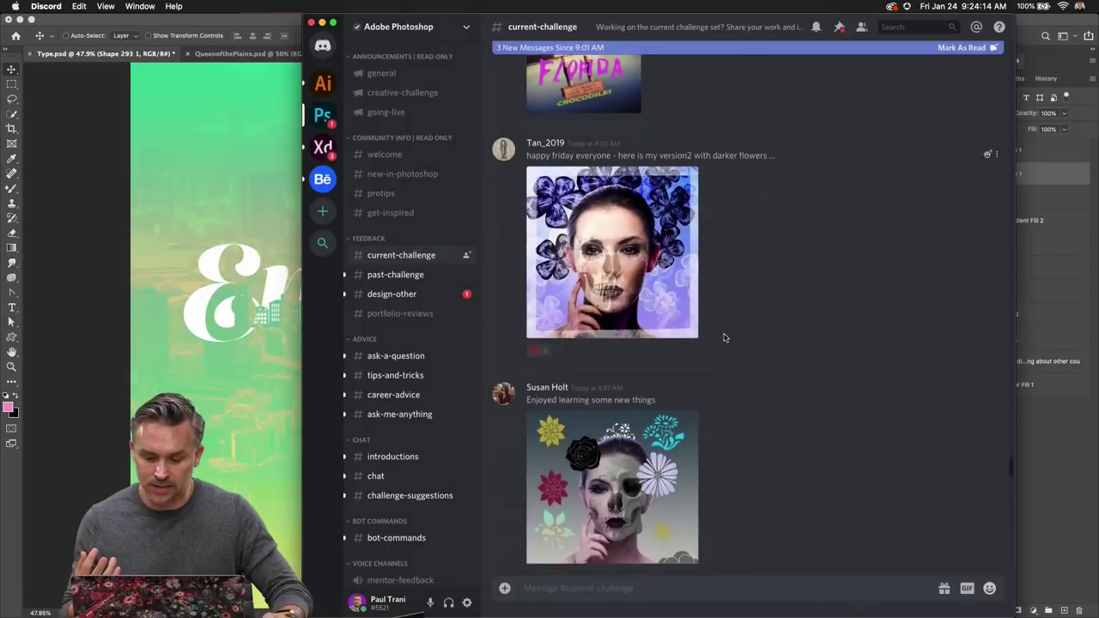
- Scroll further and view the sugar-skull entry enlarged
scroll(721, 343, down, 3)
scroll(644, 337, up, 3)
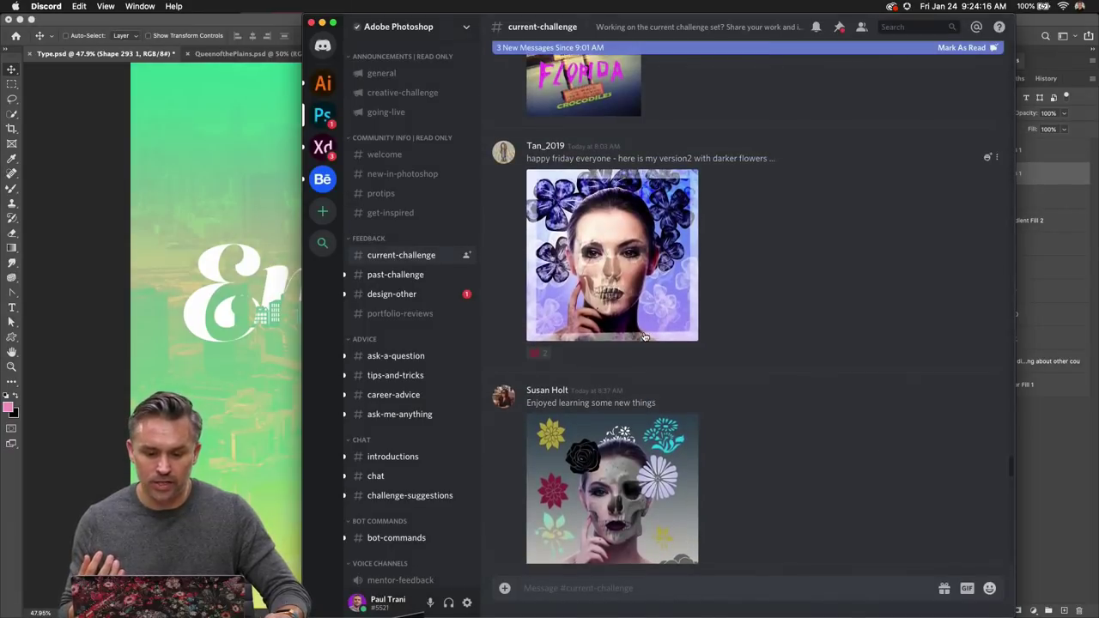
scroll(644, 337, down, 4)
scroll(644, 337, down, 5)
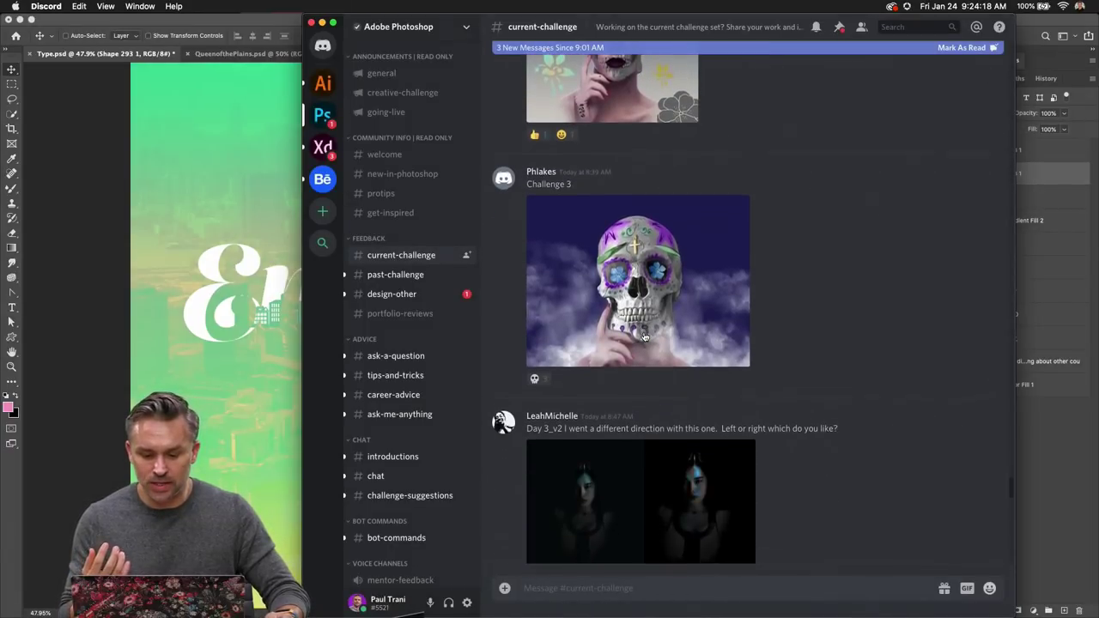
click(615, 289)
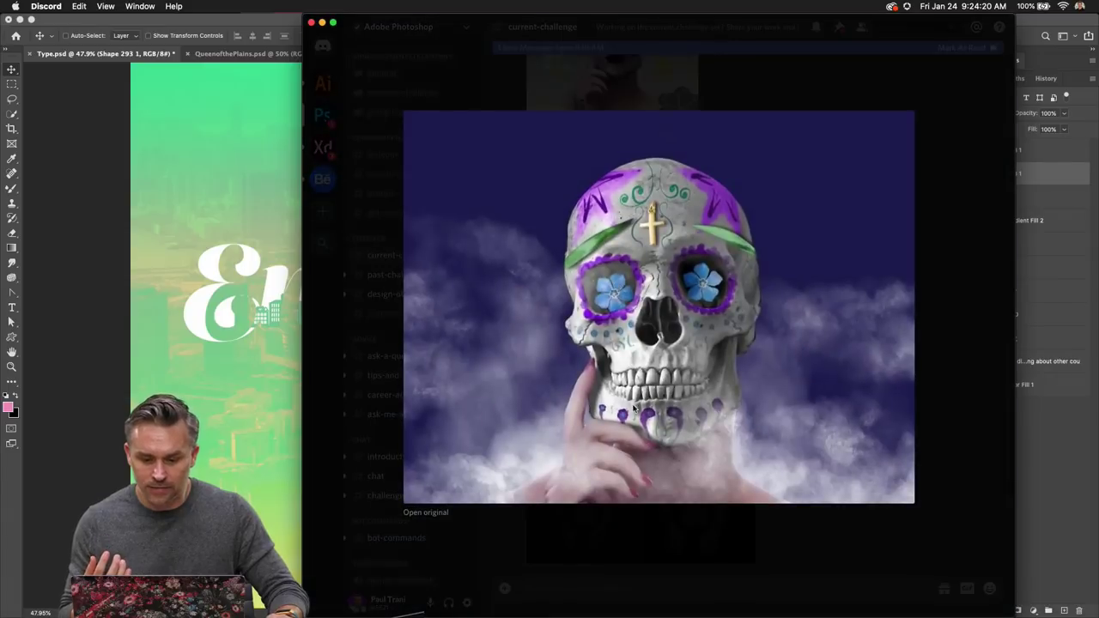
click(641, 576)
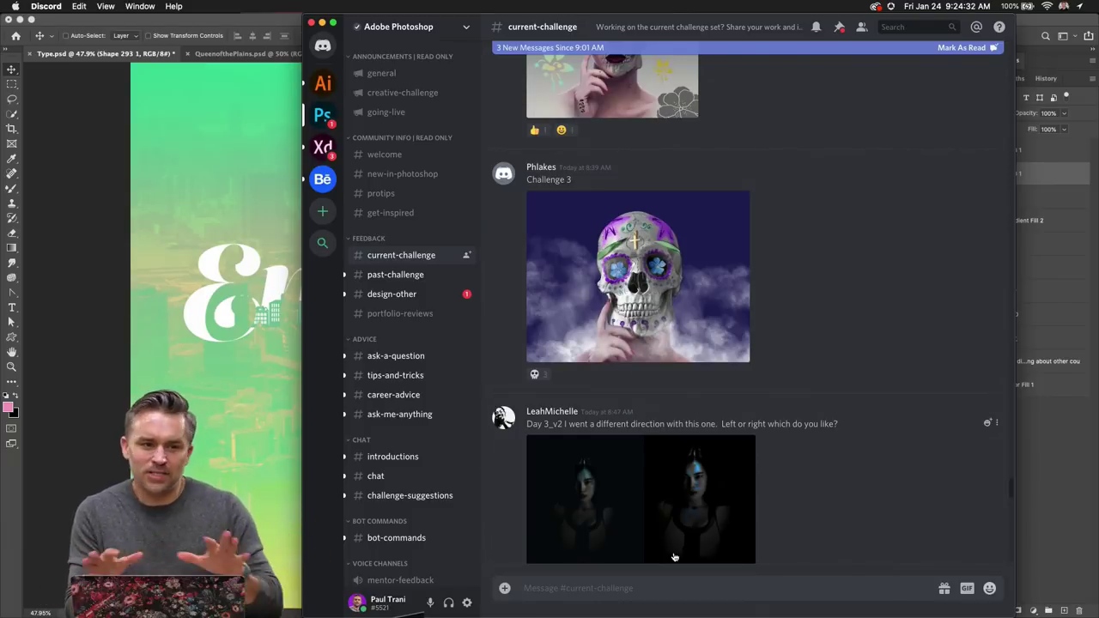
- View the pink-roses skull portrait enlarged, scroll on, and minimize Discord
scroll(655, 535, down, 15)
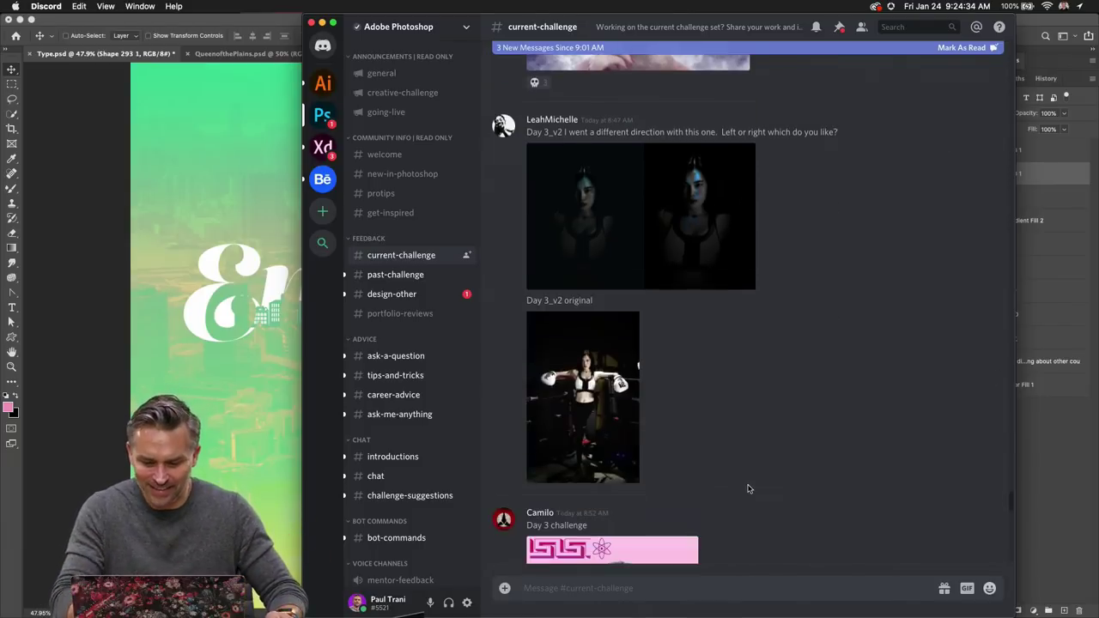
click(572, 358)
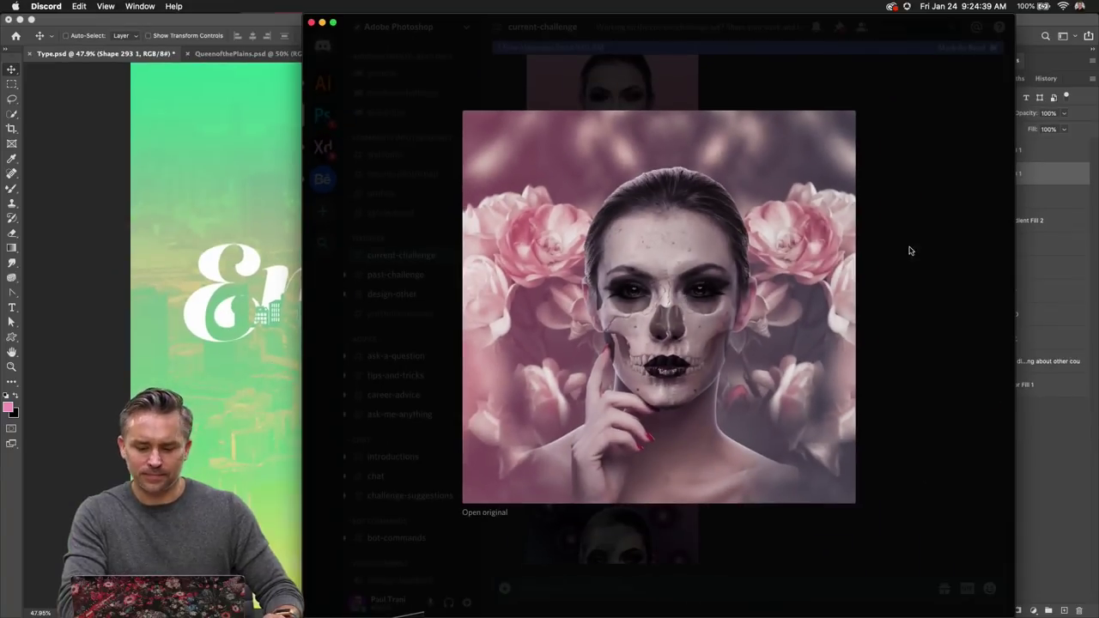
click(1061, 235)
scroll(1020, 302, down, 4)
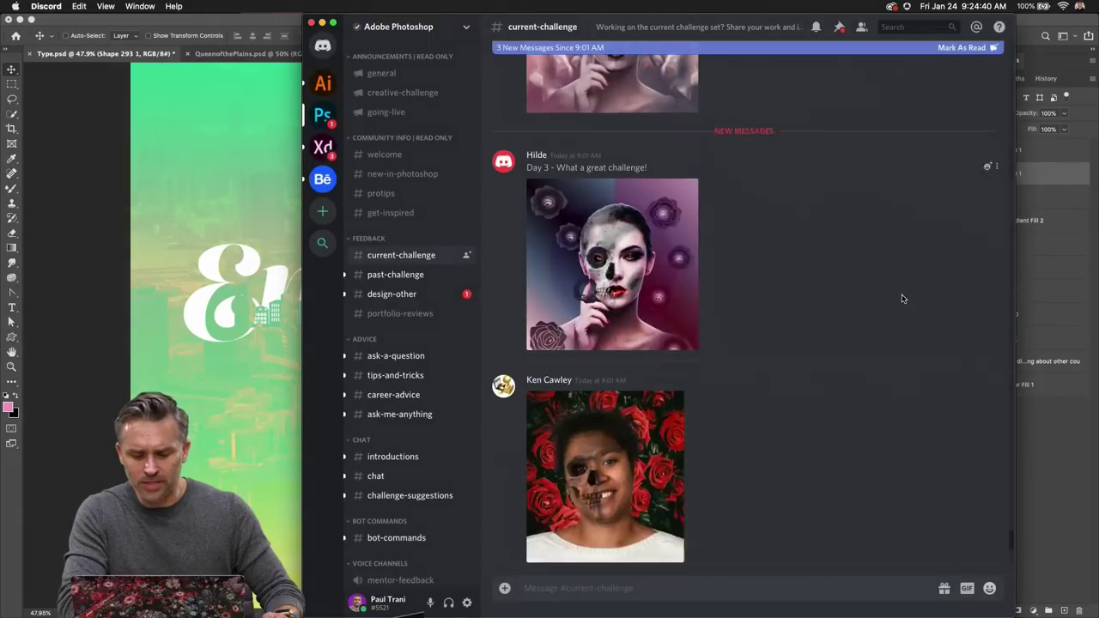
scroll(901, 298, down, 5)
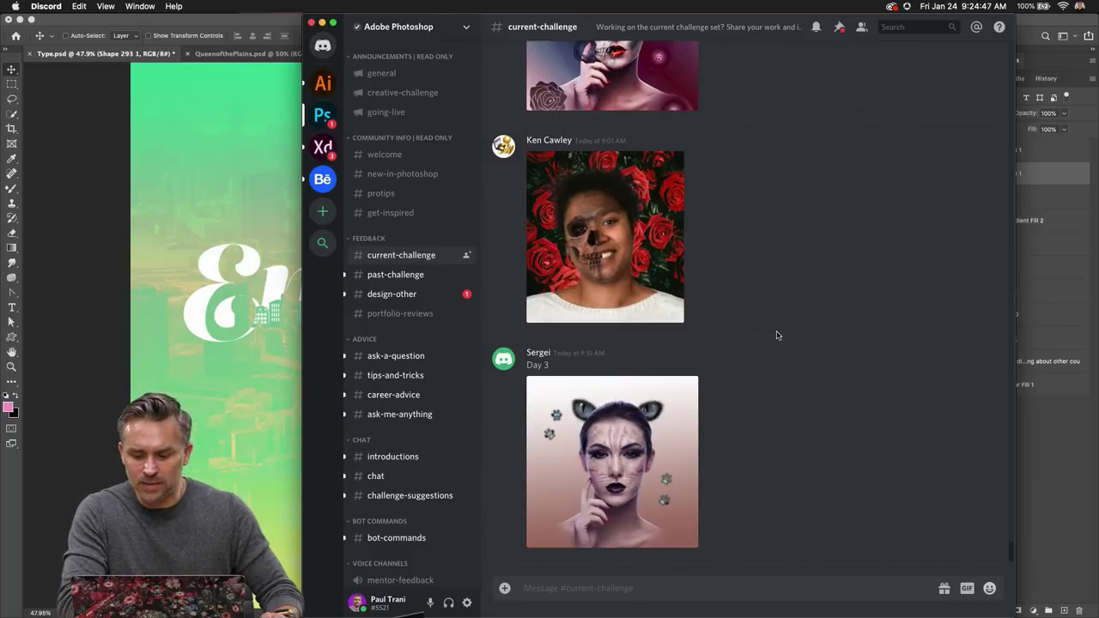
click(322, 22)
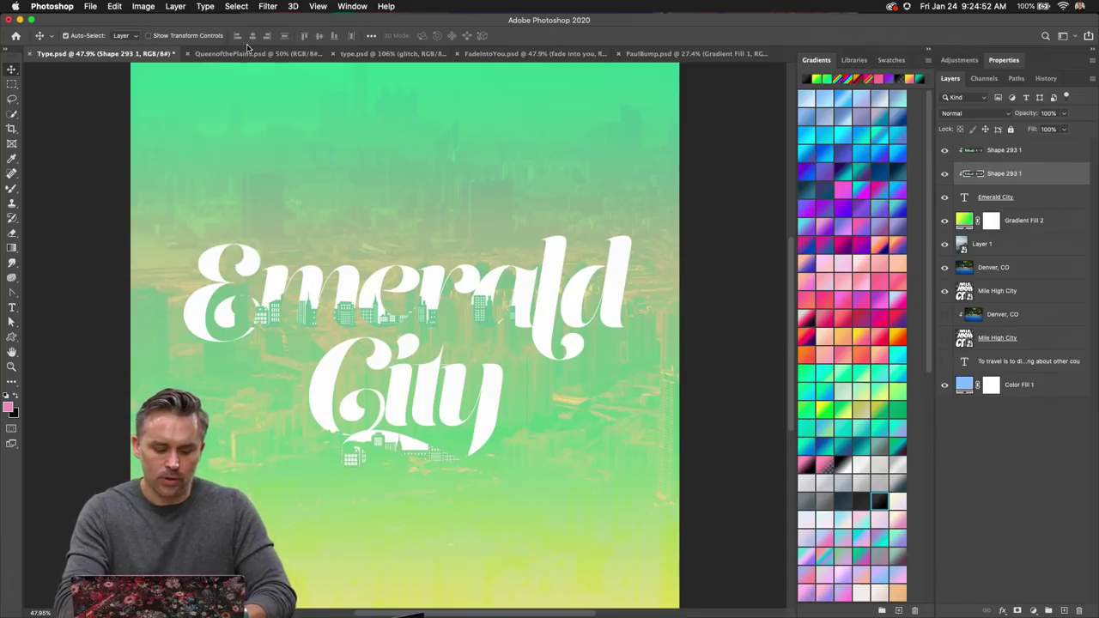
- Tile all open documents in a grid and make QueenofthePlains.psd the active document
key(ctrl+alt+t)
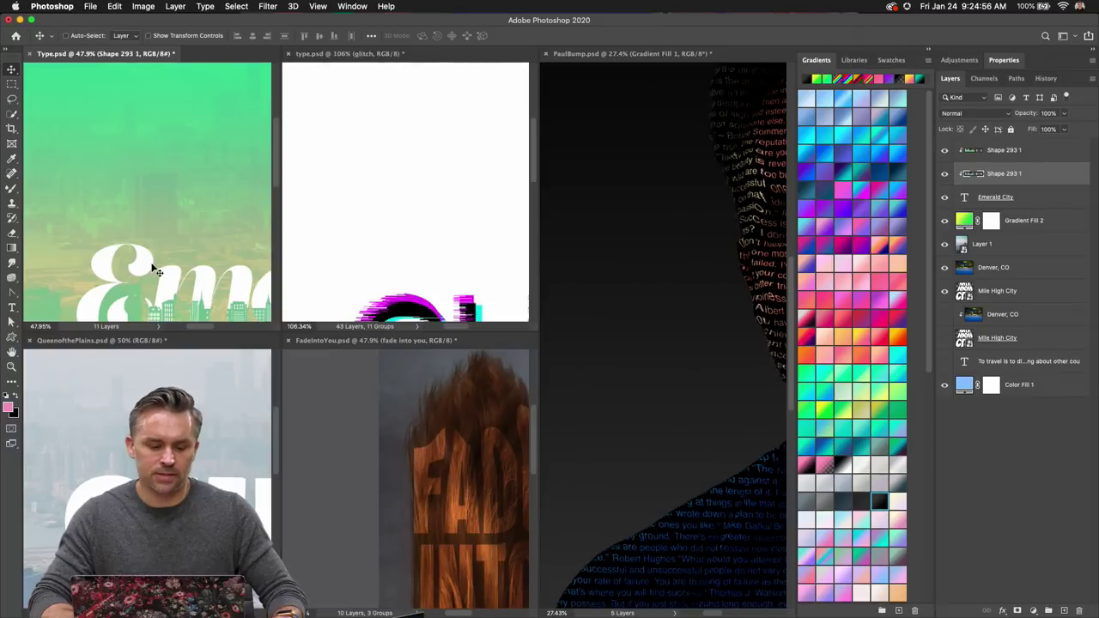
click(195, 470)
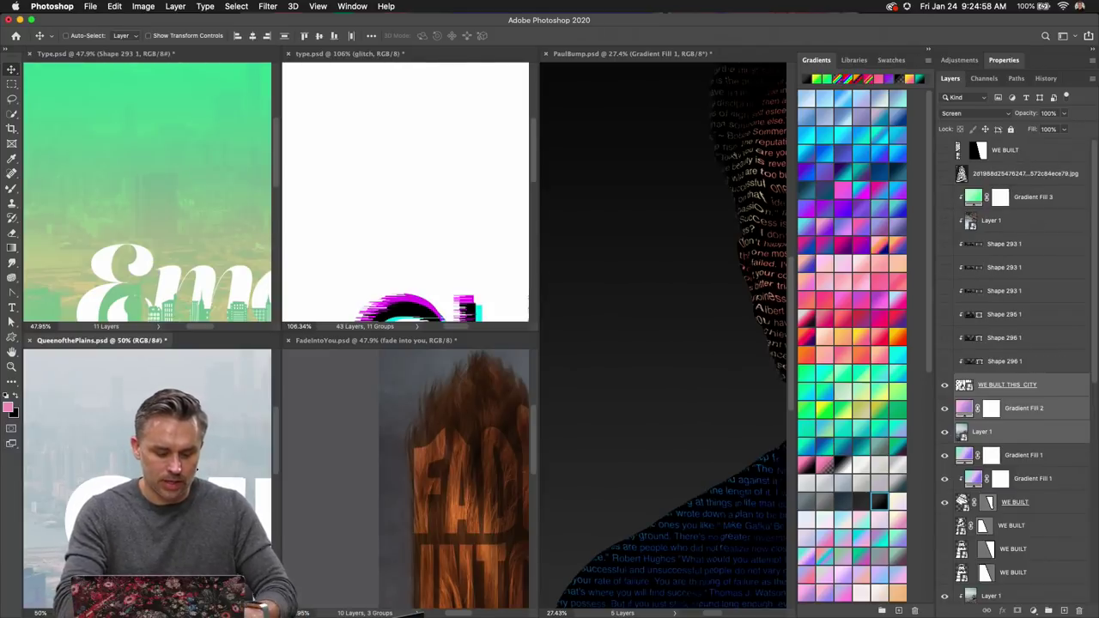